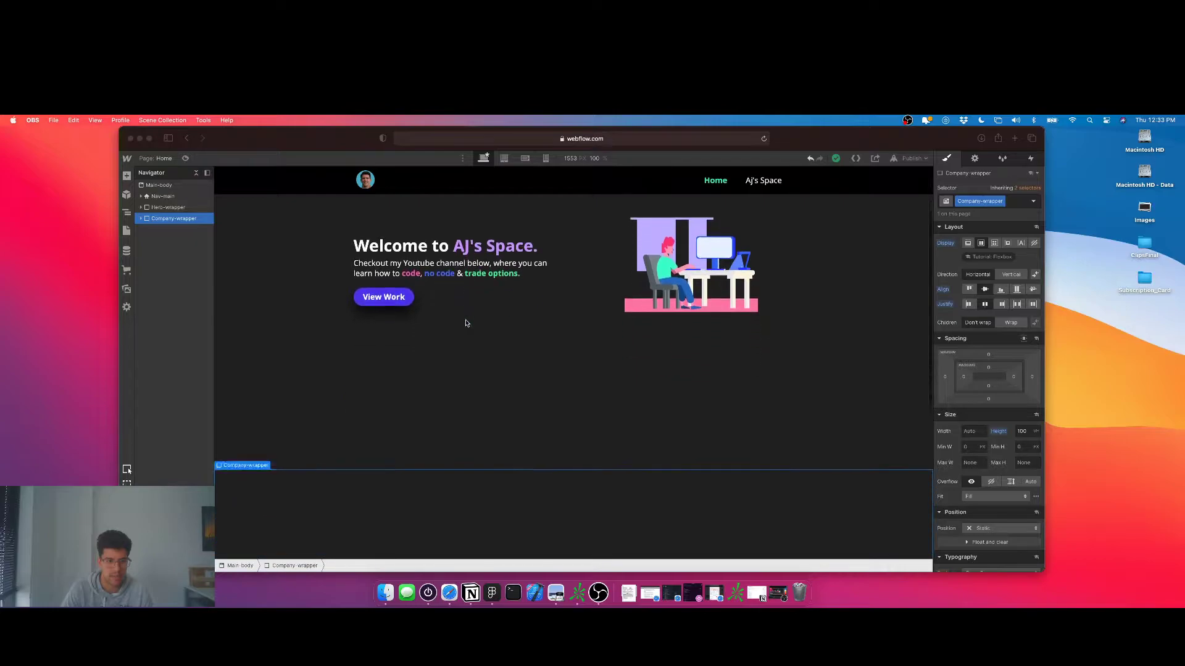
# - Duplicate the AJ's Space navigation link and change the copy's text to "Skills"
pyautogui.scroll(5, 466, 323)
pyautogui.scroll(1, 466, 324)
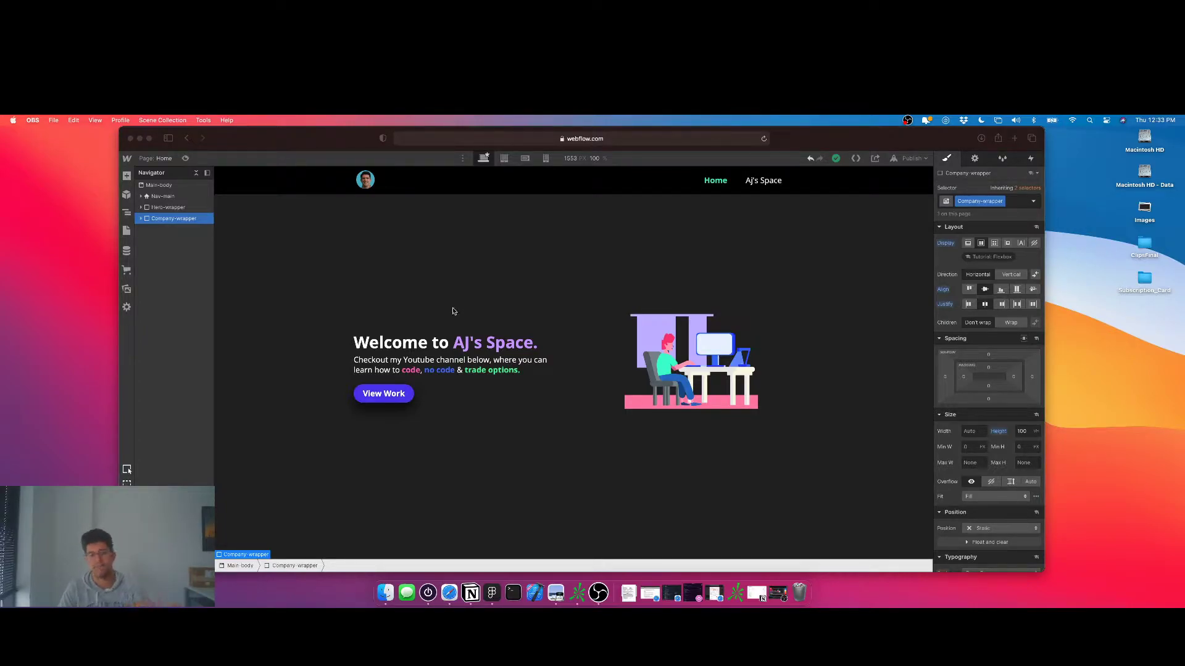
pyautogui.click(763, 188)
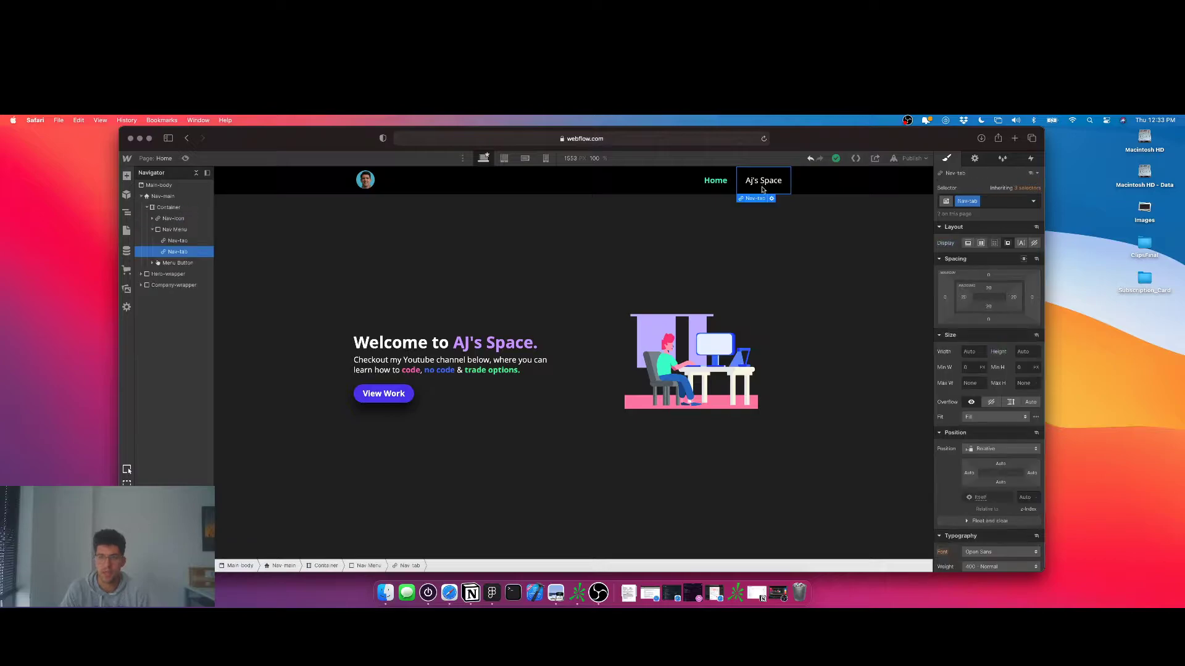
pyautogui.press('super+c')
pyautogui.press('super+v')
pyautogui.doubleClick(765, 183)
pyautogui.write('S')
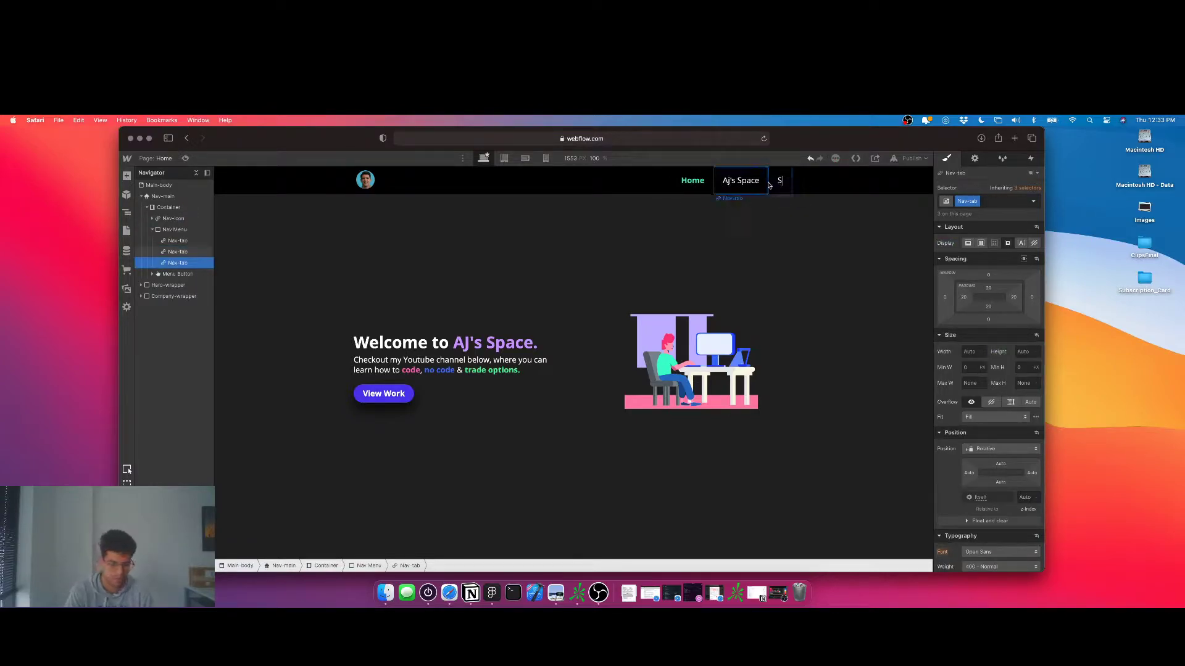
pyautogui.write('kills')
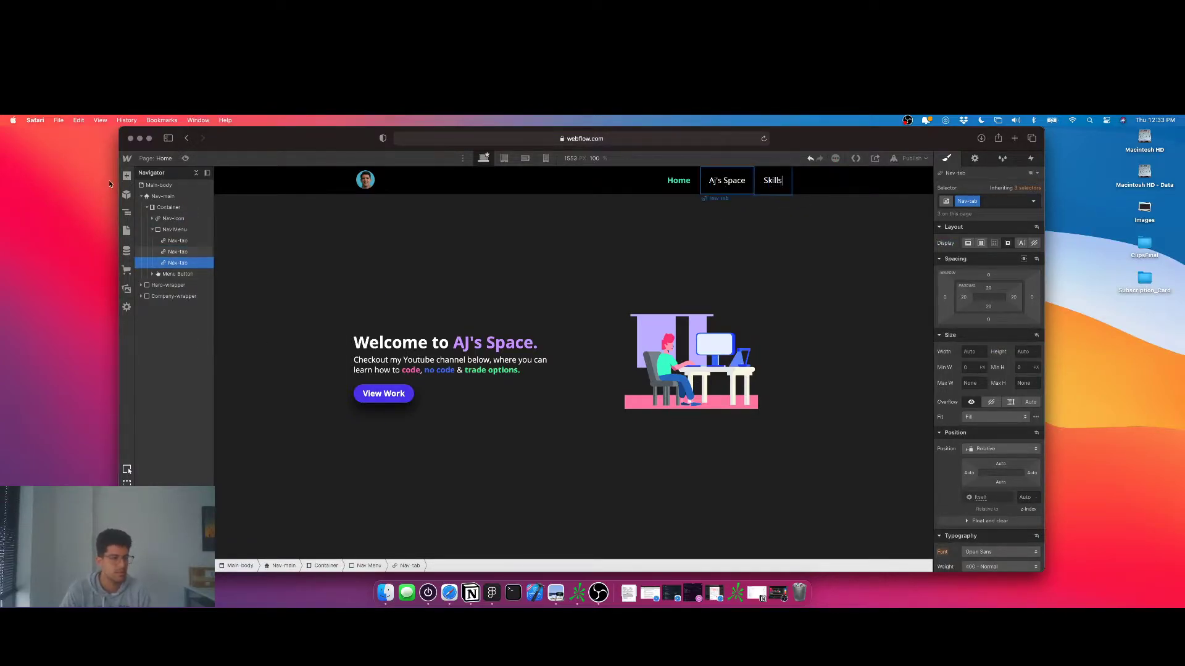
# - Add a Div Block directly inside Main-body, below Company-wrapper
pyautogui.click(148, 210)
pyautogui.click(140, 196)
pyautogui.click(159, 219)
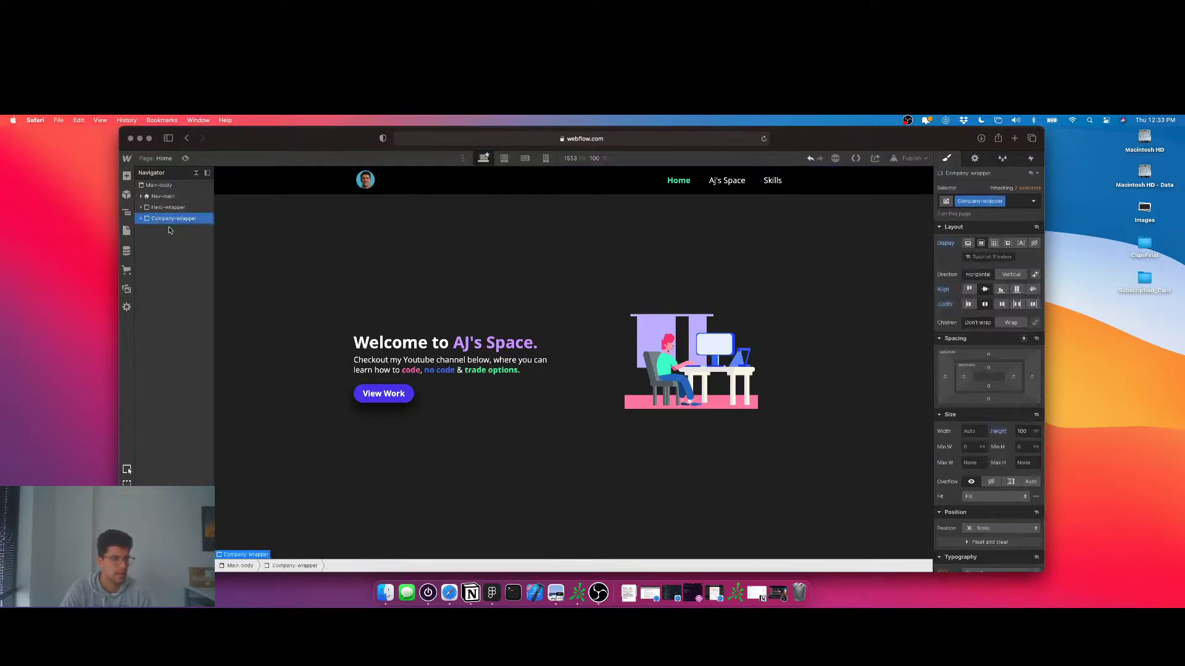
pyautogui.click(155, 186)
pyautogui.press('super+l')
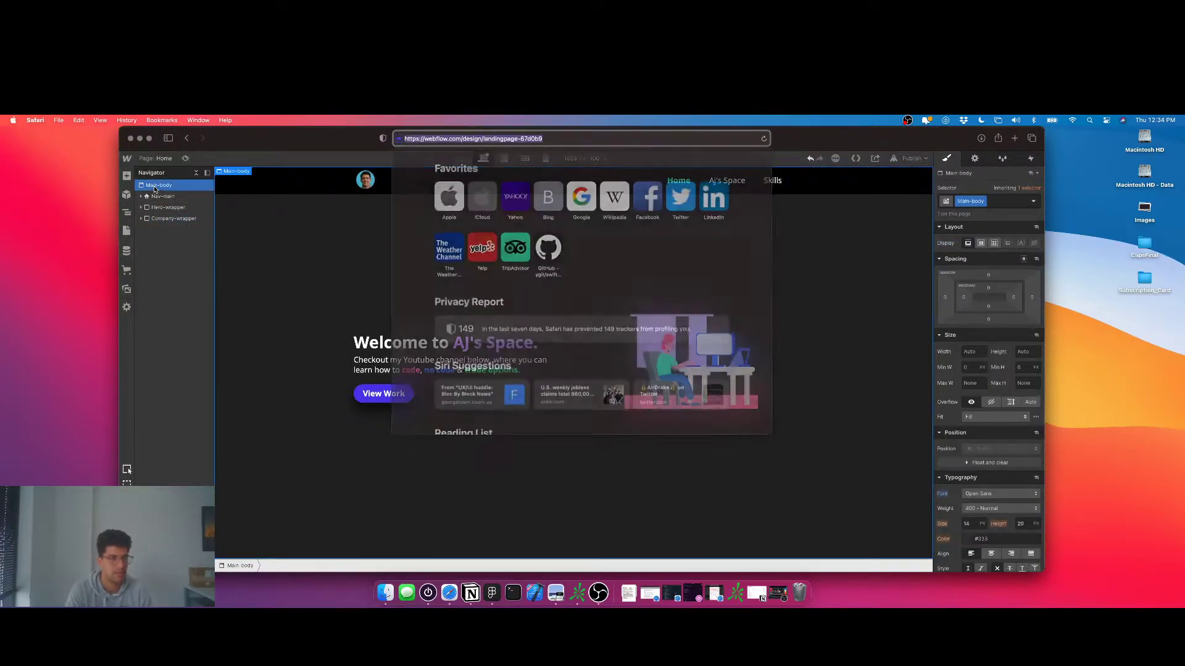
pyautogui.press('Escape')
pyautogui.click(165, 187)
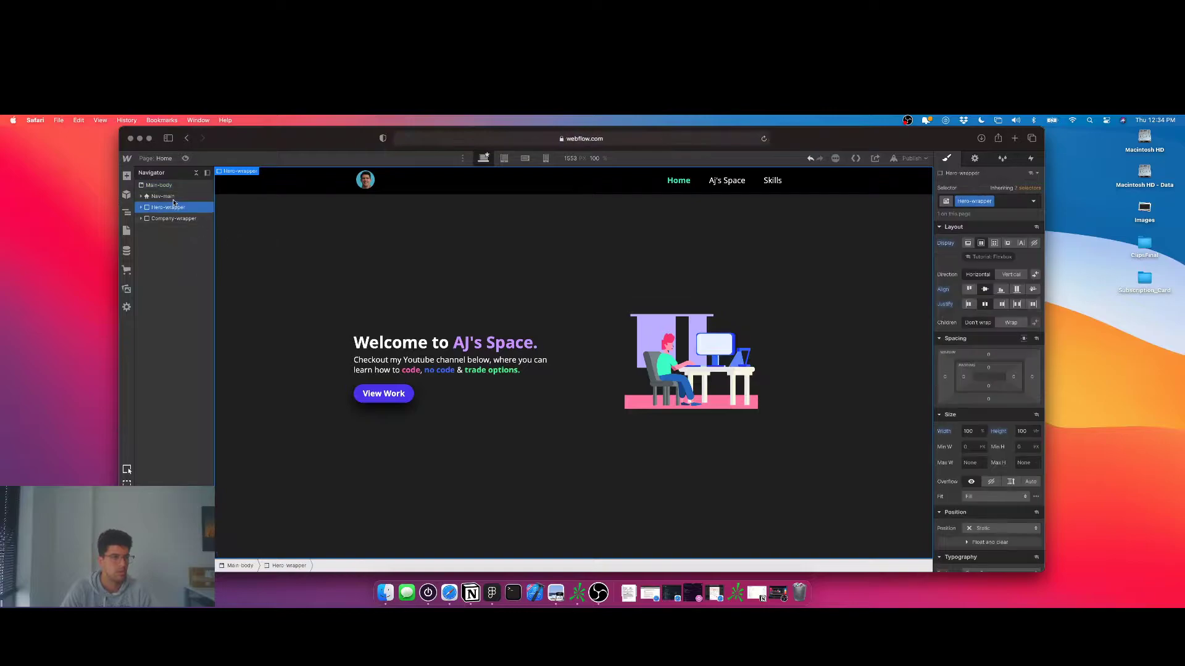
pyautogui.press('super+e')
pyautogui.write('div')
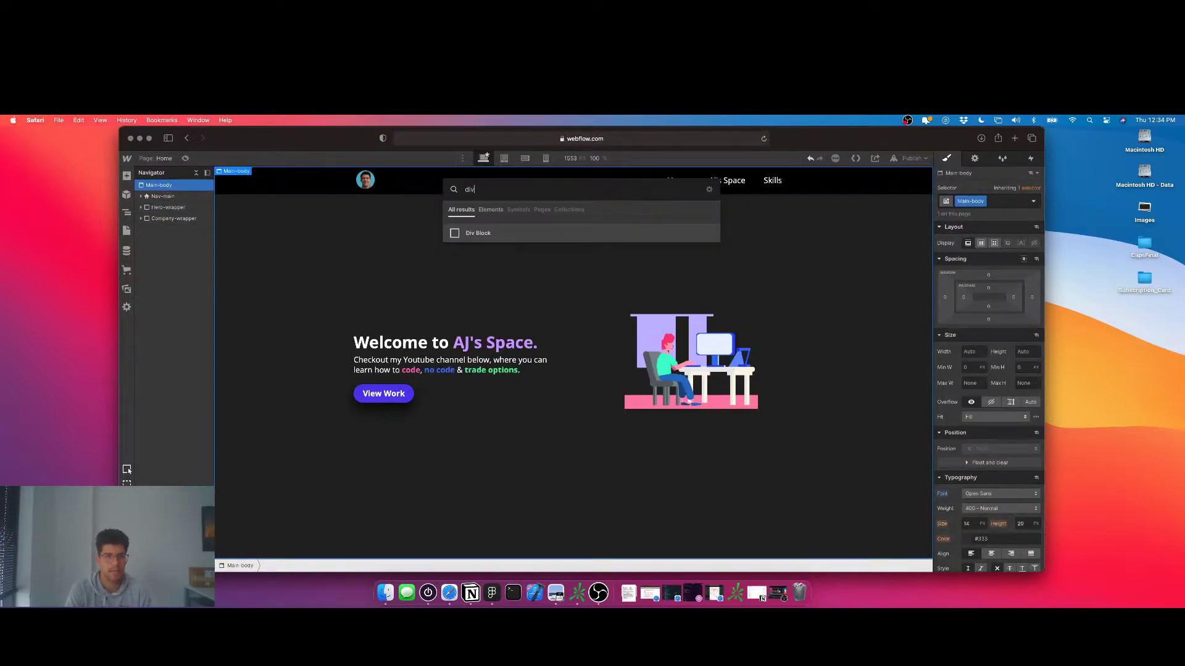
pyautogui.press('Return')
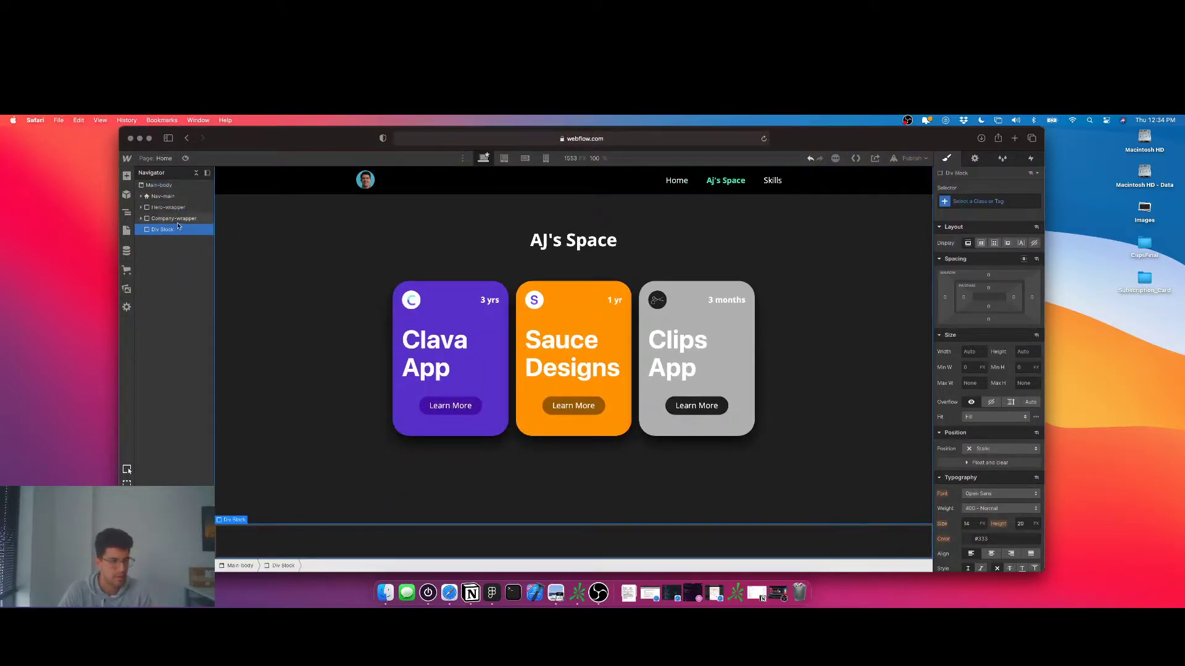
# - Give the new div block the class Skills-wrapper
pyautogui.click(944, 202)
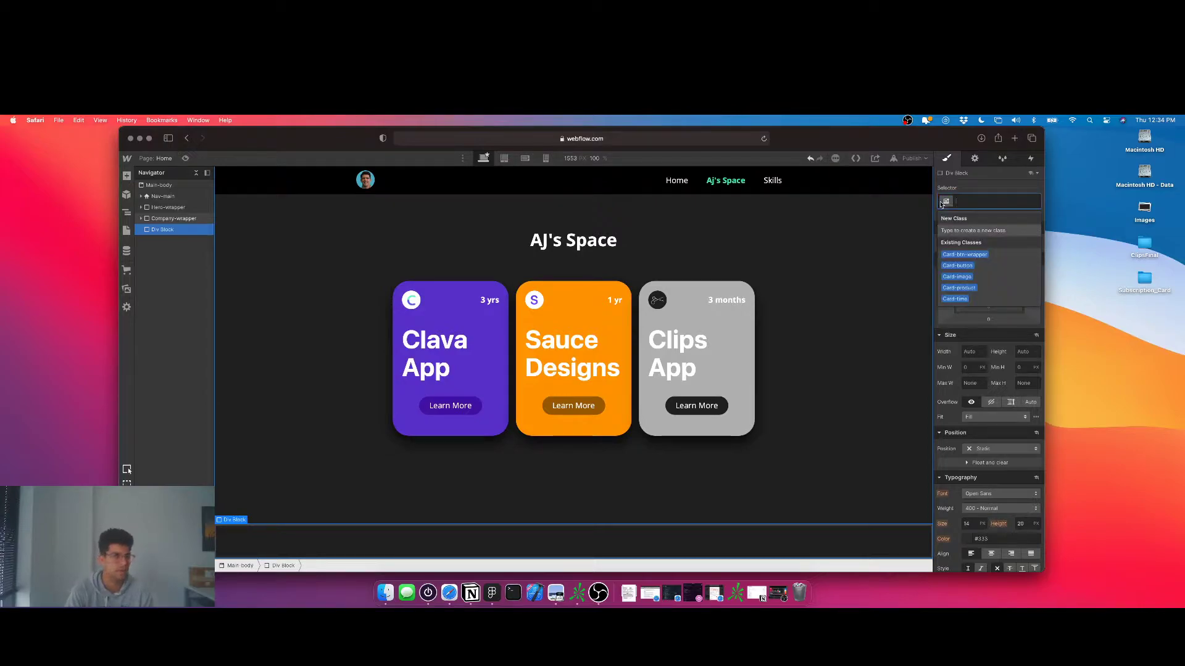
pyautogui.write('Skills-wrapper')
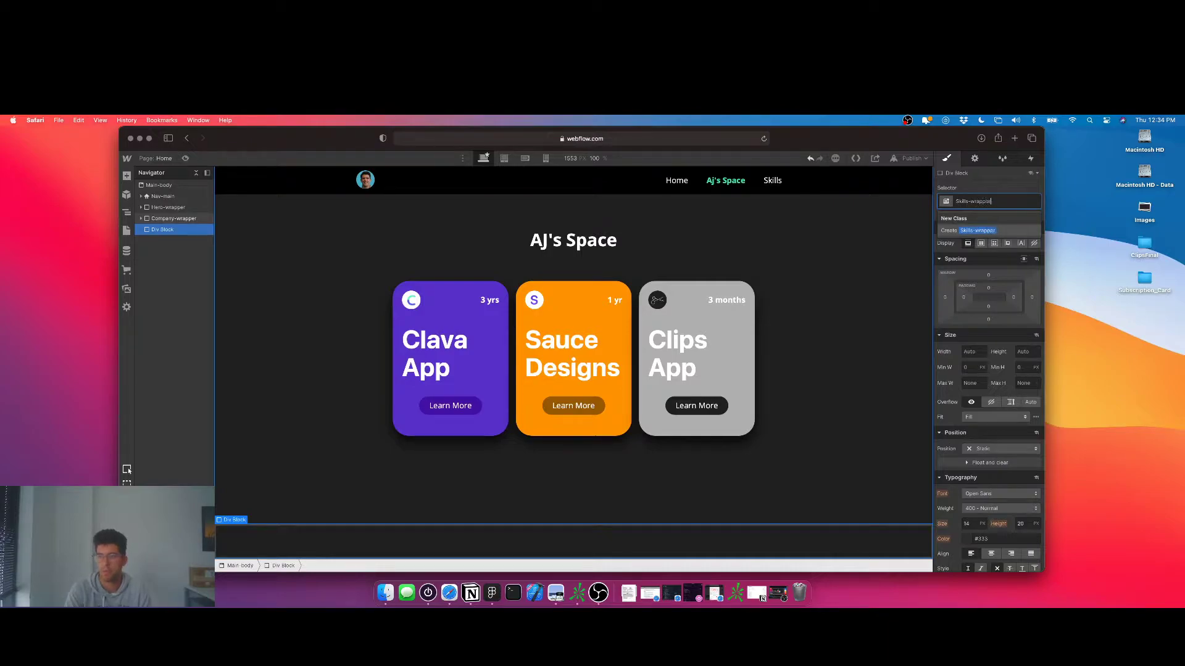
pyautogui.press('Return')
# - Set the height of Skills-wrapper to 100vh
pyautogui.scroll(-6, 1015, 498)
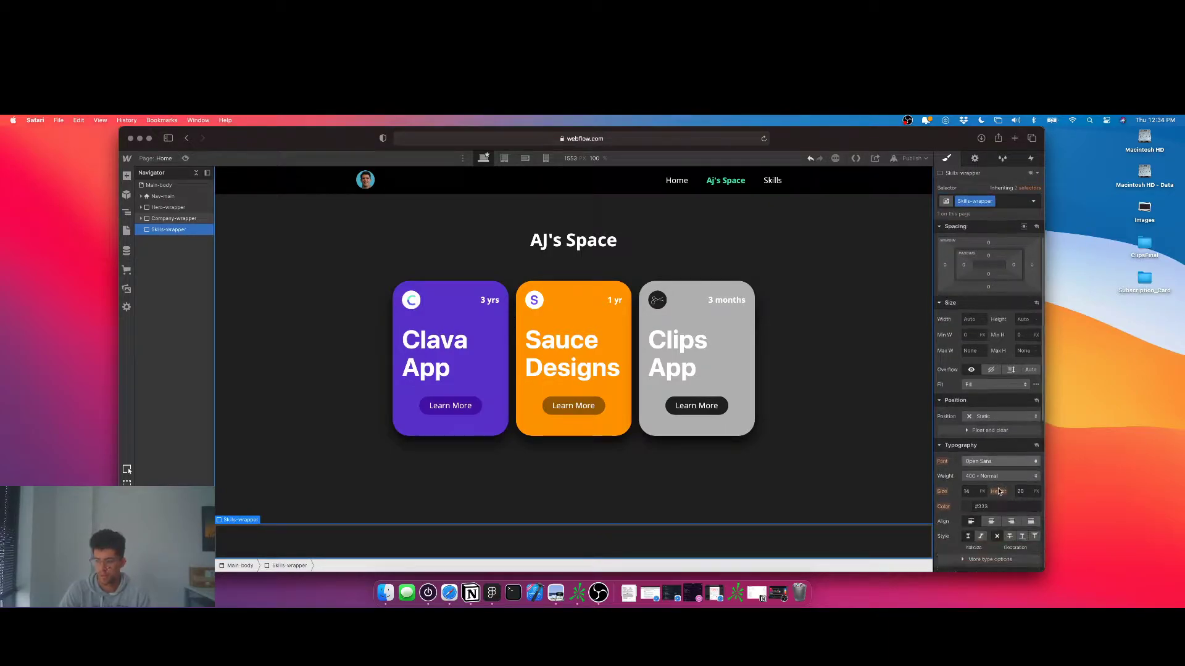
pyautogui.scroll(5, 1016, 498)
pyautogui.click(1022, 352)
pyautogui.write('100vh')
pyautogui.scroll(-3, 571, 434)
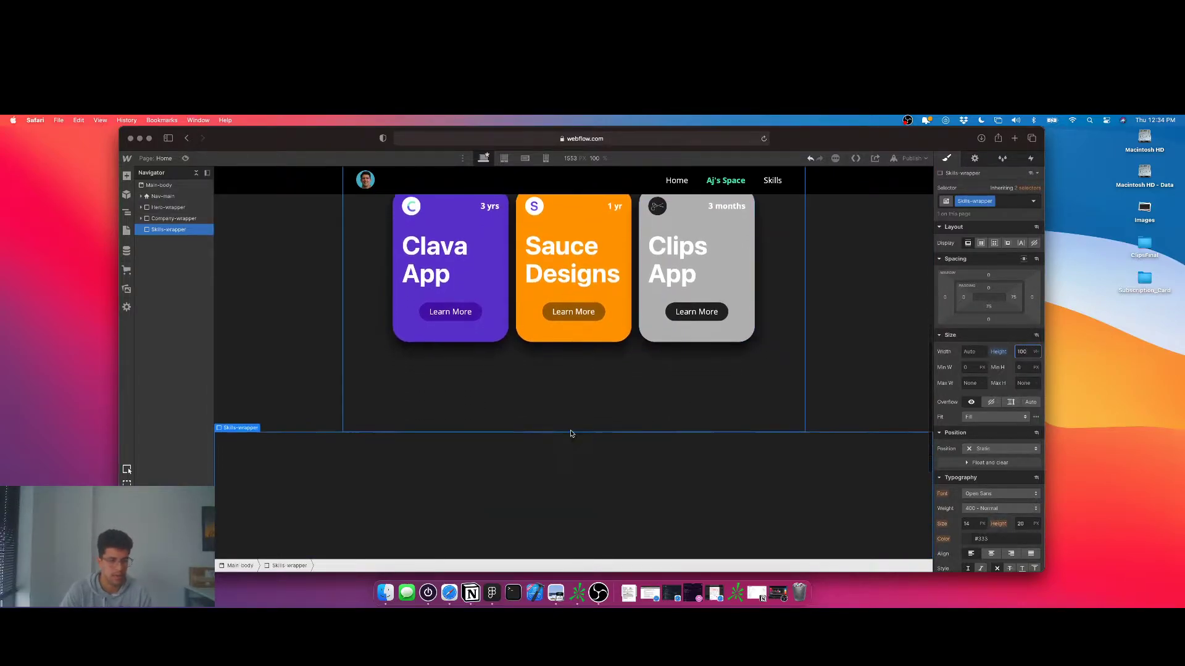
pyautogui.scroll(-5, 570, 434)
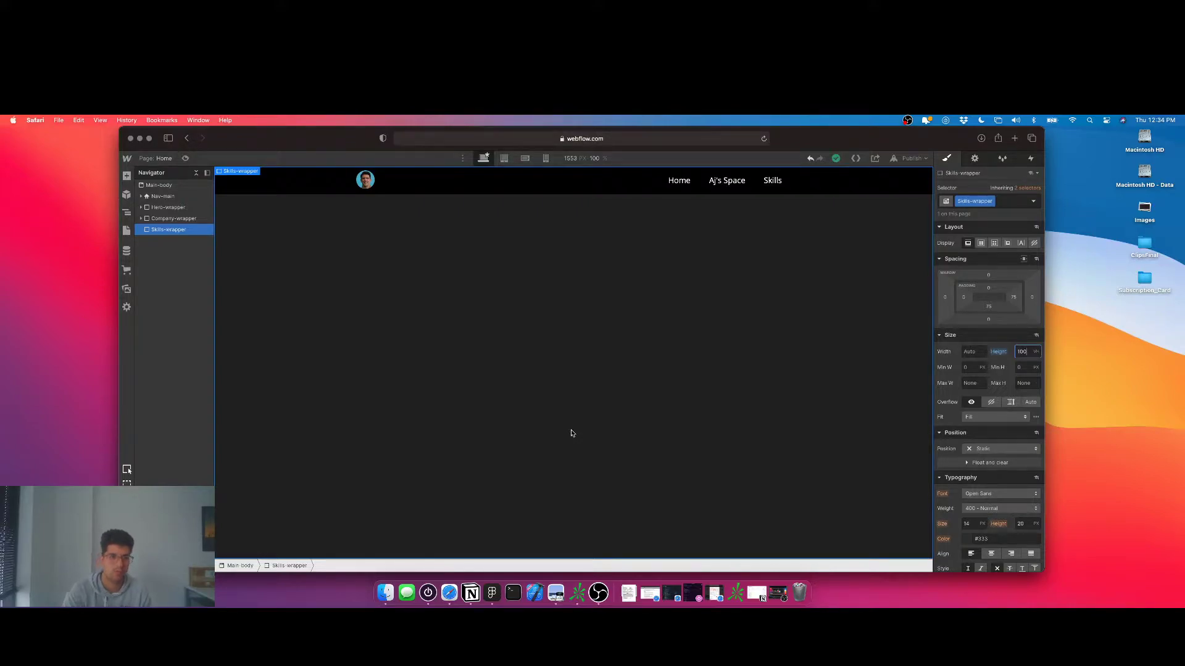
# - Add a Div Block inside Skills-wrapper and give it the class Skills-content
pyautogui.press('super+e')
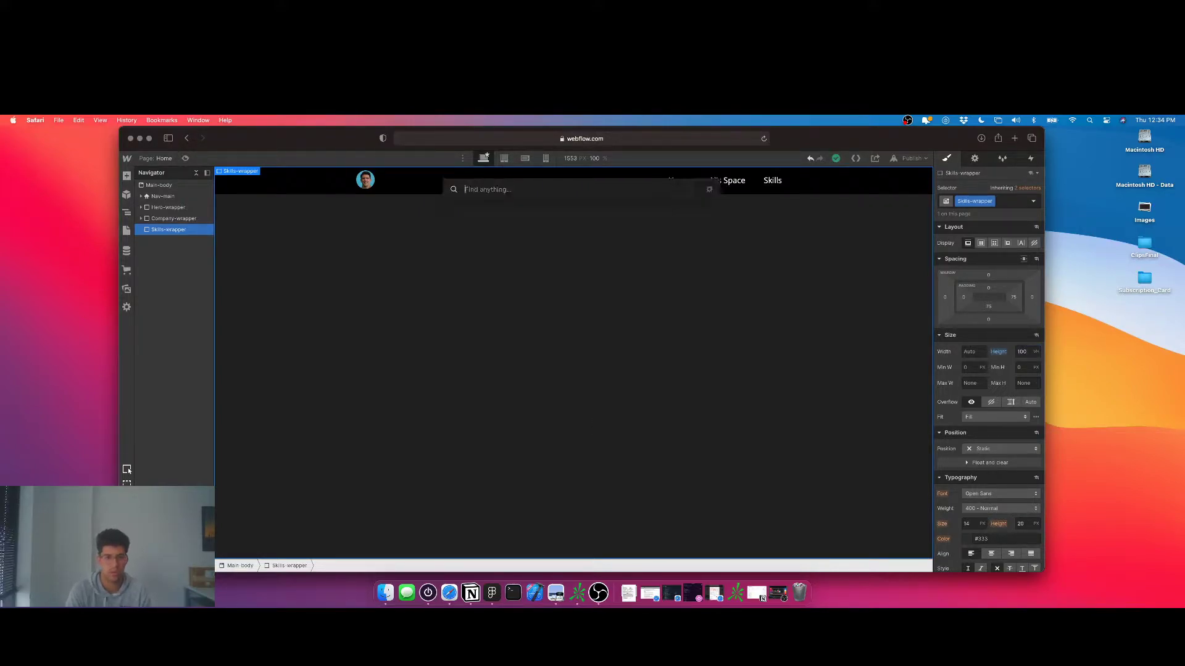
pyautogui.write('div')
pyautogui.press('Return')
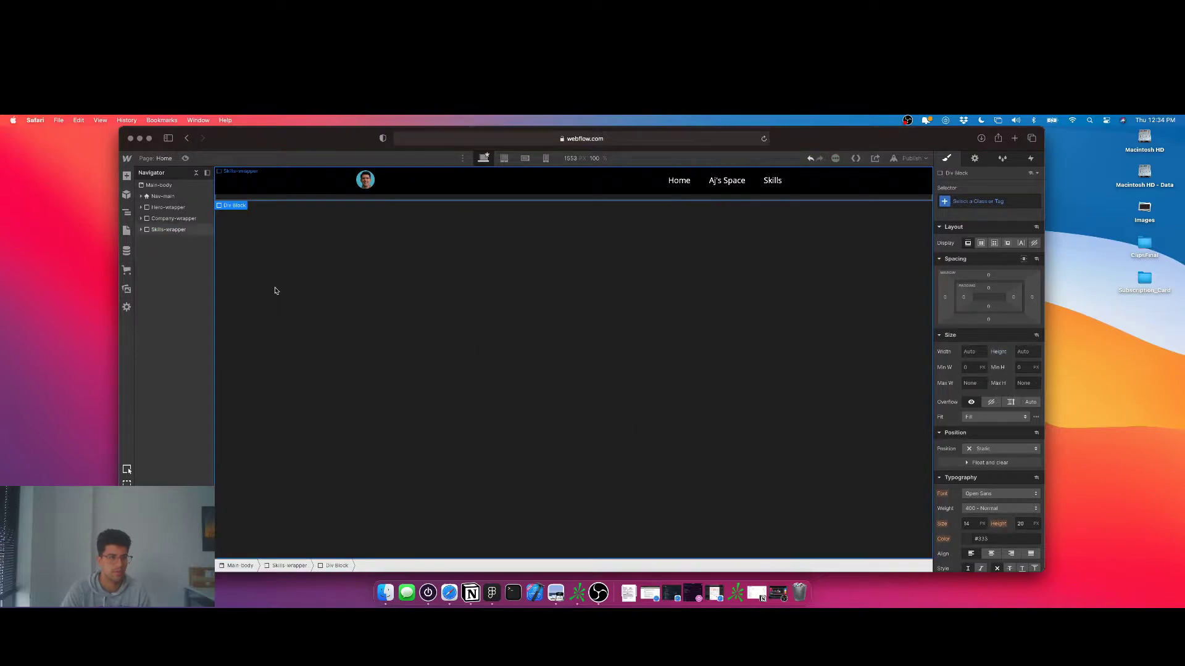
pyautogui.click(142, 230)
pyautogui.click(142, 218)
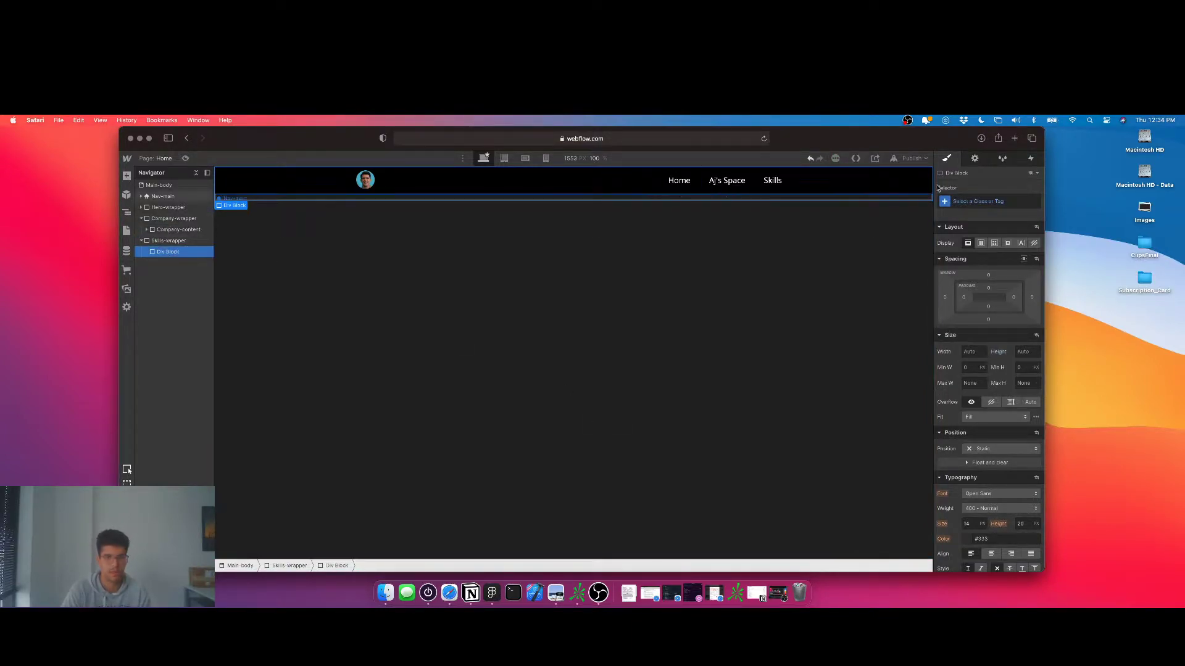
pyautogui.click(948, 201)
pyautogui.write('S')
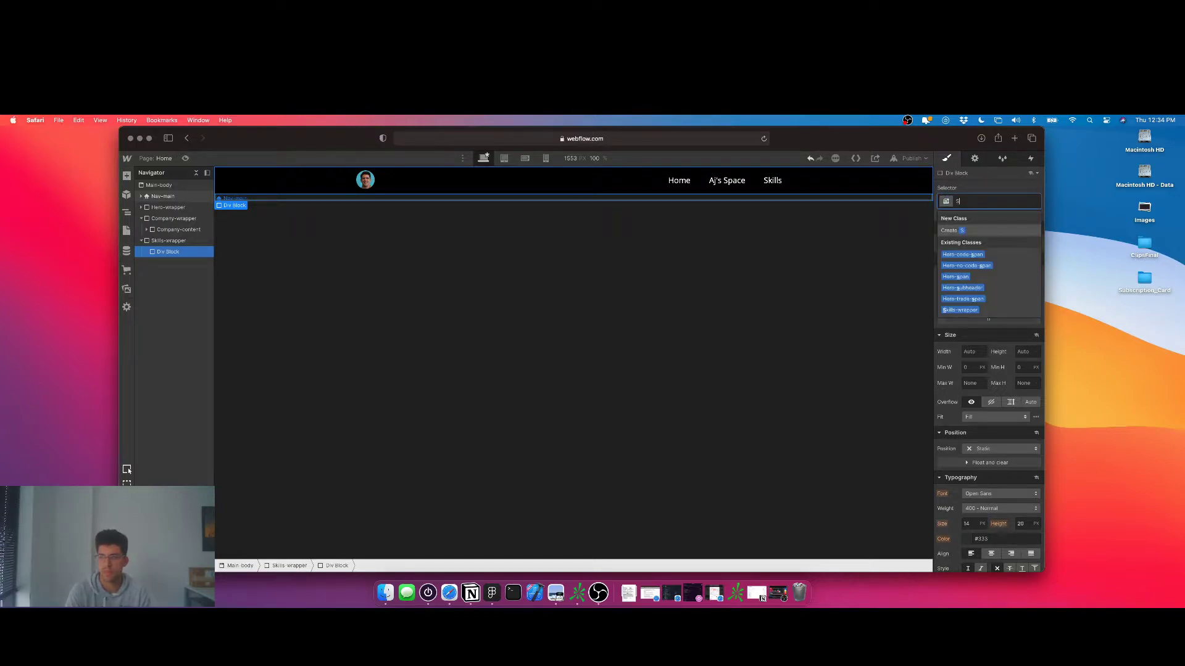
pyautogui.write('kills-content')
pyautogui.press('Return')
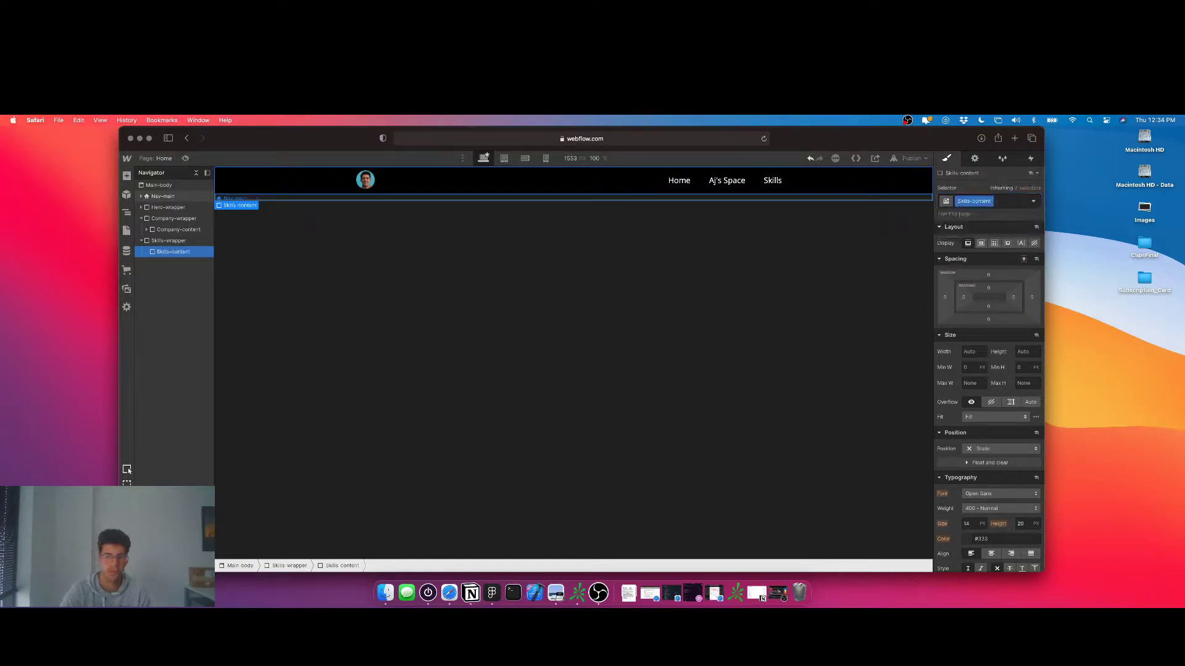
# - Add a Heading element inside Skills-content
pyautogui.click(148, 231)
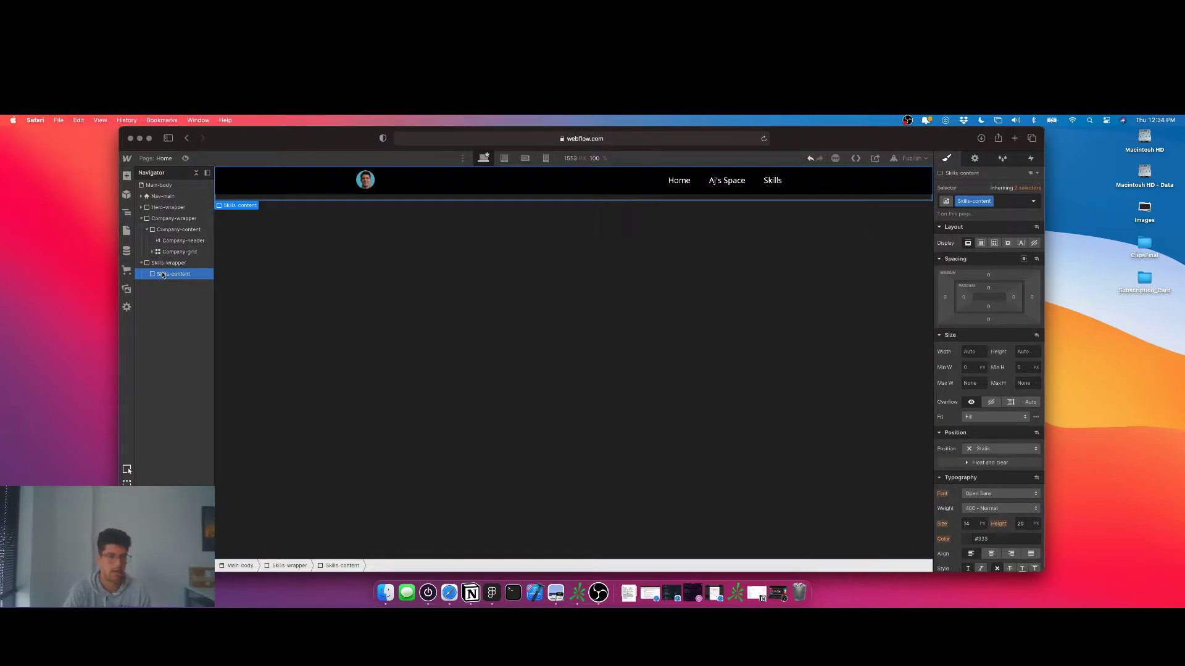
pyautogui.press('super+e')
pyautogui.write('head')
pyautogui.press('Return')
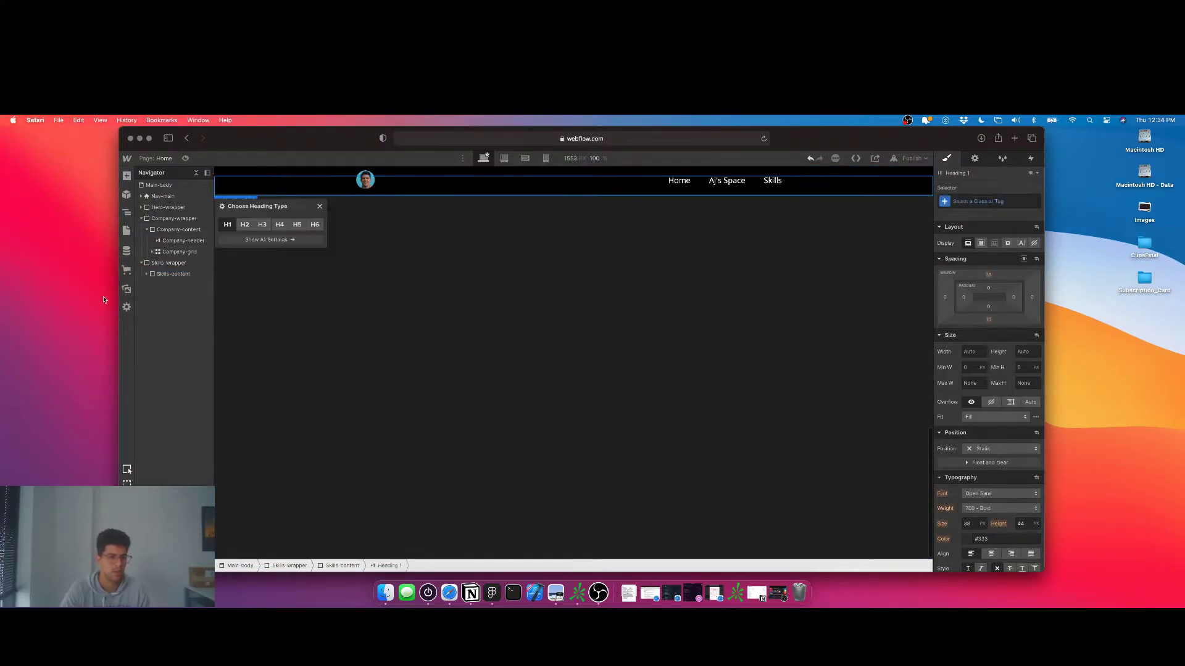
# - Set Skills-content to a vertical flex layout with its children centred in both alignment and justification
pyautogui.click(172, 277)
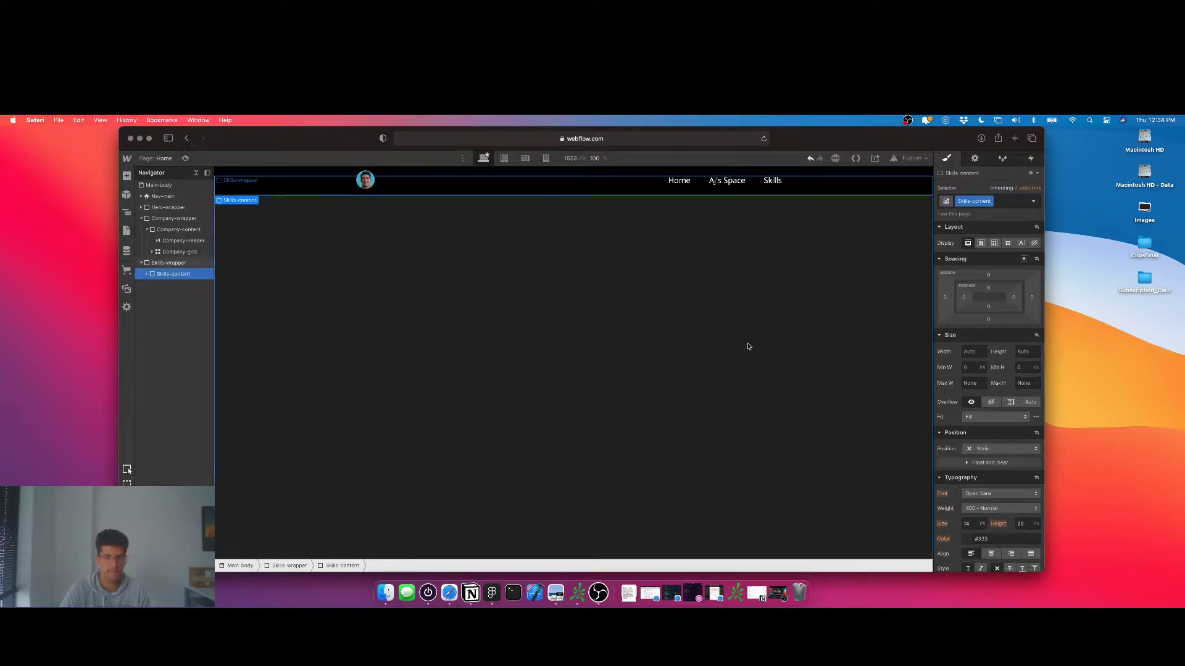
pyautogui.click(981, 243)
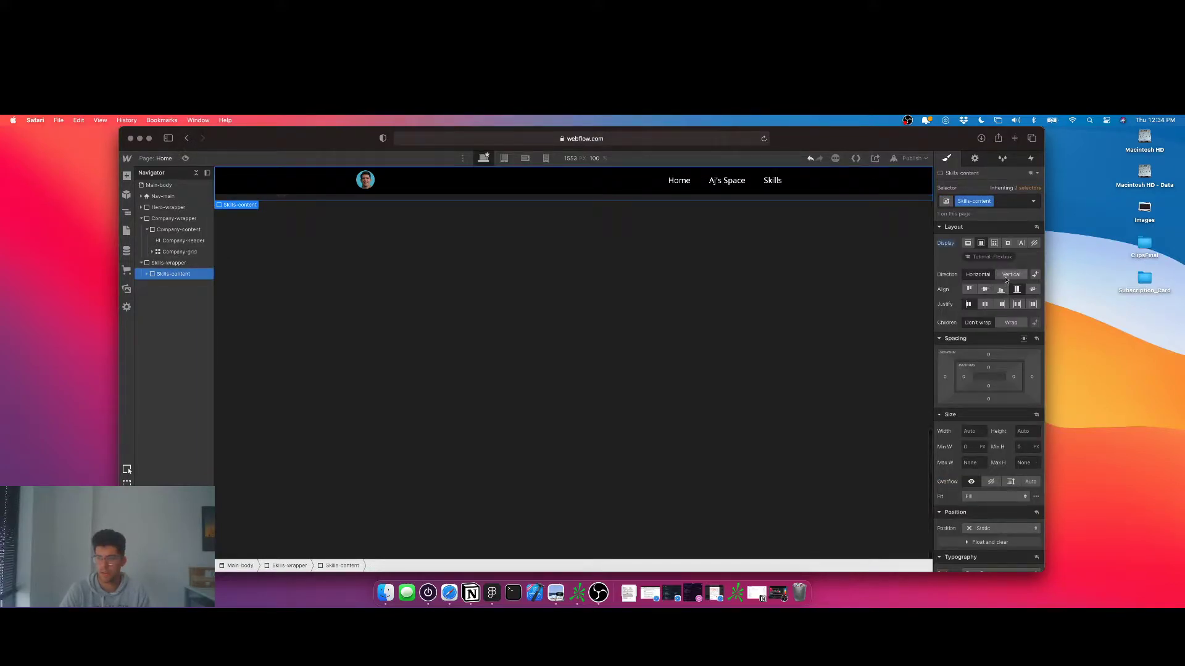
pyautogui.click(986, 304)
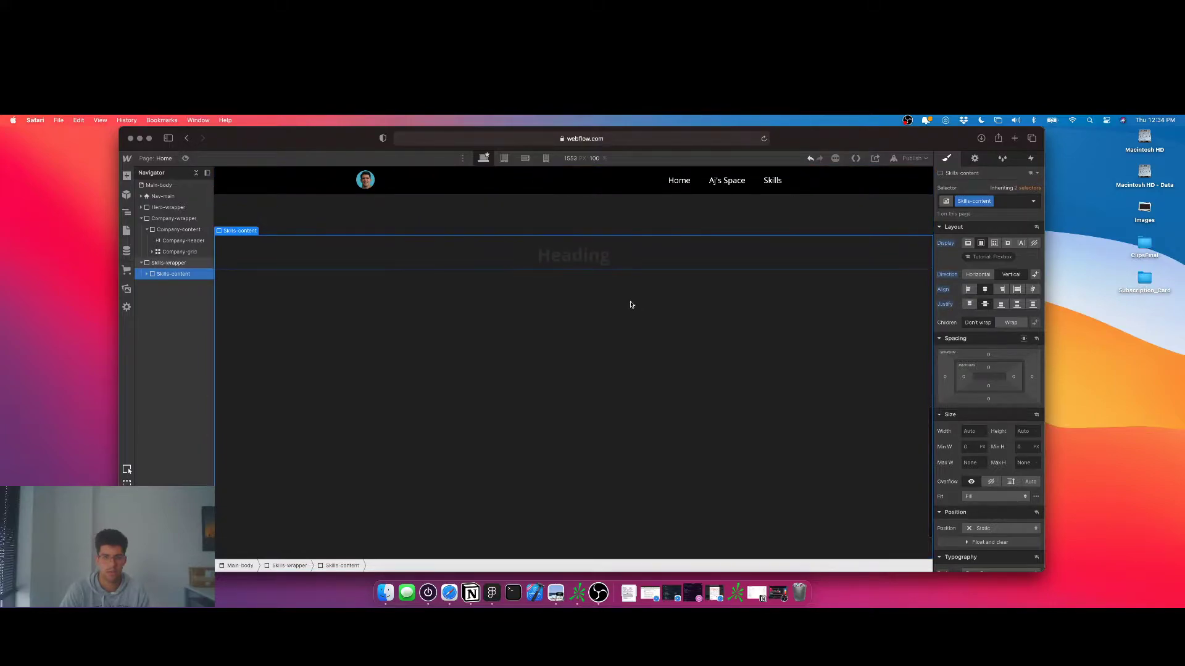
# - Replace the heading's placeholder text with "Aj's Skills"
pyautogui.doubleClick(574, 259)
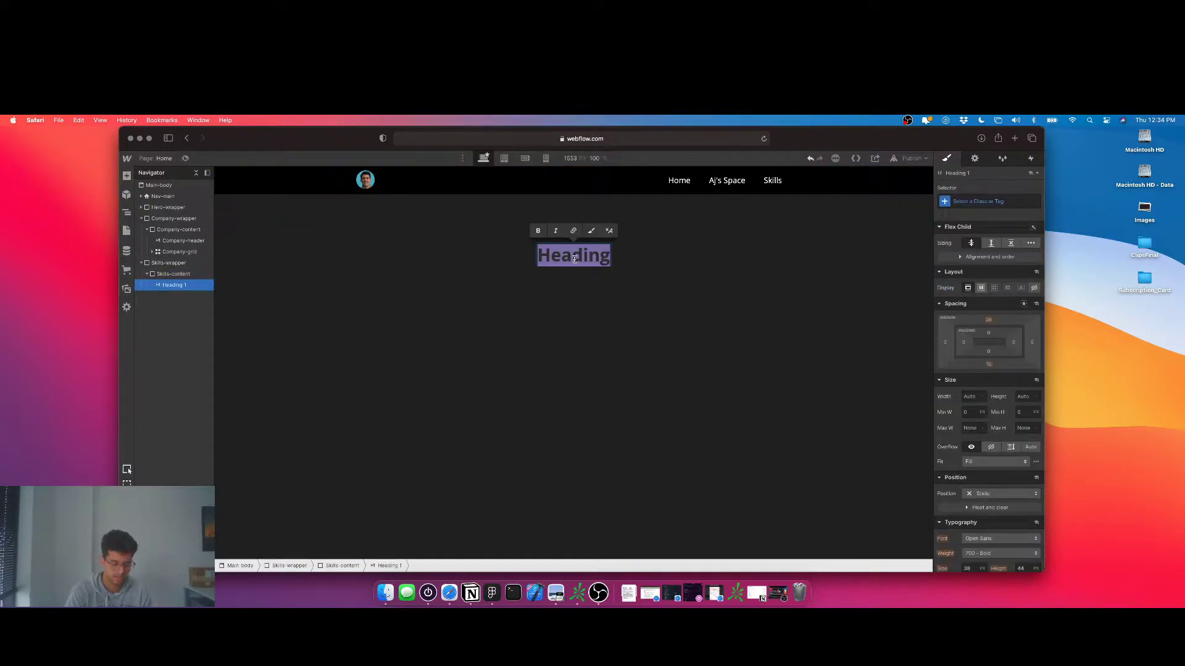
pyautogui.press('BackSpace')
pyautogui.scroll(5, 590, 286)
pyautogui.scroll(-5, 590, 287)
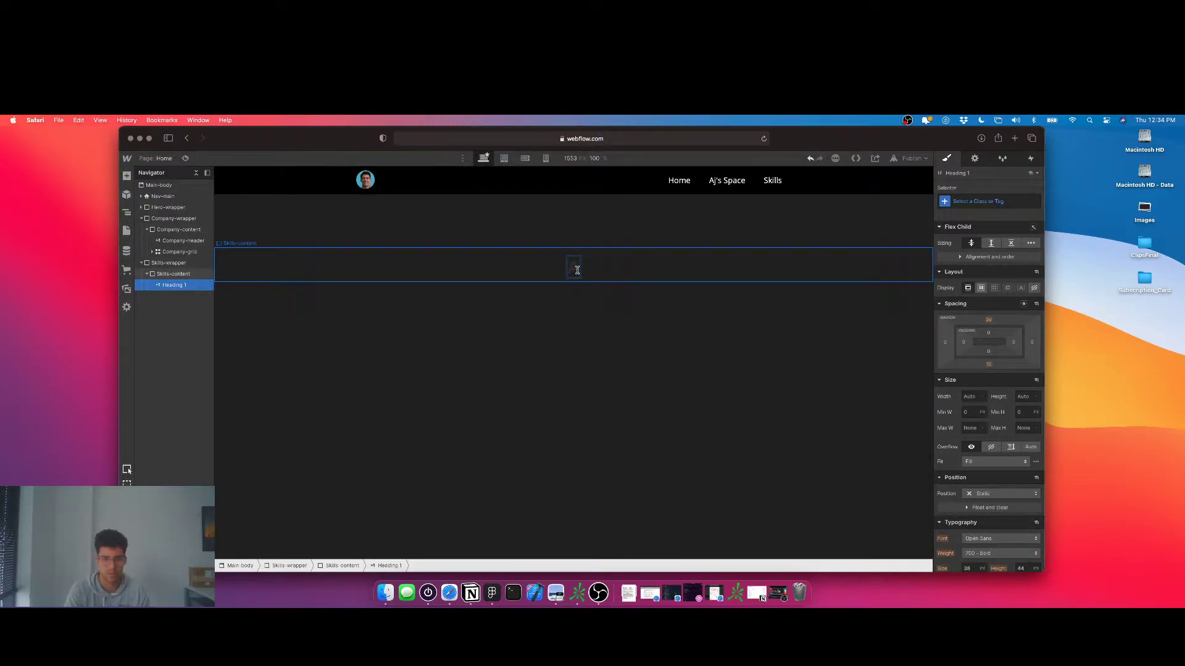
pyautogui.write("Aj's Skills")
pyautogui.press('Escape')
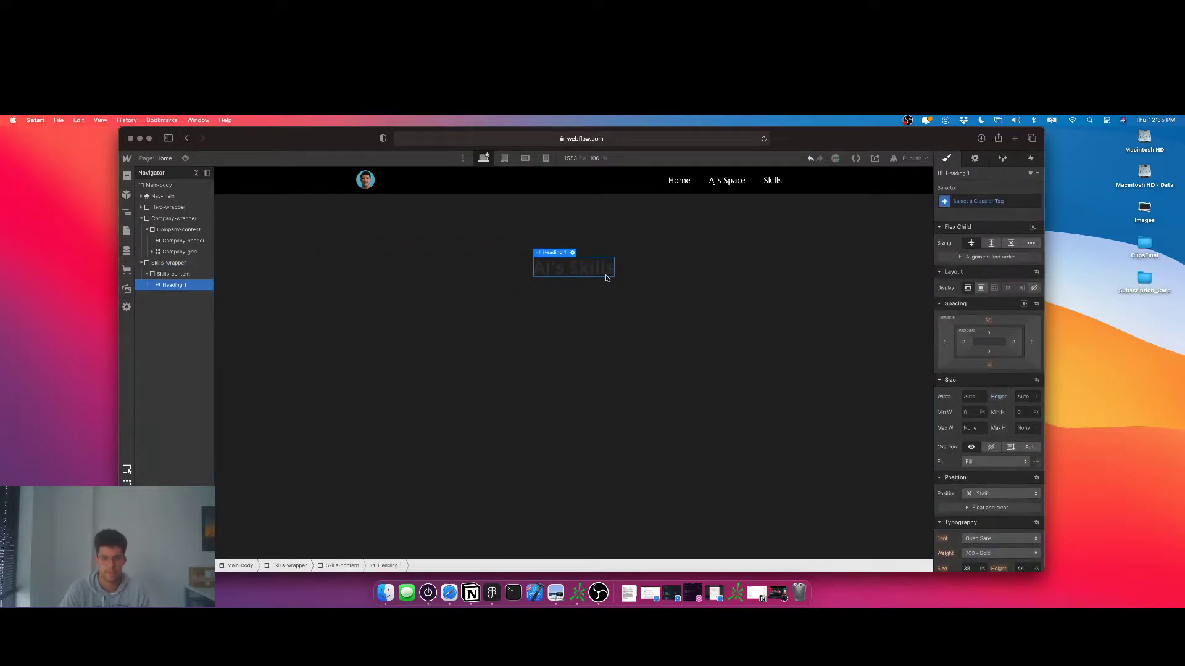
# - Give the skills heading the class Skills-header
pyautogui.click(949, 202)
pyautogui.write('Skills')
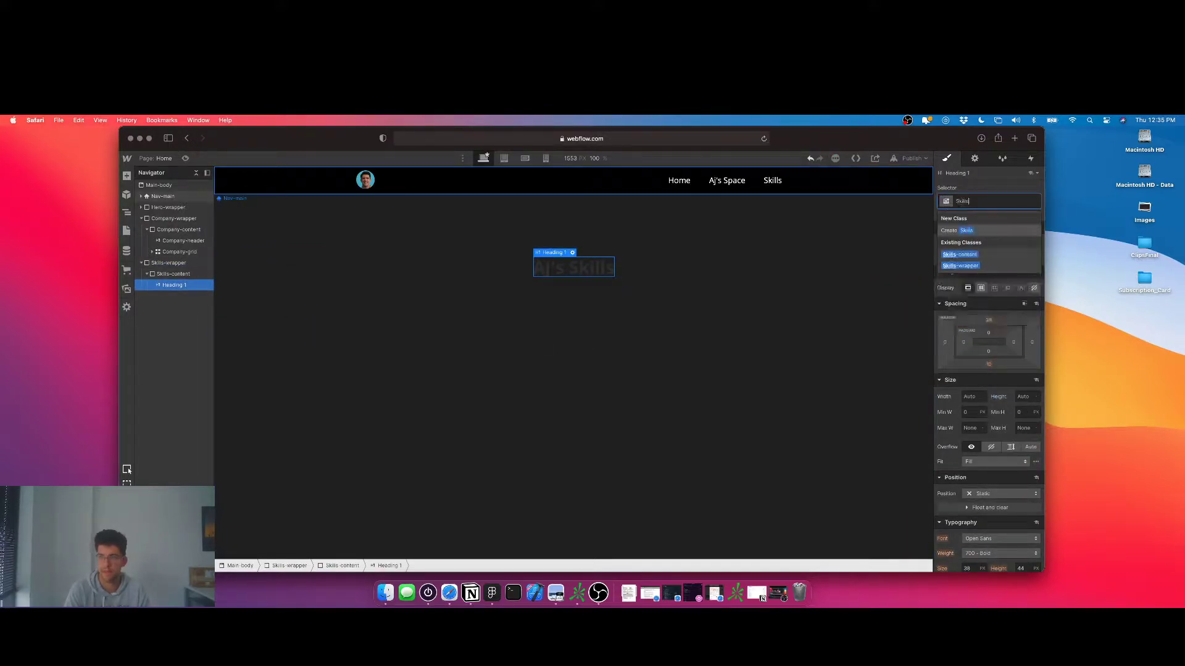
pyautogui.write('-header')
pyautogui.press('Return')
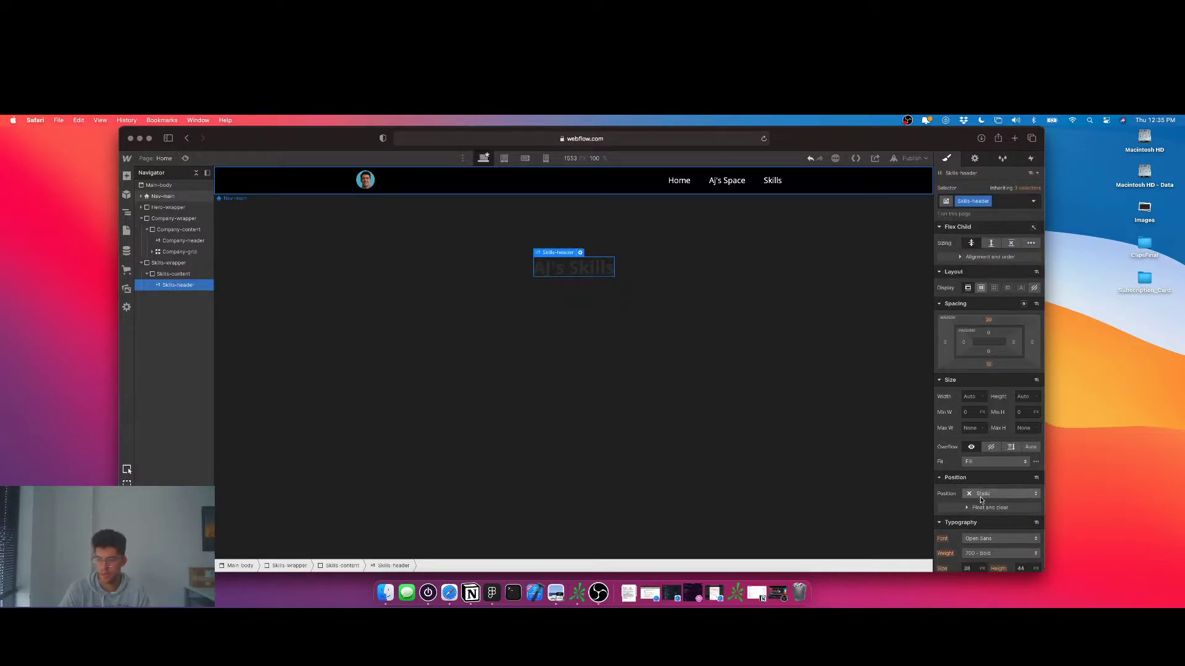
# - Examine the spacing and typography settings of the Company-header heading for reference
pyautogui.scroll(-3, 981, 500)
pyautogui.scroll(5, 783, 389)
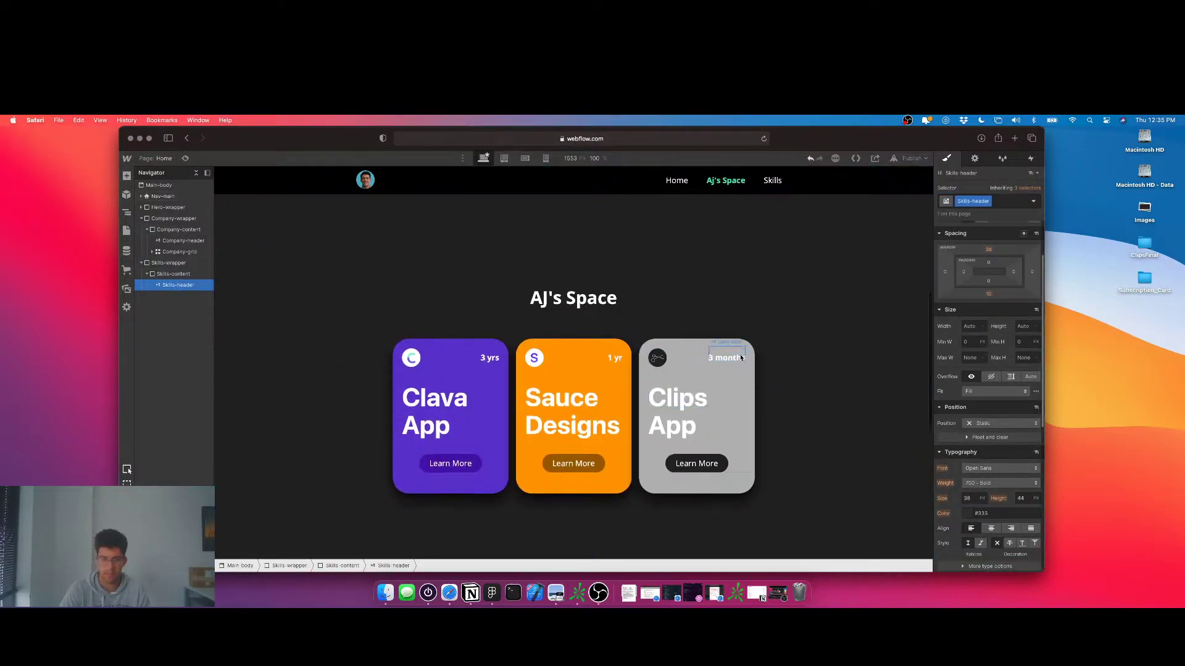
pyautogui.scroll(3, 741, 358)
pyautogui.click(594, 455)
pyautogui.scroll(-1, 594, 457)
pyautogui.scroll(1, 594, 455)
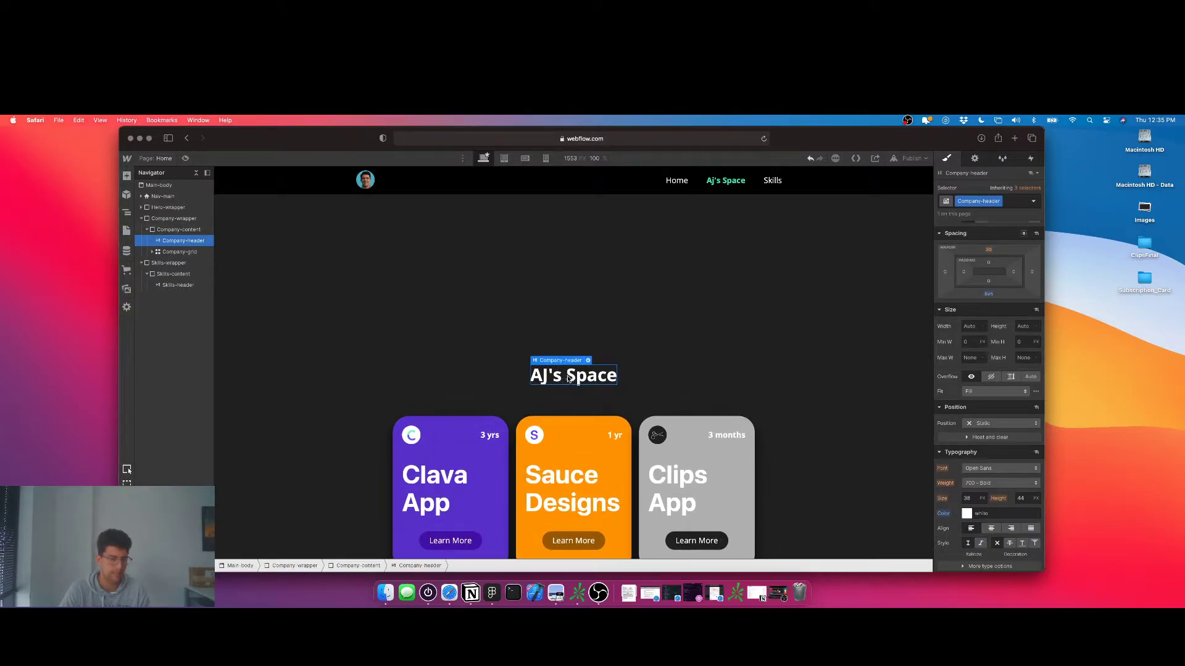
pyautogui.scroll(-2, 568, 377)
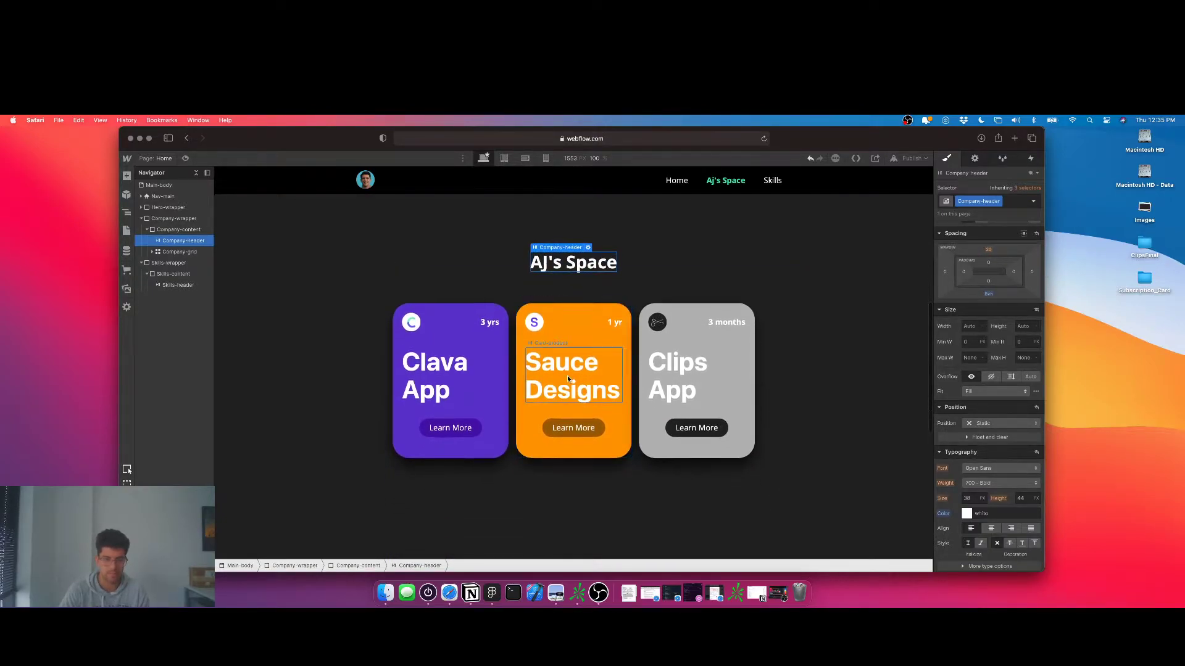
pyautogui.scroll(-3, 567, 379)
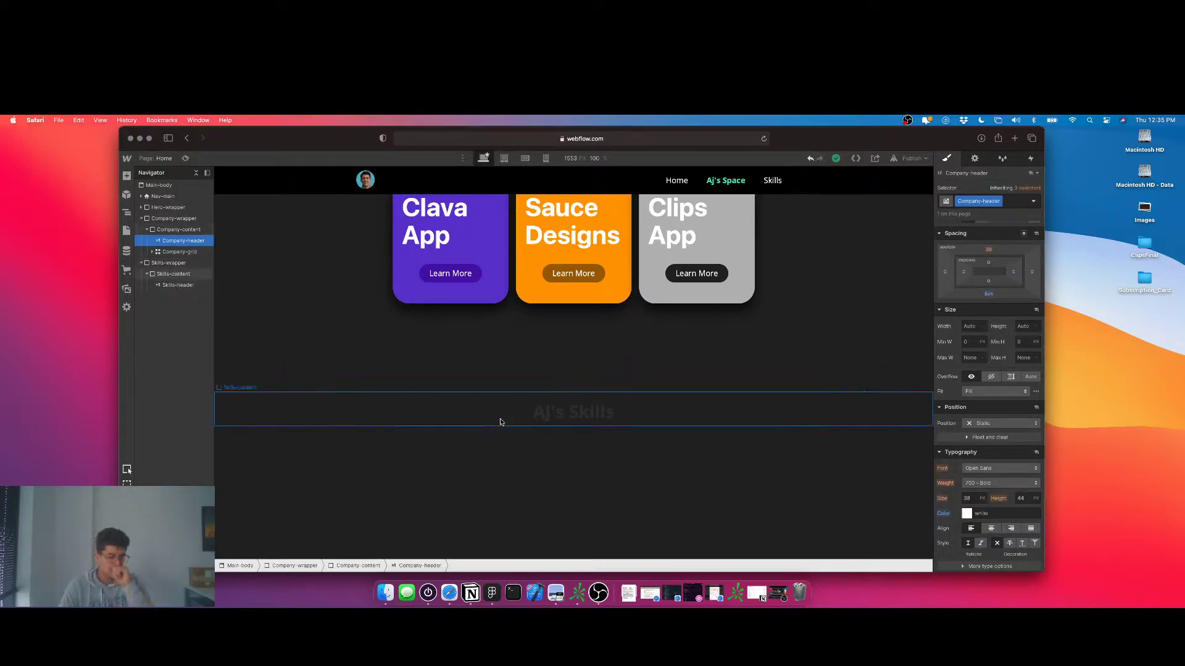
# - Set the text color of Skills-header to white
pyautogui.click(545, 411)
pyautogui.click(985, 512)
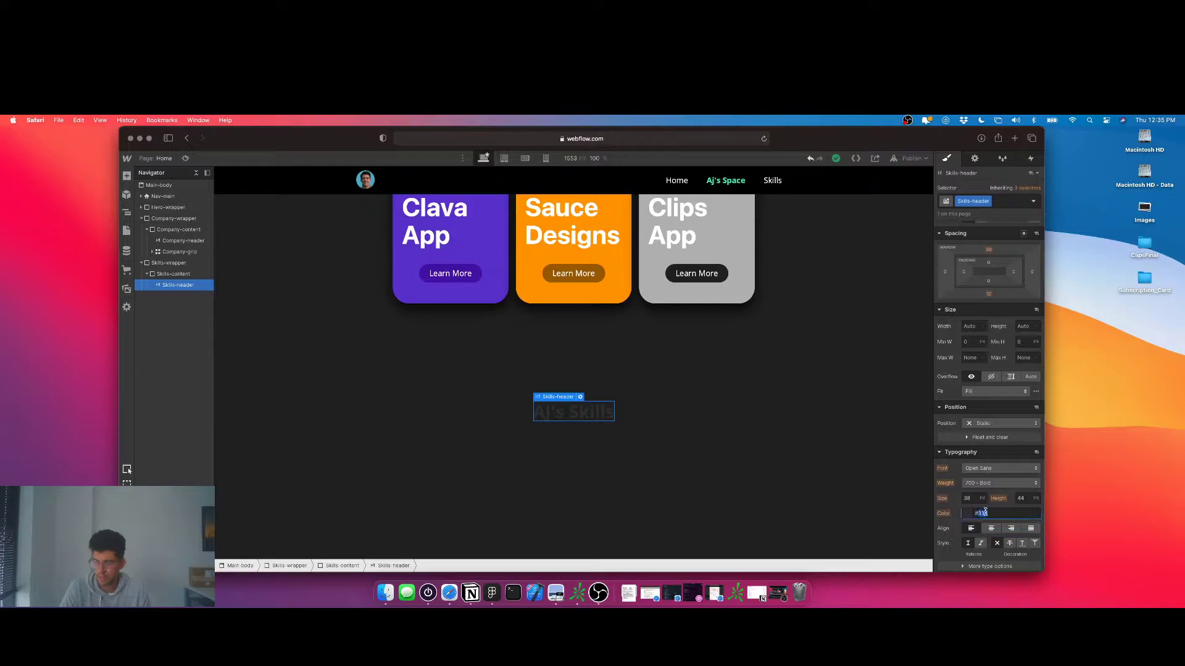
pyautogui.press('Return')
pyautogui.scroll(4, 593, 319)
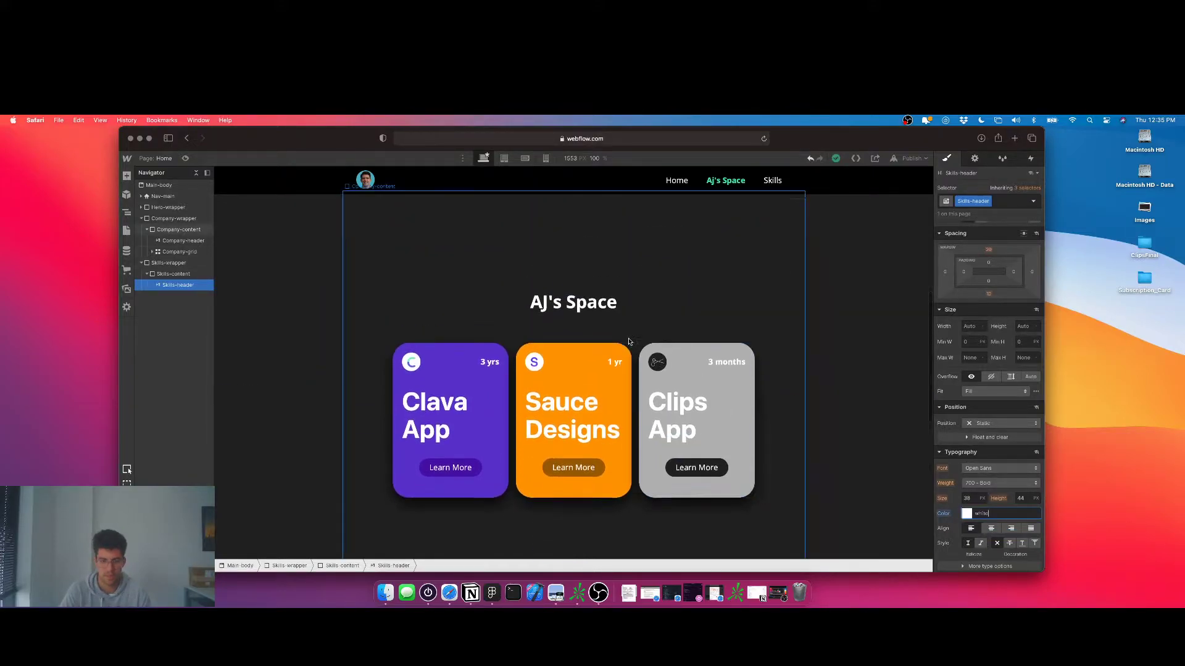
# - Compare the Skills heading and content block with their counterparts in the Company section
pyautogui.click(592, 320)
pyautogui.scroll(-5, 623, 332)
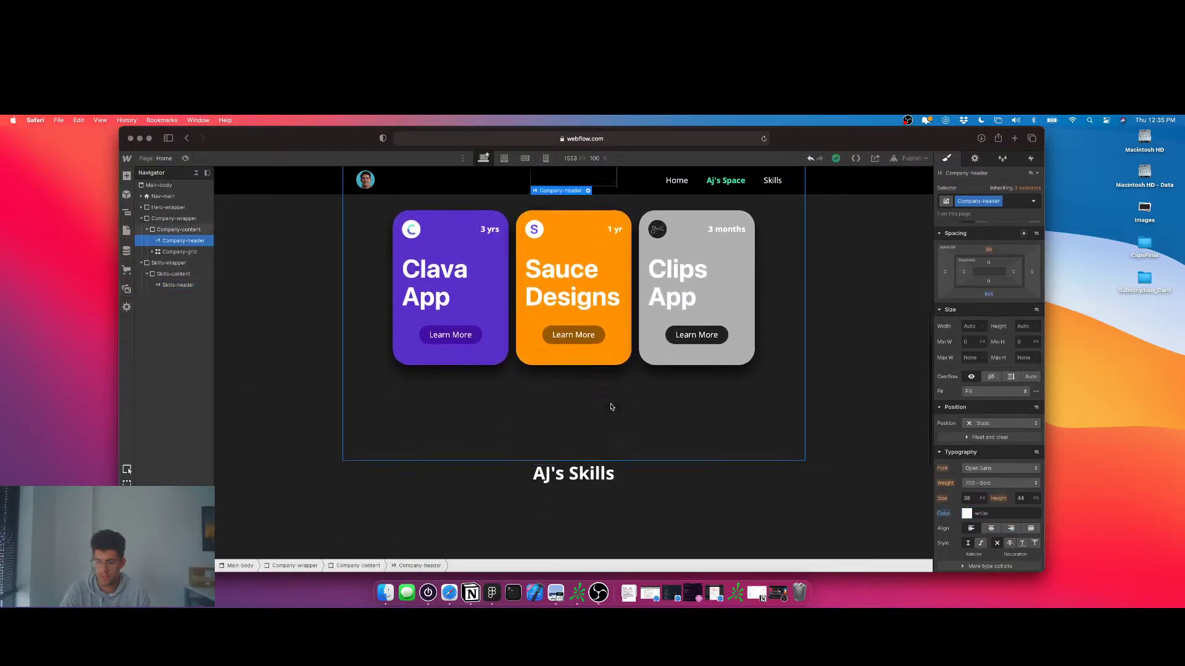
pyautogui.click(583, 450)
pyautogui.scroll(-1, 494, 401)
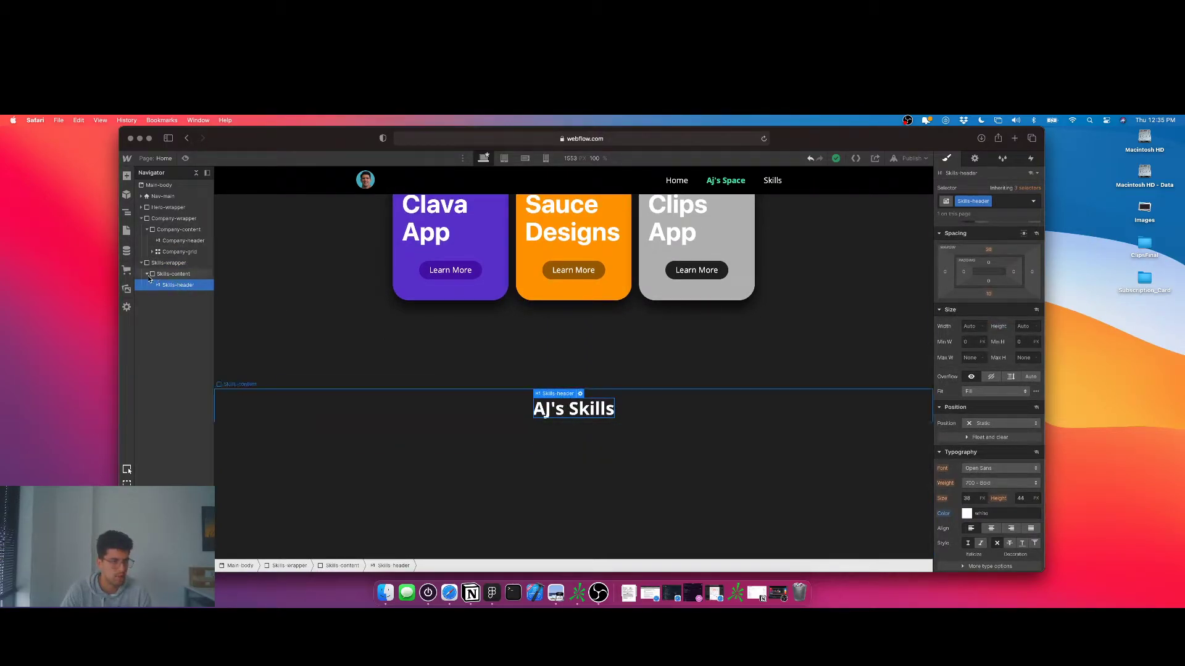
pyautogui.click(148, 274)
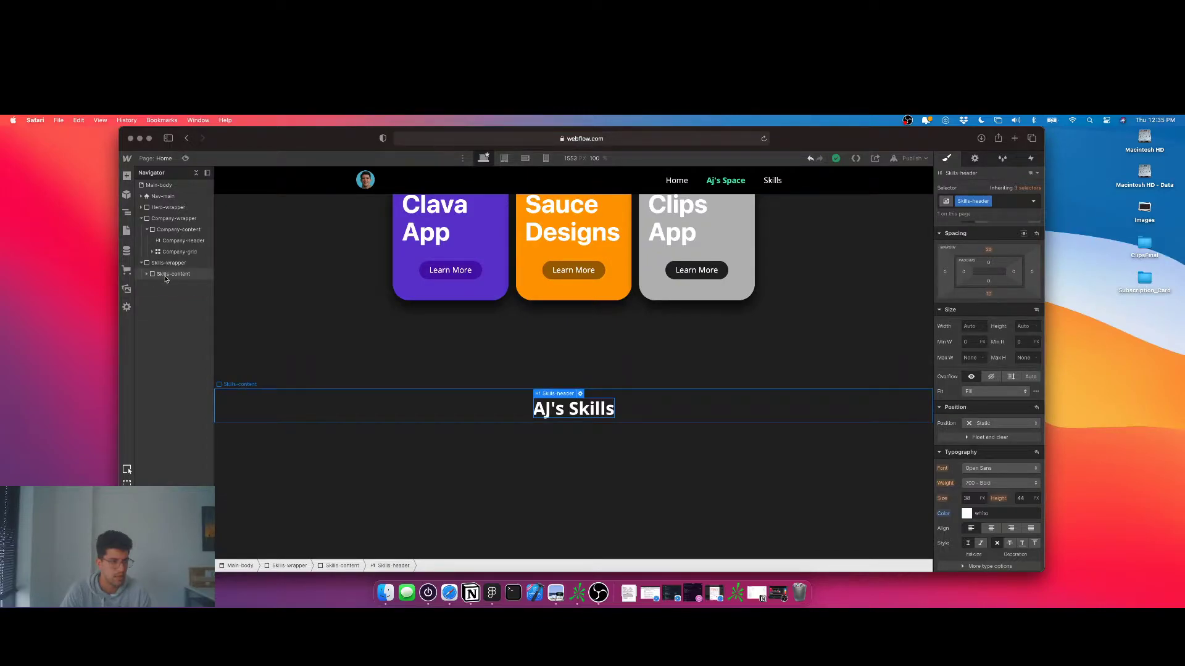
pyautogui.click(147, 275)
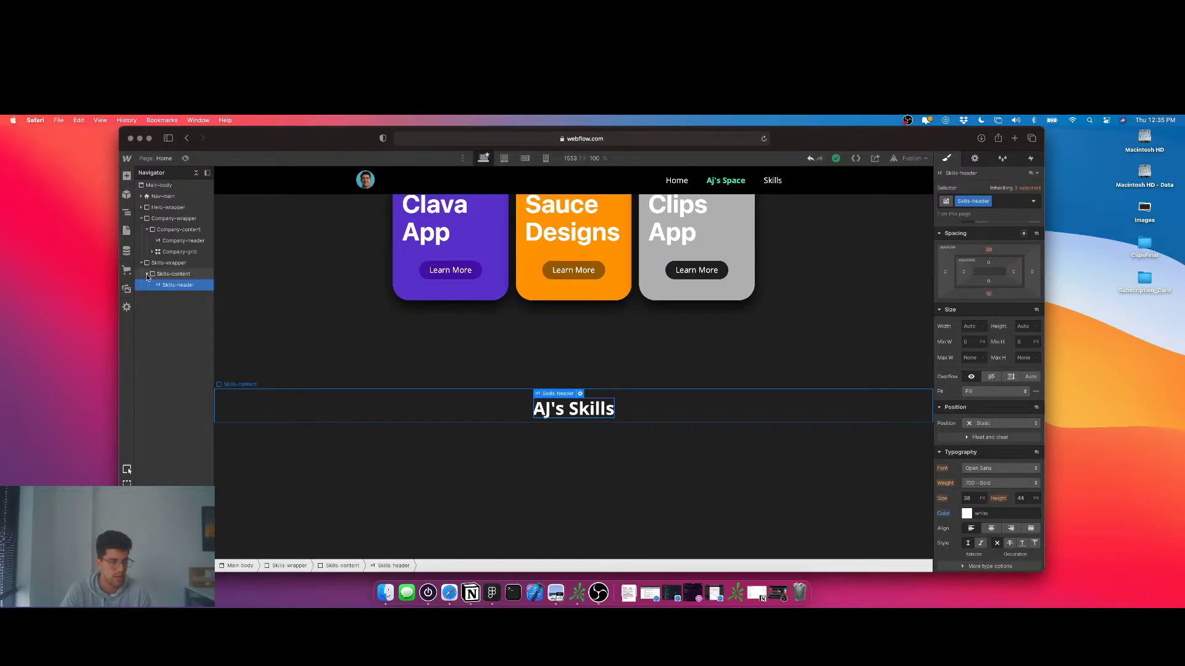
pyautogui.click(180, 274)
pyautogui.click(178, 230)
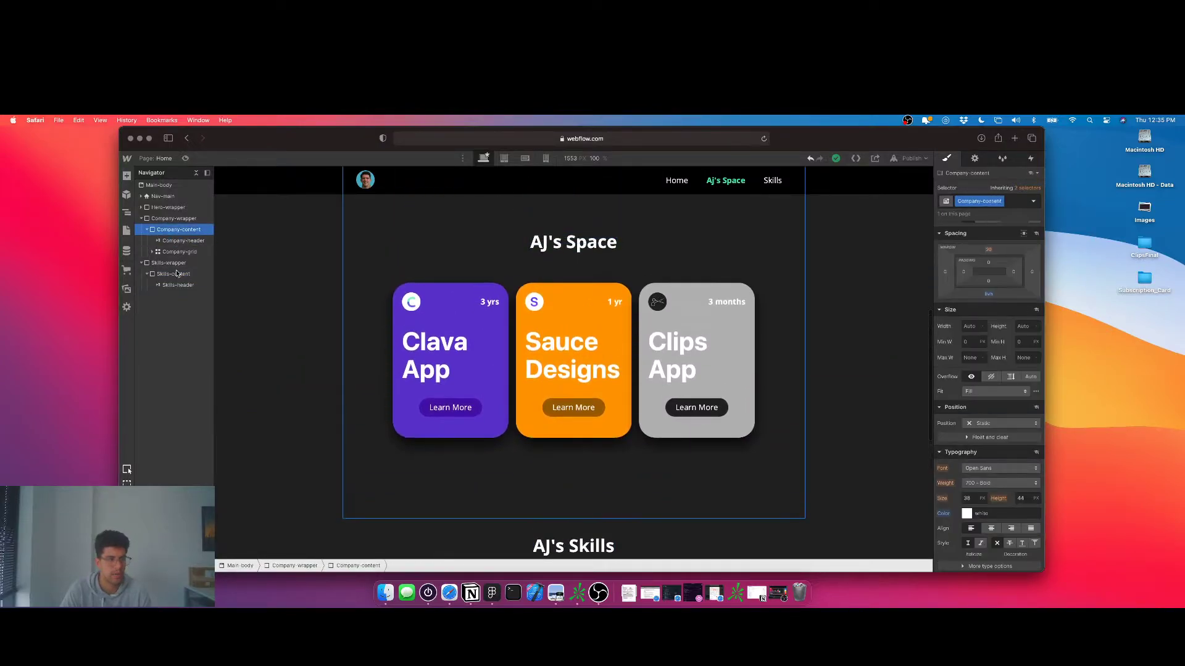
# - Set the width of the Skills-content block to 1000 px
pyautogui.scroll(-4, 617, 370)
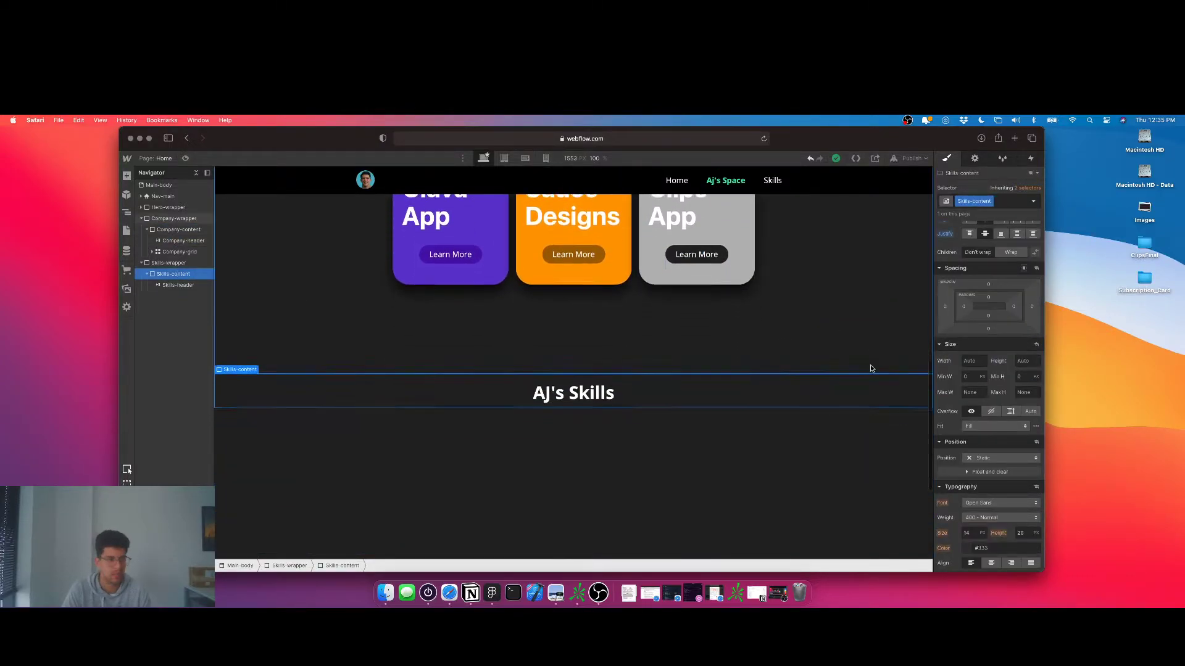
pyautogui.click(967, 362)
pyautogui.write('1000')
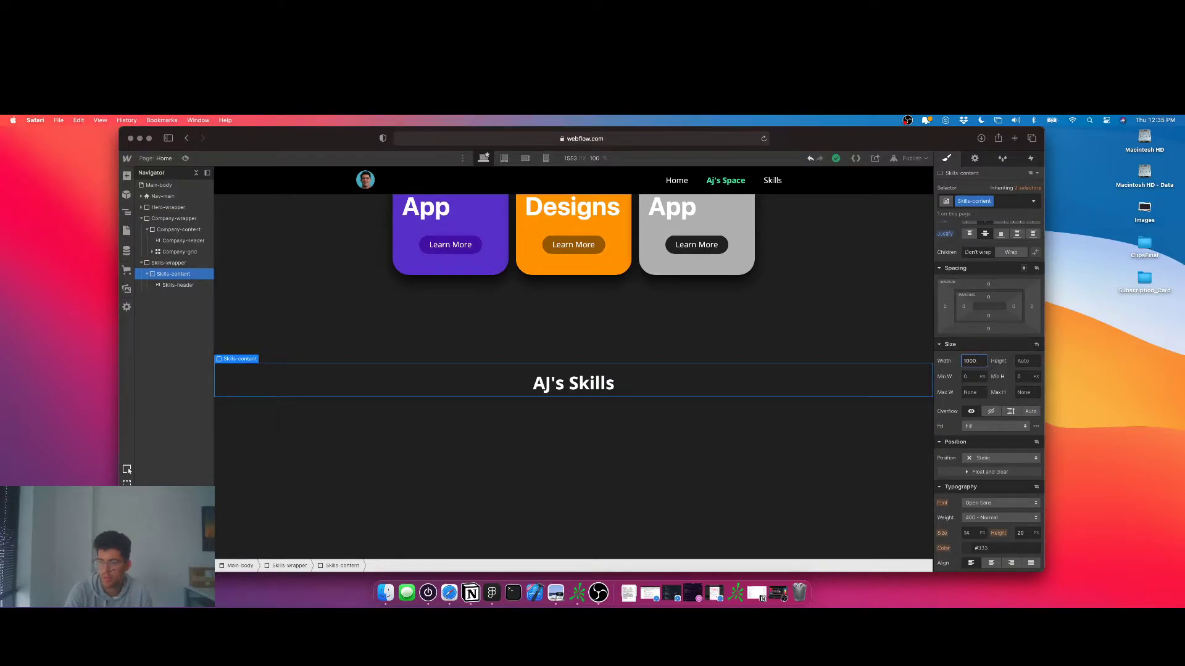
pyautogui.press('Return')
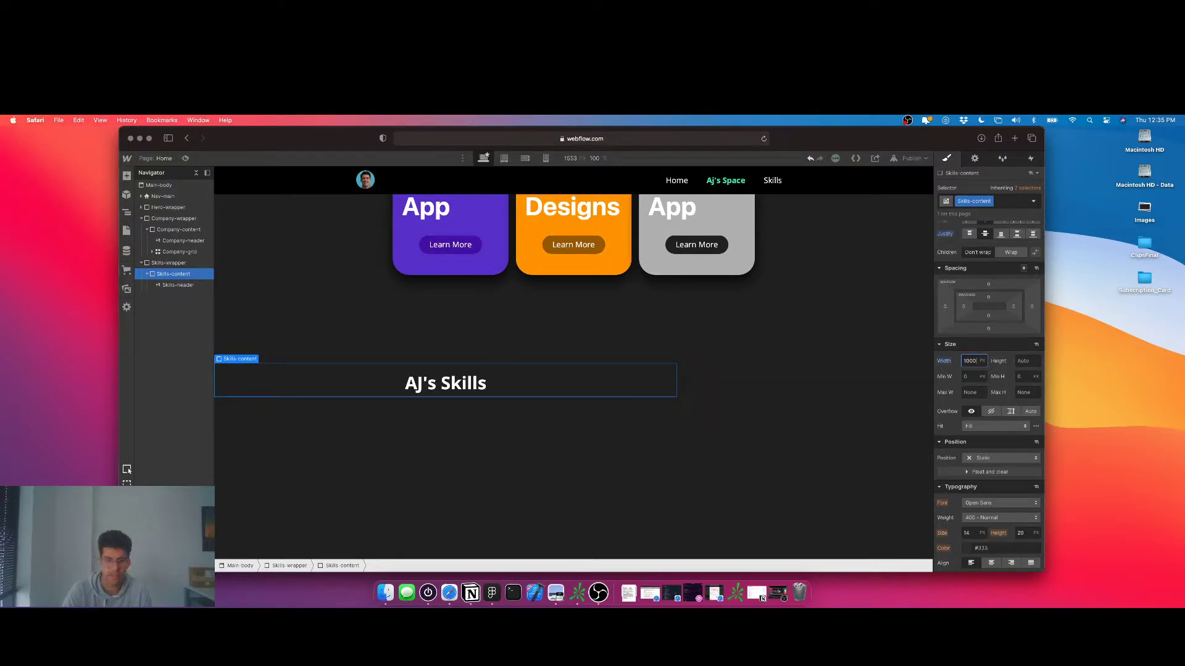
# - Make Skills-wrapper a vertical flex container with its children centred in both alignment and justification
pyautogui.click(168, 263)
pyautogui.scroll(3, 1022, 246)
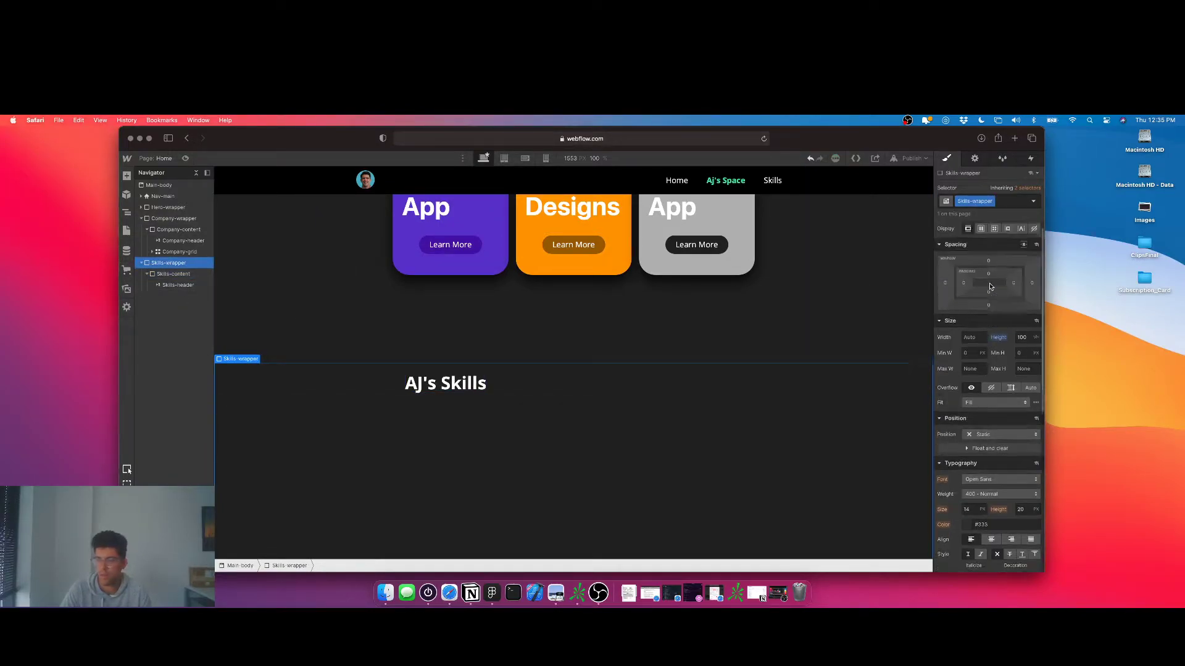
pyautogui.click(980, 243)
pyautogui.click(1011, 274)
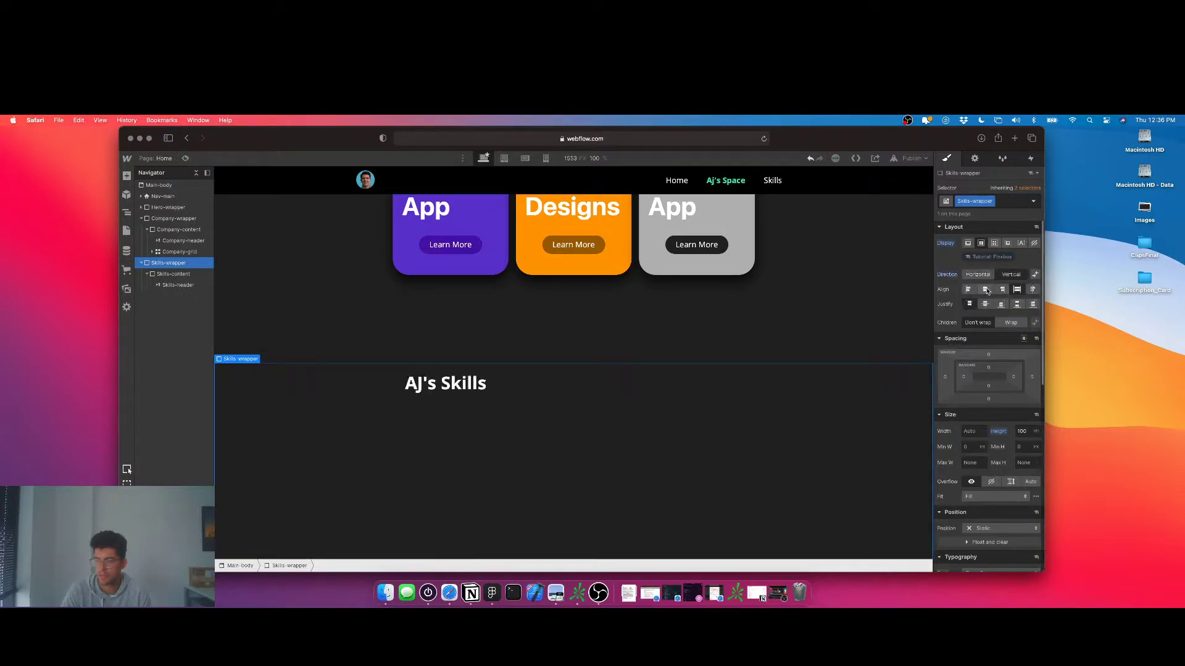
pyautogui.click(985, 288)
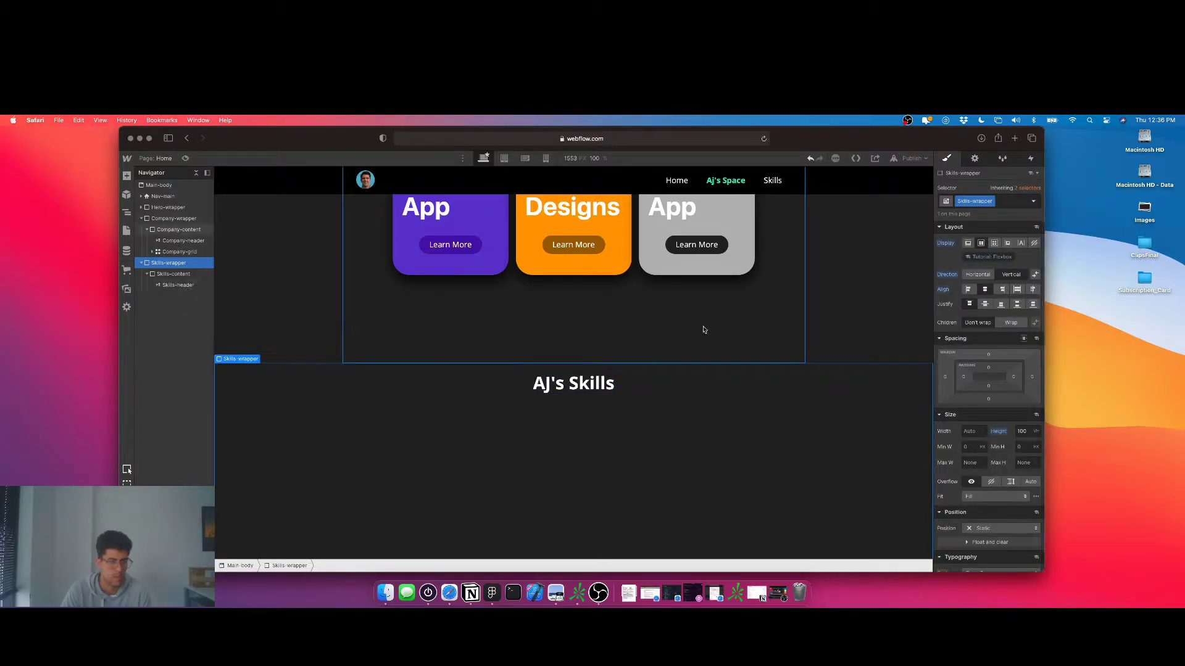
pyautogui.click(985, 304)
pyautogui.scroll(-6, 614, 423)
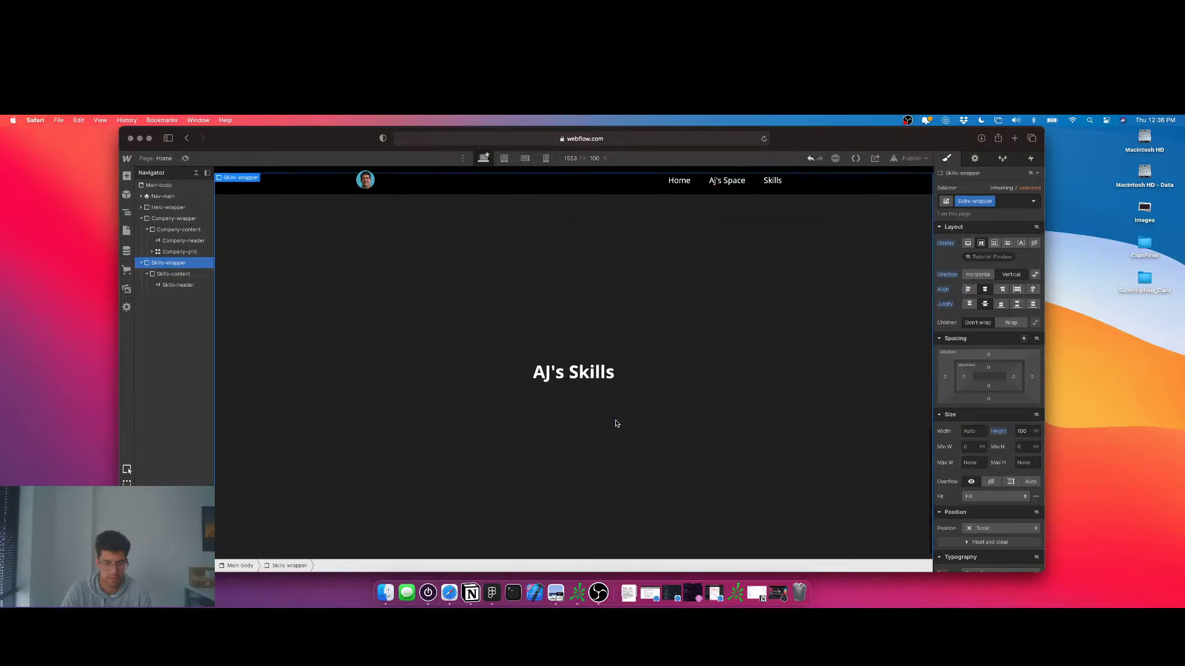
# - Add a Grid element inside the Skills-content block
pyautogui.click(169, 274)
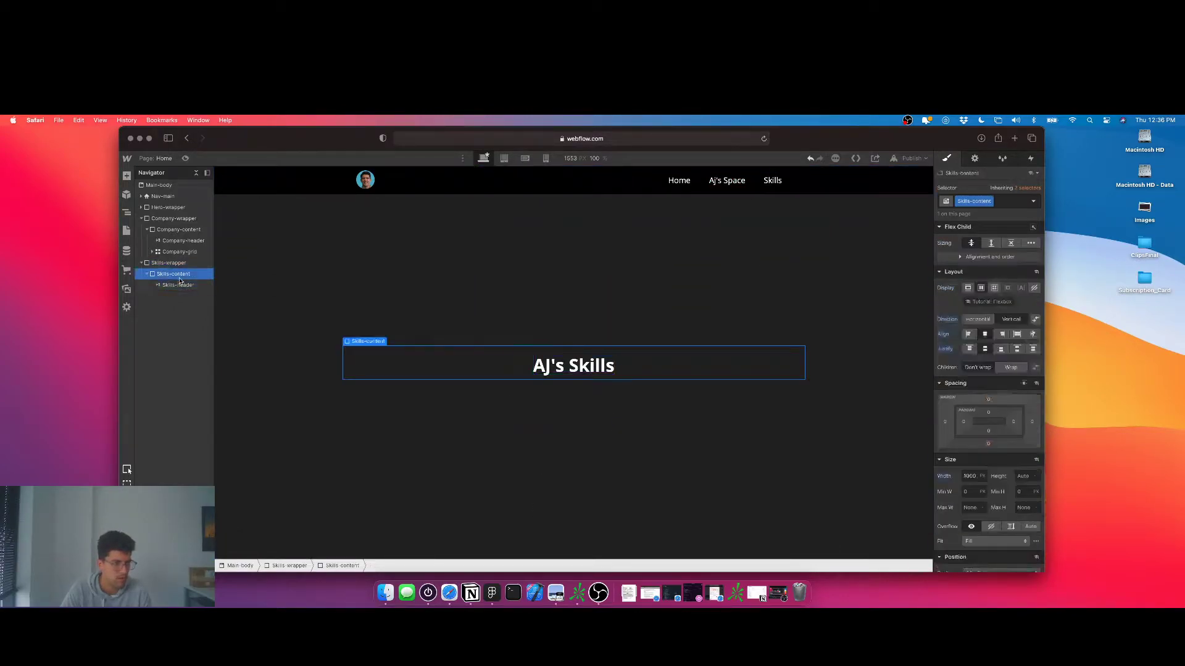
pyautogui.press('super+e')
pyautogui.write('grid')
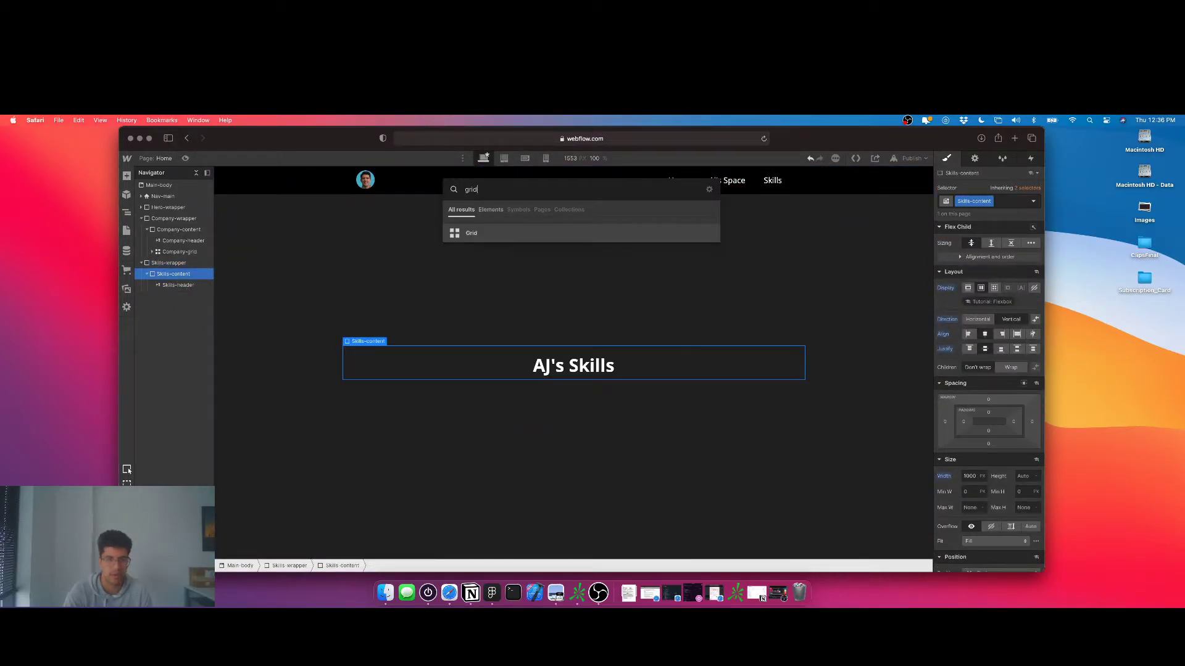
pyautogui.press('Return')
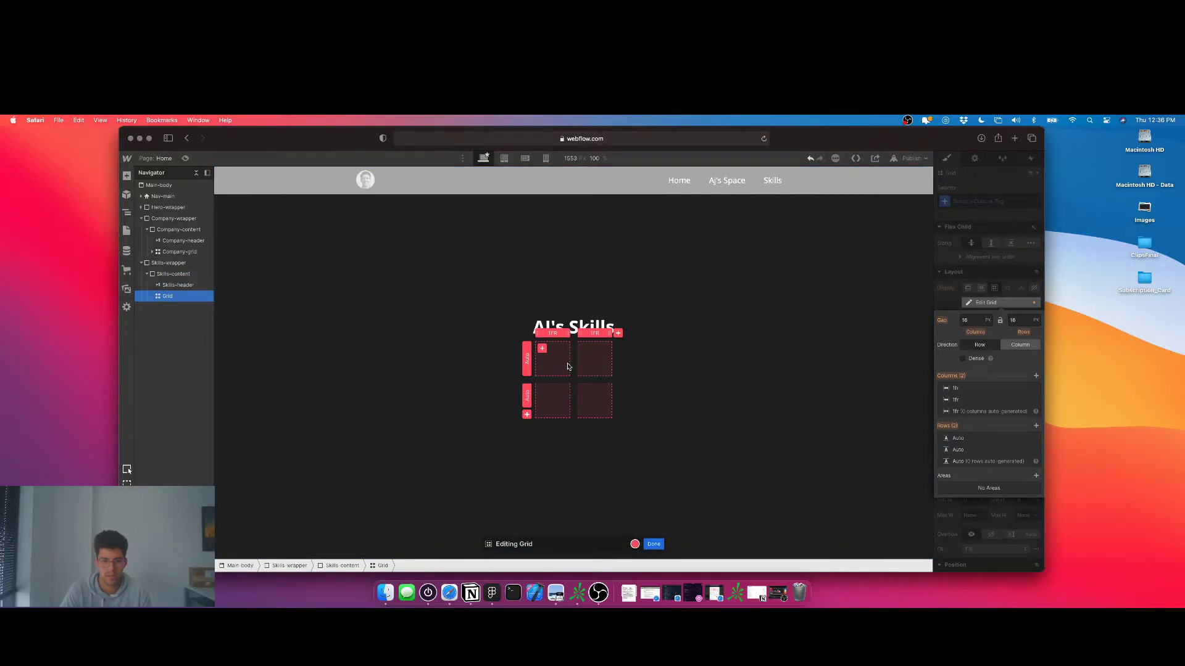
# - Remove the grid's second row, finish editing its layout and give it the class Skills-grid
pyautogui.click(1036, 450)
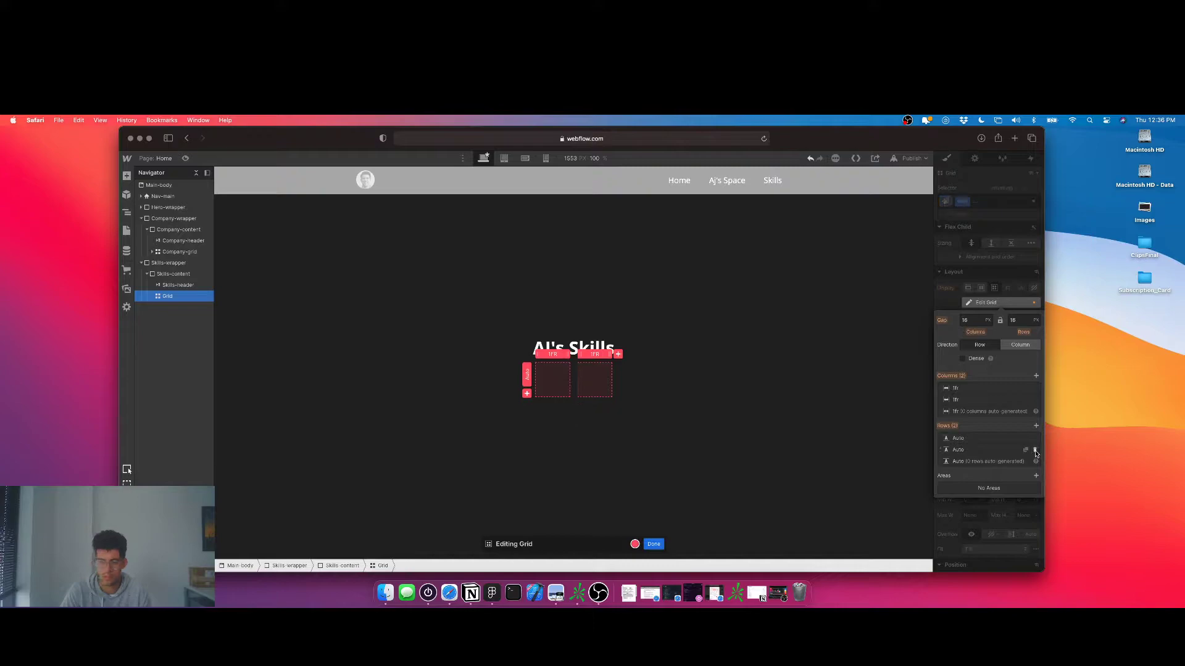
pyautogui.click(654, 544)
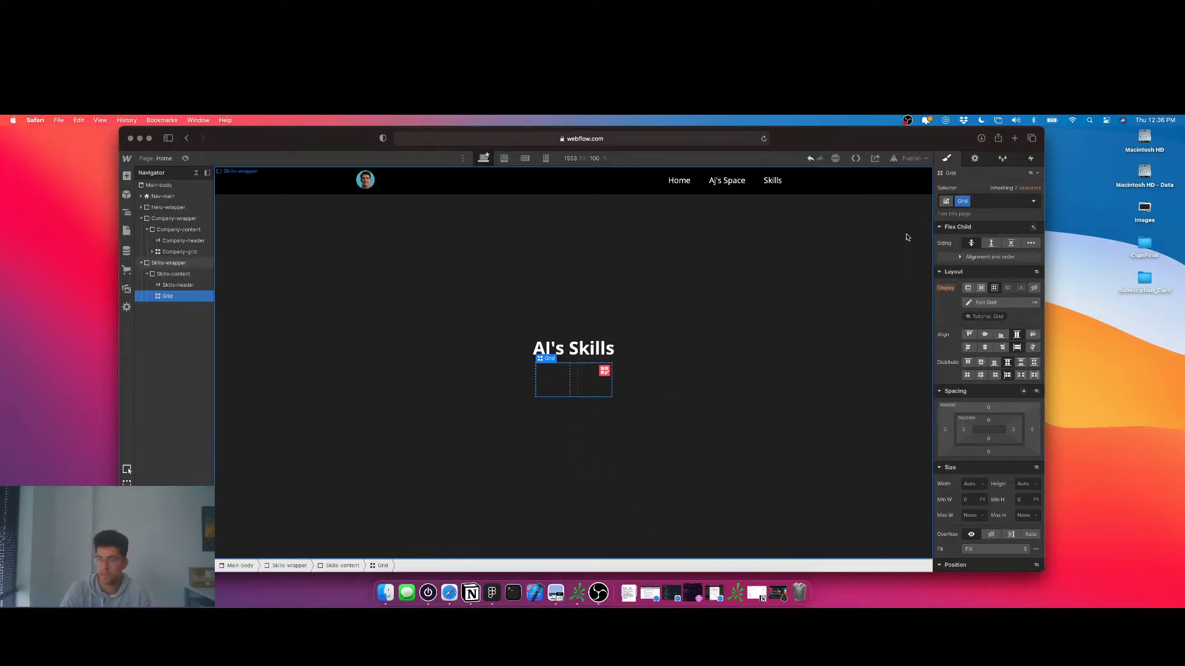
pyautogui.write('Skills-g')
pyautogui.press('Return')
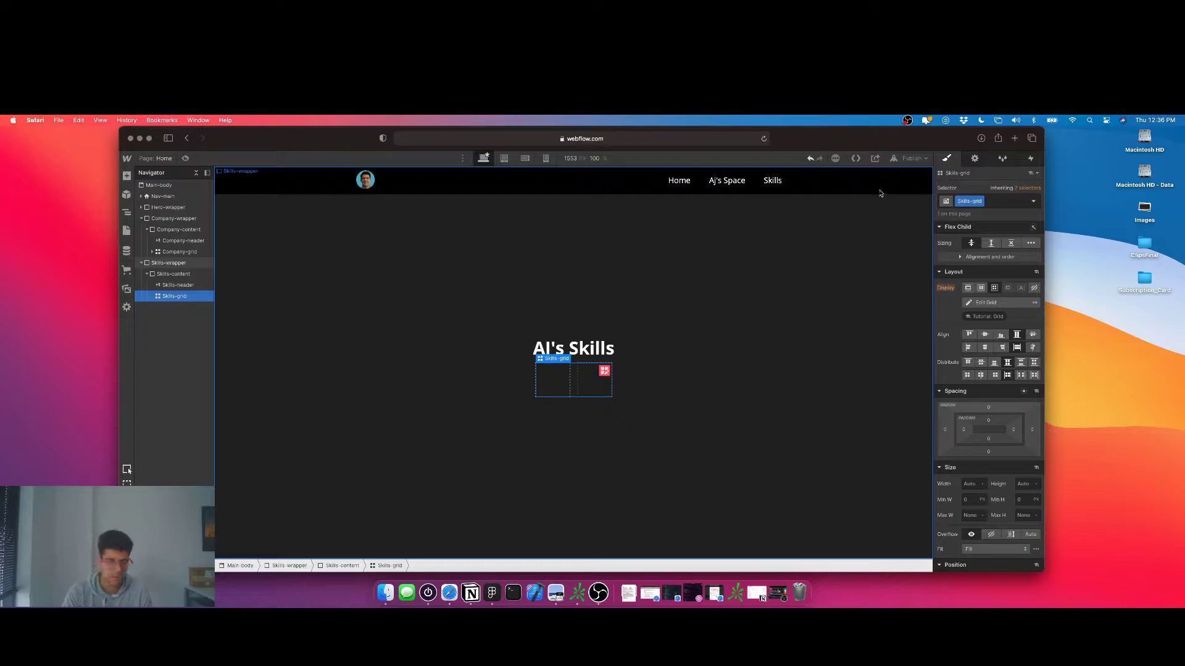
# - Add two div blocks inside Skills-grid, one for each column
pyautogui.press('super+e')
pyautogui.write('div')
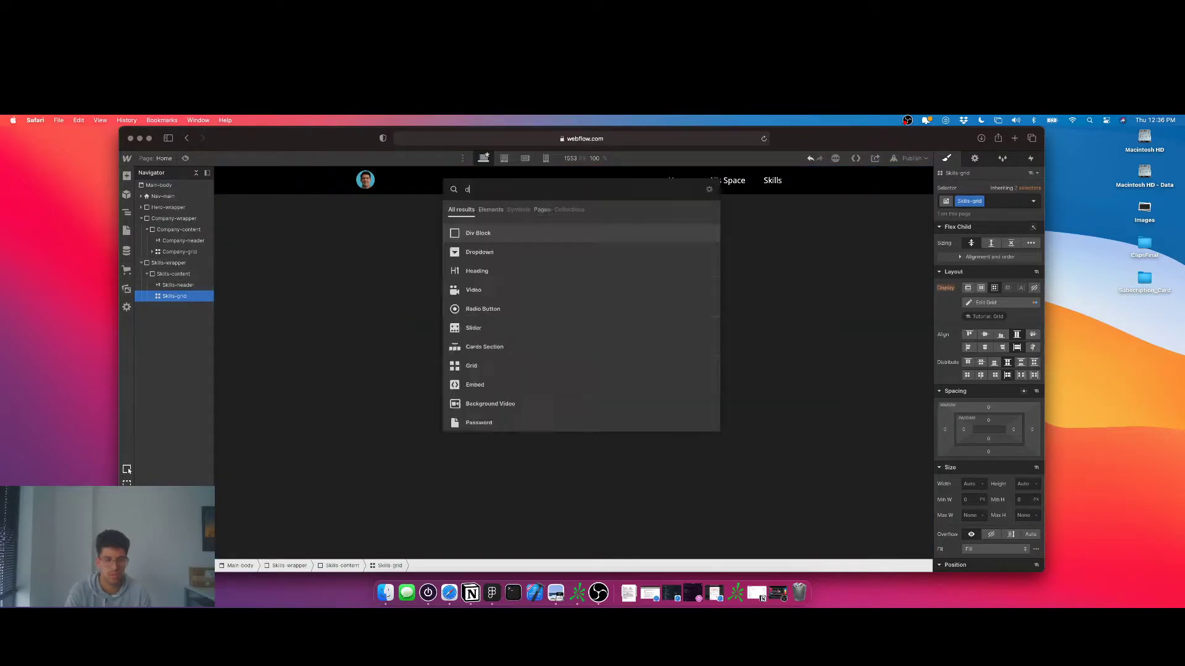
pyautogui.press('Return')
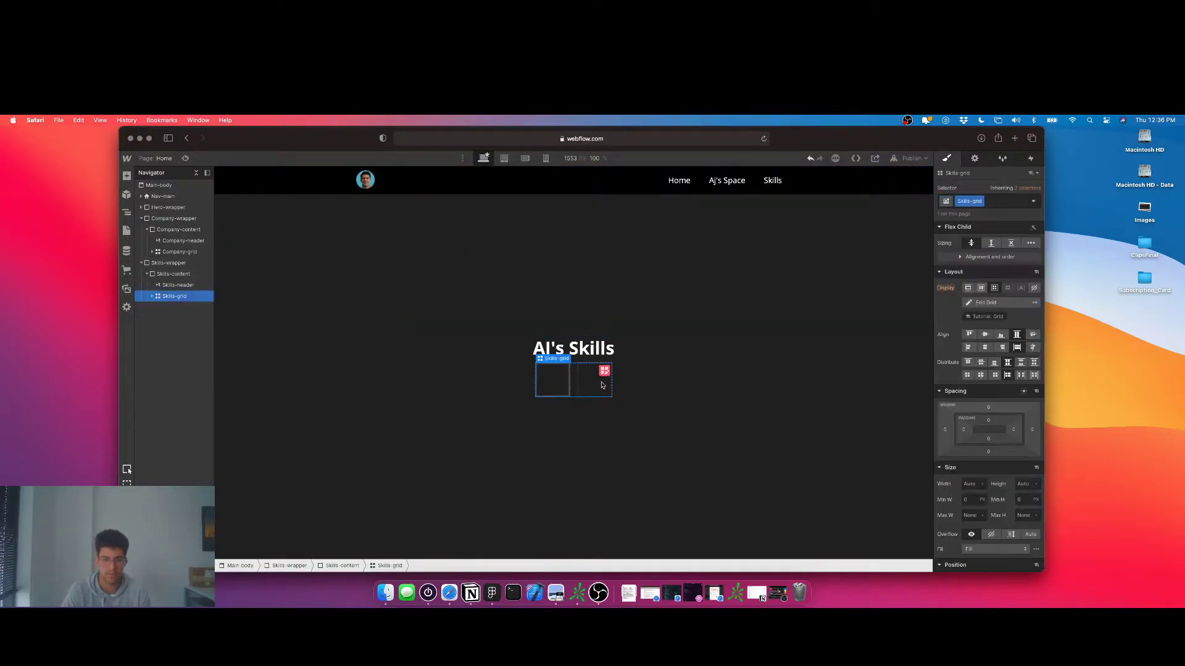
pyautogui.press('super+e')
pyautogui.write('div')
pyautogui.press('Return')
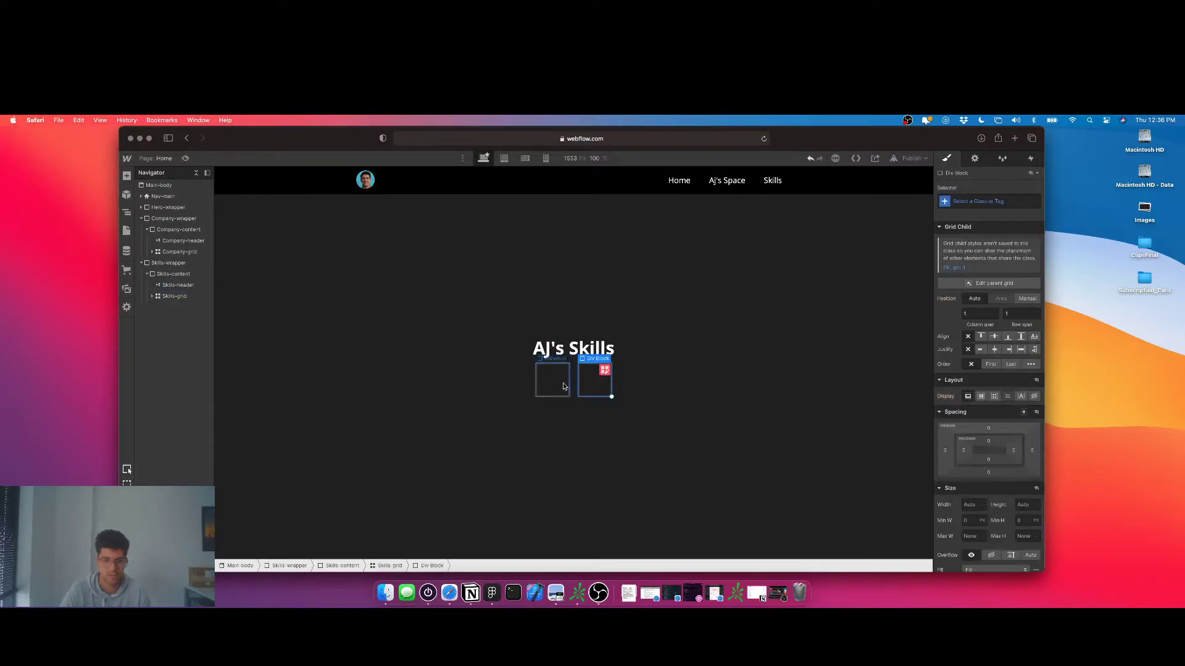
# - Examine how the child blocks of the Company and Hero grids are named as a reference for class naming
pyautogui.click(944, 203)
pyautogui.write('Skills-')
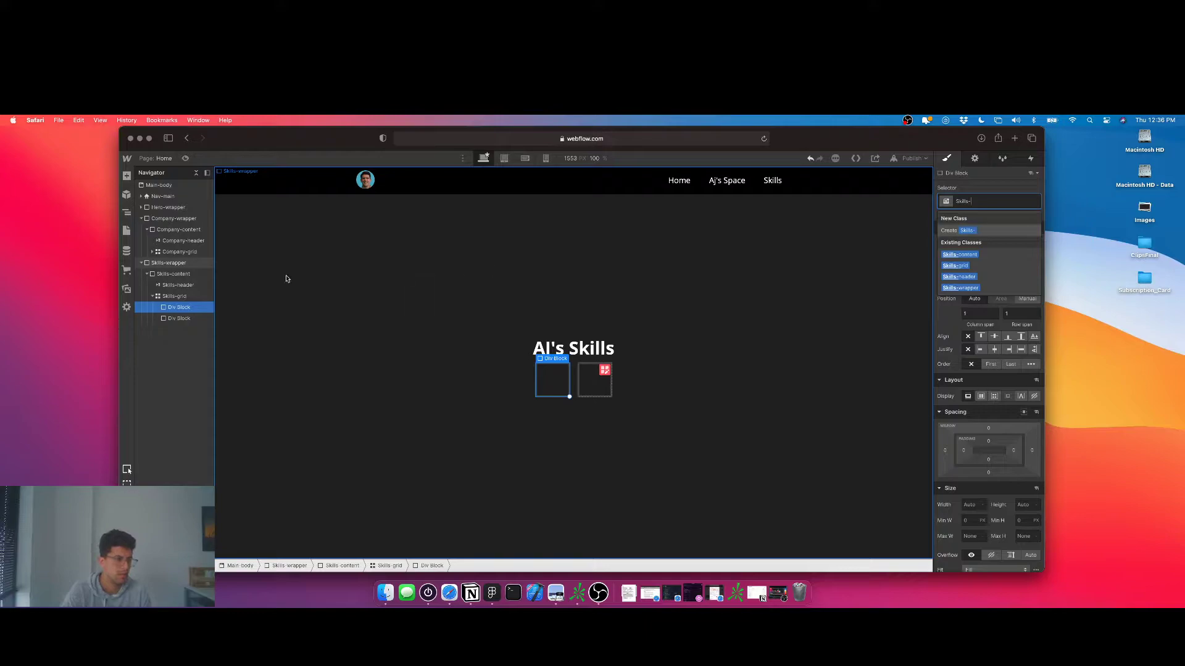
pyautogui.click(153, 253)
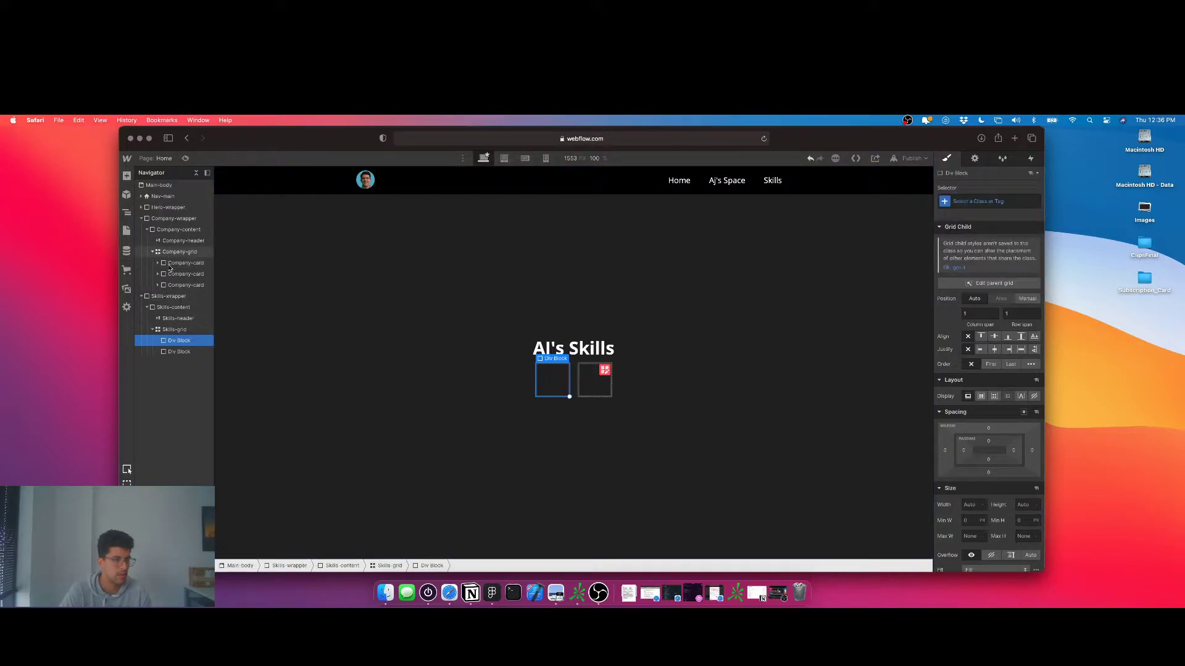
pyautogui.click(157, 264)
pyautogui.click(158, 263)
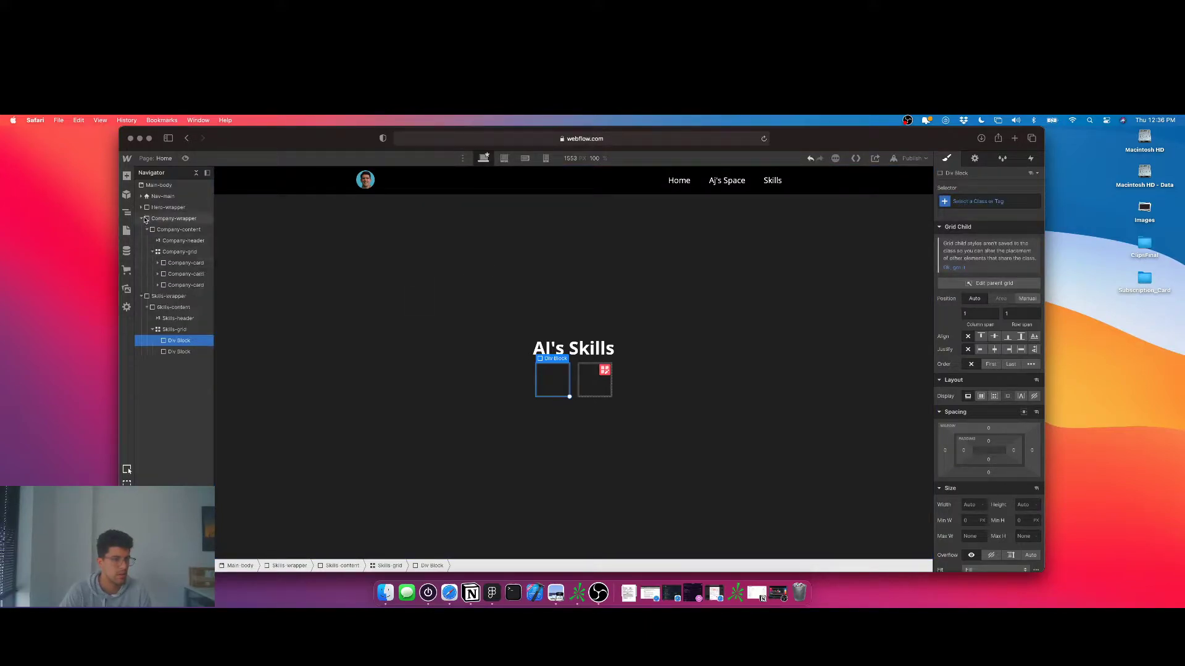
pyautogui.click(141, 218)
pyautogui.click(142, 208)
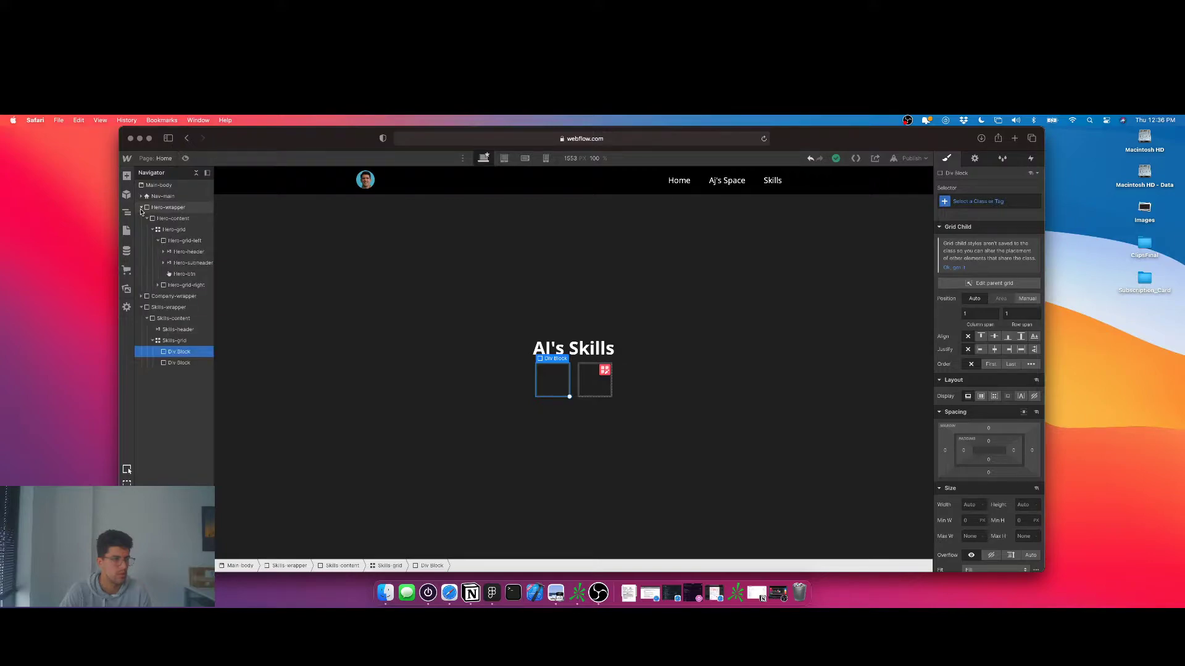
pyautogui.click(141, 208)
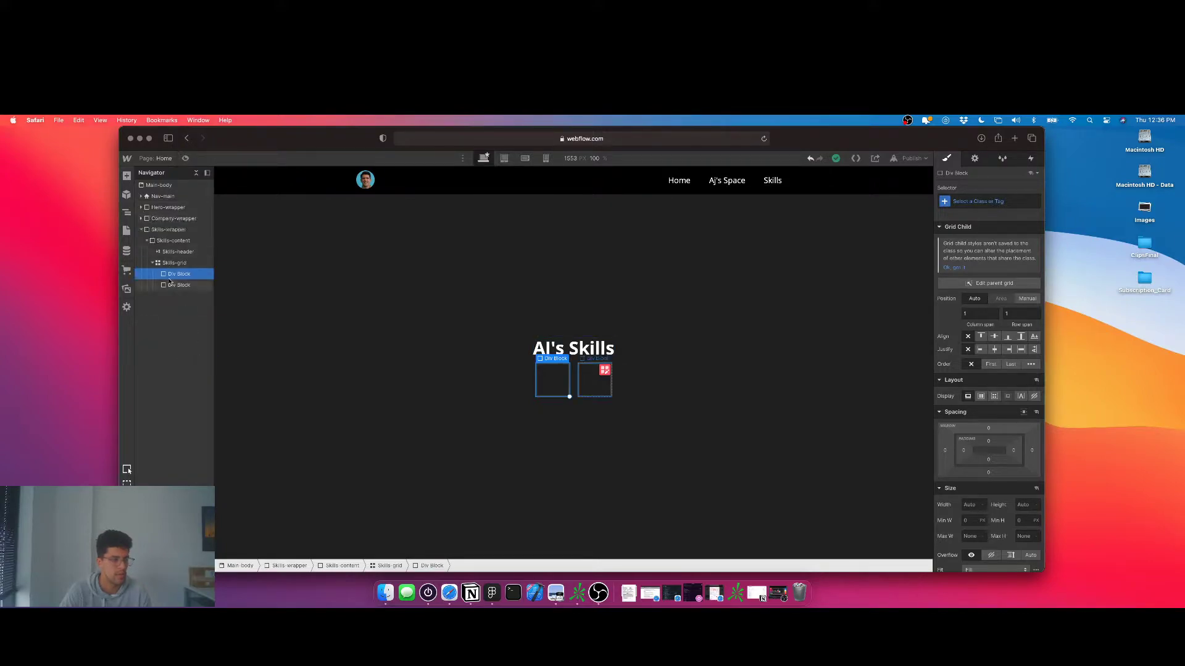
# - Give the first div block in Skills-grid the class Skills-grid-left
pyautogui.click(946, 202)
pyautogui.write('Skil')
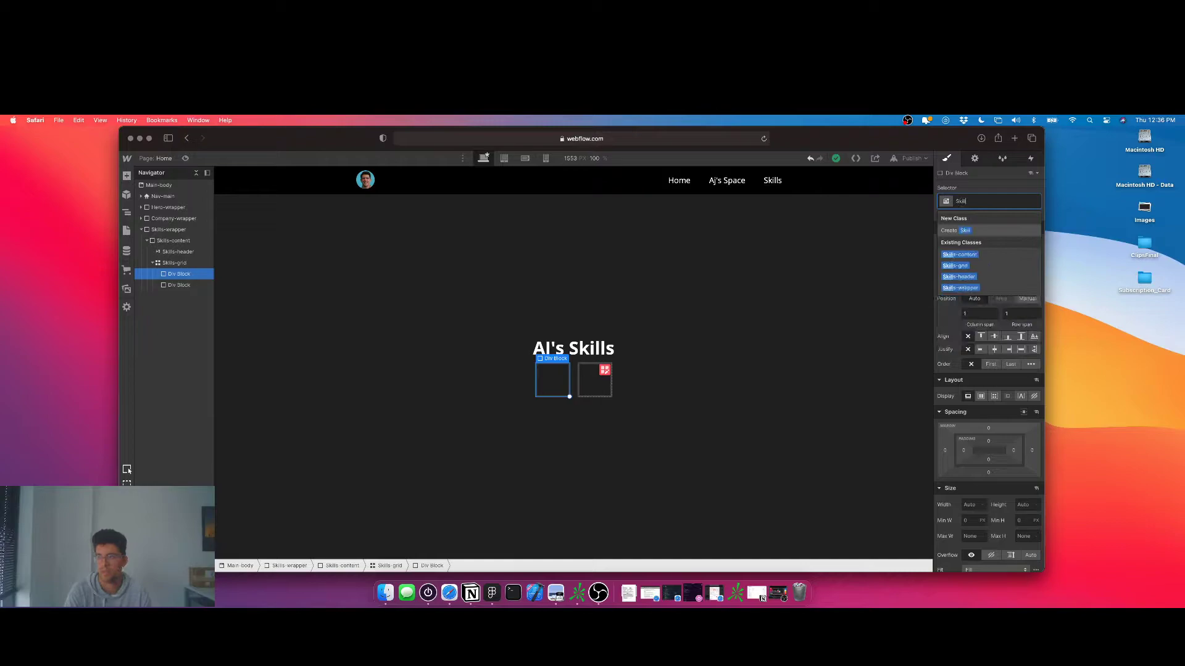
pyautogui.write('ls-grid-')
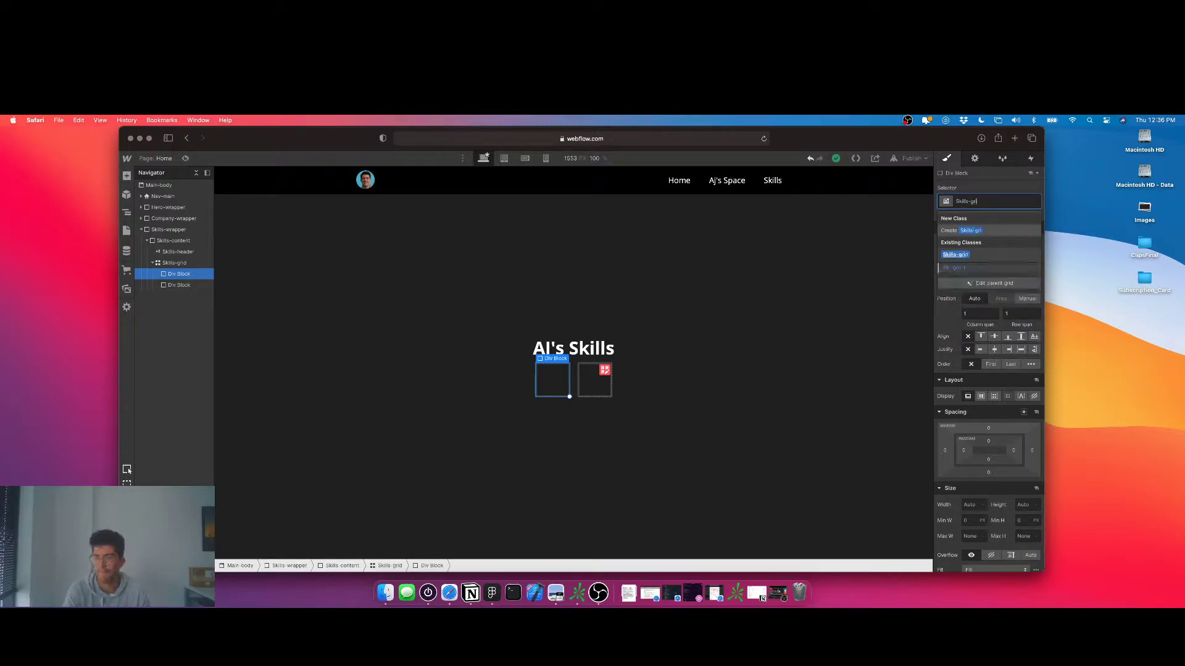
pyautogui.press('Return')
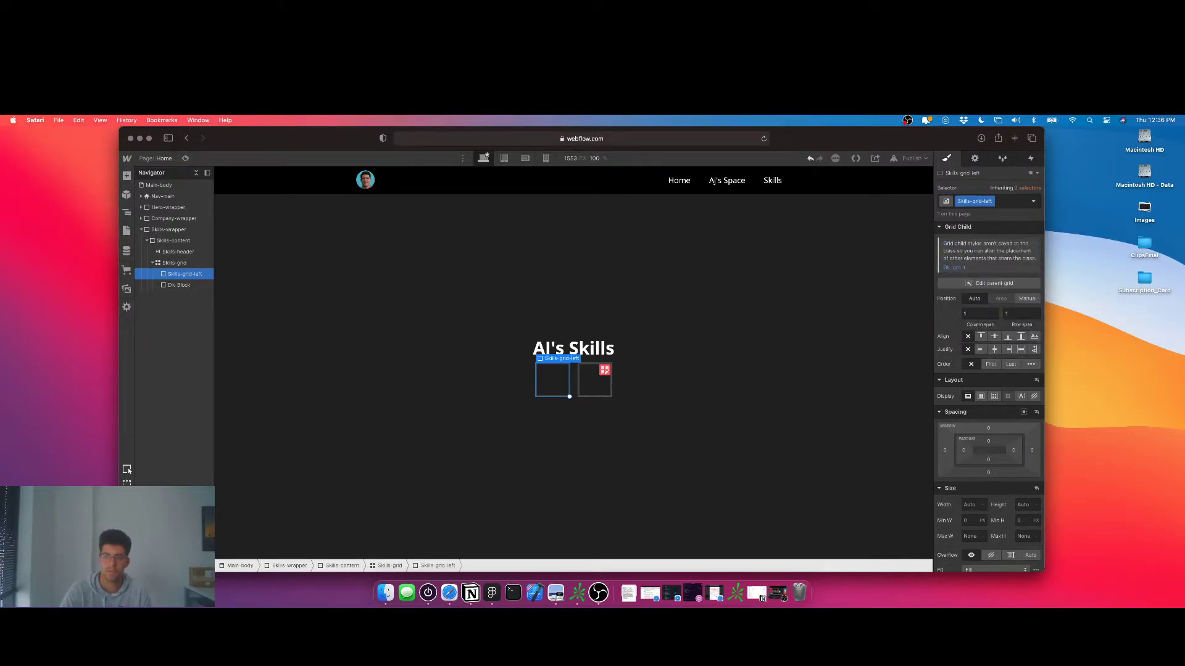
# - Give the second div block in Skills-grid the class Skills-grid-right
pyautogui.click(591, 389)
pyautogui.click(945, 202)
pyautogui.write('Skil')
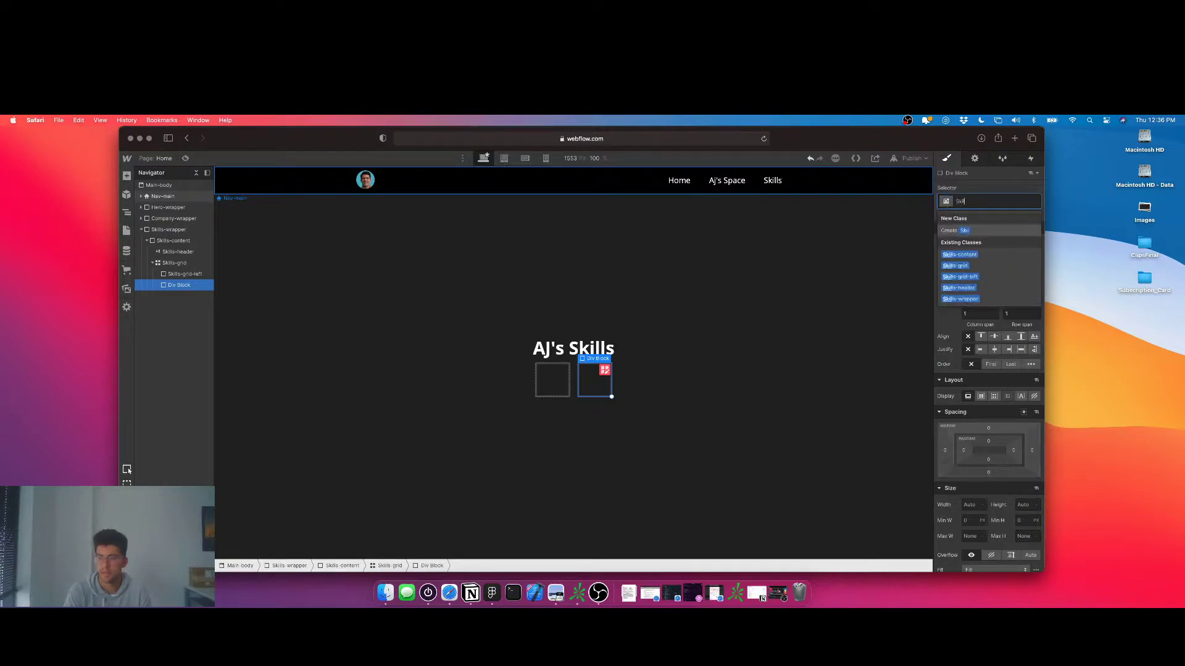
pyautogui.write('ls-grid-right')
pyautogui.press('Return')
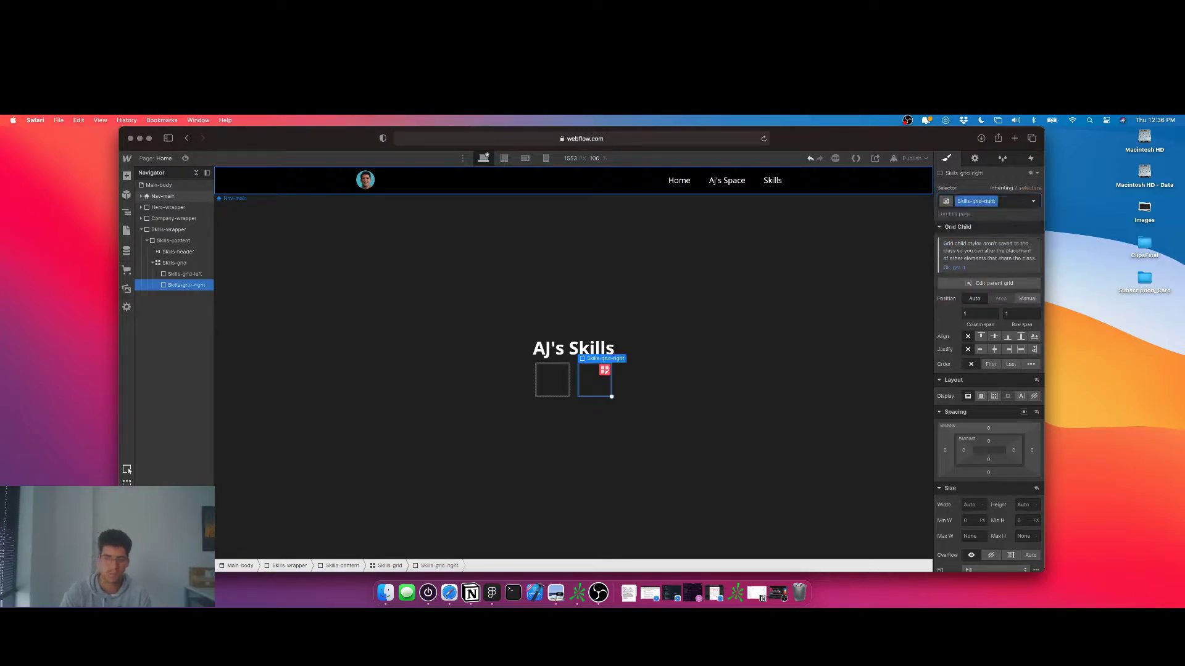
# - Add an H1 heading inside the Skills-grid-left block, keeping its default heading type
pyautogui.click(546, 388)
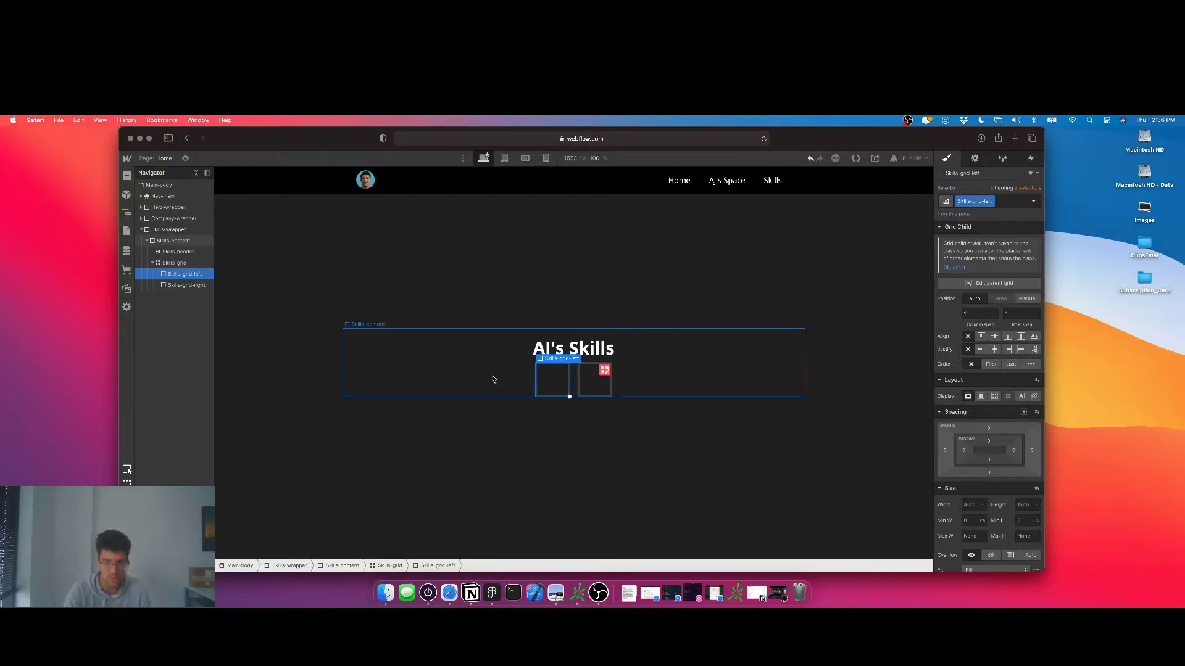
pyautogui.press('super+e')
pyautogui.write('Heaad')
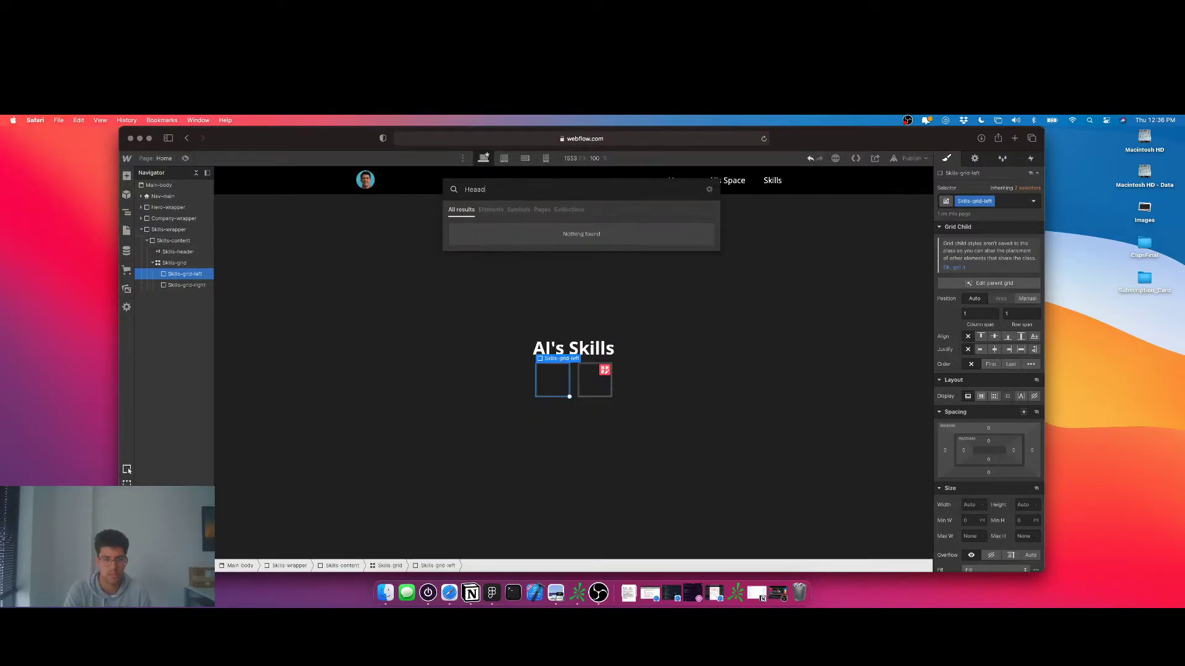
pyautogui.press('BackSpace')
pyautogui.press('BackSpace')
pyautogui.press('Return')
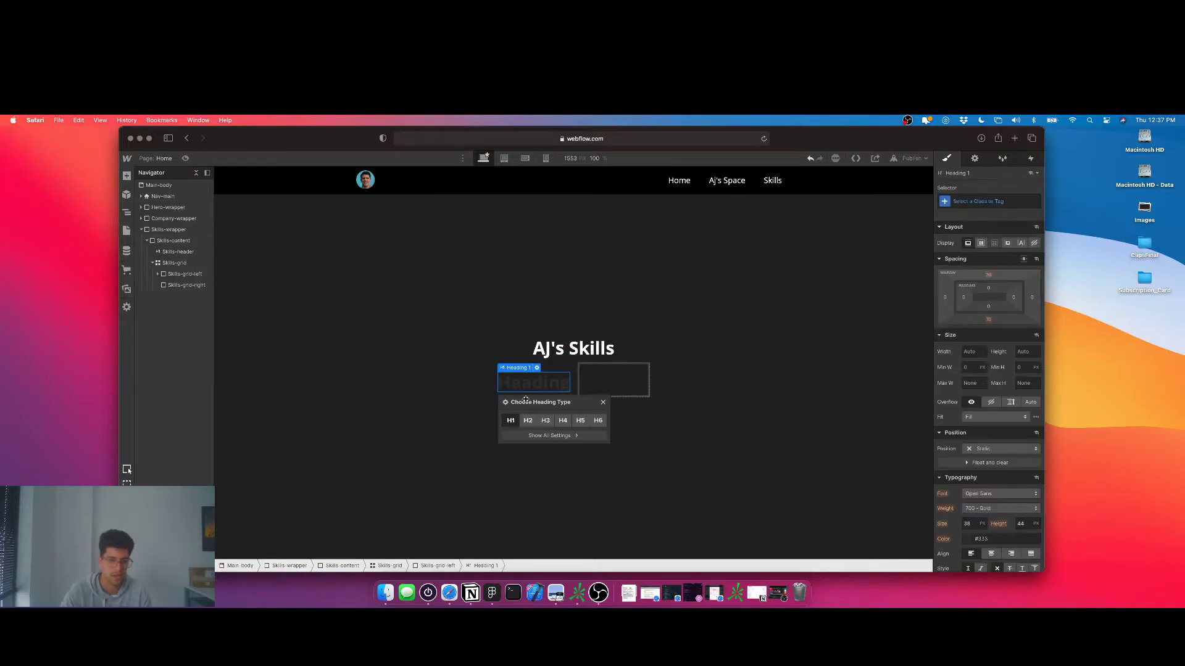
pyautogui.click(603, 401)
# - Add a second H1 heading below the first one inside the Skills-grid-left block
pyautogui.press('super+e')
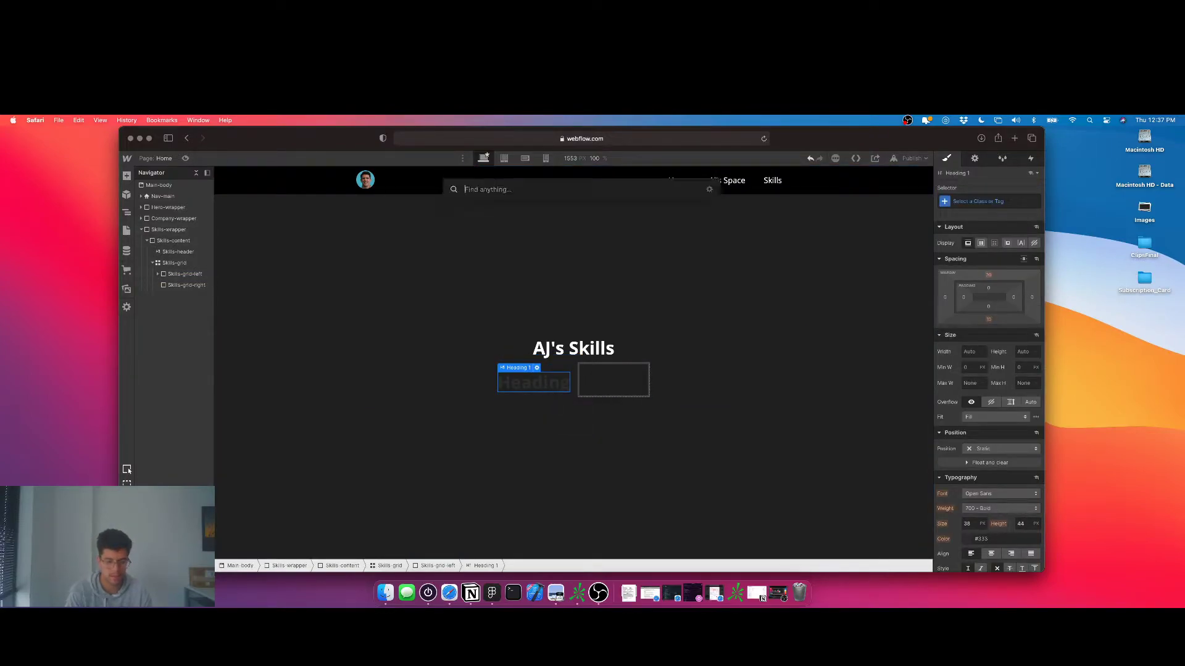
pyautogui.write('head')
pyautogui.press('Return')
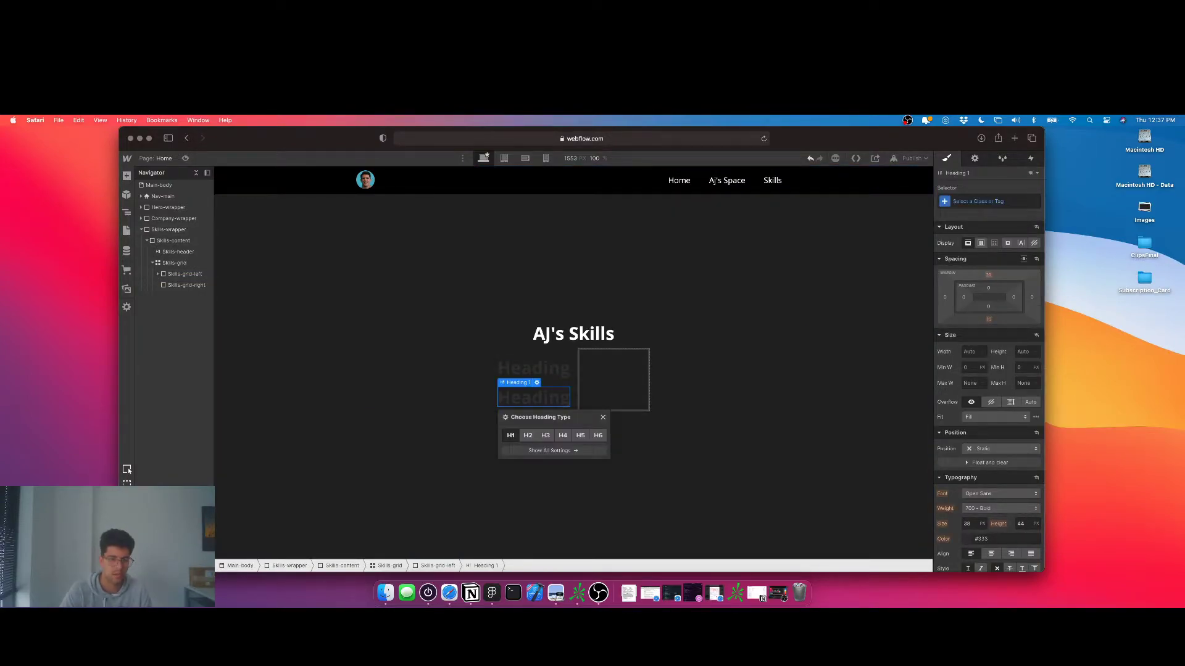
# - Add an image element inside the Skills-grid-right block
pyautogui.click(614, 387)
pyautogui.press('super+e')
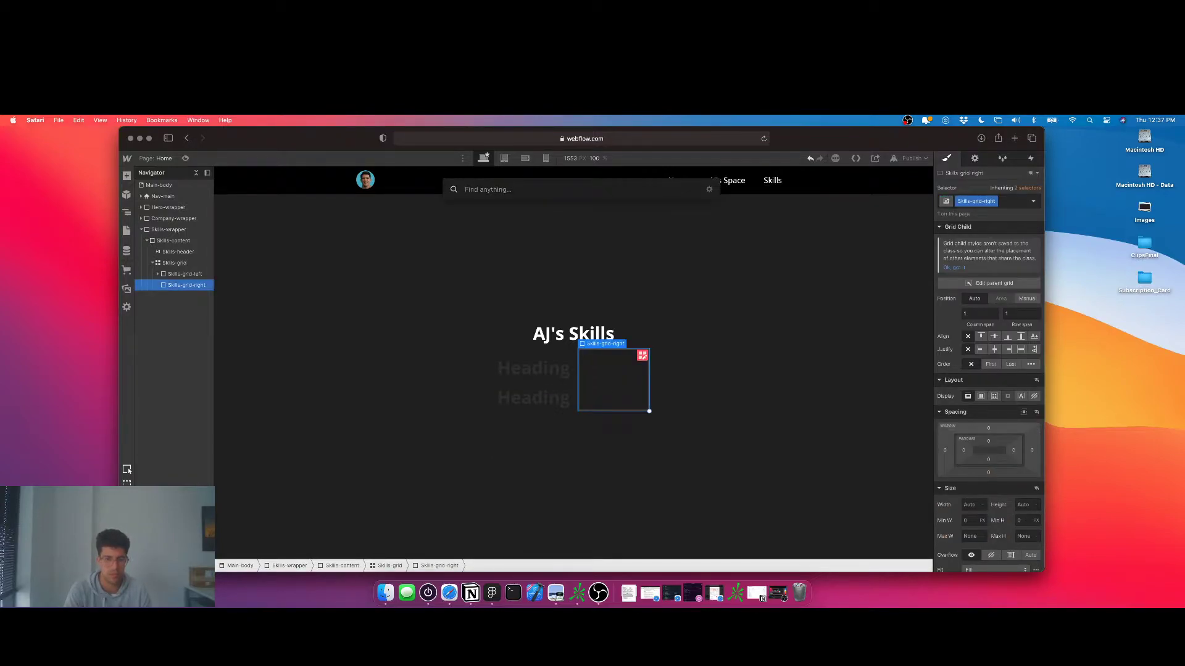
pyautogui.write('div')
pyautogui.press('BackSpace')
pyautogui.press('BackSpace')
pyautogui.press('BackSpace')
pyautogui.write('image')
pyautogui.press('Return')
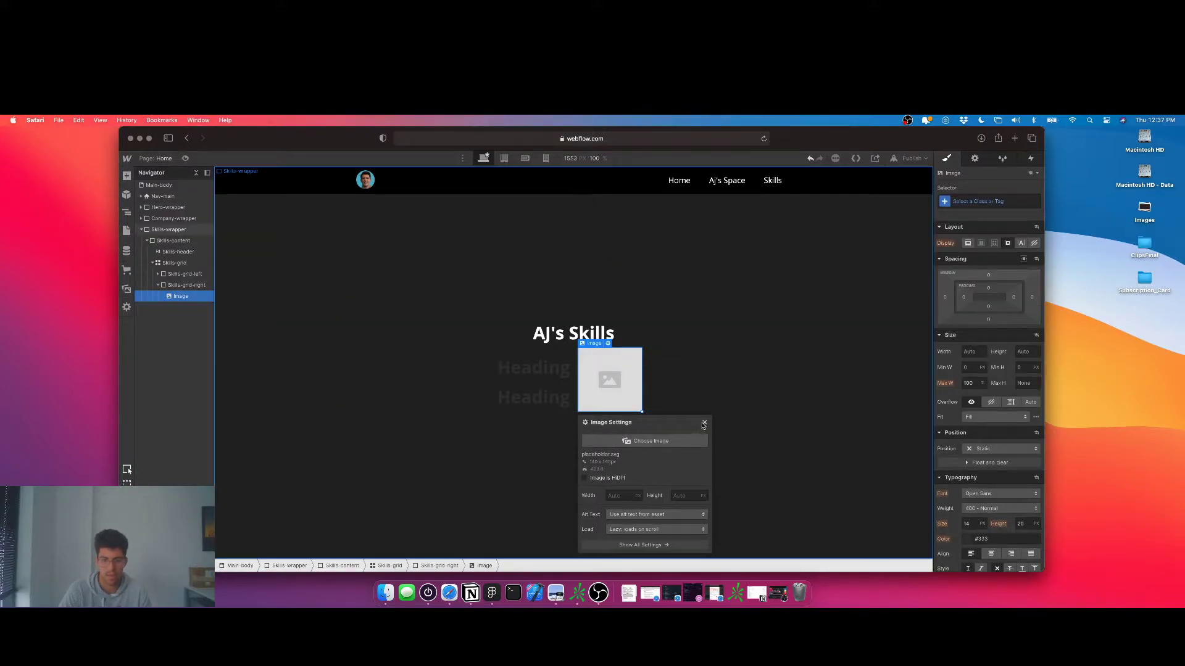
pyautogui.press('super+d')
pyautogui.press('super+d')
pyautogui.click(704, 424)
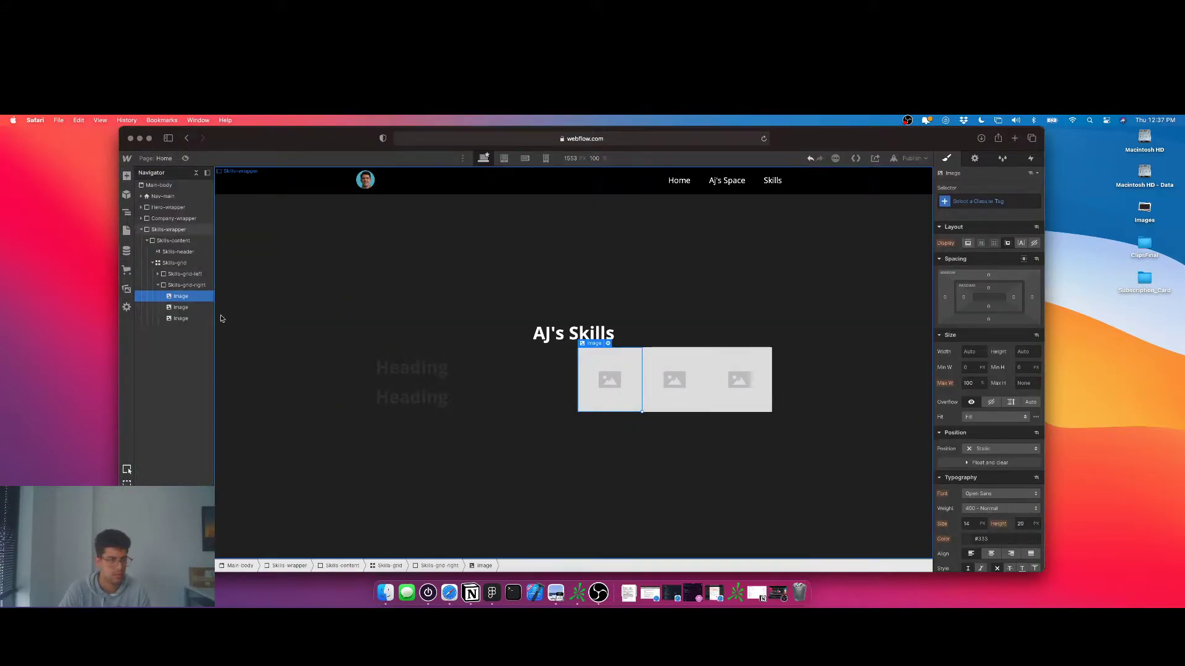
pyautogui.click(172, 285)
pyautogui.click(674, 376)
pyautogui.press('Delete')
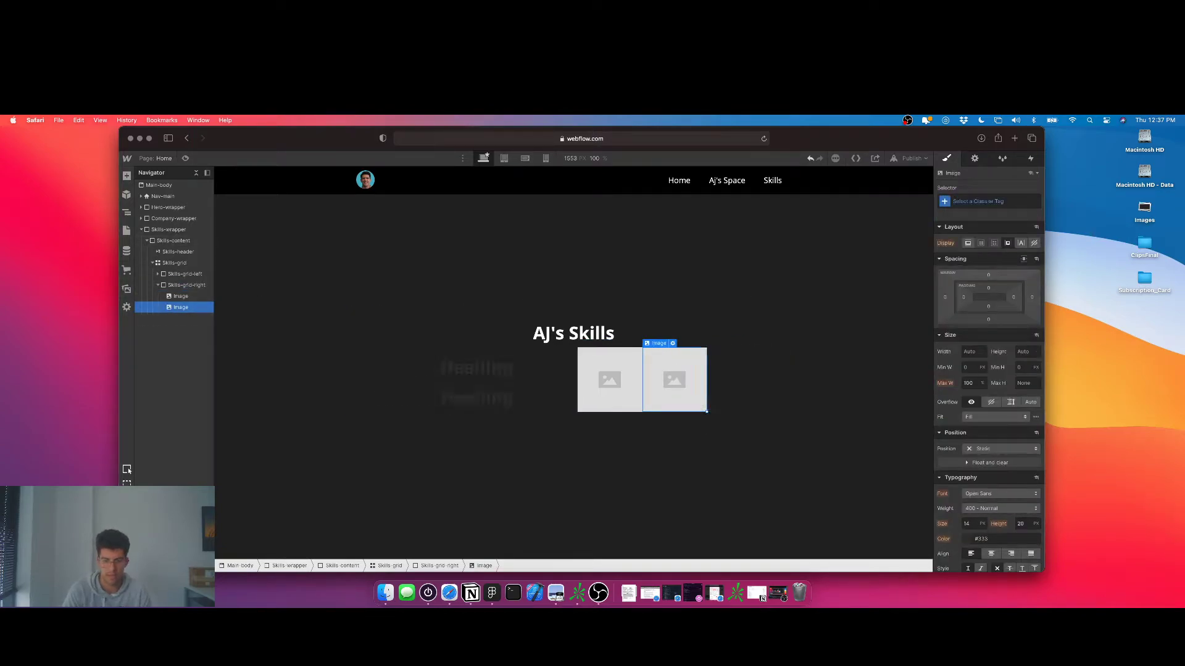
pyautogui.press('Delete')
# - Give the image the class Skills-image and duplicate it twice within the Skills-grid-right block
pyautogui.click(949, 207)
pyautogui.write('Skills')
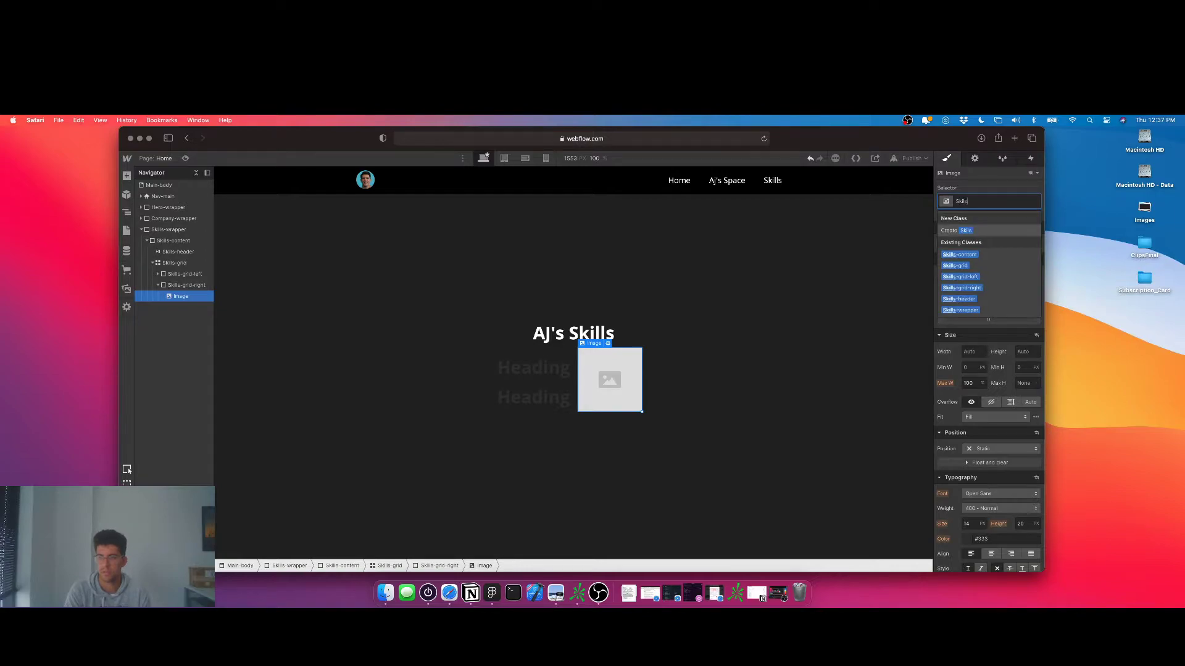
pyautogui.write('-image')
pyautogui.press('Return')
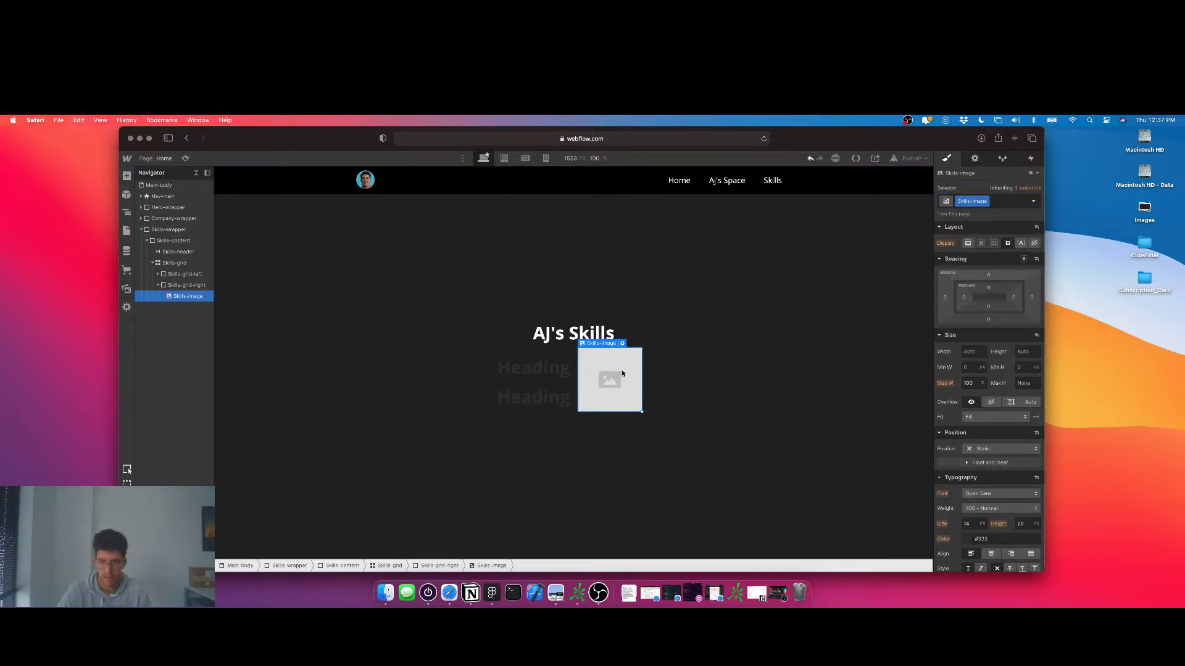
pyautogui.press('super+v')
pyautogui.press('super+v')
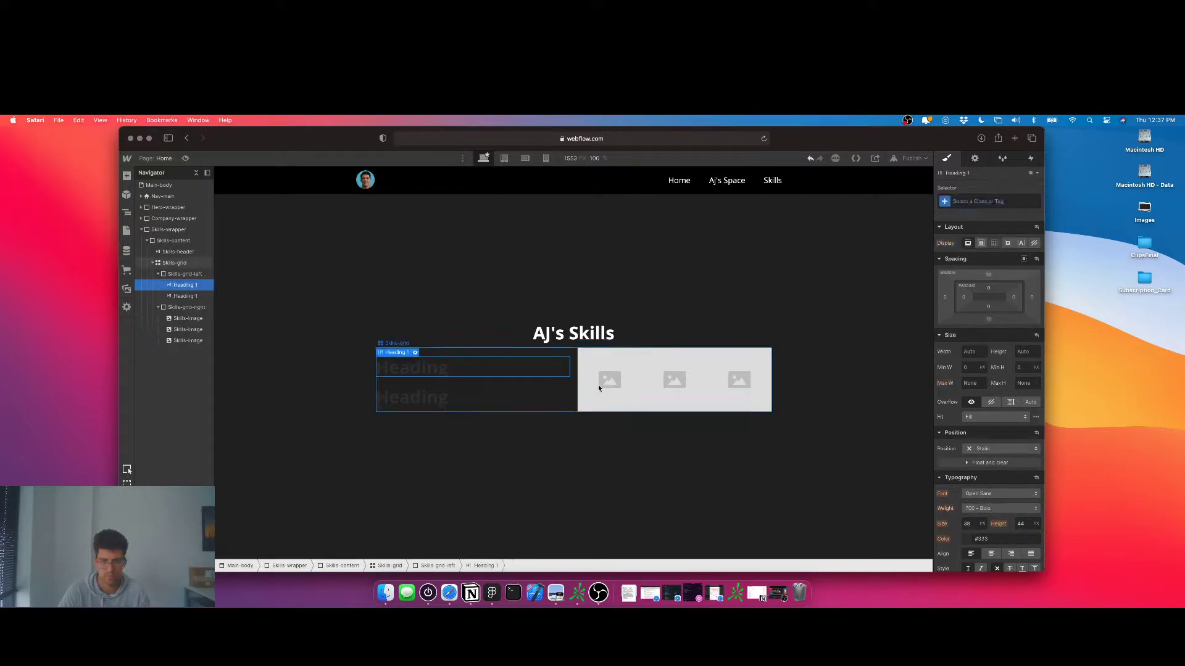
pyautogui.click(401, 364)
# - Search the web for "figma logo", "swiftui logo", "webflow logo" and "react native logo", each in its own browser tab
pyautogui.press('super+t')
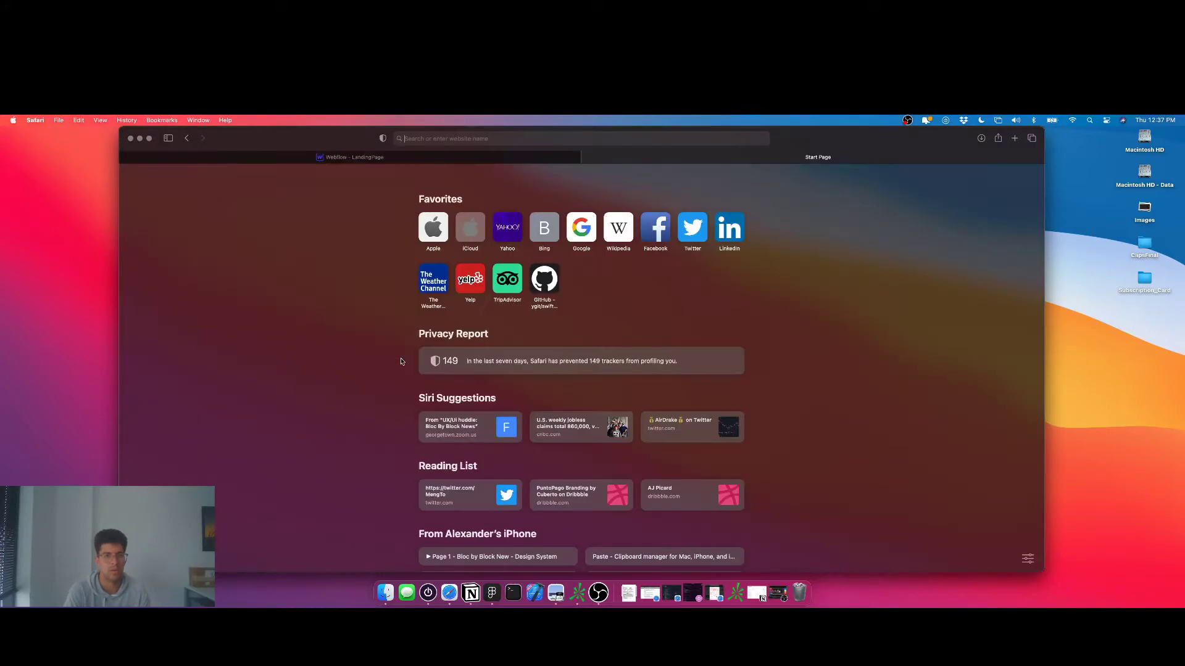
pyautogui.write('figma logo')
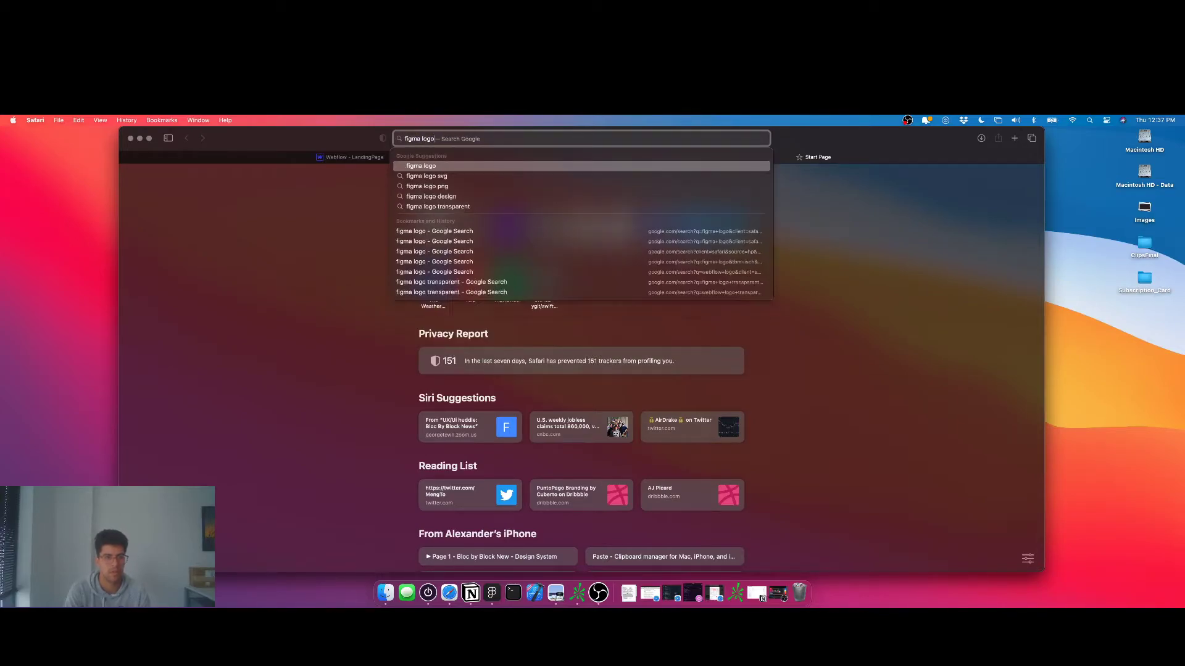
pyautogui.press('super+Return')
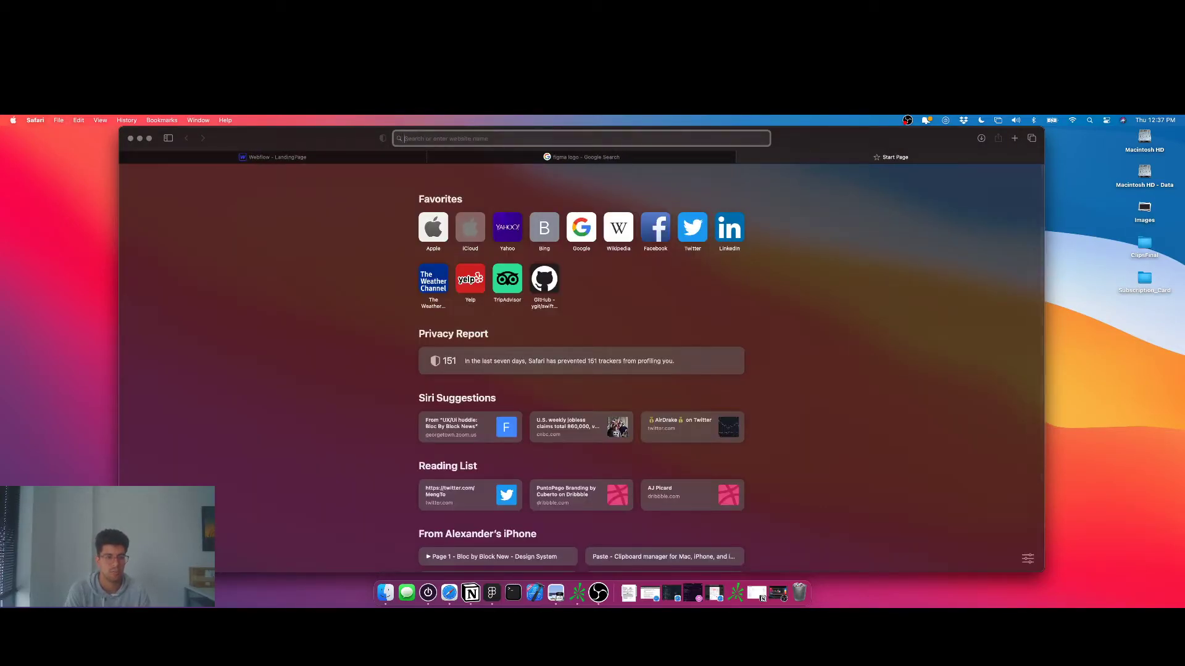
pyautogui.write('swiftui logo')
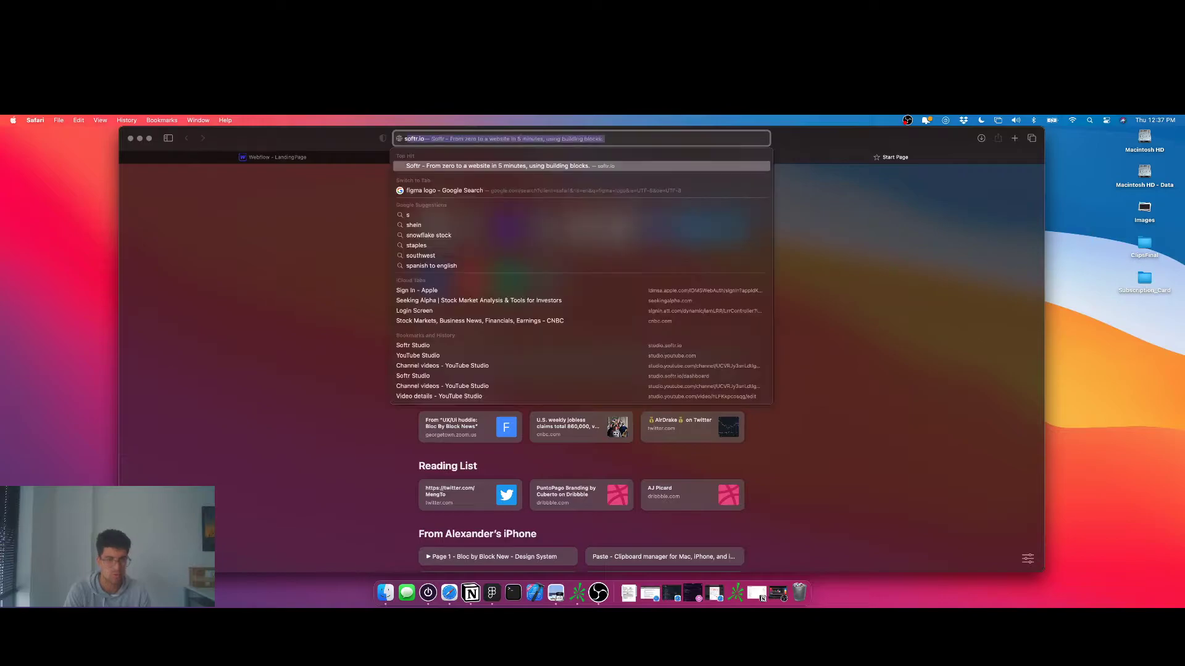
pyautogui.press('super+Return')
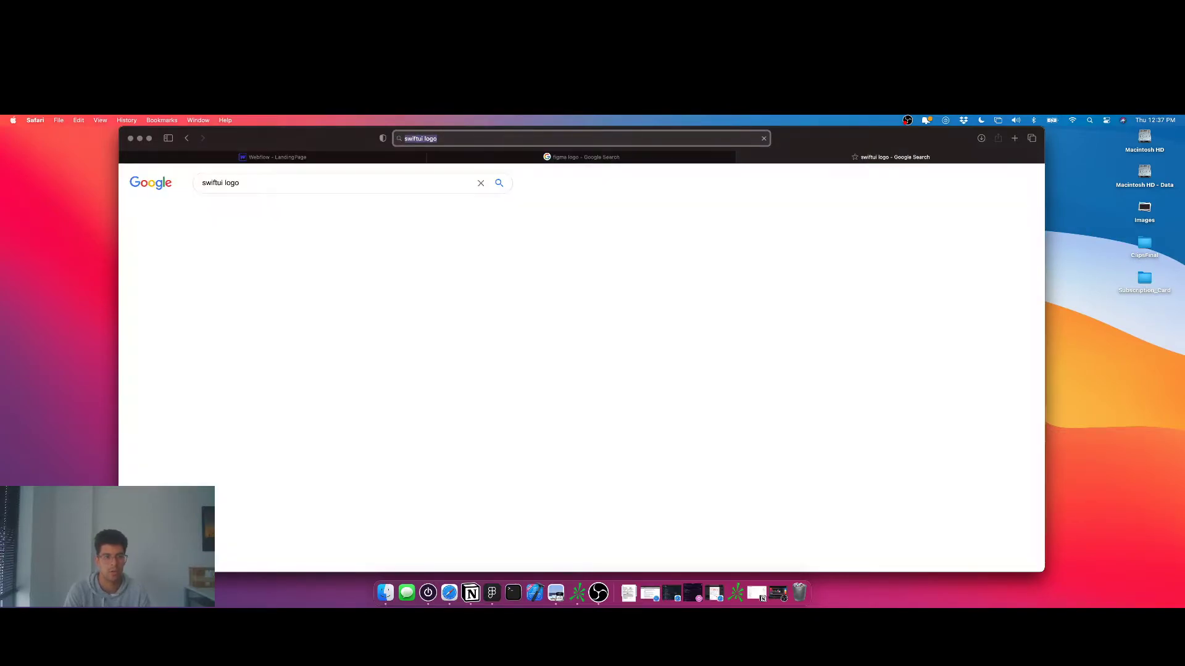
pyautogui.write('webflow logo')
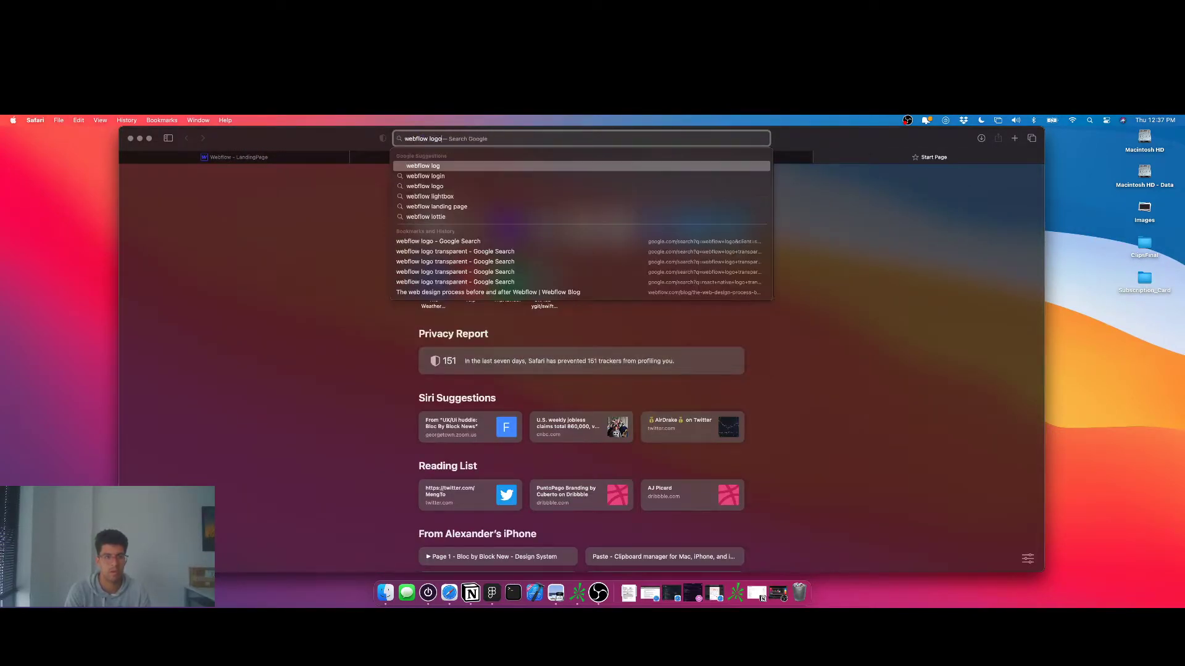
pyautogui.press('super+Return')
pyautogui.write('reactnative.dev native logo')
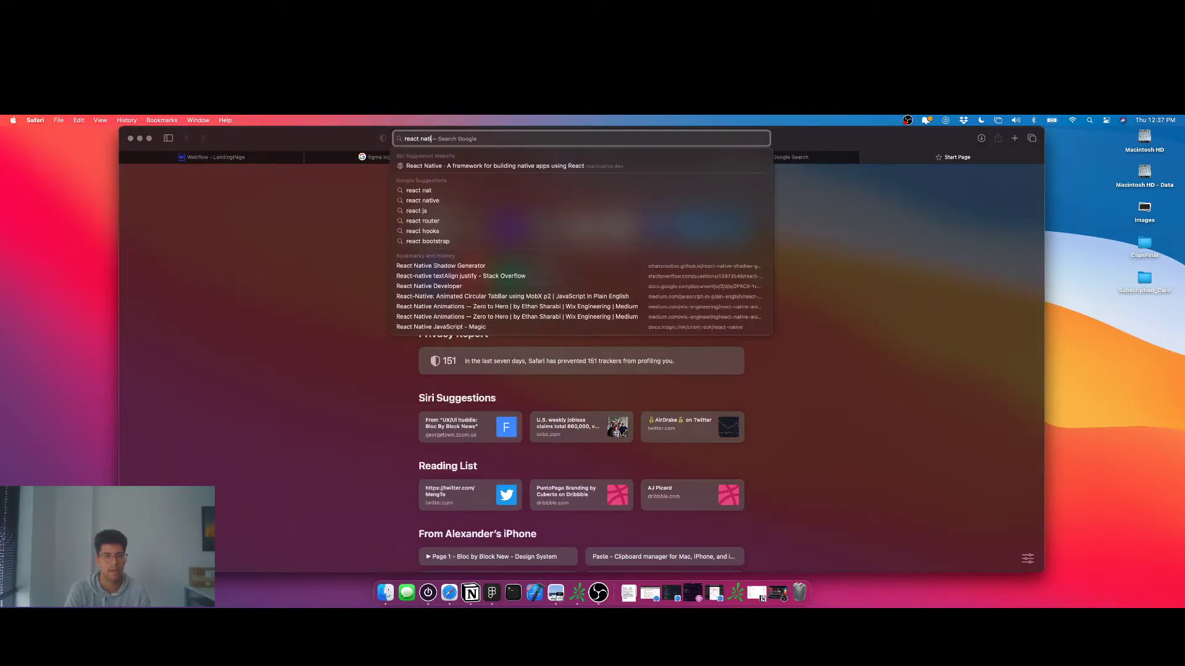
pyautogui.press('Return')
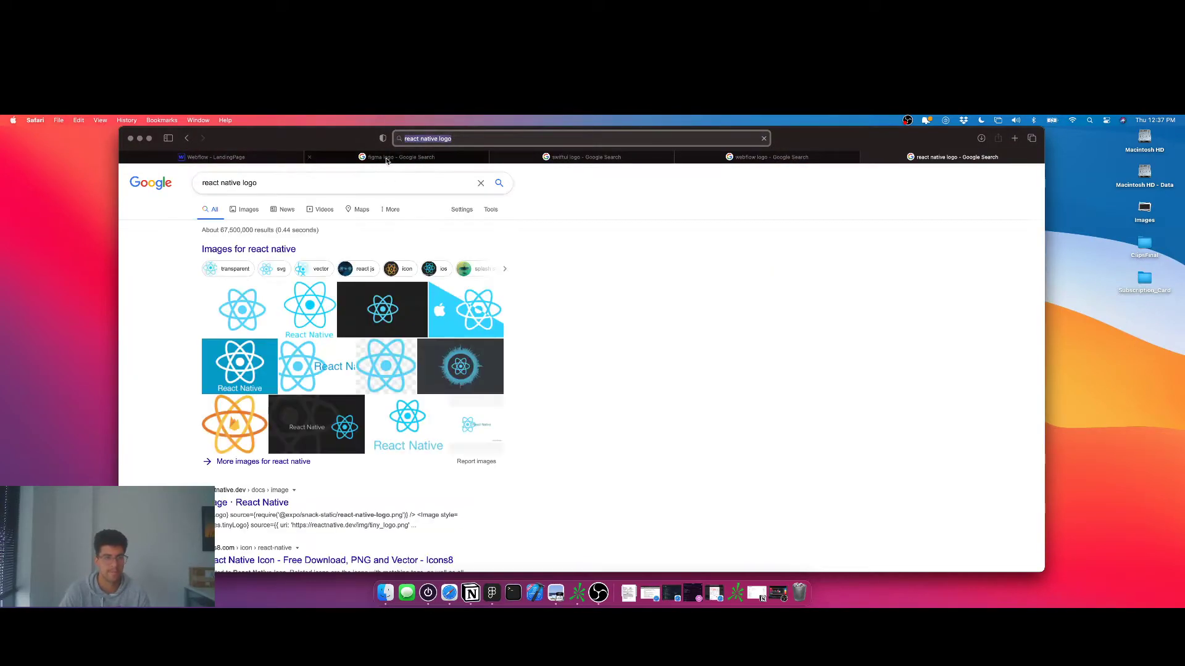
# - Save the Figma logo from the Pinterest image result to Downloads and close its search tab
pyautogui.press('super+2')
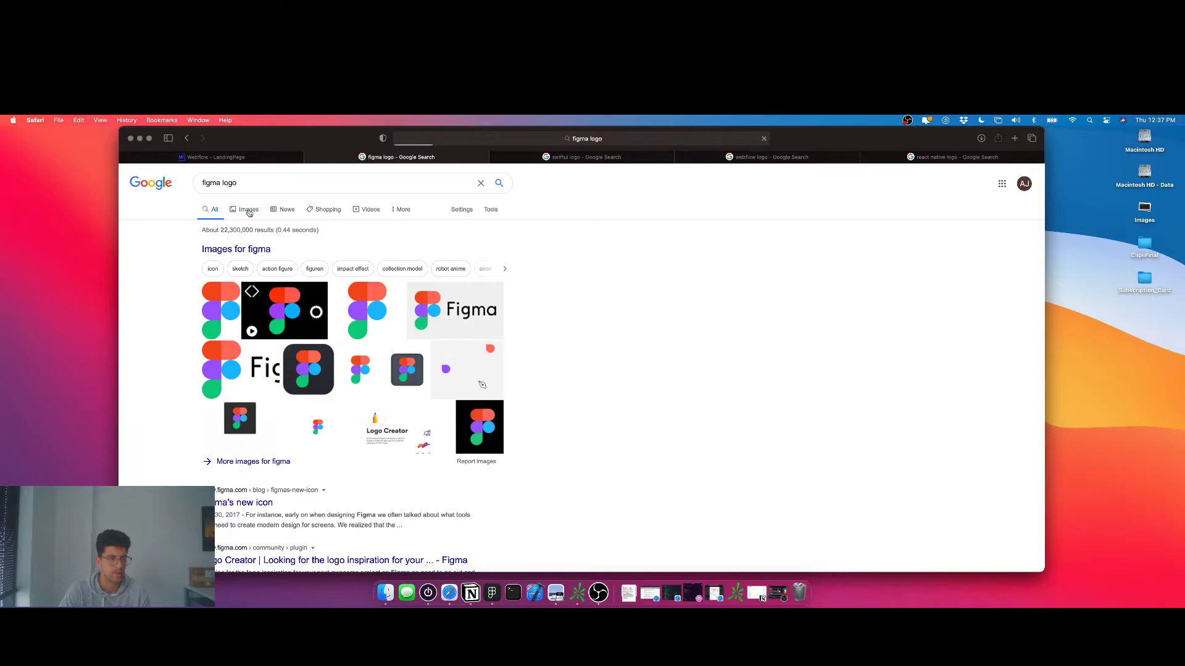
pyautogui.click(247, 210)
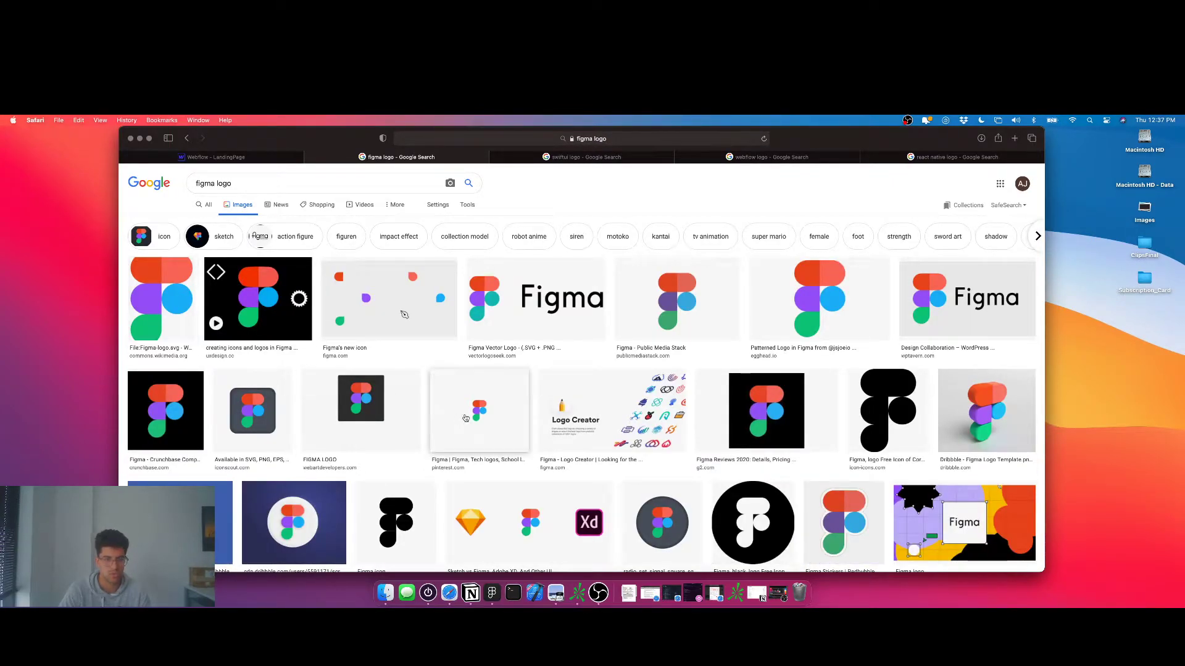
pyautogui.click(466, 418)
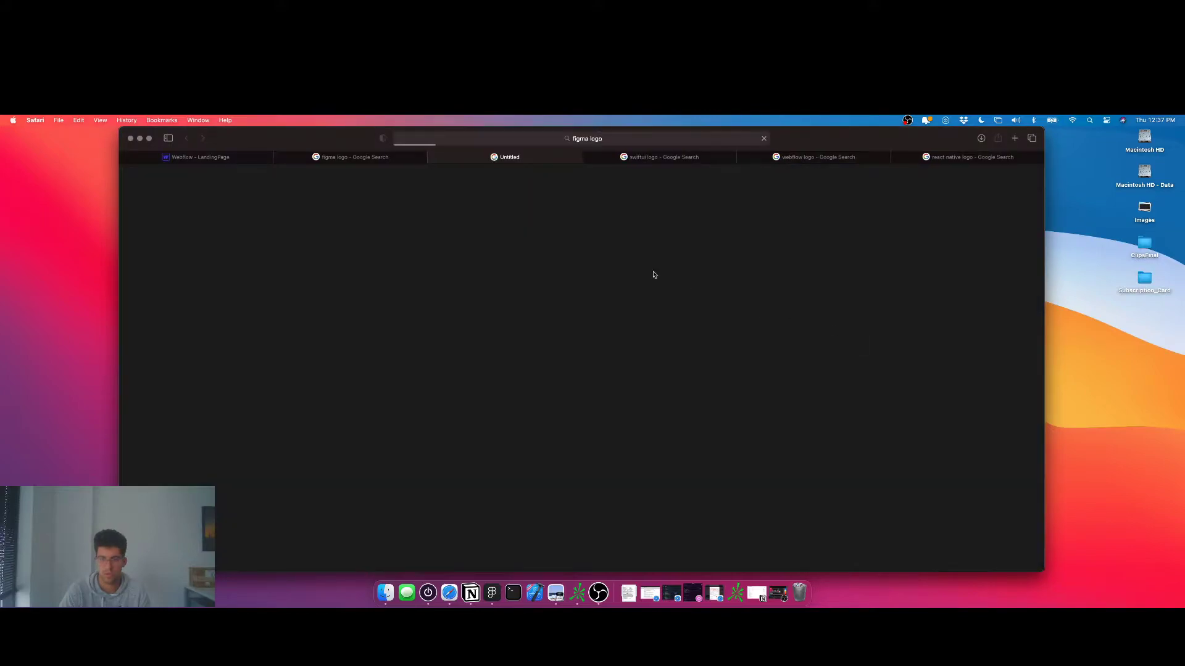
pyautogui.press('super+w')
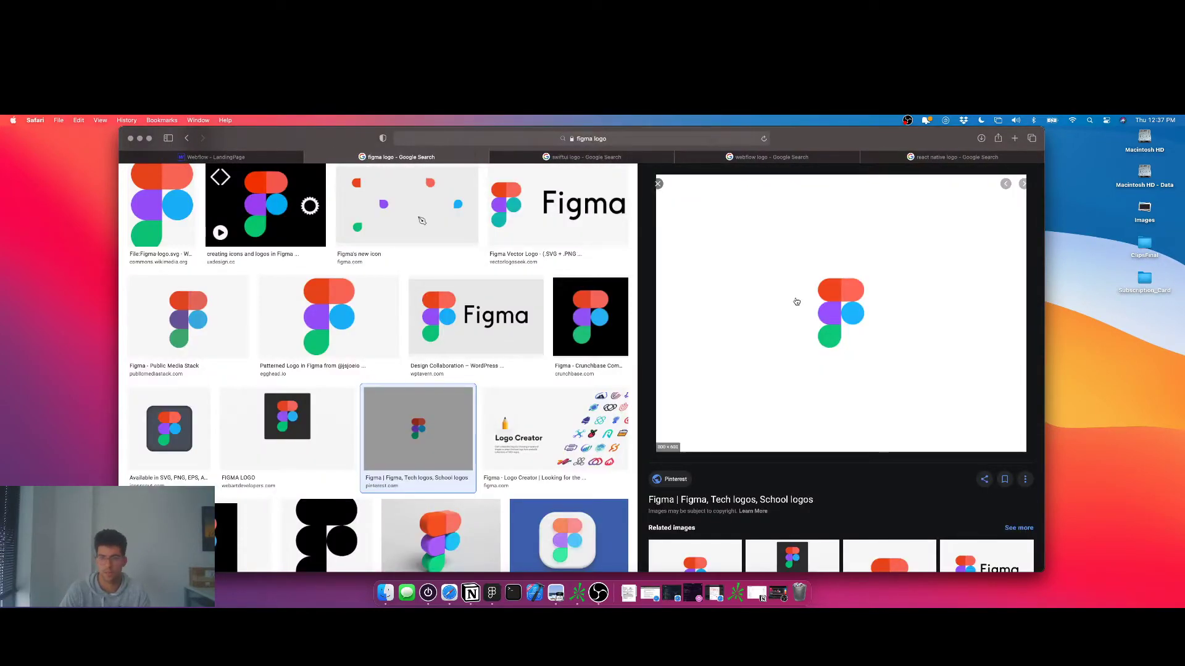
pyautogui.rightClick(796, 300)
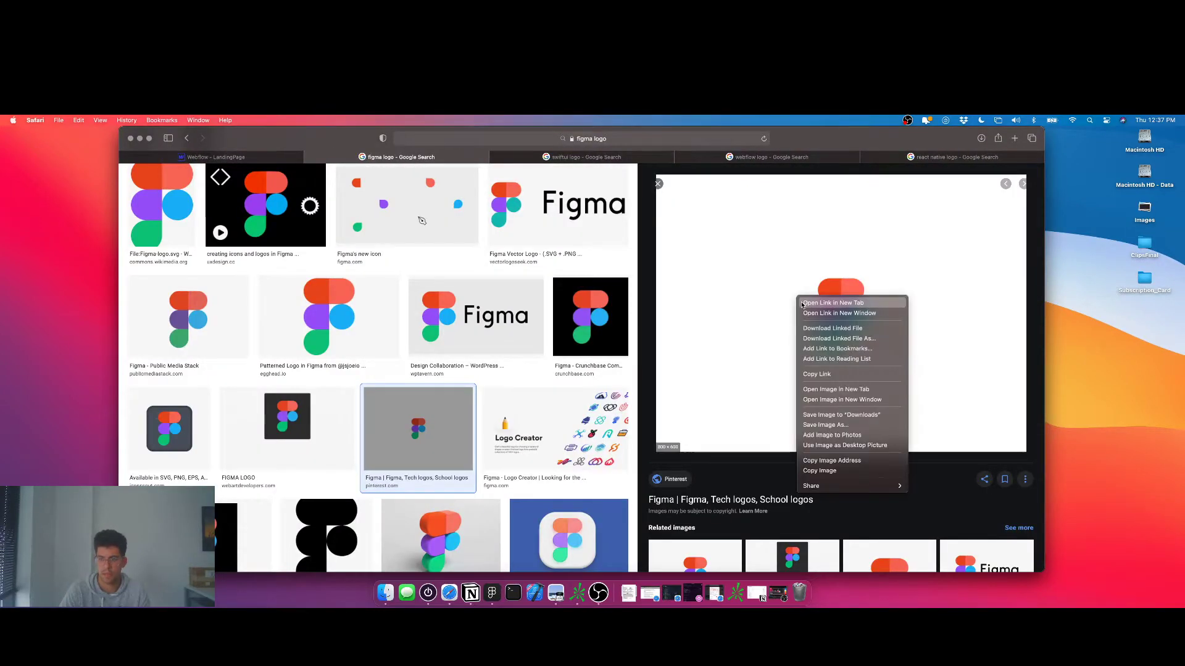
pyautogui.click(841, 415)
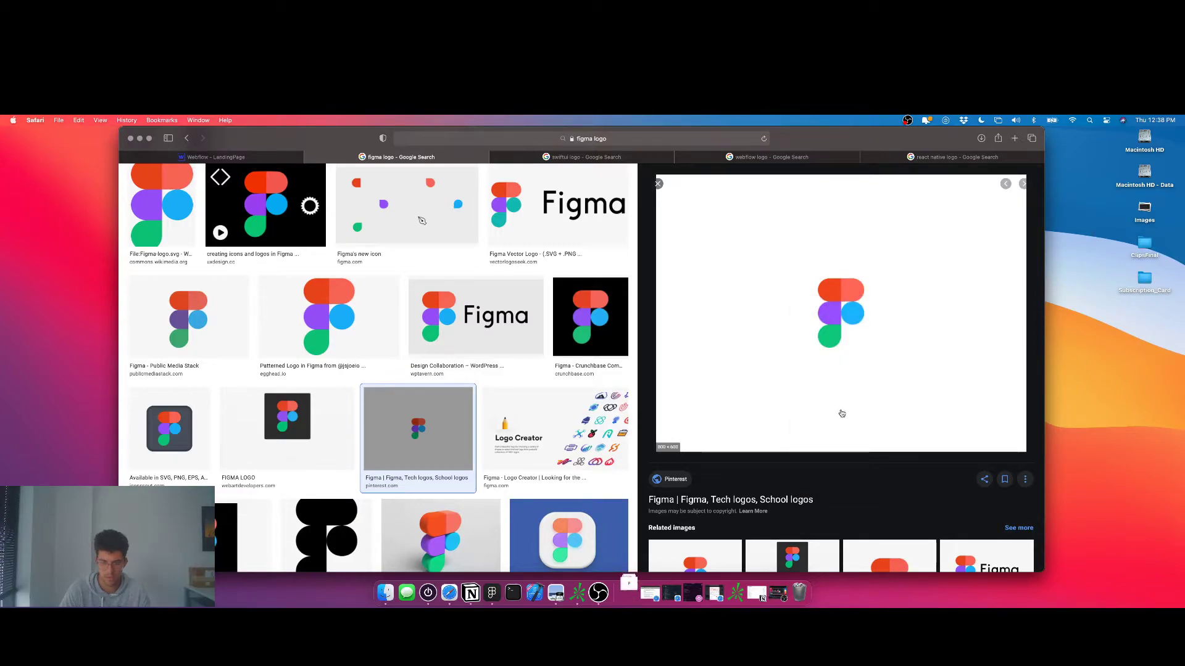
pyautogui.click(309, 158)
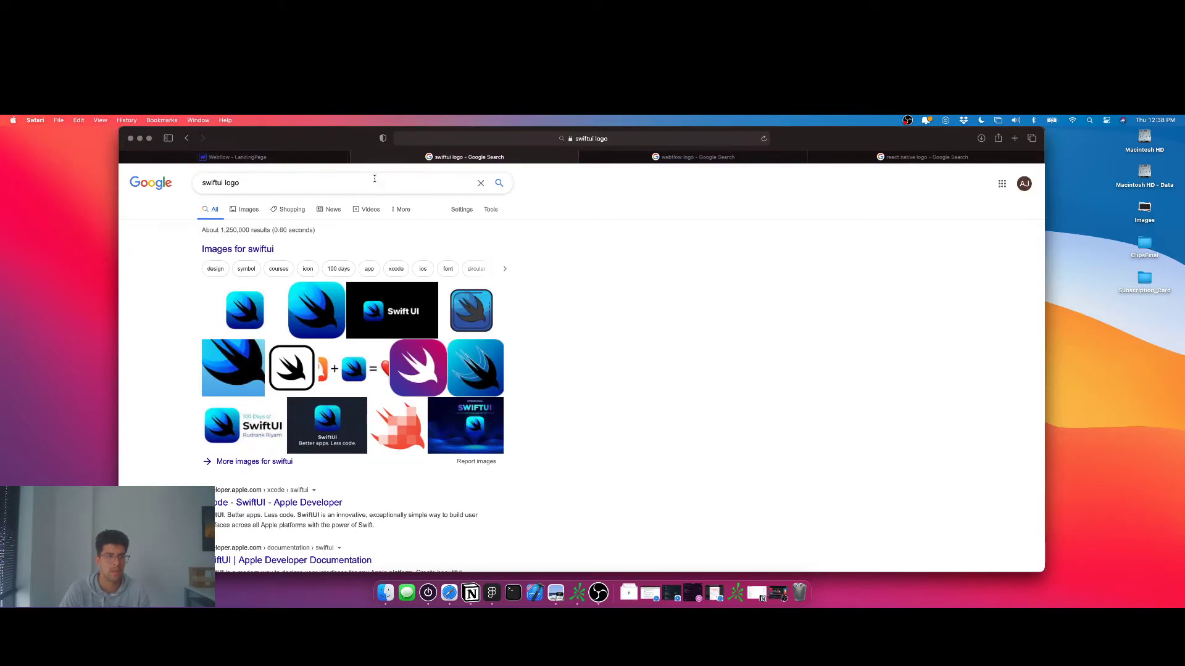
# - Save the SwiftUI logo from the Apple Developer image result to Downloads and close its search tab
pyautogui.click(244, 215)
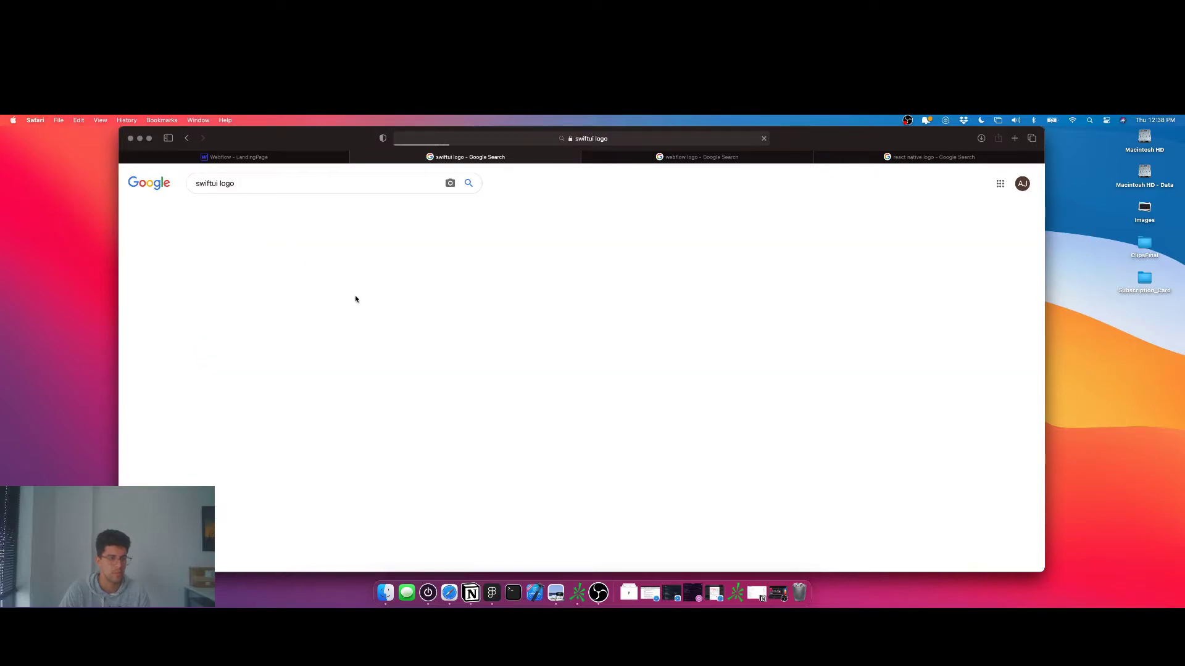
pyautogui.click(199, 295)
pyautogui.rightClick(789, 307)
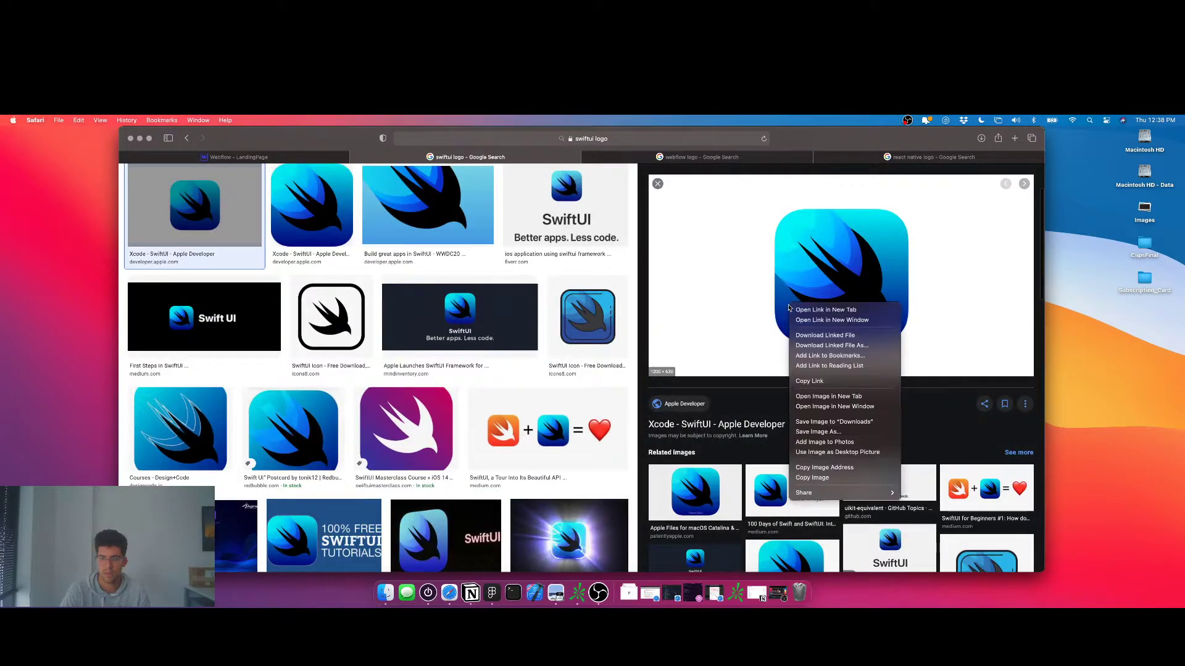
pyautogui.click(830, 422)
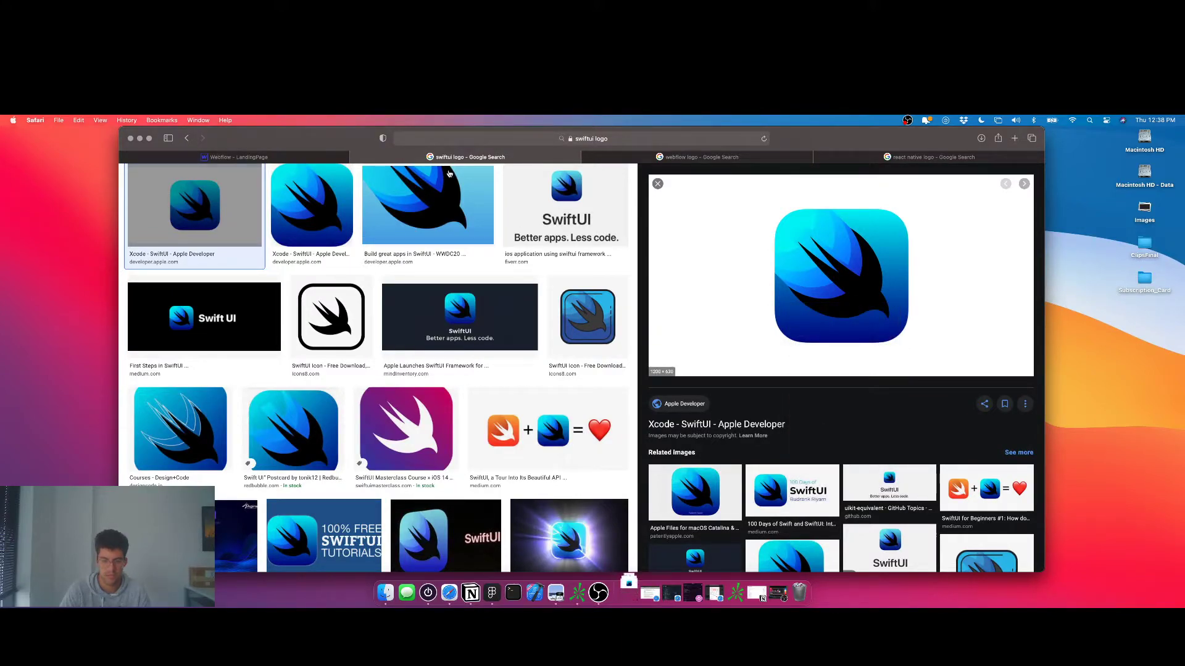
pyautogui.click(356, 158)
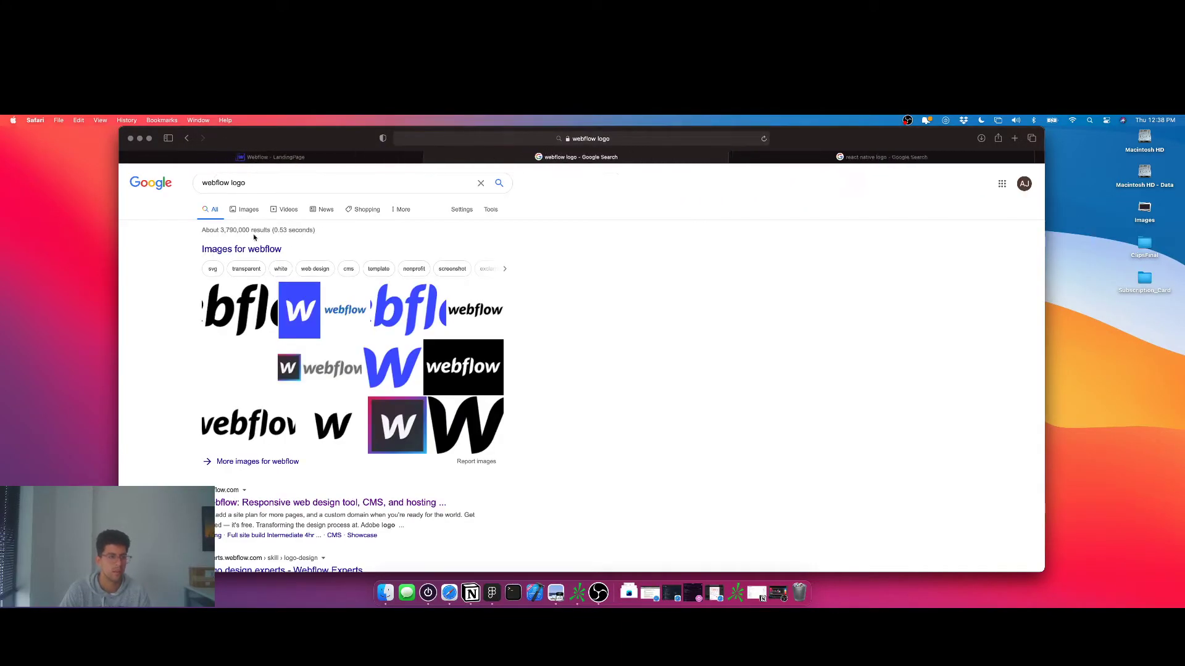
# - Save the blue Webflow logo from the Twitter image result to Downloads and close its search tab
pyautogui.click(238, 210)
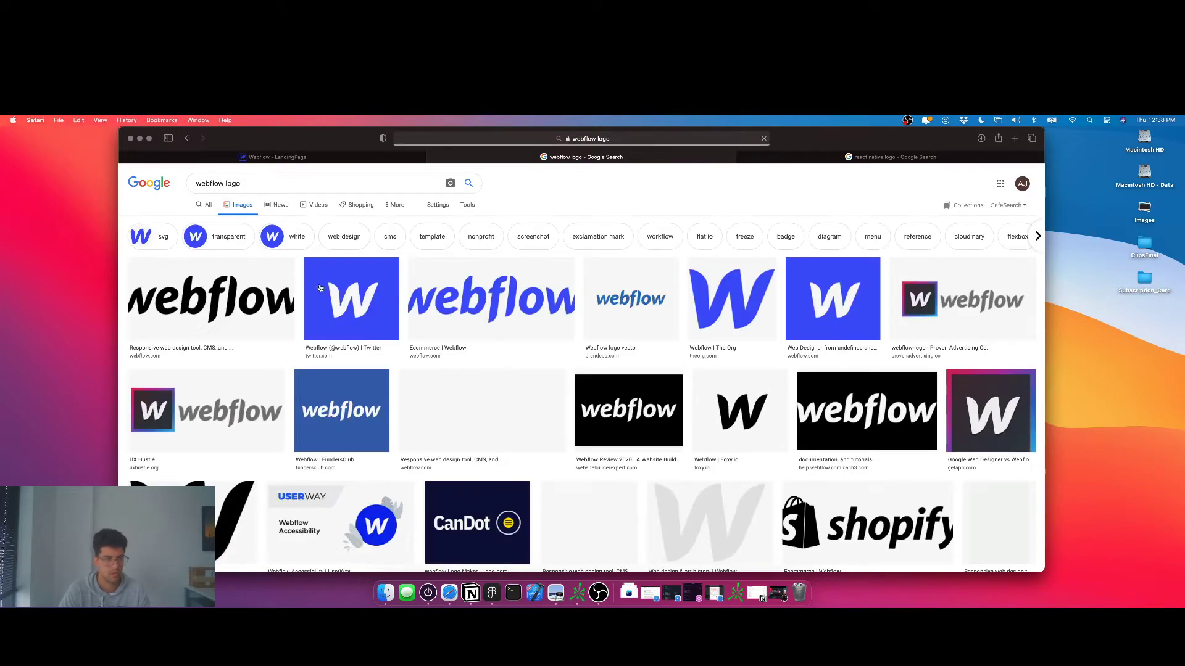
pyautogui.click(338, 297)
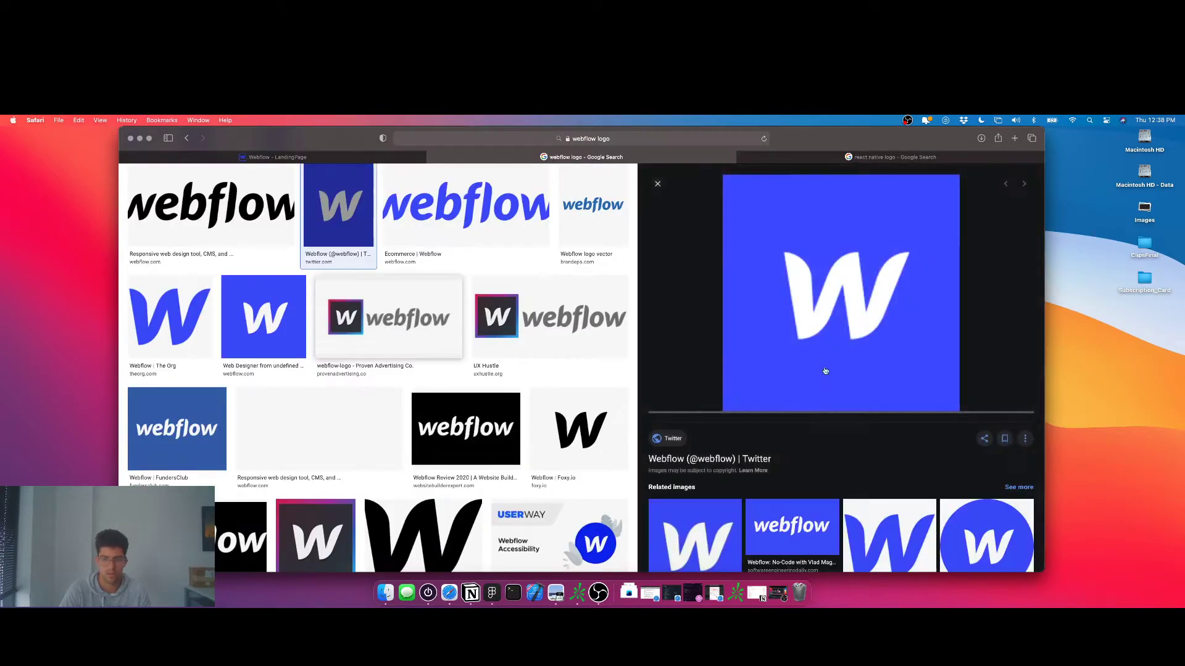
pyautogui.rightClick(867, 361)
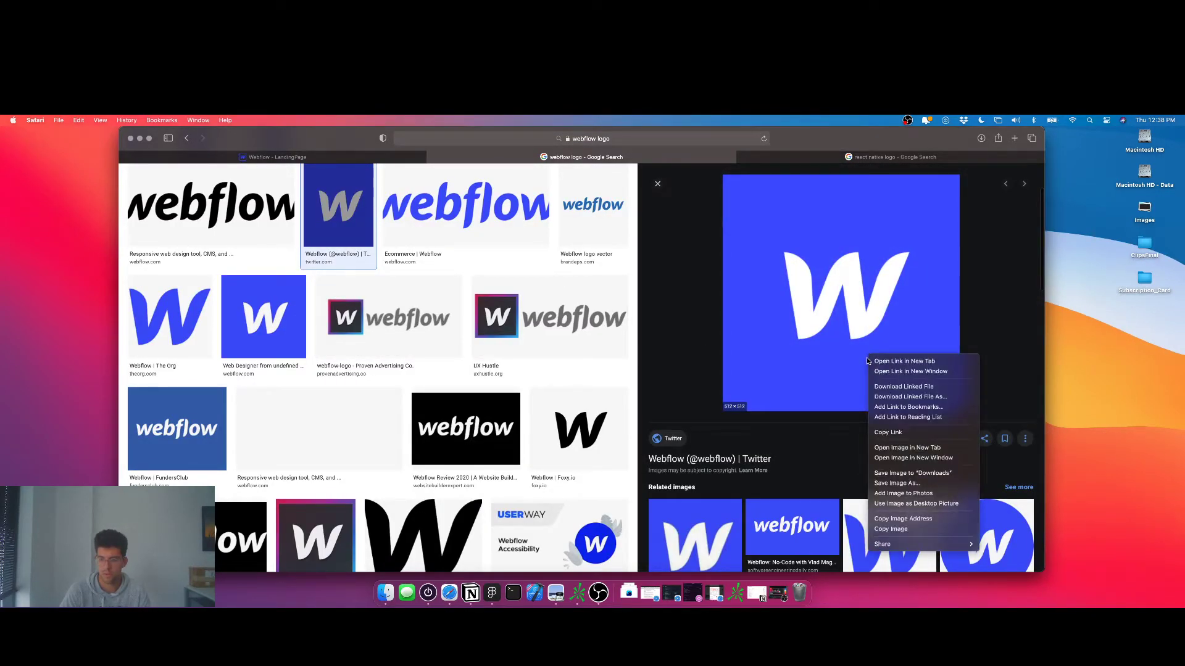
pyautogui.click(912, 472)
pyautogui.click(436, 157)
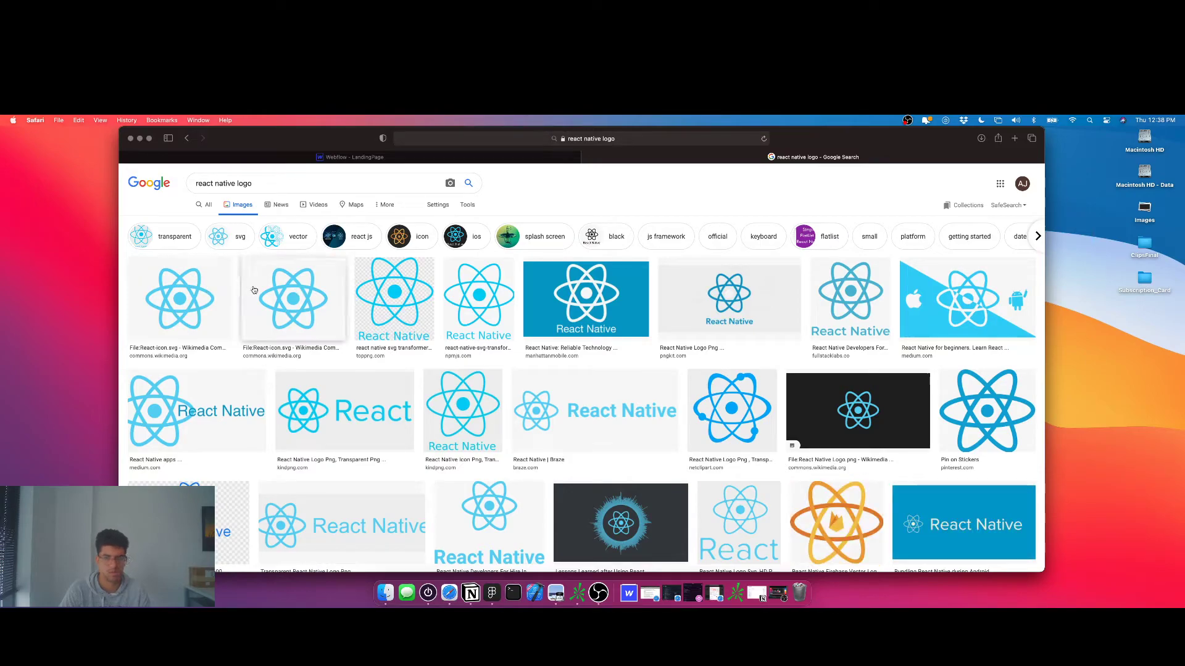
# - Save the React icon from the first Wikimedia Commons image result to Downloads
pyautogui.click(207, 307)
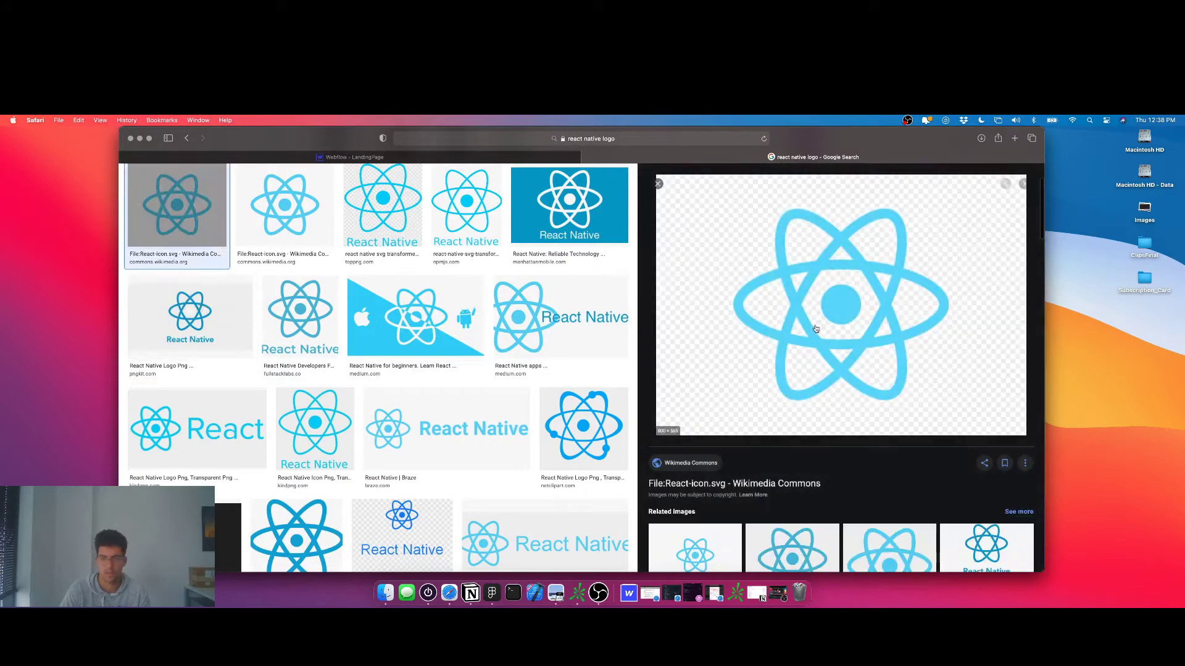
pyautogui.click(285, 203)
pyautogui.press('Left')
pyautogui.rightClick(896, 334)
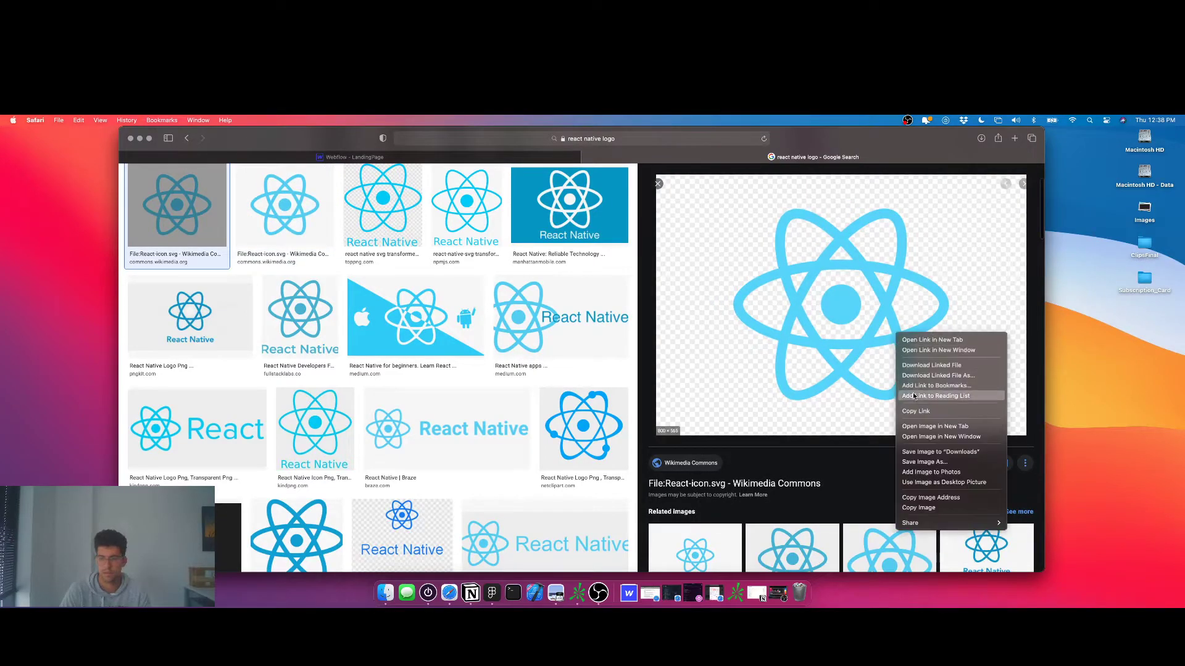
pyautogui.click(935, 454)
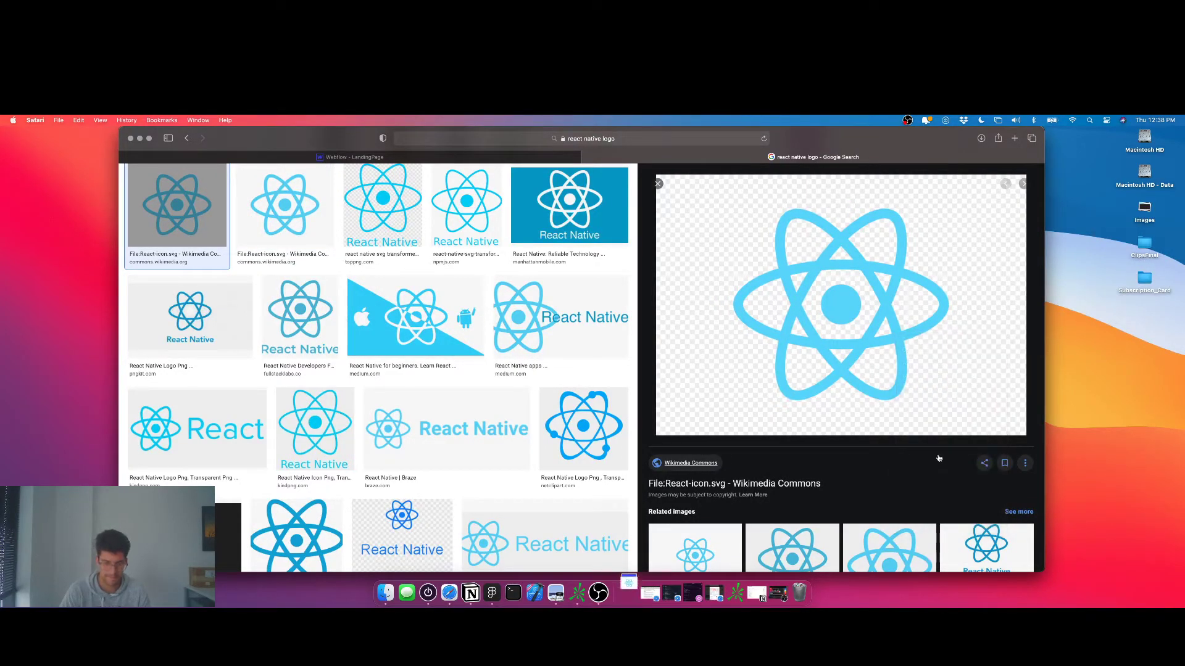
# - Switch back to the Webflow designer and upload the four logo PNGs saved at 12:38 PM from Downloads to the site's assets
pyautogui.click(542, 159)
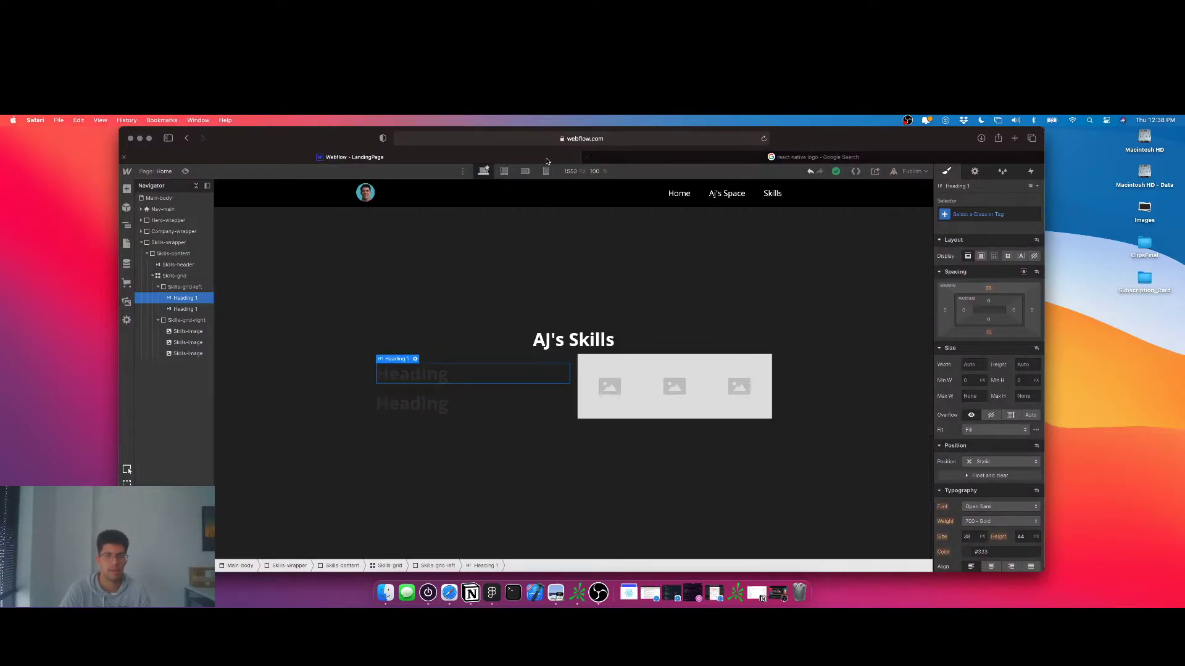
pyautogui.click(587, 157)
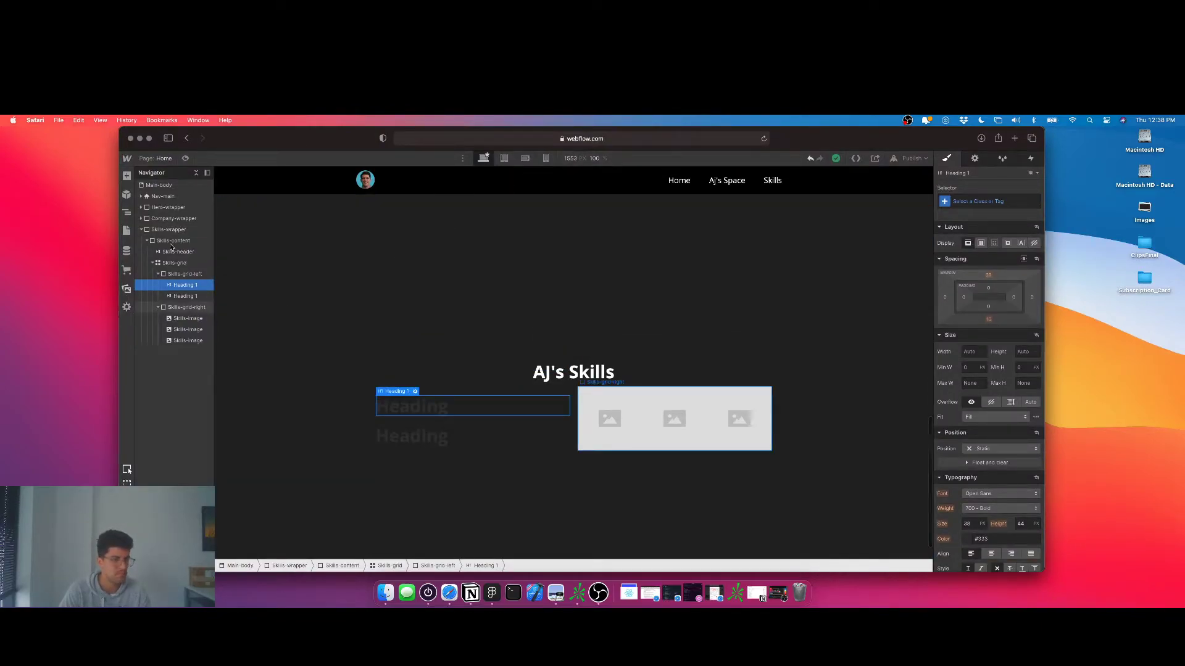
pyautogui.press('j')
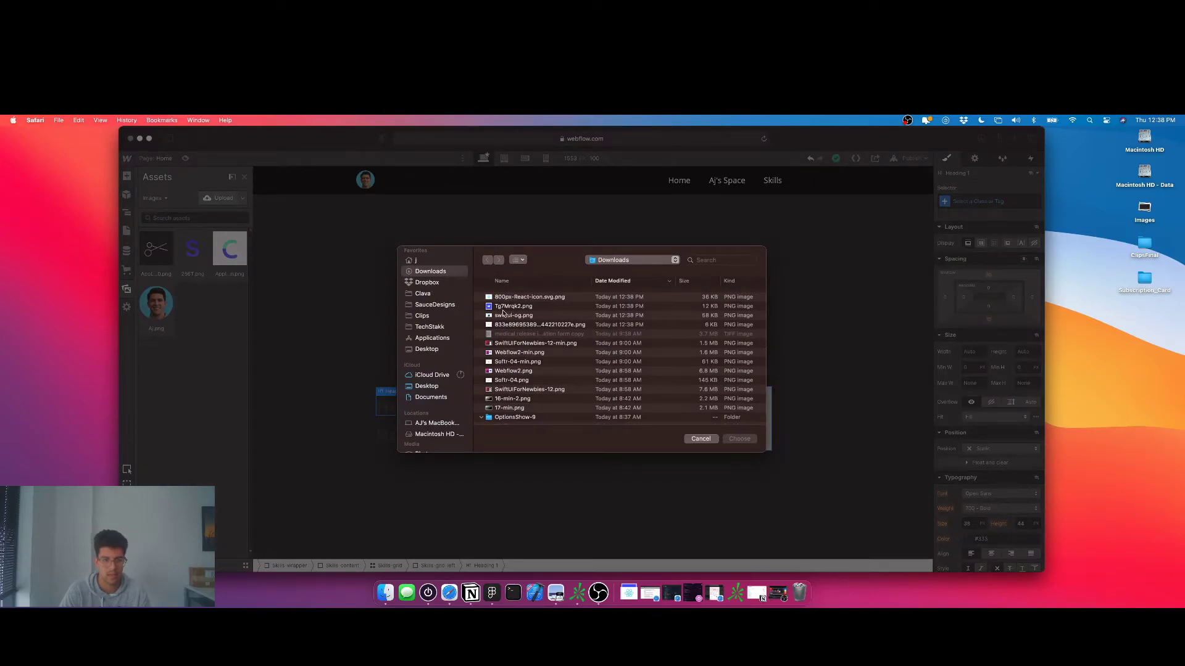
pyautogui.click(500, 300)
pyautogui.keyDown('shift'); pyautogui.click(512, 317); pyautogui.keyUp('shift')
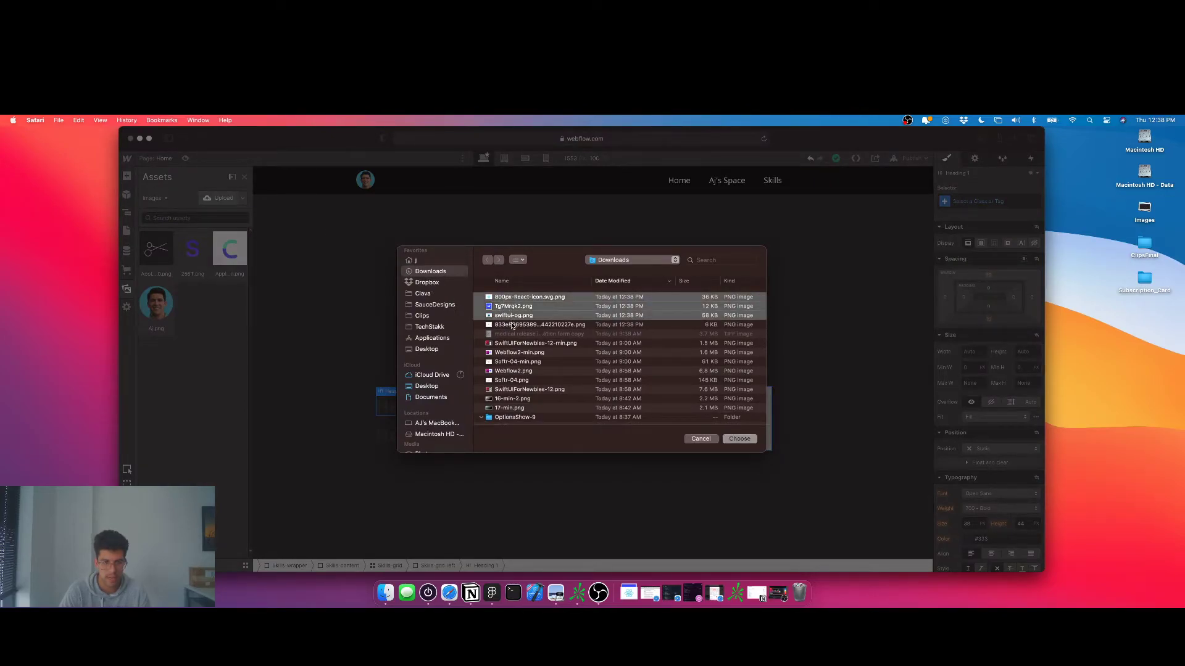
pyautogui.keyDown('shift'); pyautogui.click(511, 326); pyautogui.keyUp('shift')
pyautogui.click(739, 439)
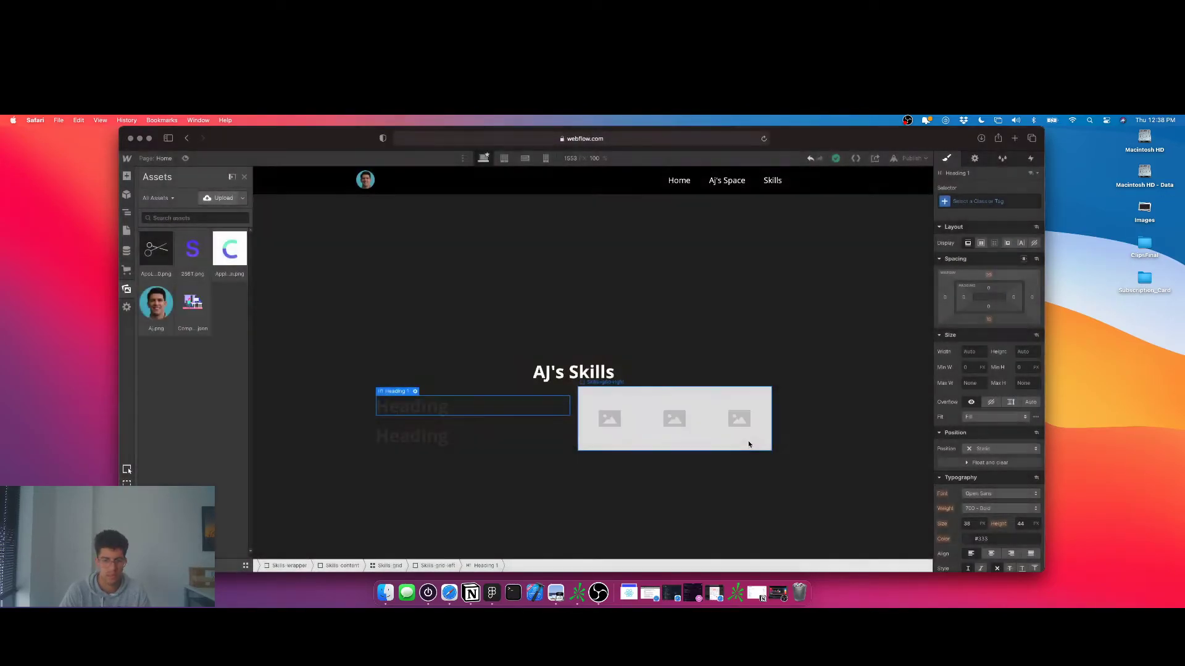
# - Add a fourth placeholder image to the skills grid and replace the first placeholder with the Figma logo
pyautogui.click(609, 415)
pyautogui.click(609, 415)
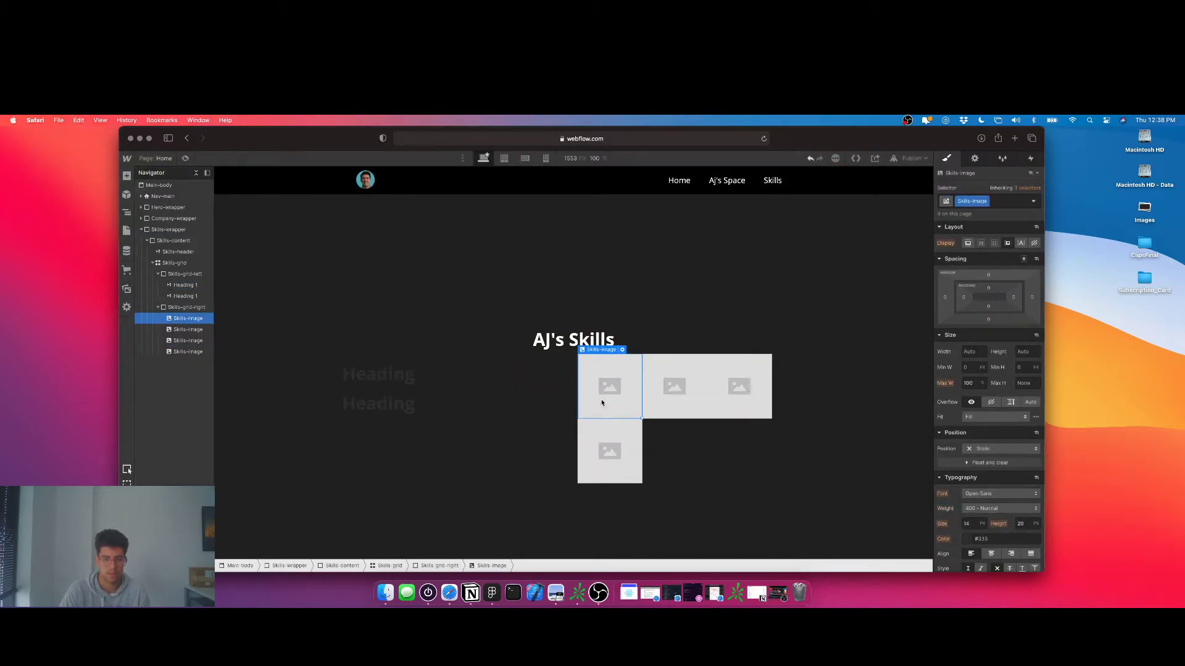
pyautogui.click(621, 350)
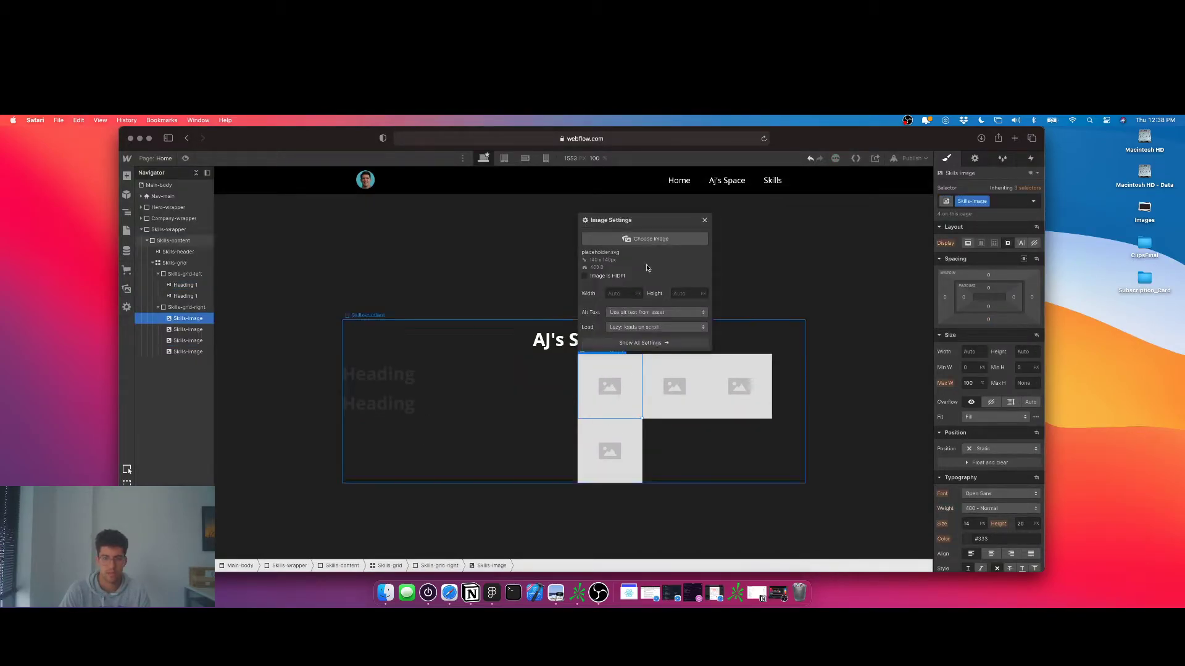
pyautogui.click(625, 238)
pyautogui.click(193, 246)
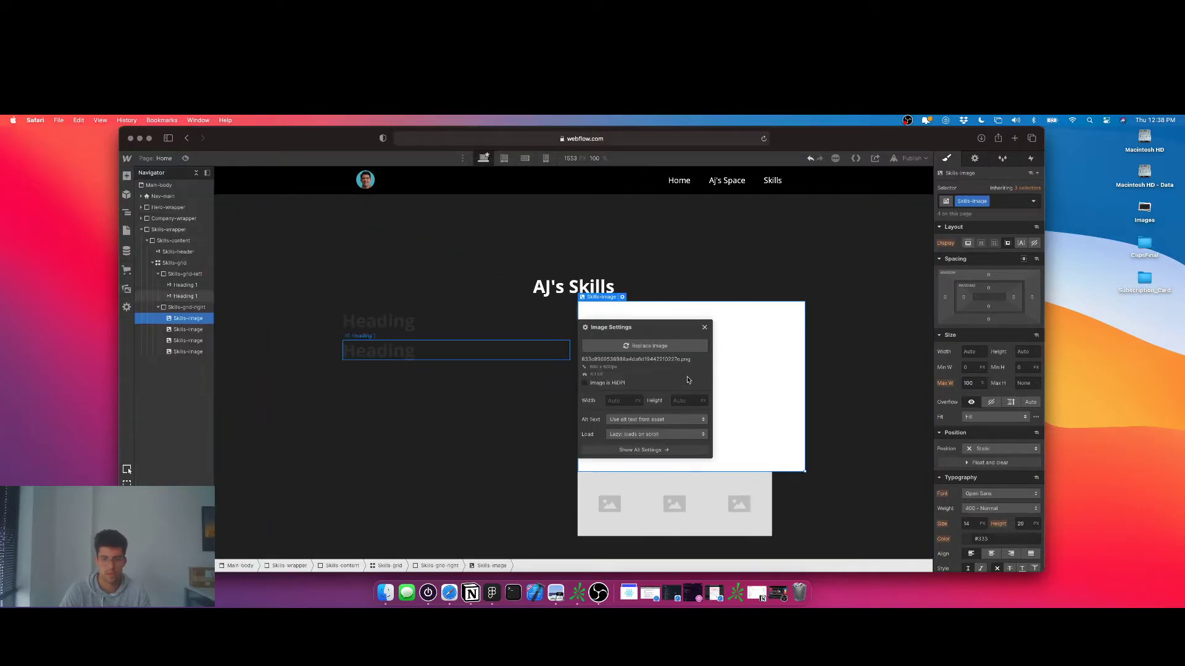
pyautogui.click(704, 327)
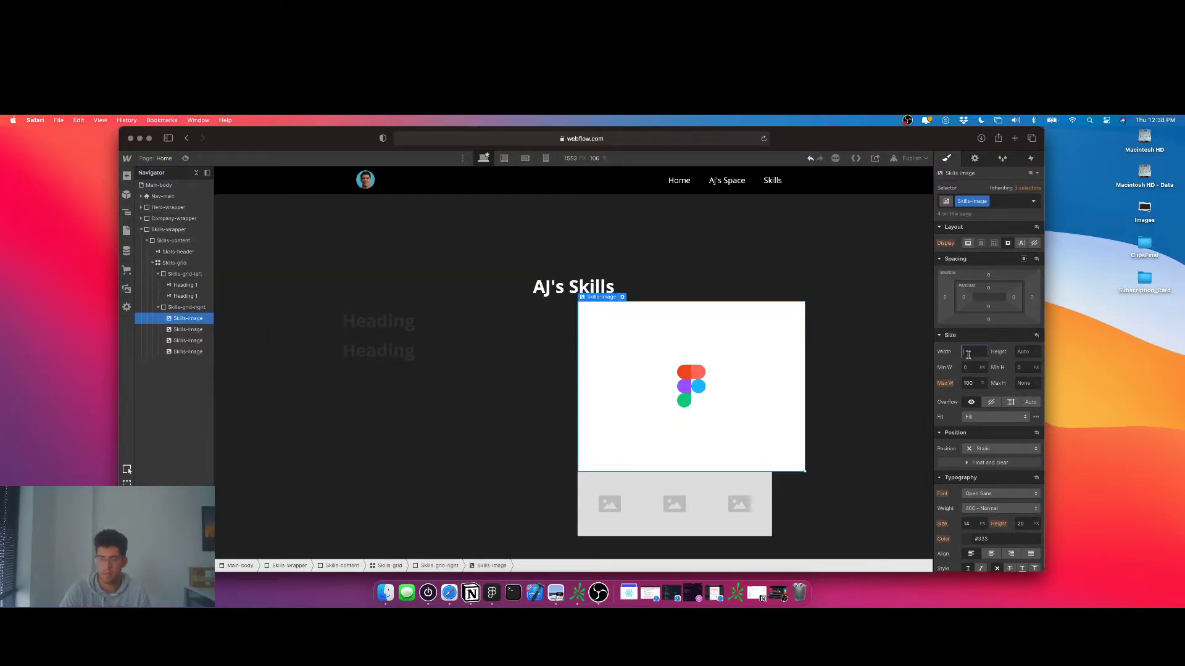
# - Set the Skills-image class to 50 px wide and 50 px high, with its fit set to Contain
pyautogui.press('Tab')
pyautogui.write('50')
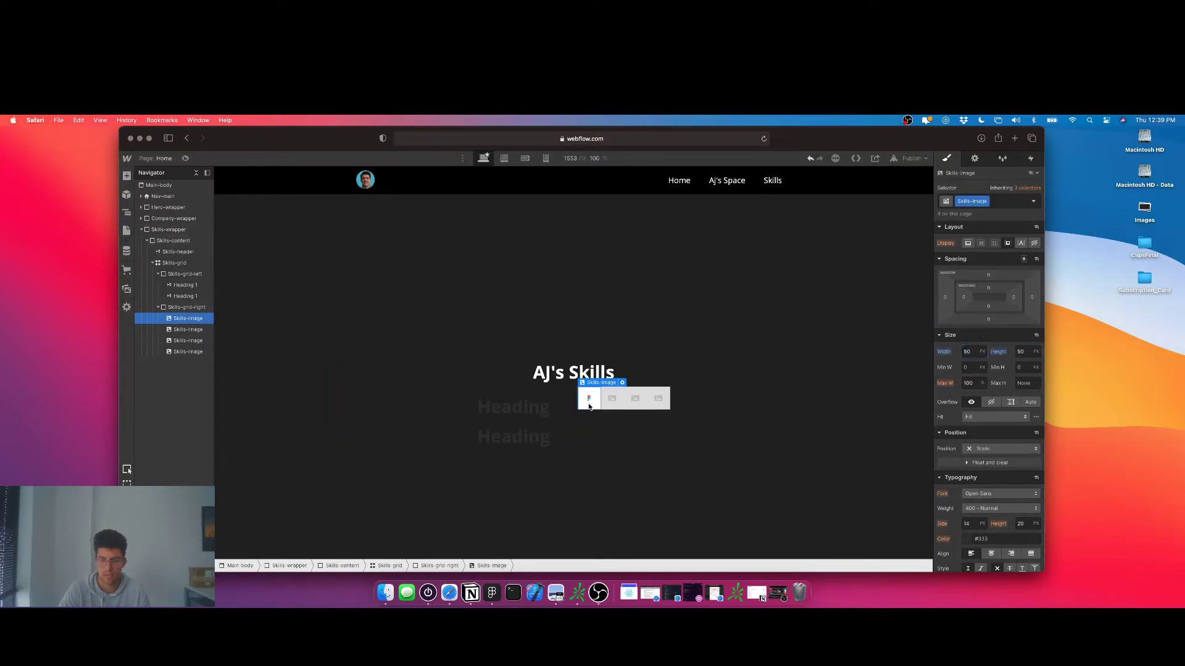
pyautogui.scroll(-1, 988, 423)
pyautogui.scroll(-1, 988, 423)
pyautogui.click(981, 369)
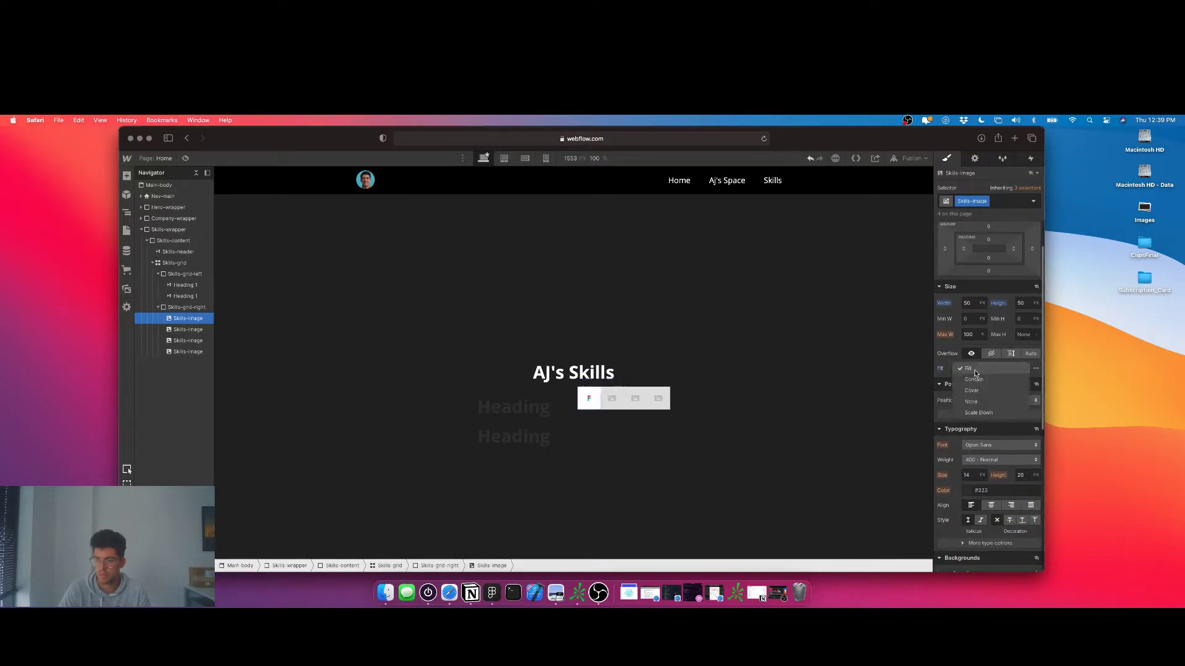
pyautogui.click(975, 380)
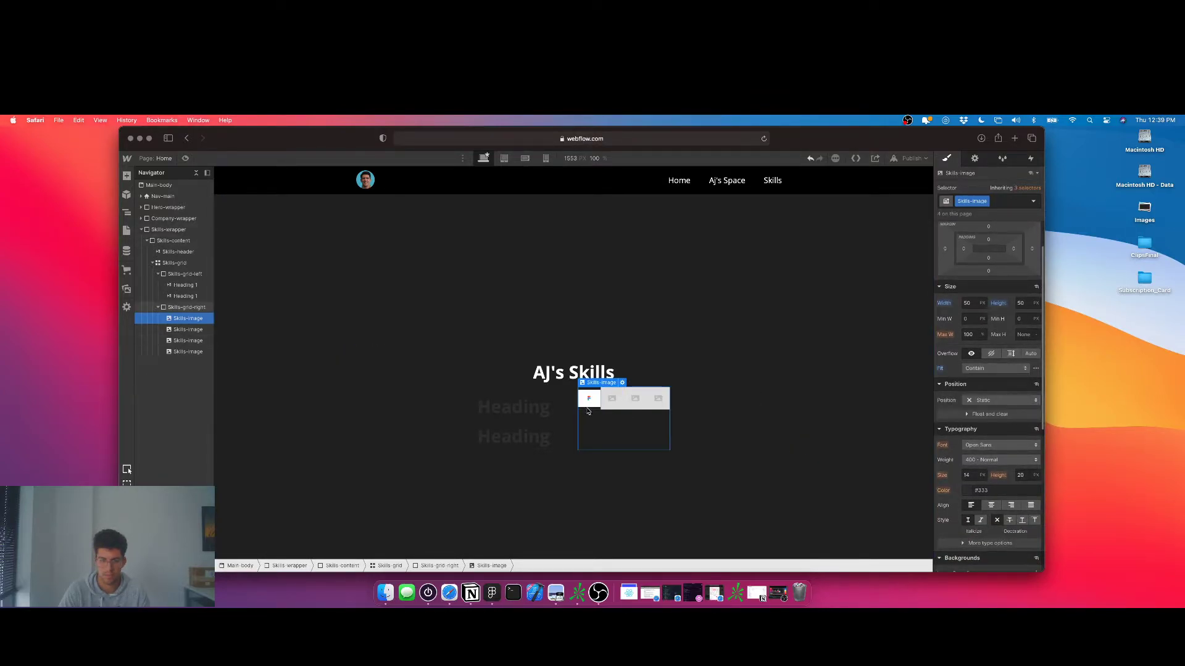
# - Set both the width and height of the Skills-image class to 100 px
pyautogui.scroll(-3, 959, 488)
pyautogui.scroll(-2, 959, 487)
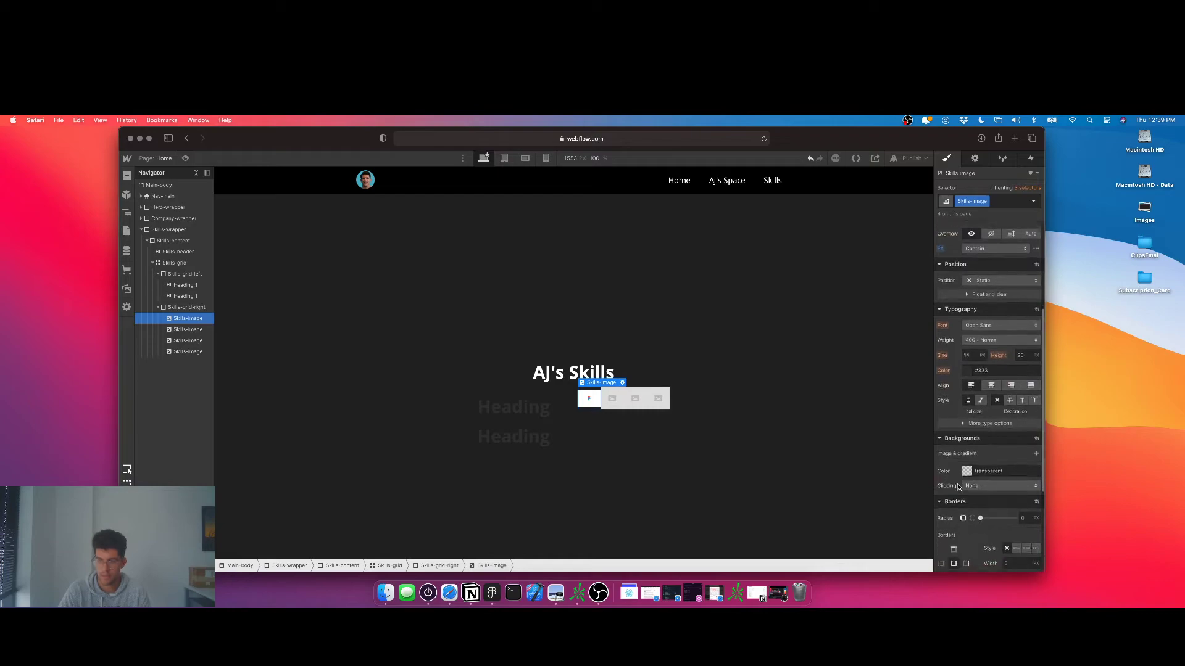
pyautogui.scroll(6, 973, 337)
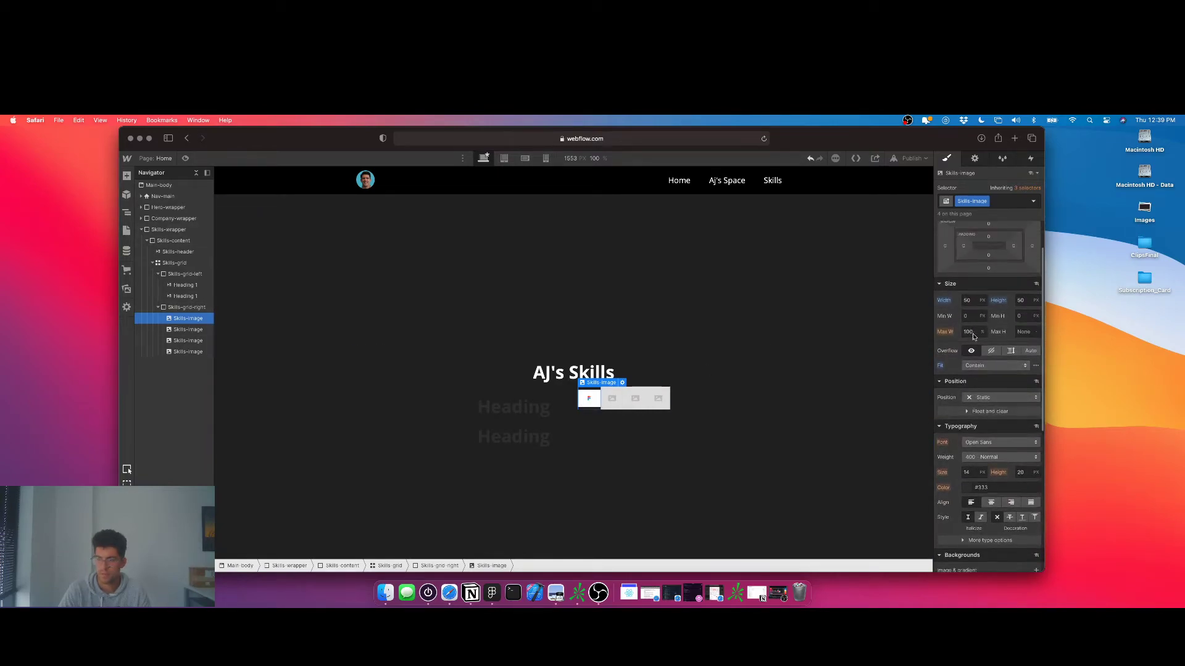
pyautogui.click(972, 340)
pyautogui.write('1')
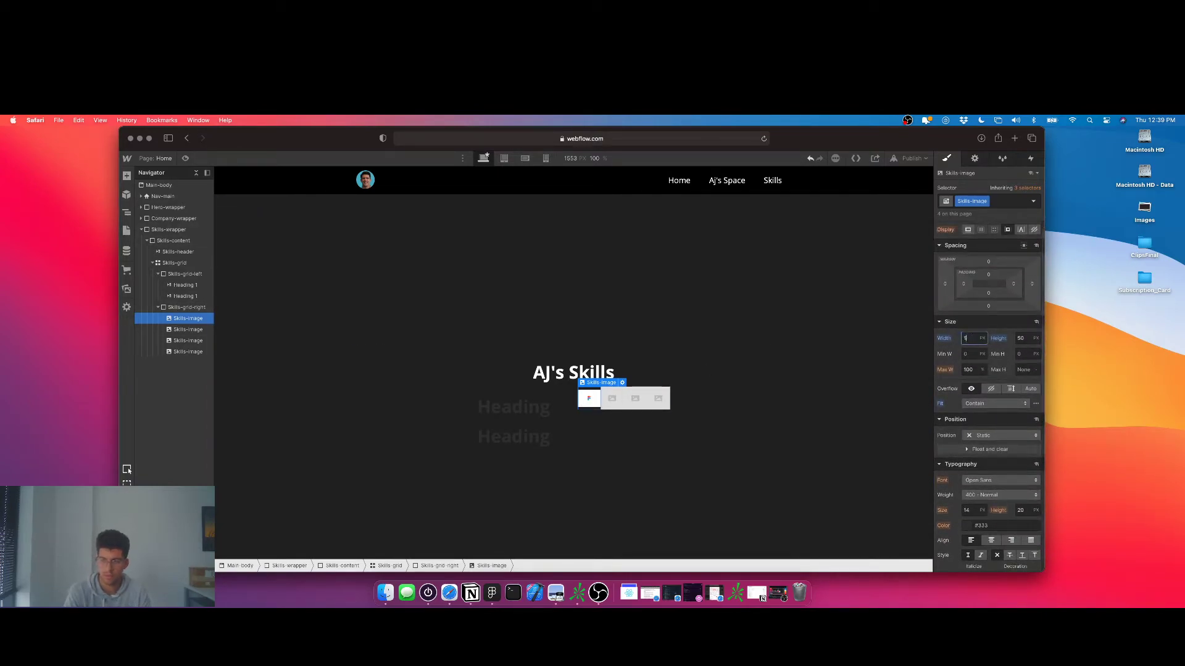
pyautogui.write('00')
pyautogui.press('Tab')
pyautogui.write('100')
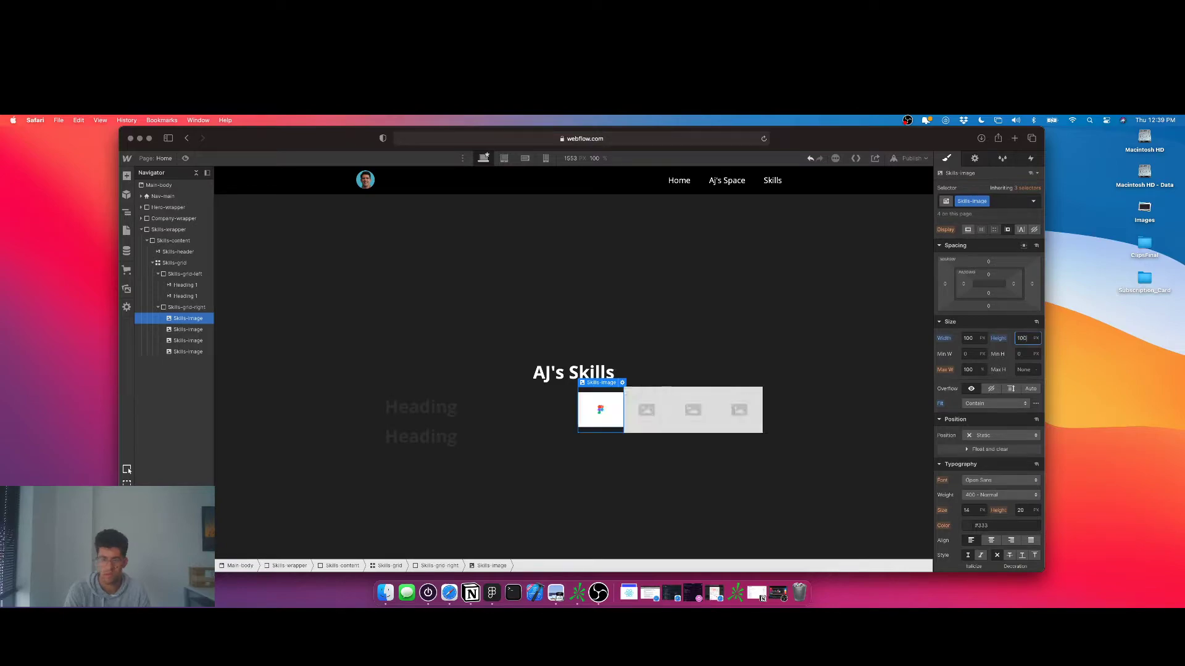
# - Give the Skills-image class a white background colour and a border radius of 50 px
pyautogui.scroll(-1, 968, 417)
pyautogui.scroll(-8, 968, 417)
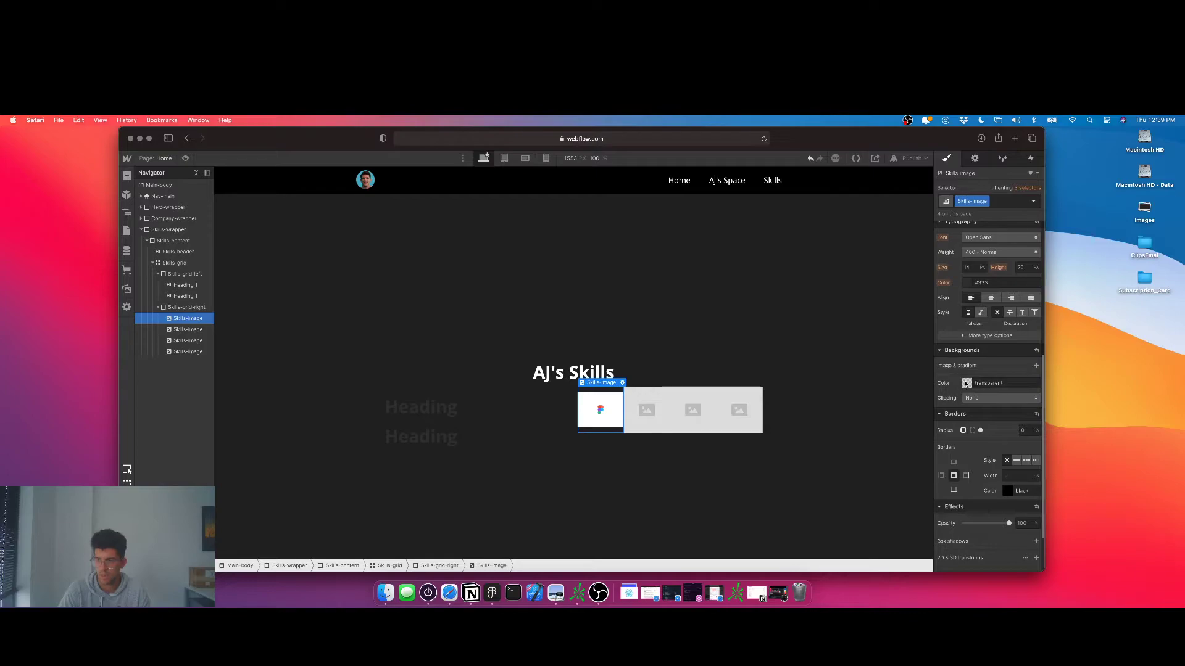
pyautogui.click(966, 383)
pyautogui.moveTo(944, 395); pyautogui.dragTo(913, 383)
pyautogui.click(971, 352)
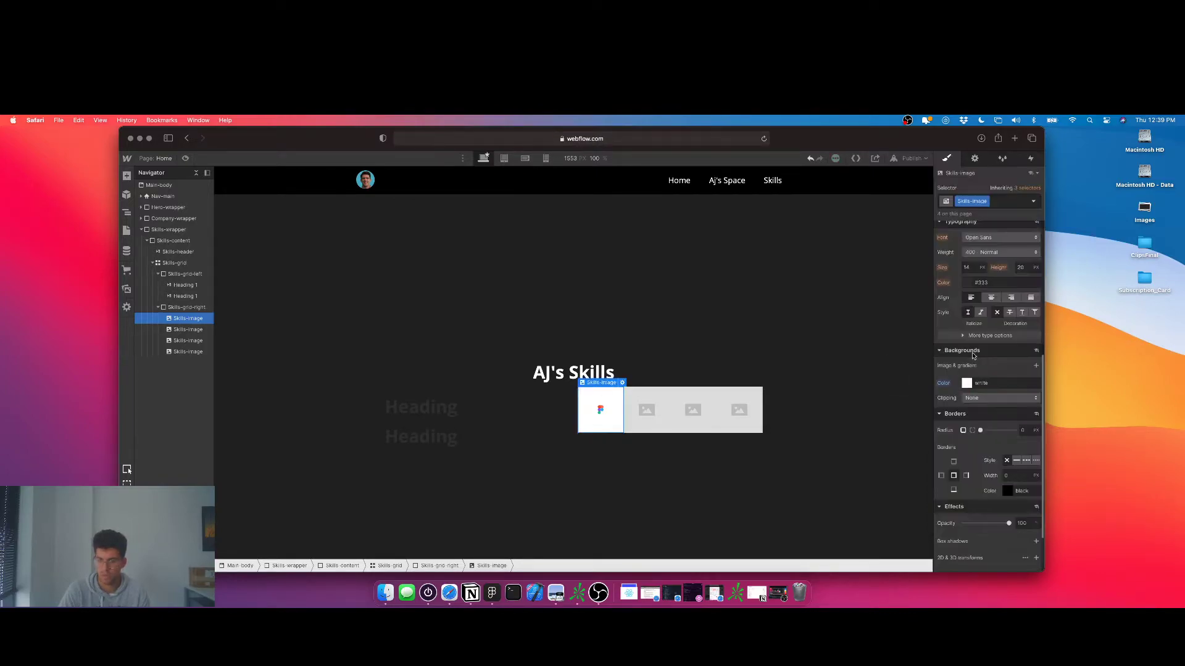
pyautogui.scroll(-3, 988, 387)
pyautogui.write('50')
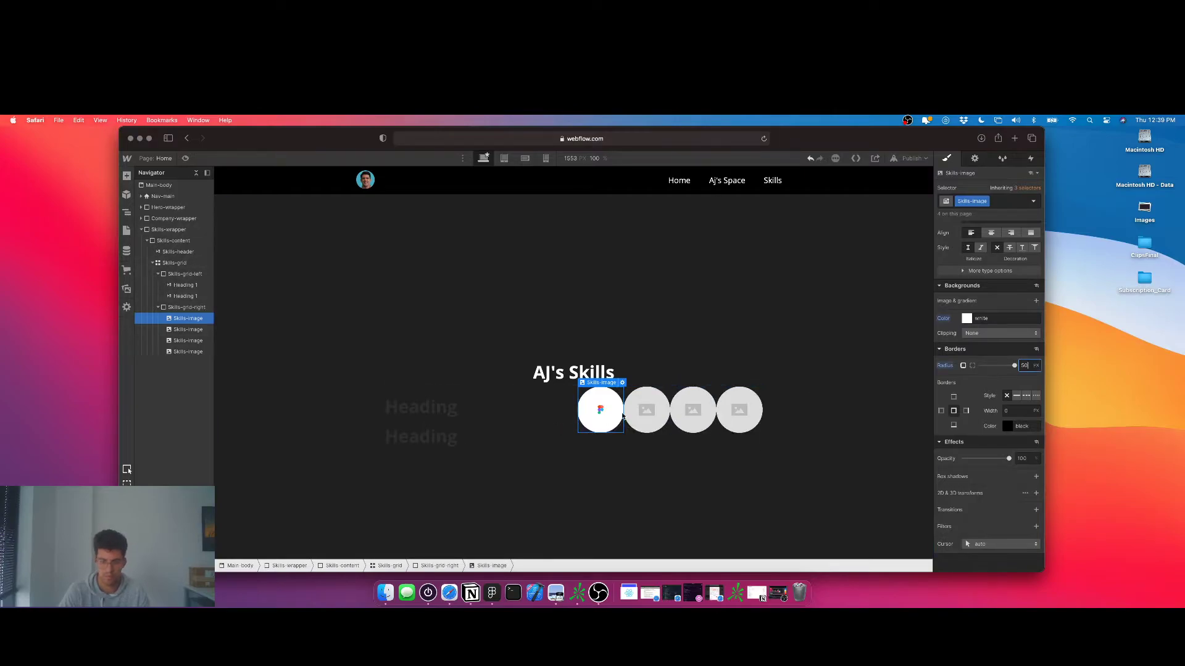
# - Replace the second skills placeholder image with the uploaded SwiftUI logo and close its image settings
pyautogui.click(634, 407)
pyautogui.click(667, 383)
pyautogui.click(691, 272)
pyautogui.click(192, 248)
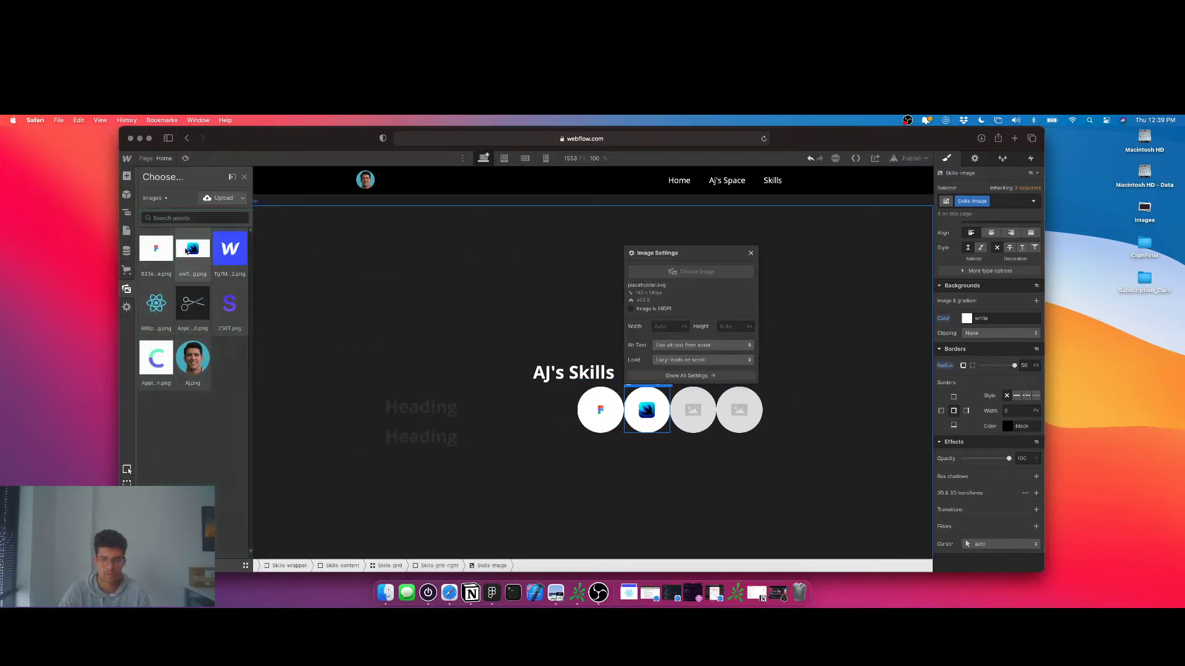
pyautogui.click(751, 253)
# - Replace the third skills placeholder image with the blue Webflow logo and close its image settings
pyautogui.click(703, 408)
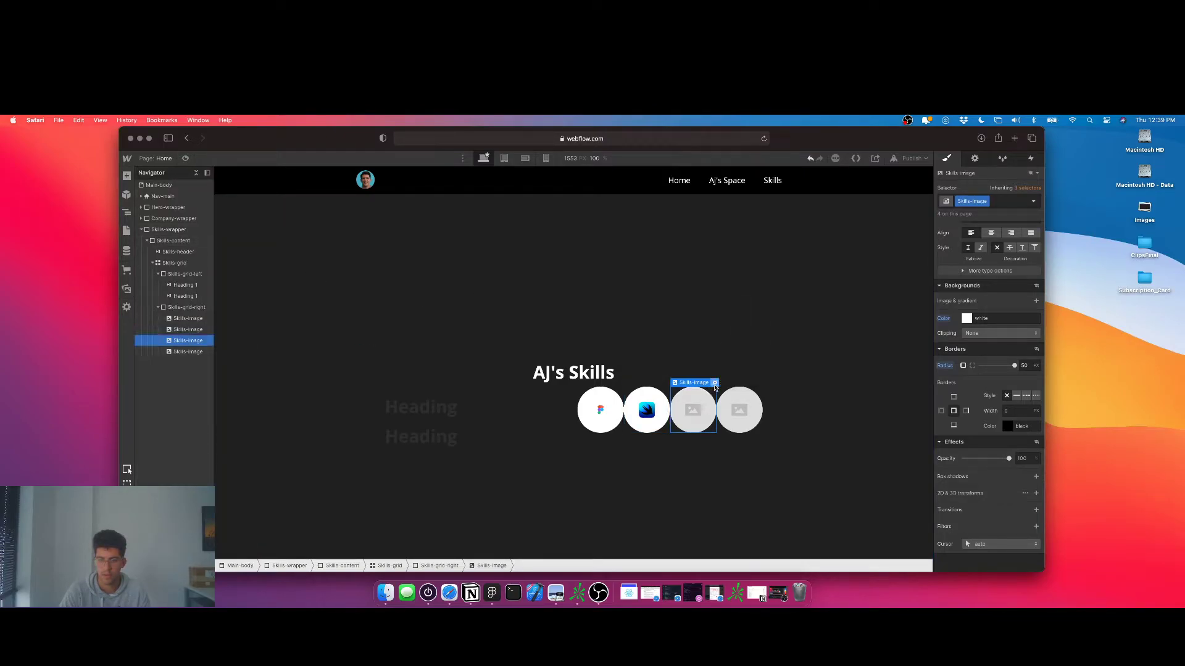
pyautogui.click(714, 383)
pyautogui.click(710, 273)
pyautogui.click(227, 258)
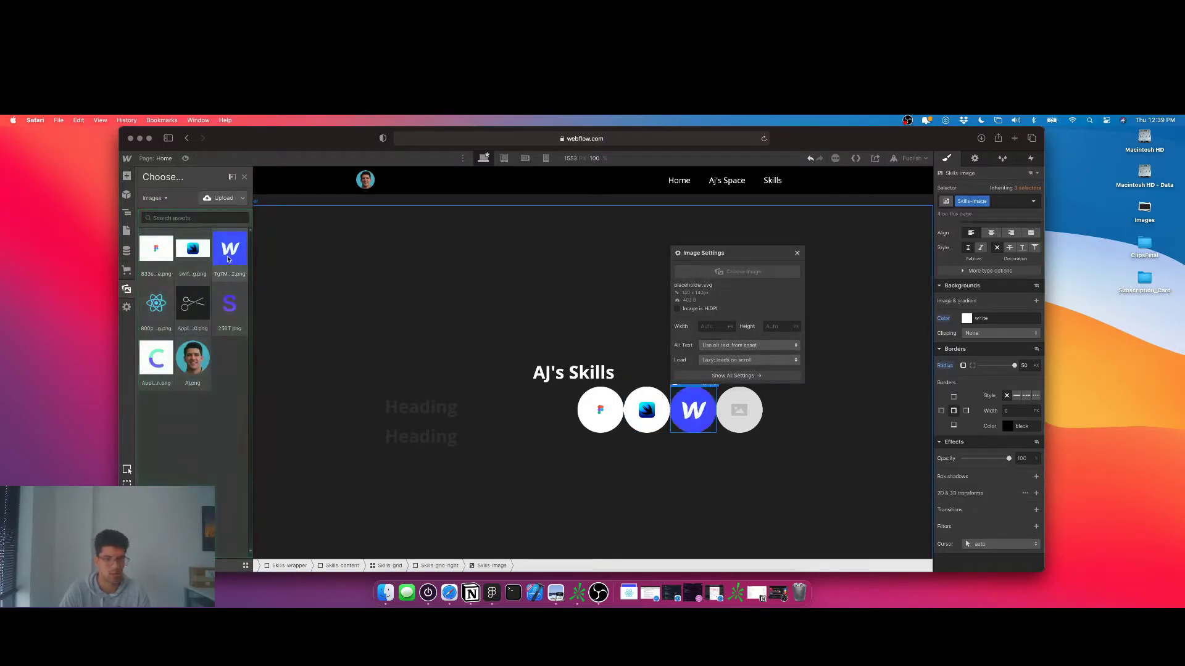
pyautogui.click(797, 253)
# - Replace the fourth skills placeholder image with the uploaded React icon and close its image settings
pyautogui.click(740, 408)
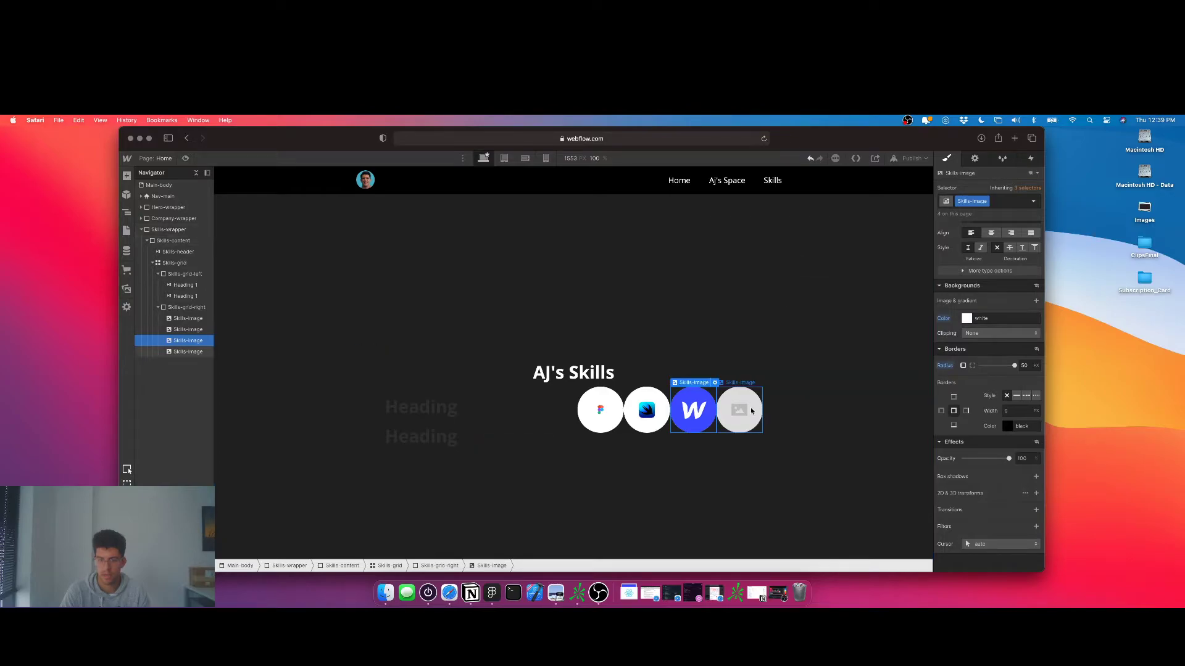
pyautogui.click(761, 381)
pyautogui.click(775, 271)
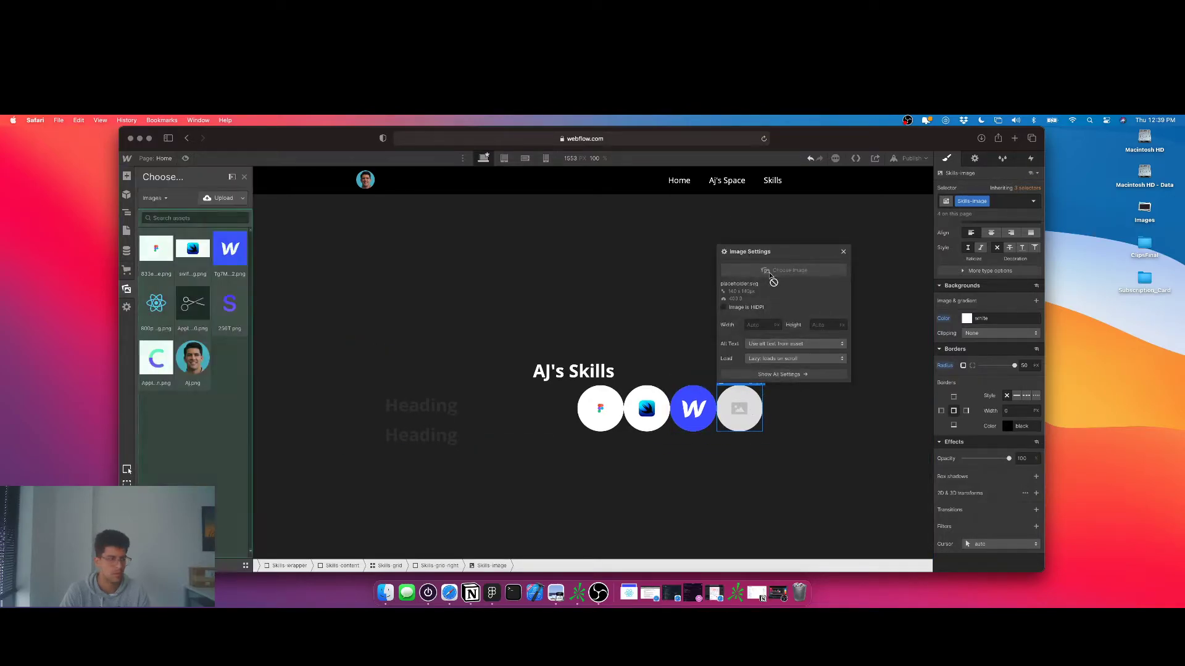
pyautogui.click(156, 303)
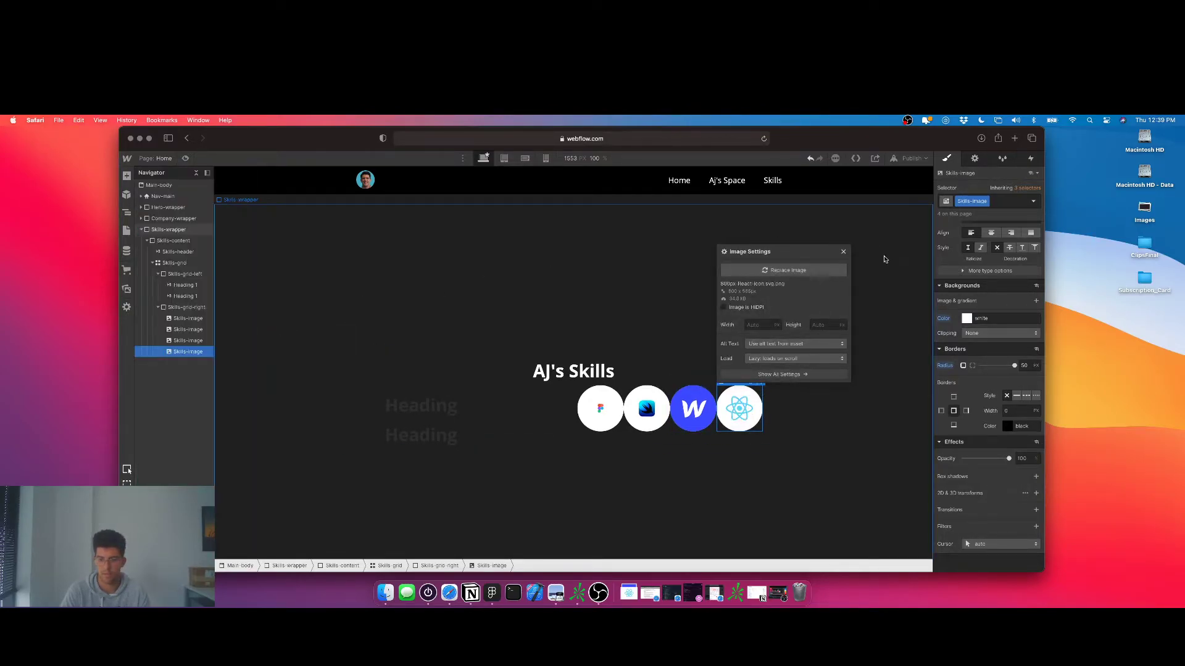
pyautogui.click(843, 253)
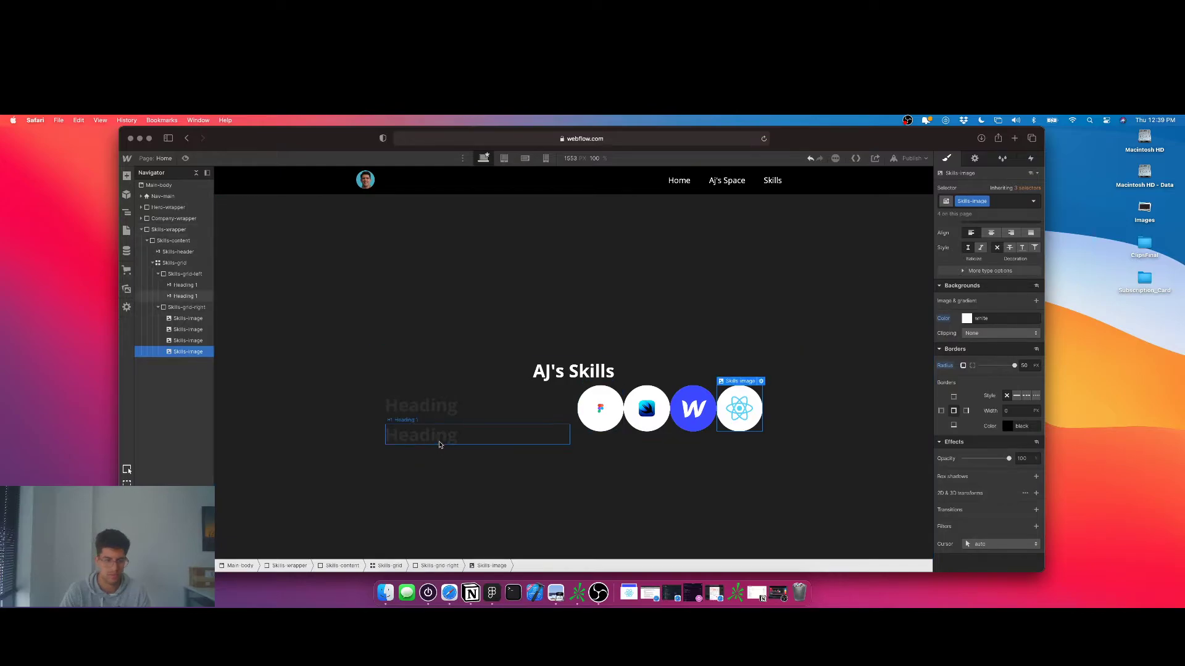
# - Change the text of the first heading beside the logos to "No Code Or With Code"
pyautogui.click(623, 439)
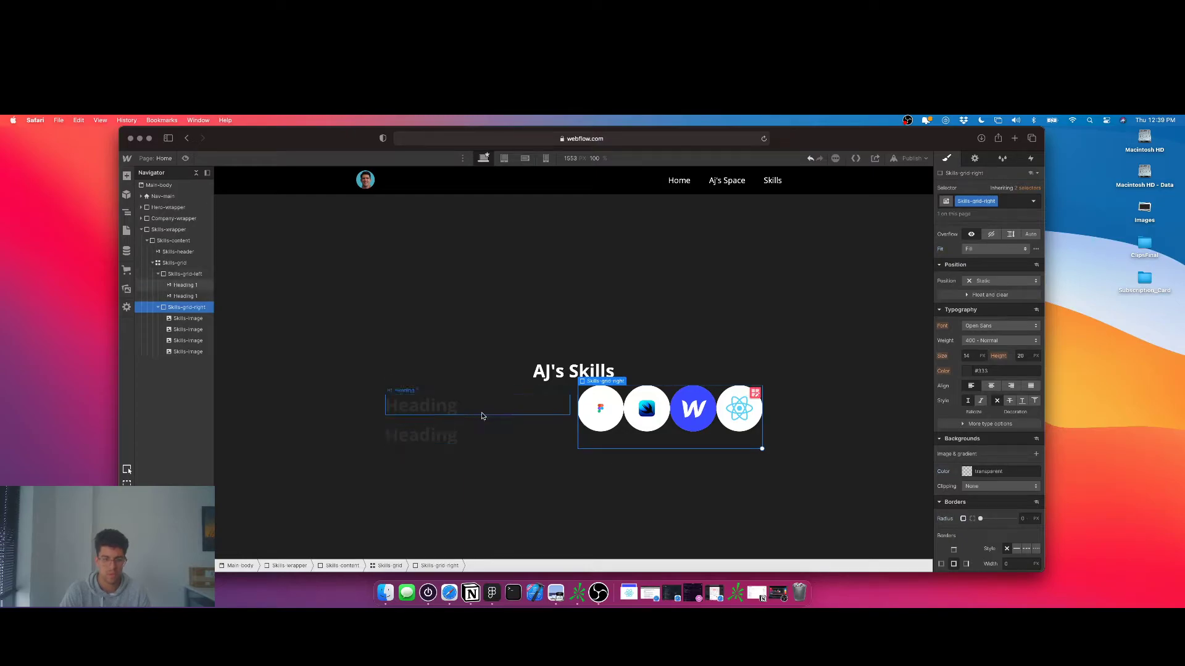
pyautogui.click(439, 413)
pyautogui.doubleClick(440, 410)
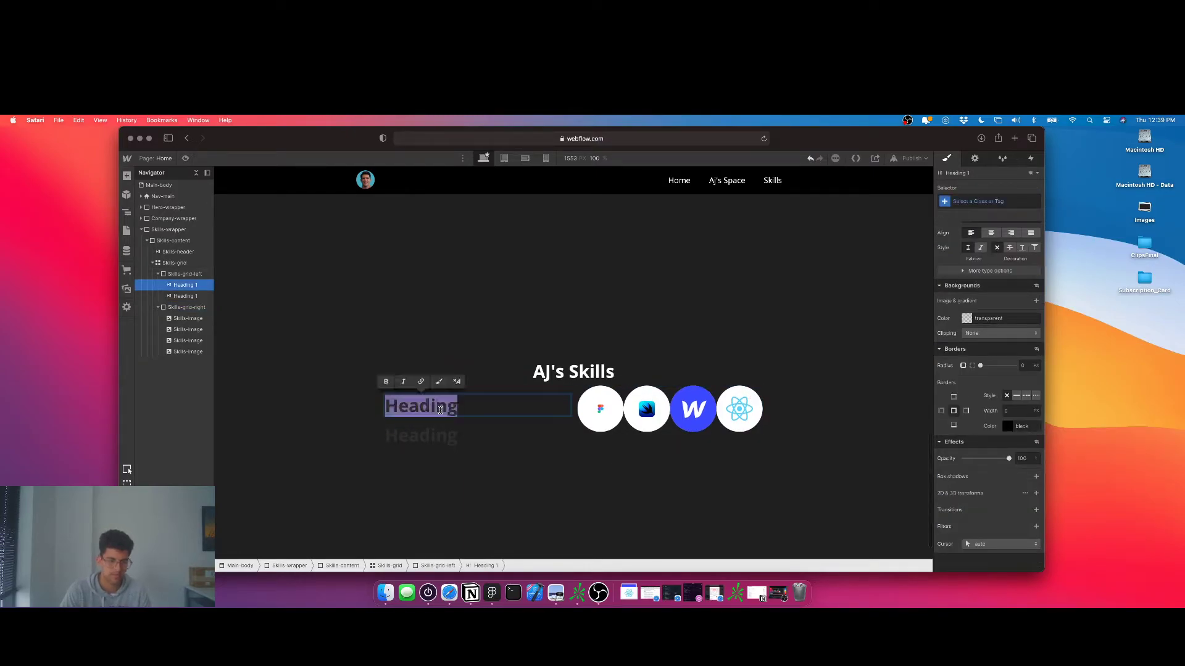
pyautogui.write('No Code Or With Cod')
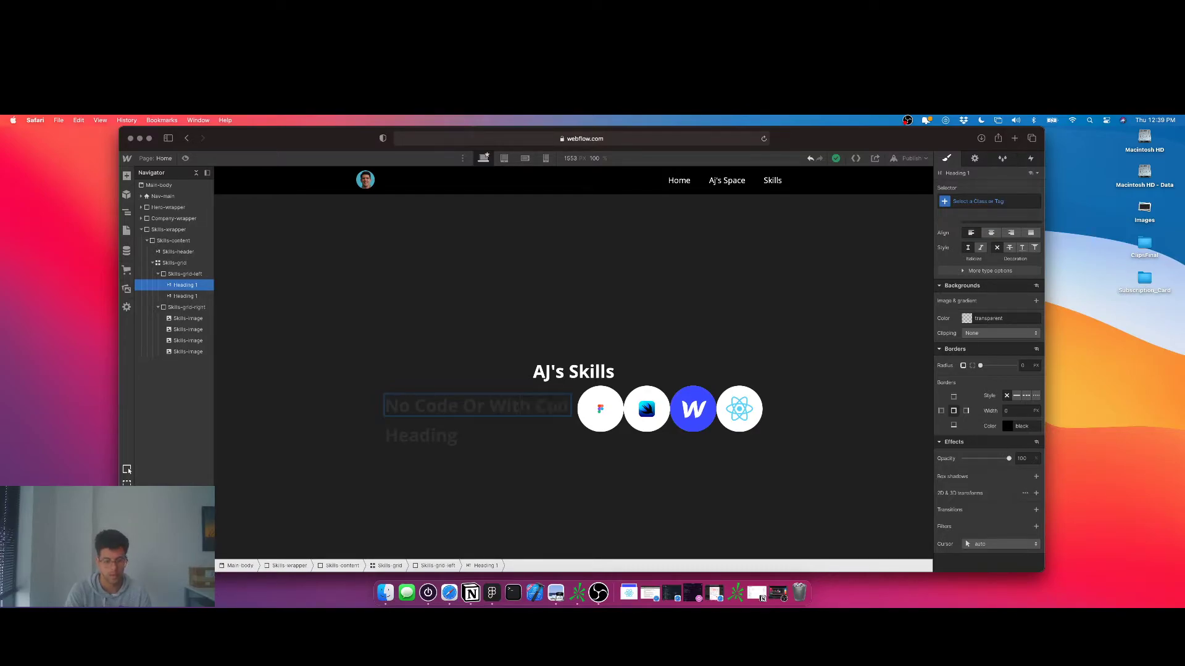
# - Set the "No Code Or With Code" heading's font size to 24 px and its line height to 130%
pyautogui.press('super+a')
pyautogui.scroll(5, 987, 370)
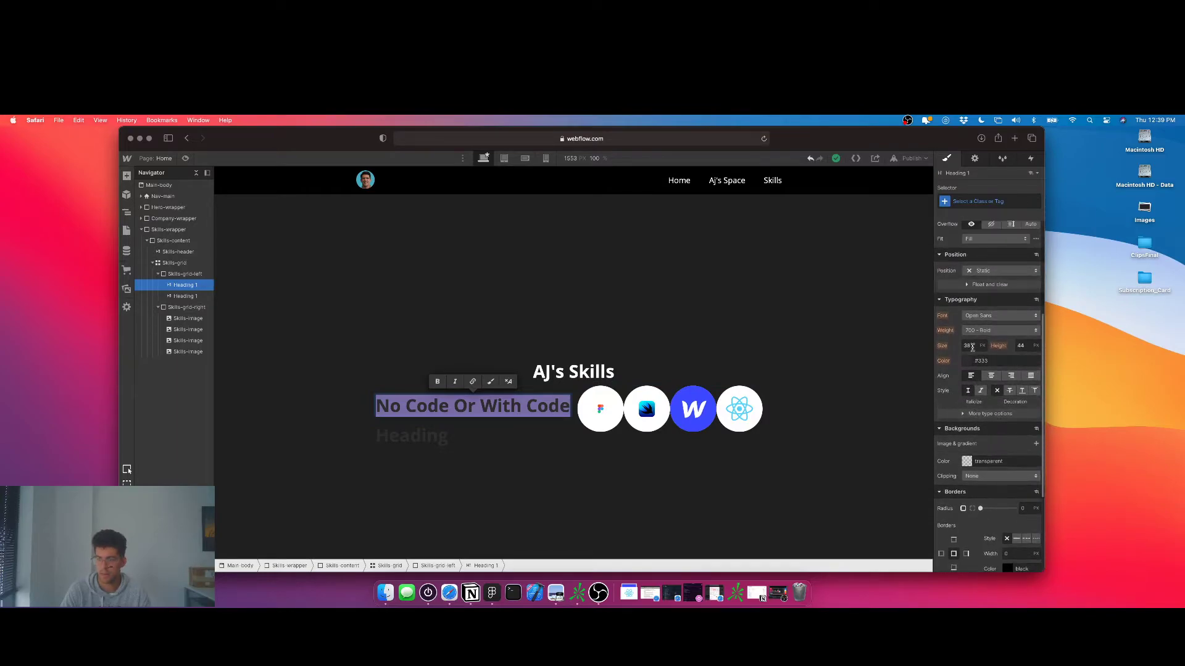
pyautogui.click(973, 345)
pyautogui.click(974, 346)
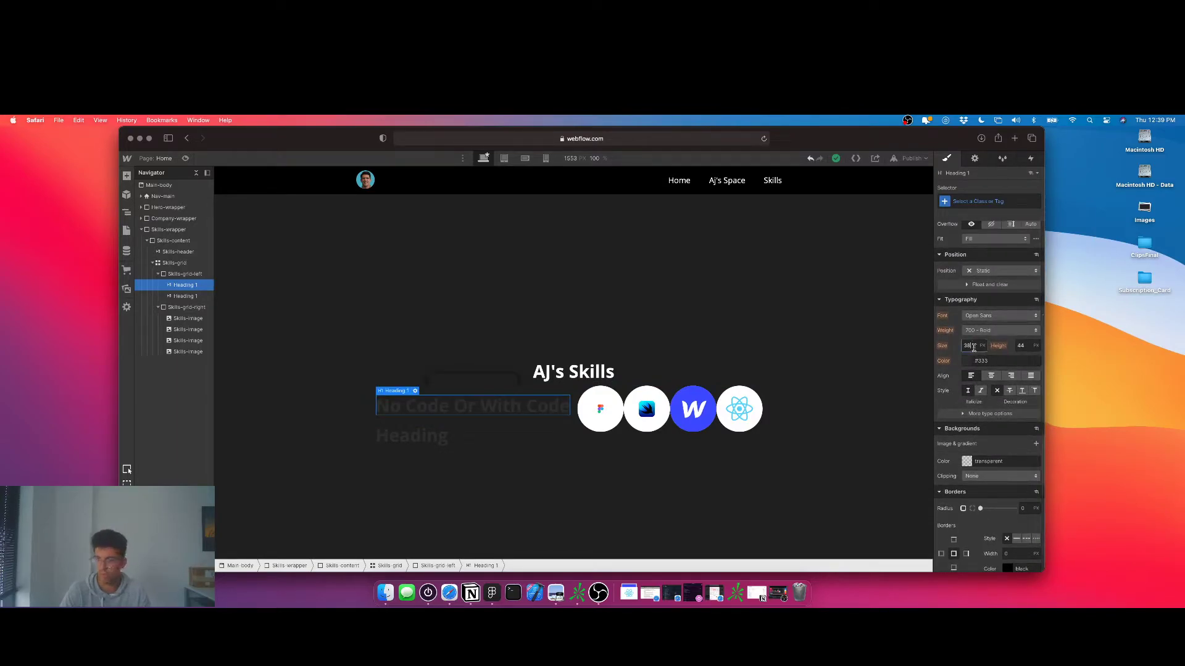
pyautogui.write('24')
pyautogui.press('Return')
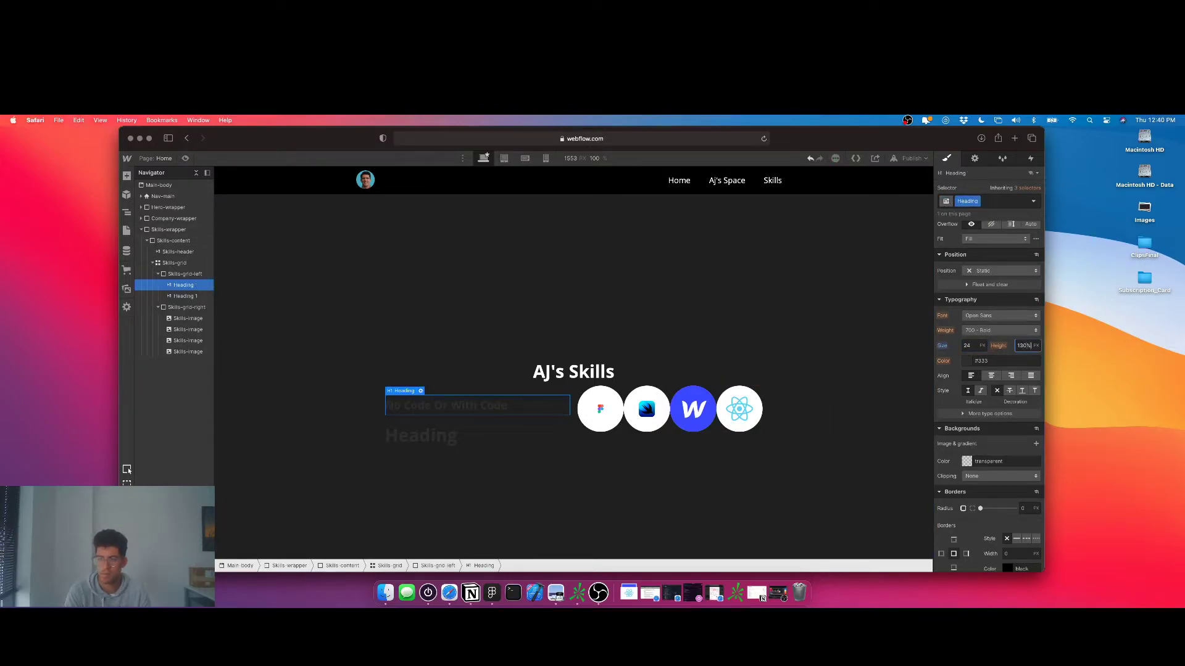
pyautogui.press('Return')
pyautogui.click(899, 370)
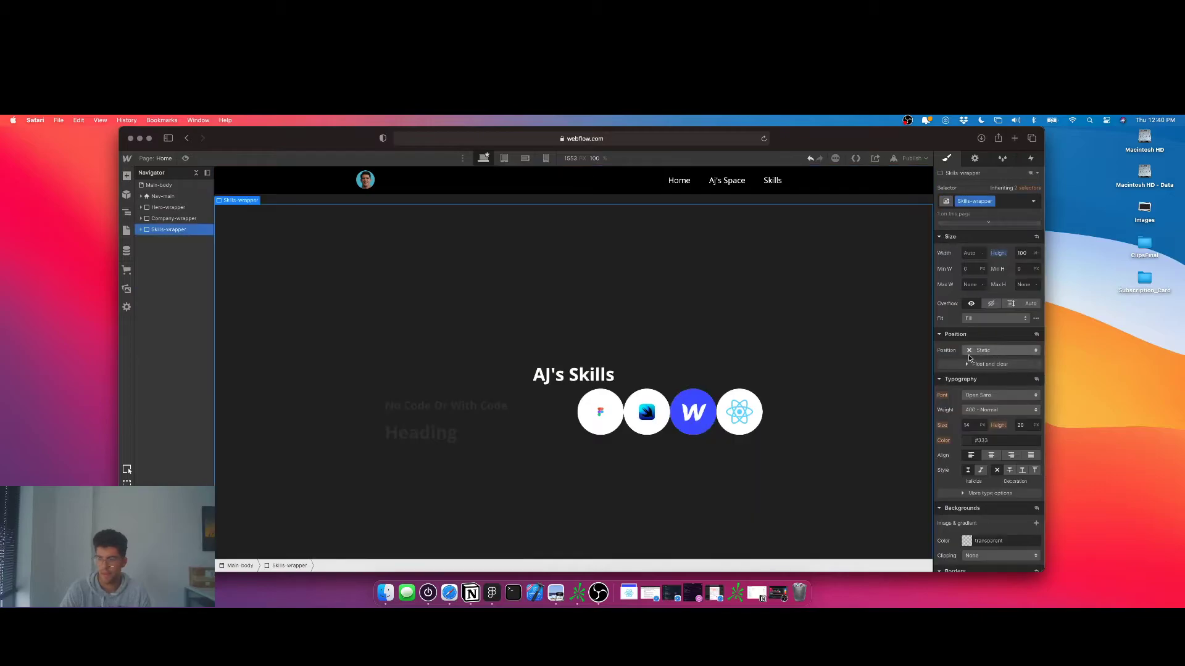
# - Set the second heading's font size to 19 px and its line height to 130%
pyautogui.click(445, 438)
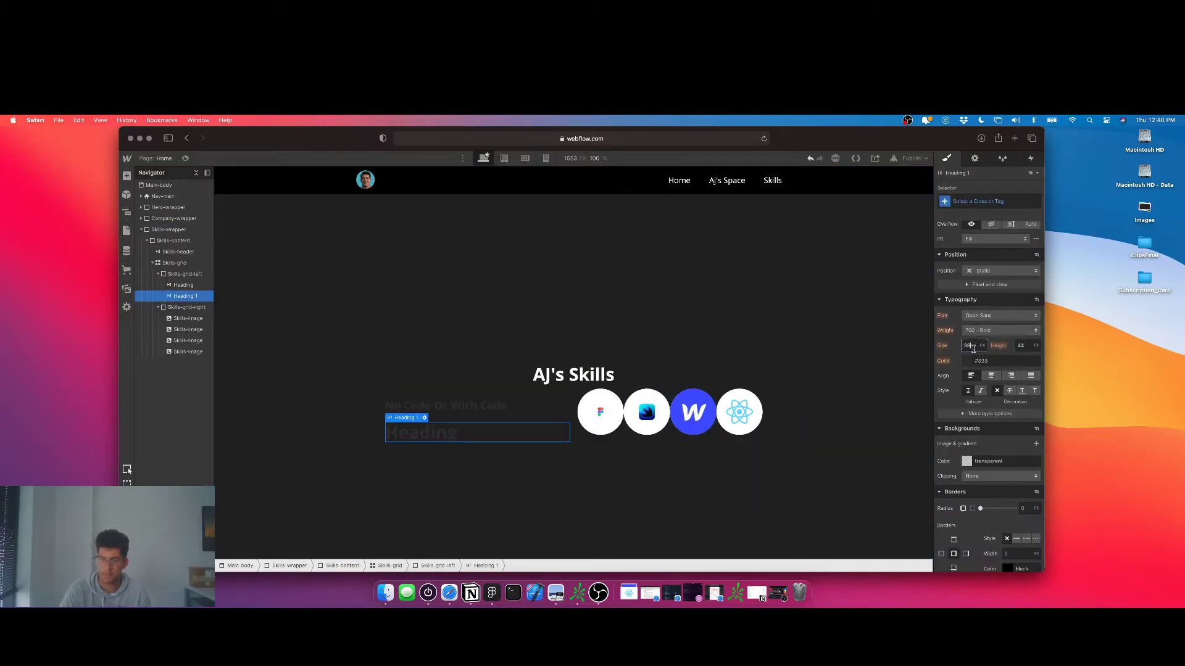
pyautogui.write('19')
pyautogui.press('Tab')
pyautogui.write('13')
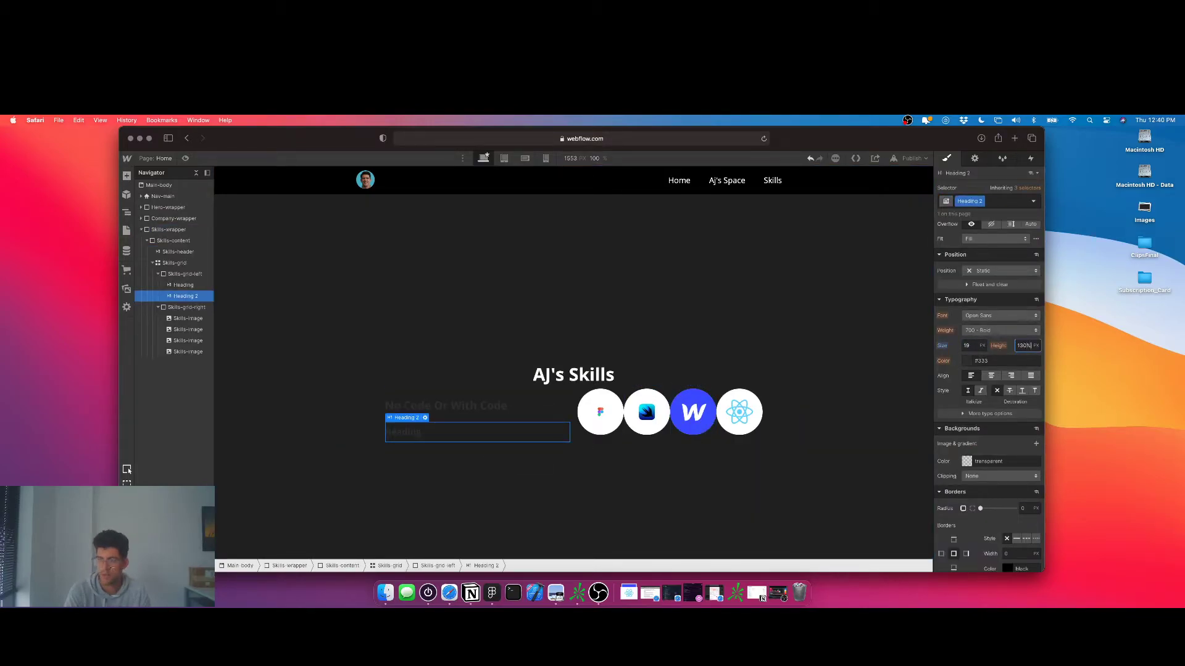
# - Rename the class of the "No Code Or With Code" heading to Skills-grid-heading
pyautogui.press('Return')
pyautogui.click(445, 435)
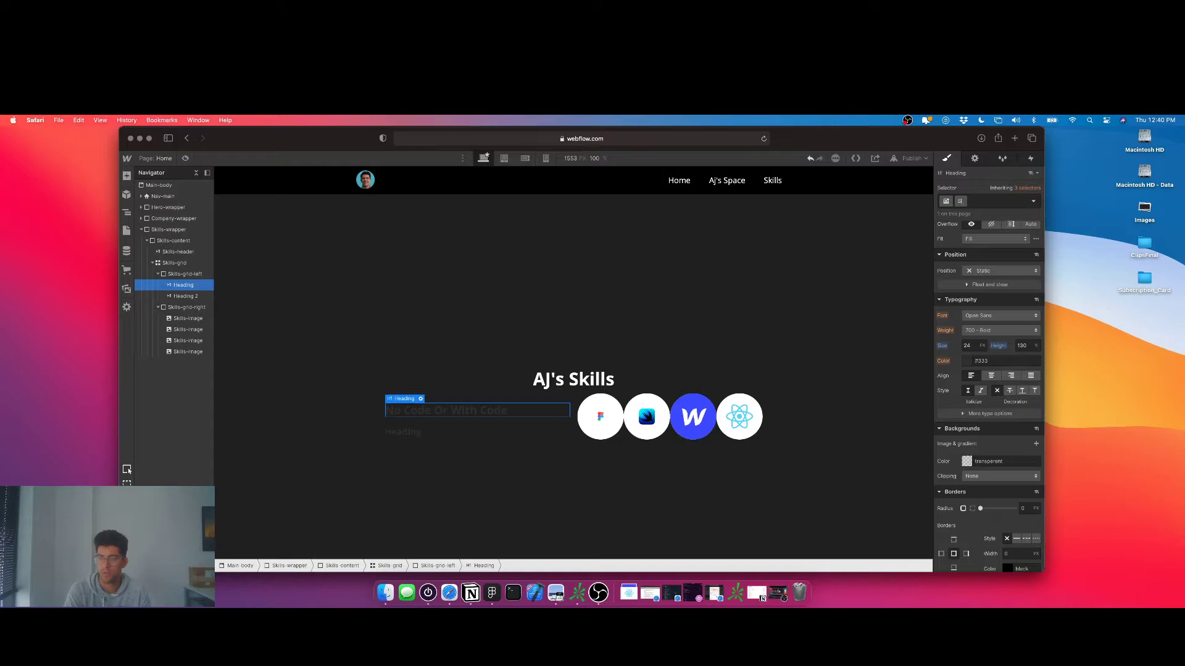
pyautogui.write('-grid-hea')
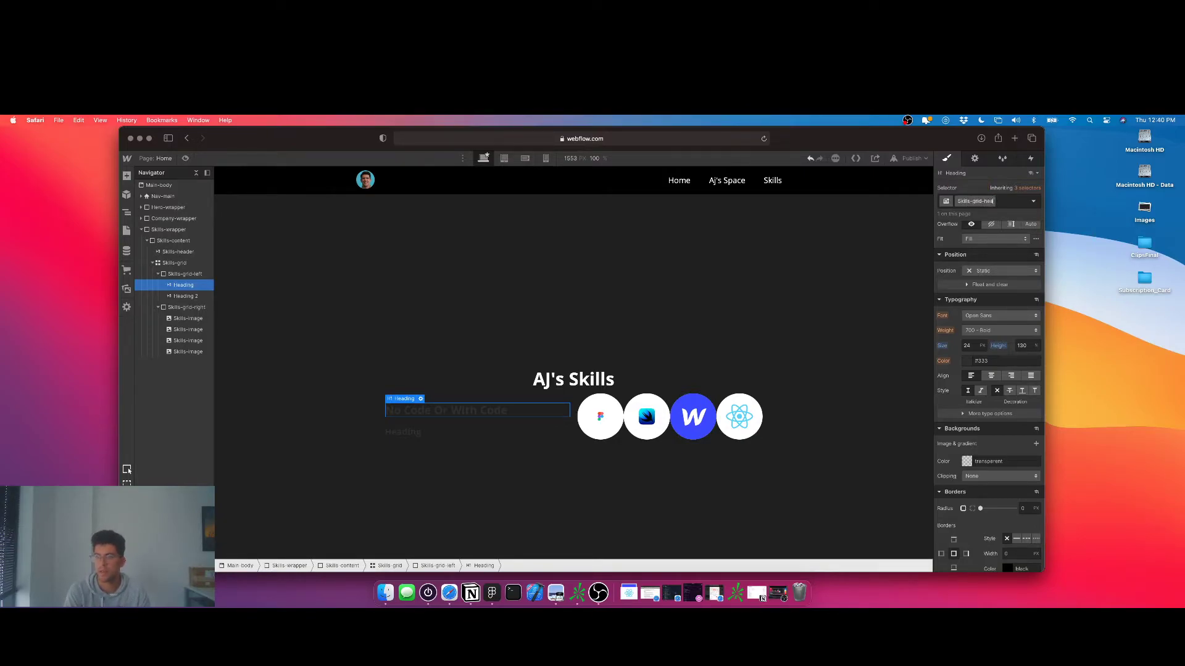
pyautogui.write('ding')
pyautogui.press('Return')
# - Rename the class of the second heading beside the logos to Skills-grid-description
pyautogui.click(423, 434)
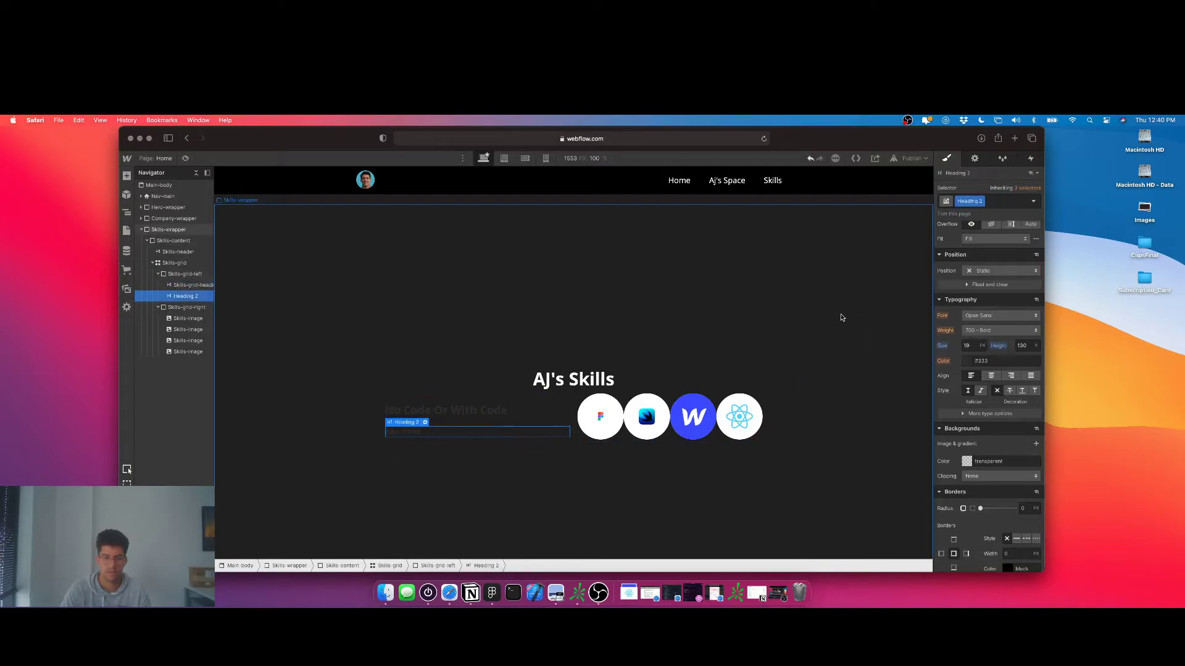
pyautogui.write('Skills-grid-')
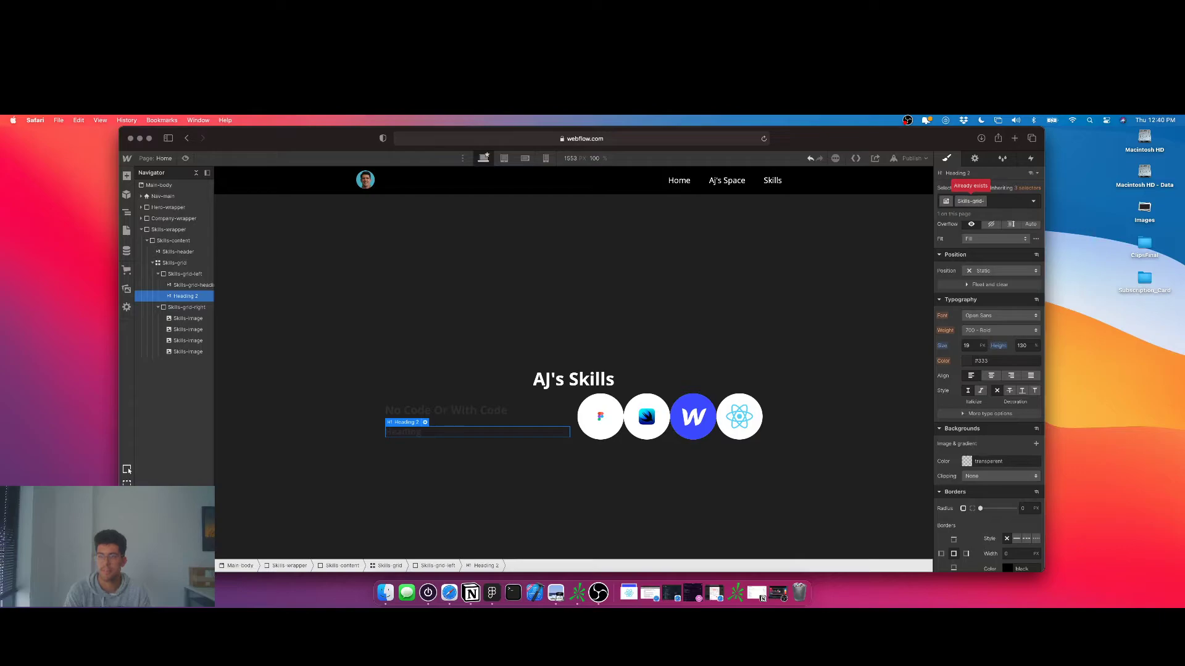
pyautogui.write('description')
pyautogui.press('Return')
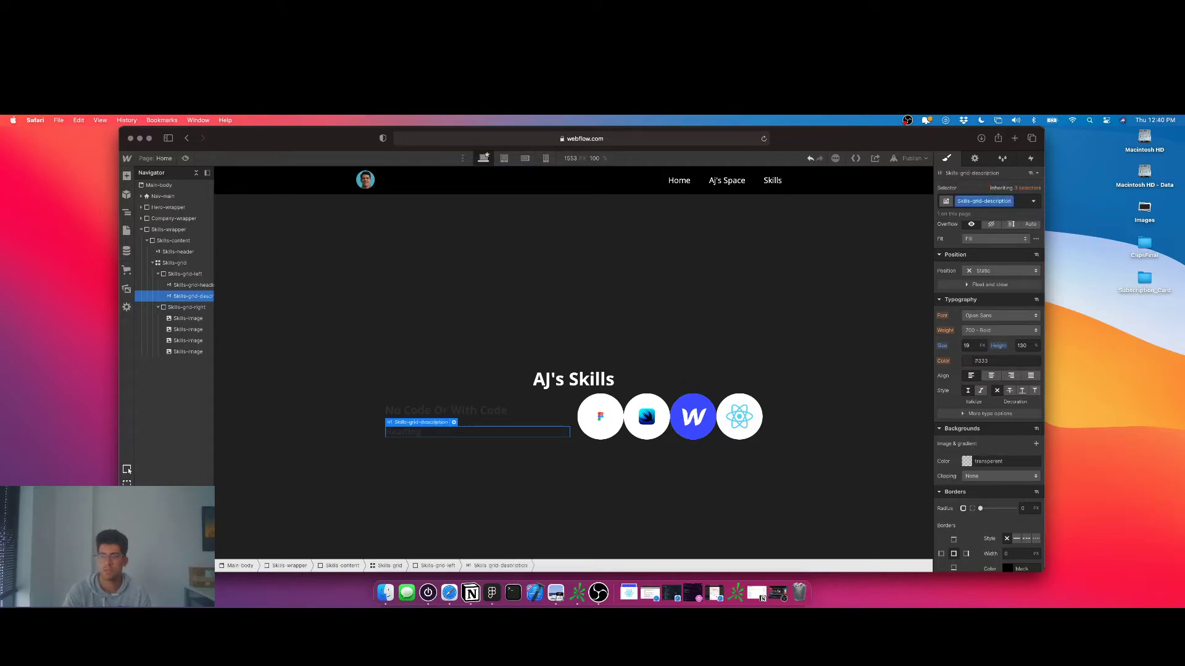
# - Set the text color of both the Skills-grid-heading and the Skills-grid-description to white
pyautogui.click(490, 414)
pyautogui.click(995, 360)
pyautogui.write('fff')
pyautogui.press('super+a')
pyautogui.write('f')
pyautogui.press('Return')
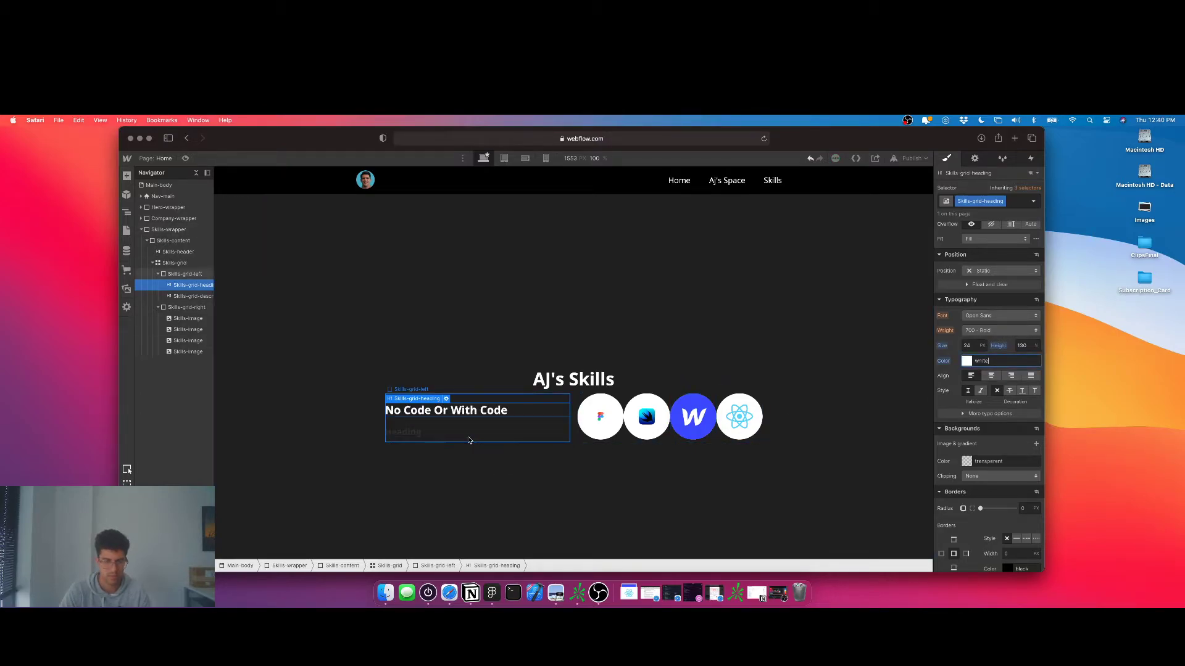
pyautogui.press('Down')
pyautogui.click(994, 361)
pyautogui.write('fff')
pyautogui.press('Return')
# - Set the Skills-image class of the circular logos to 80 px wide and 80 px high
pyautogui.click(617, 426)
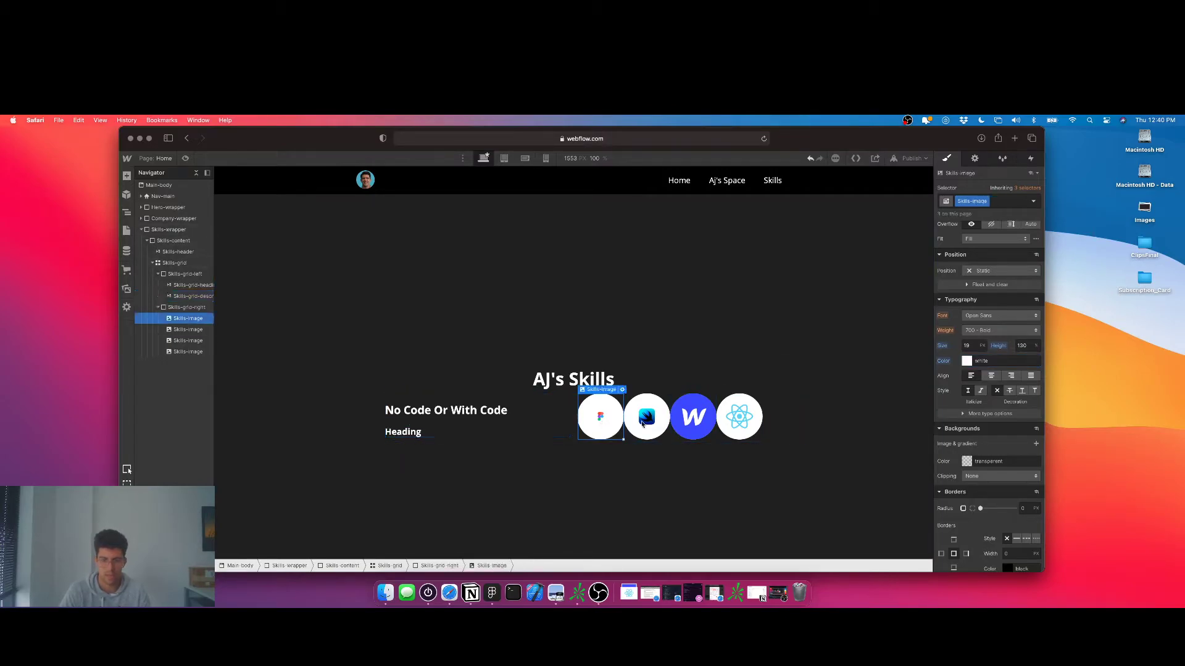
pyautogui.scroll(4, 988, 345)
pyautogui.click(976, 302)
pyautogui.write('80')
pyautogui.press('Tab')
pyautogui.write('80')
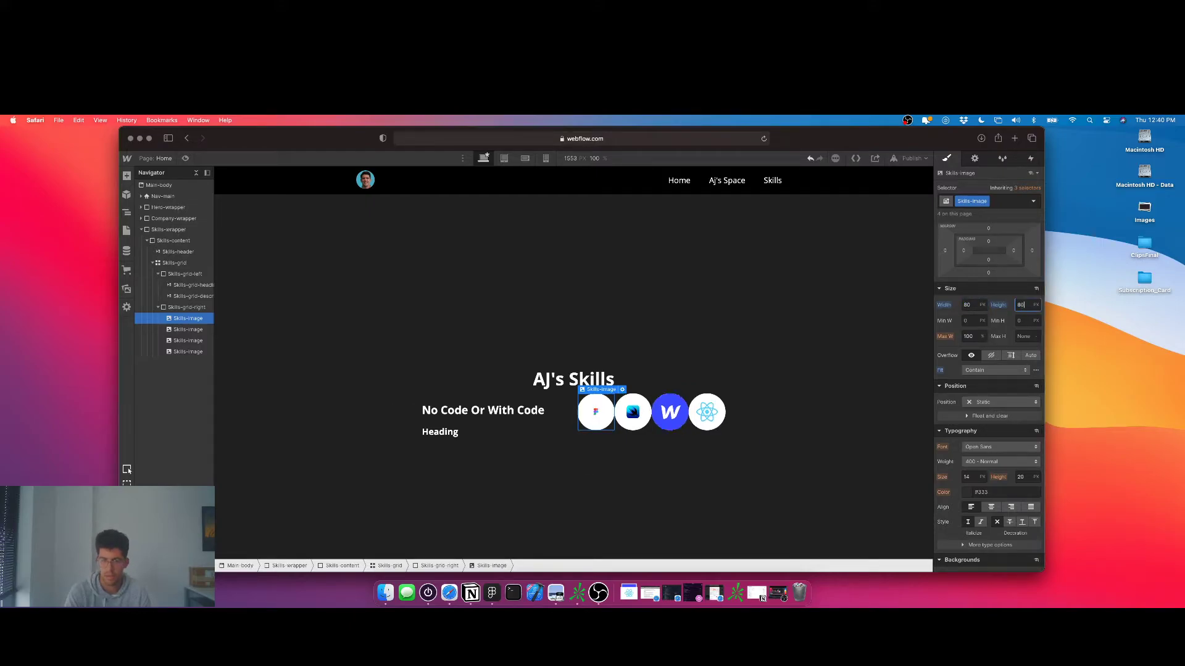
# - Replace the description's placeholder text with the site owner's short name followed by "can help bring your project to life using code or"
pyautogui.click(484, 434)
pyautogui.doubleClick(481, 433)
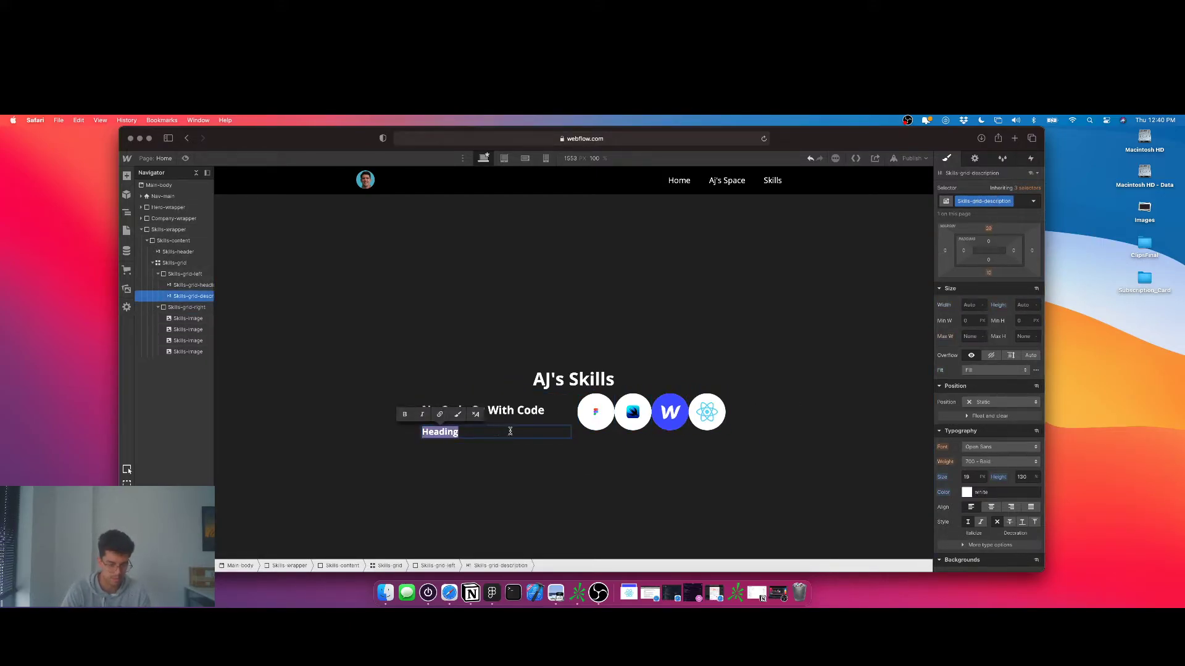
pyautogui.write('AJ has')
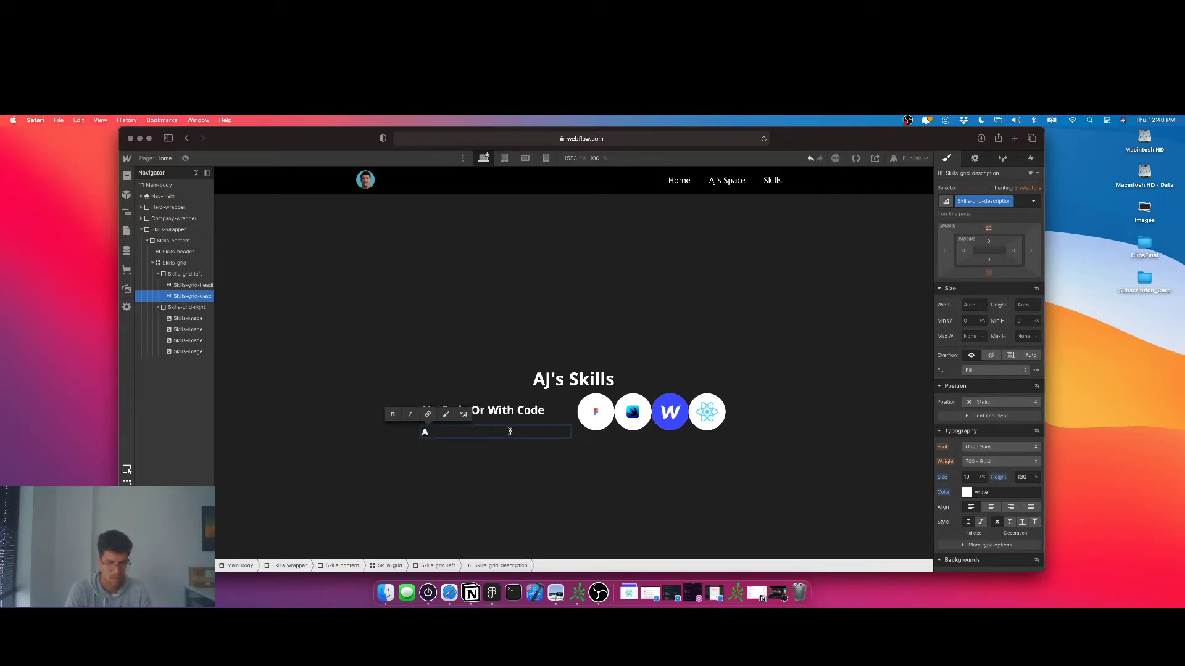
pyautogui.press('BackSpace')
pyautogui.press('BackSpace')
pyautogui.press('BackSpace')
pyautogui.write('can help bring your project to life using code or e')
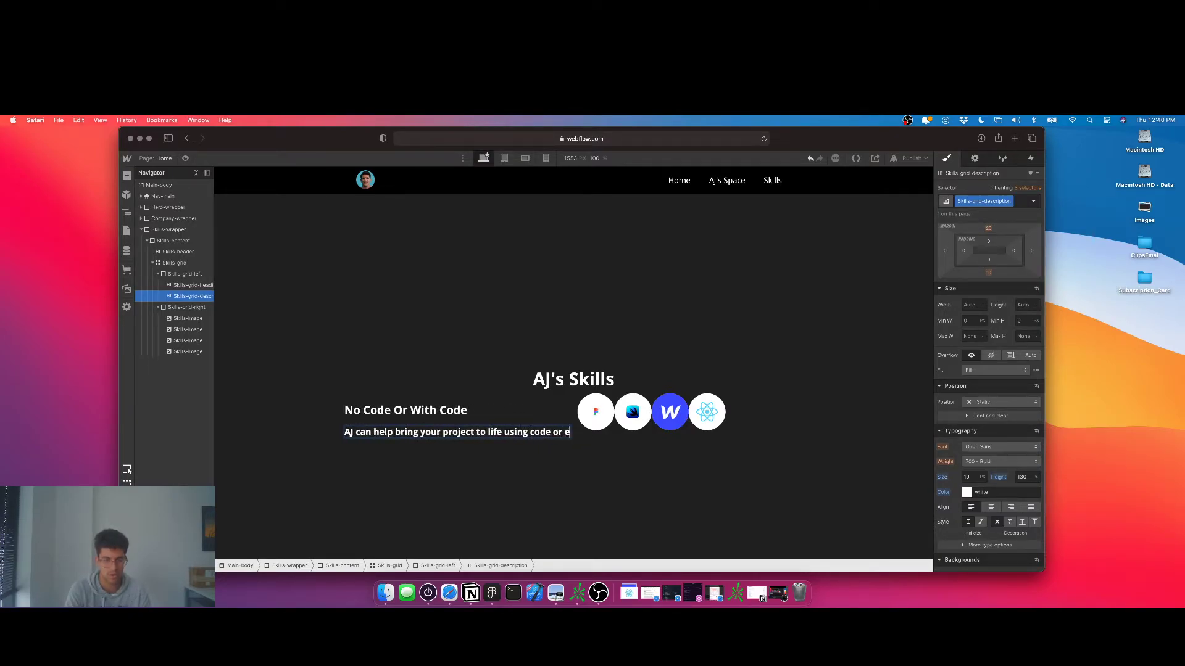
# - Reword the end of the description after "to life" as "by coding or by using No Code"
pyautogui.write('ven')
pyautogui.press('BackSpace')
pyautogui.press('BackSpace')
pyautogui.press('BackSpace')
pyautogui.press('BackSpace')
pyautogui.press('BackSpace')
pyautogui.press('BackSpace')
pyautogui.press('BackSpace')
pyautogui.press('BackSpace')
pyautogui.press('BackSpace')
pyautogui.press('BackSpace')
pyautogui.press('BackSpace')
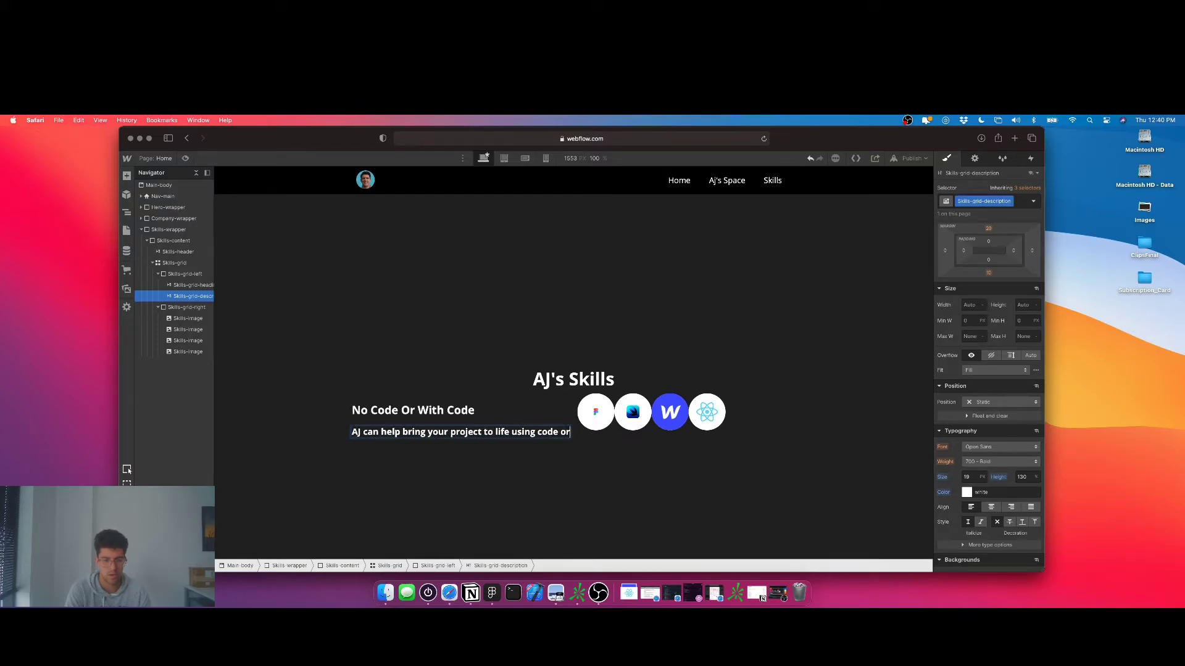
pyautogui.write('ode or No')
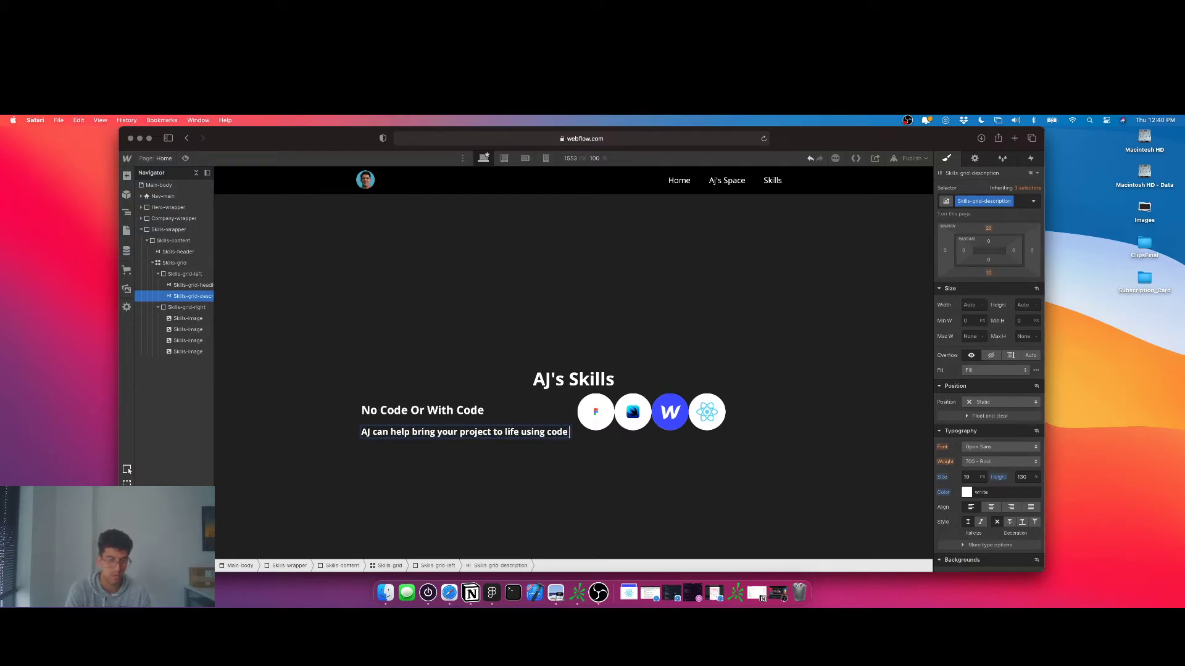
pyautogui.press('BackSpace')
pyautogui.press('BackSpace')
pyautogui.press('BackSpace')
pyautogui.press('BackSpace')
pyautogui.press('BackSpace')
pyautogui.press('BackSpace')
pyautogui.press('BackSpace')
pyautogui.press('BackSpace')
pyautogui.press('BackSpace')
pyautogui.press('BackSpace')
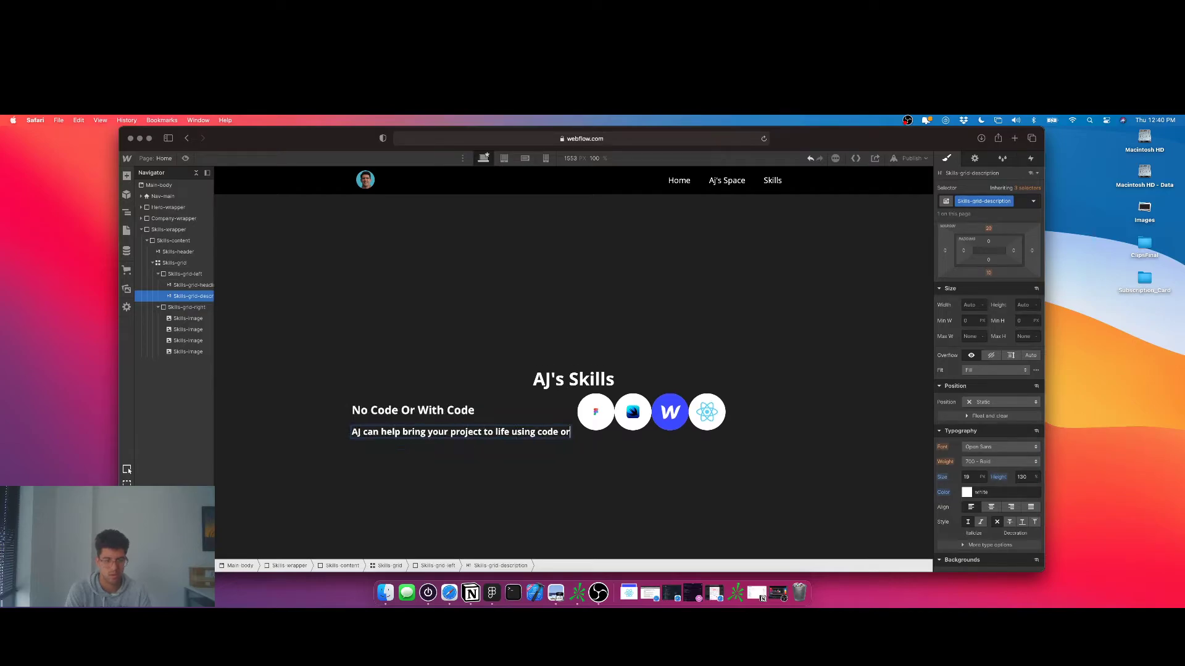
pyautogui.press('BackSpace')
pyautogui.press('BackSpace')
pyautogui.press('BackSpace')
pyautogui.press('BackSpace')
pyautogui.press('BackSpace')
pyautogui.write('by coding or')
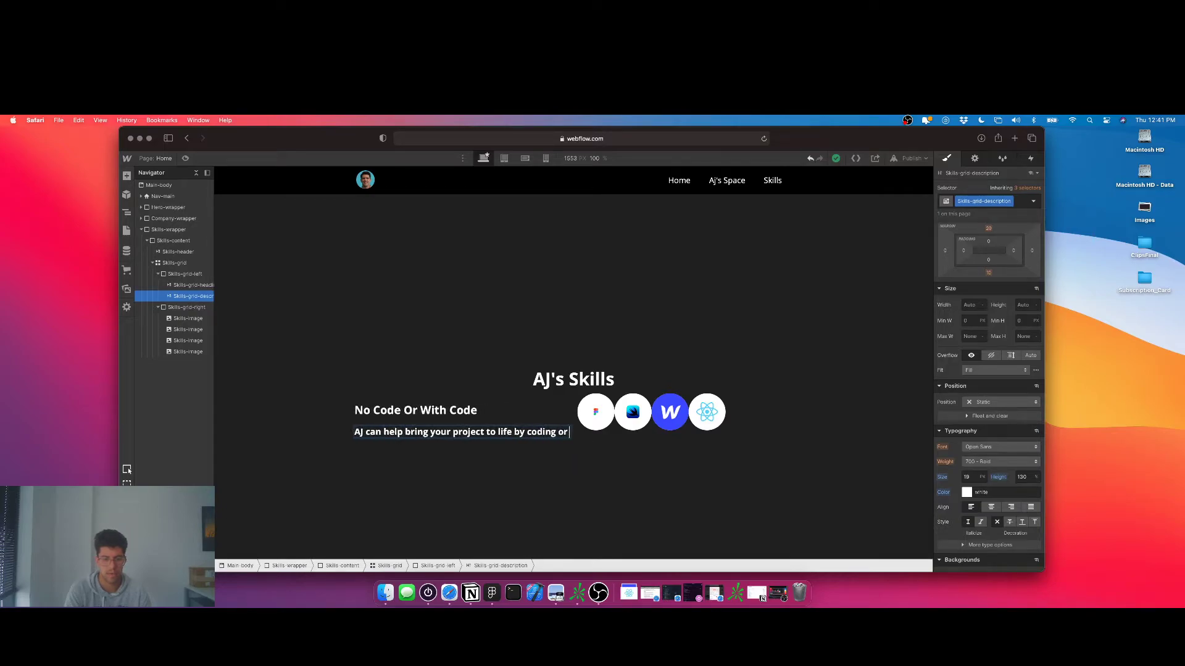
pyautogui.write(' by using No Code')
# - Change "No Code" at the end of the description to "no-code"
pyautogui.click(382, 438)
pyautogui.press('BackSpace')
pyautogui.press('Left')
pyautogui.press('BackSpace')
pyautogui.write('n')
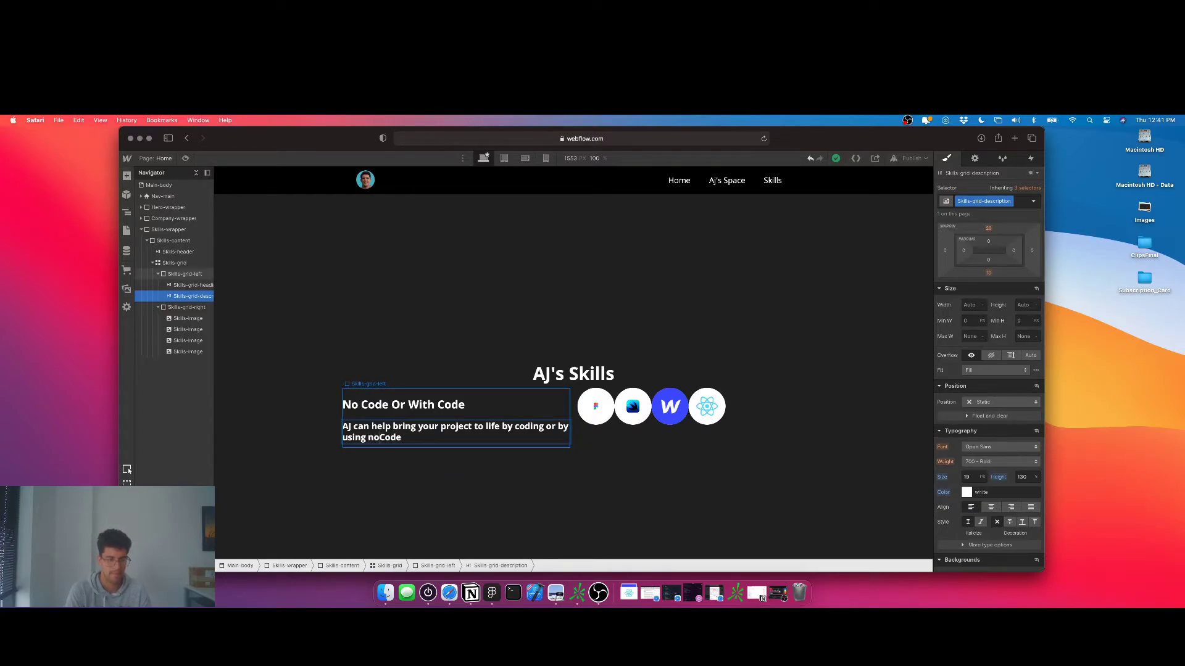
pyautogui.press('BackSpace')
pyautogui.press('BackSpace')
pyautogui.press('BackSpace')
# - Add to the description: "To the right are the tools & languages he's most comfortable using when it comes to bringing projects to life."
pyautogui.write('the right are the skillsets he')
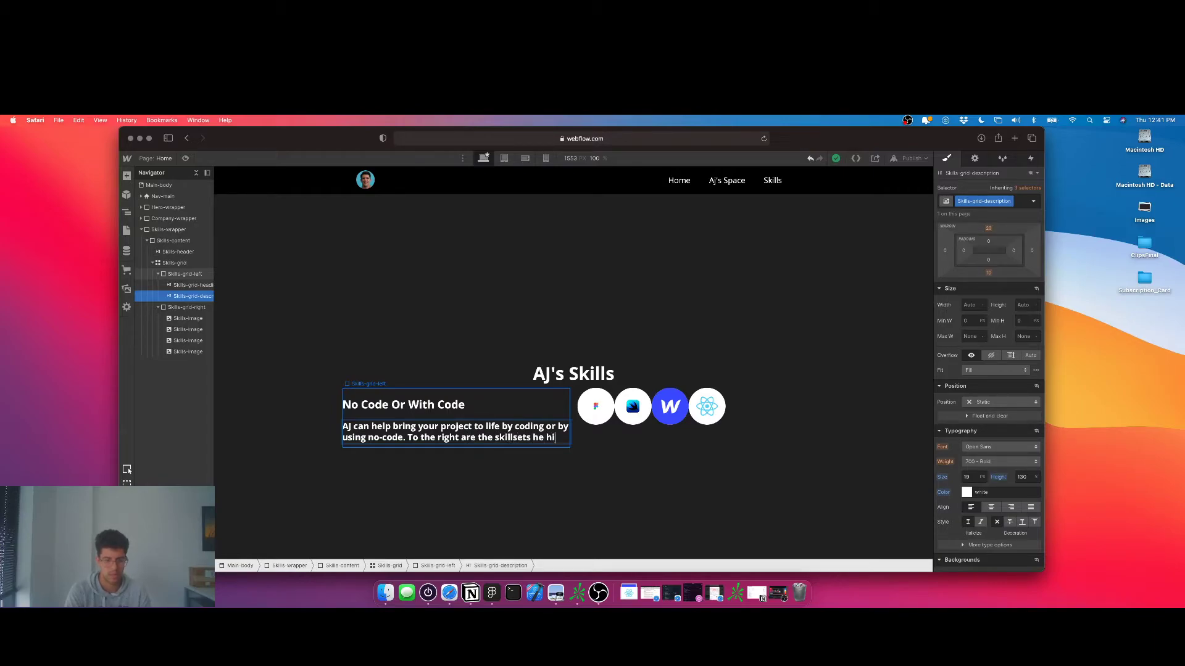
pyautogui.press('BackSpace')
pyautogui.press('BackSpace')
pyautogui.press('BackSpace')
pyautogui.press('BackSpace')
pyautogui.write("tools & languages he's mo")
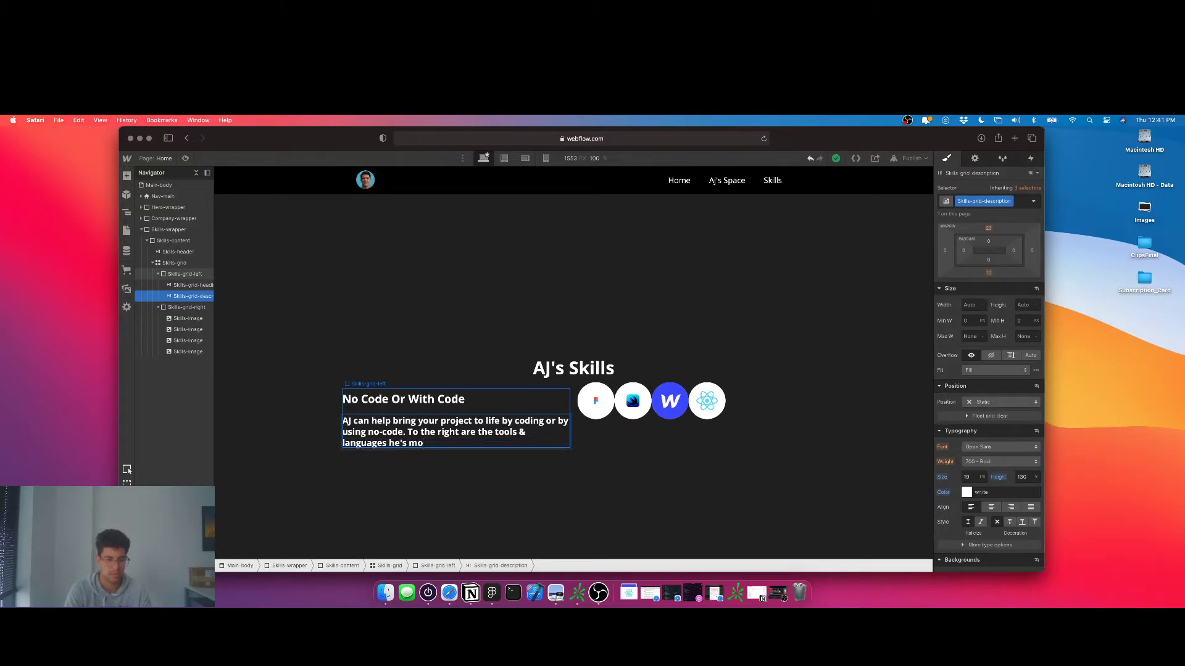
pyautogui.write('st ocomfortable using when it comes to bringing projects to life.')
pyautogui.click(410, 484)
# - Set the description's font weight to 400 - Normal and open its top margin for editing
pyautogui.click(401, 430)
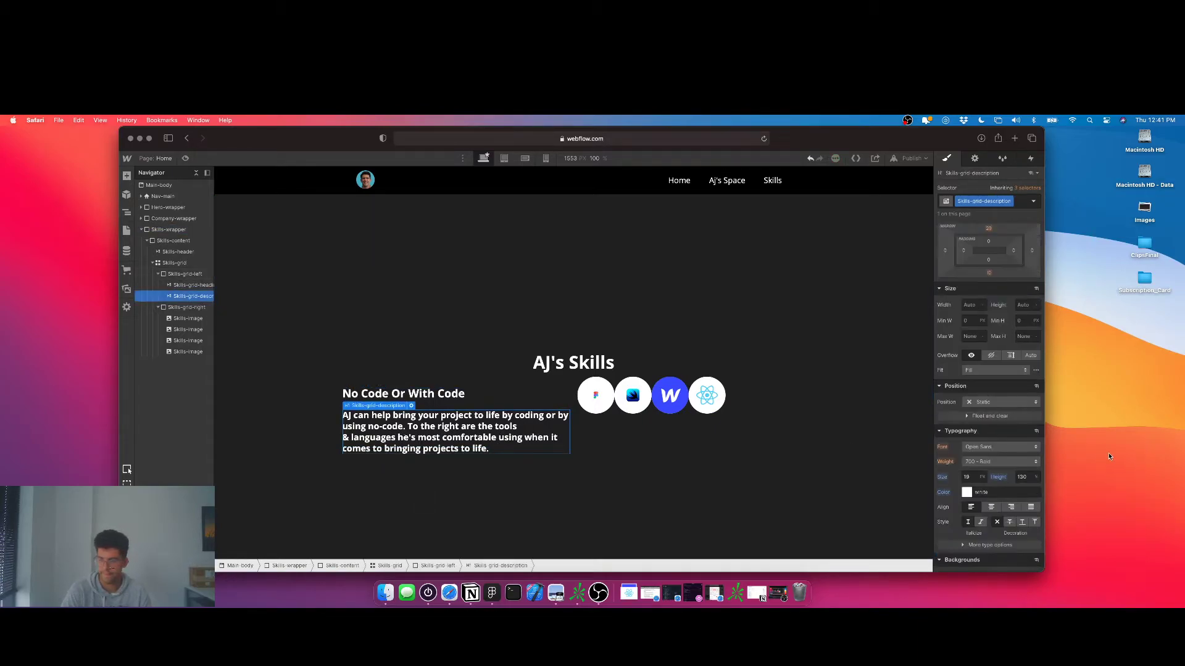
pyautogui.click(1002, 461)
pyautogui.click(995, 432)
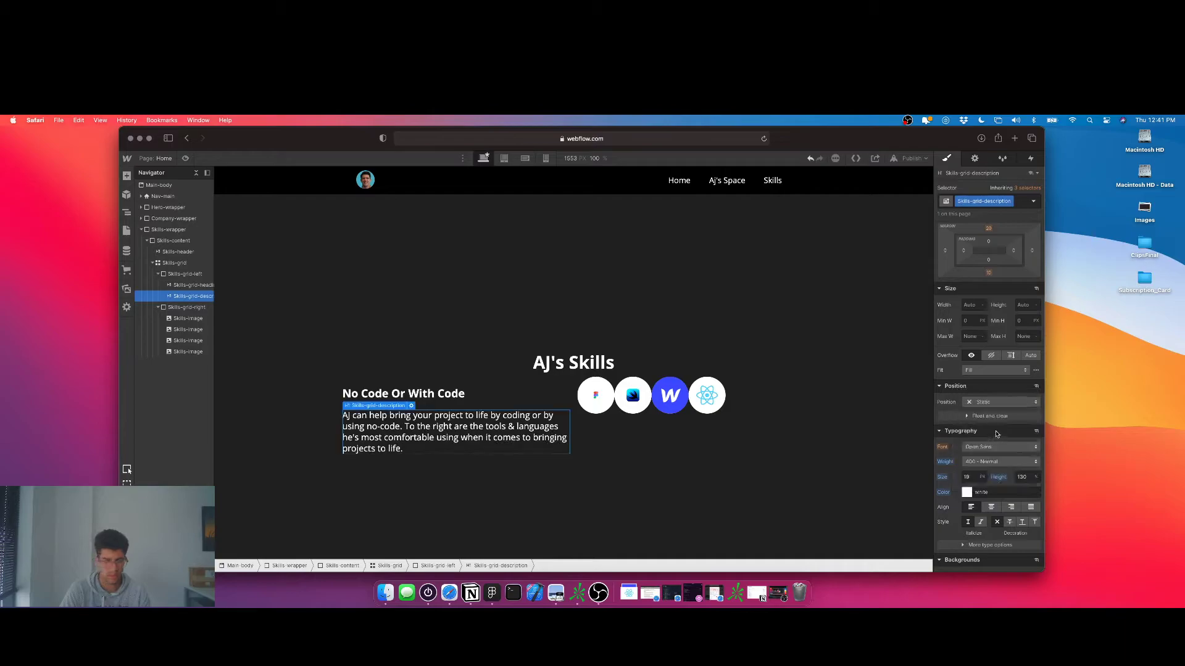
pyautogui.click(988, 228)
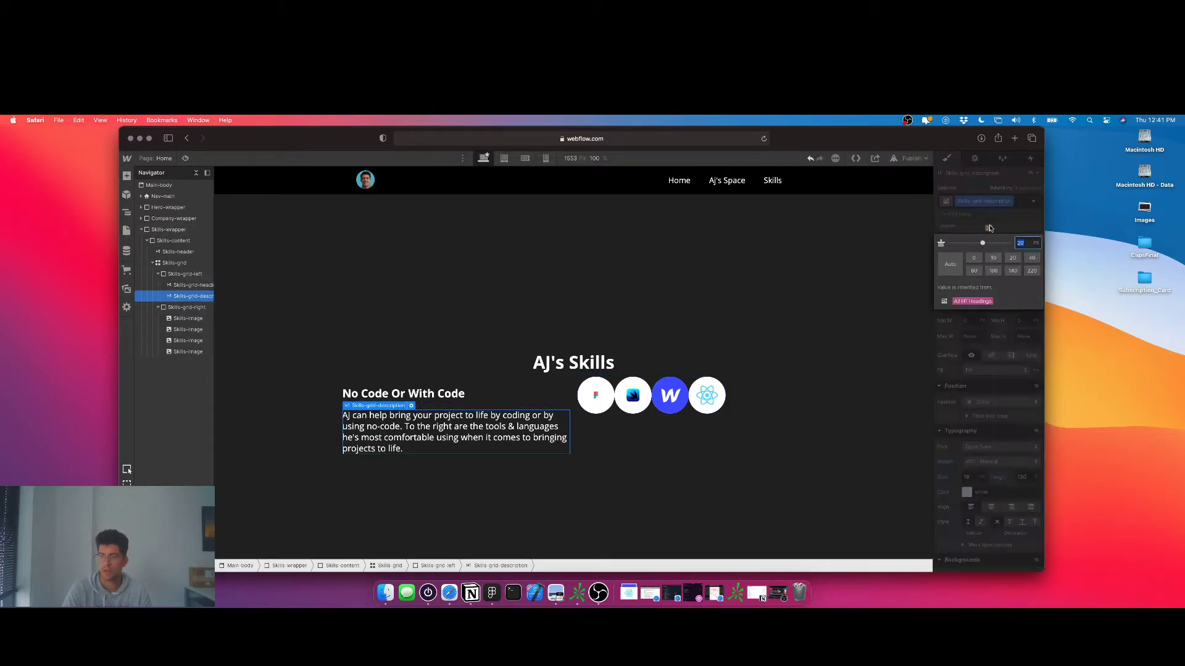
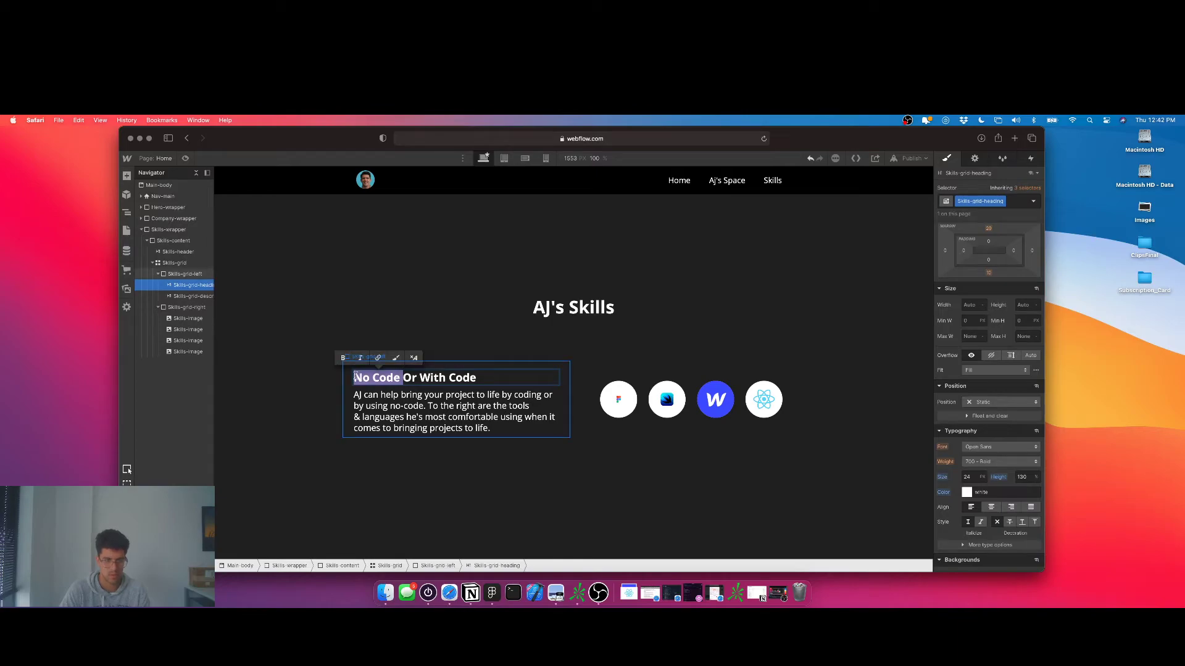
# - Wrap "No Code" and the final word "Code" in the skills heading in separate text spans
pyautogui.click(398, 379)
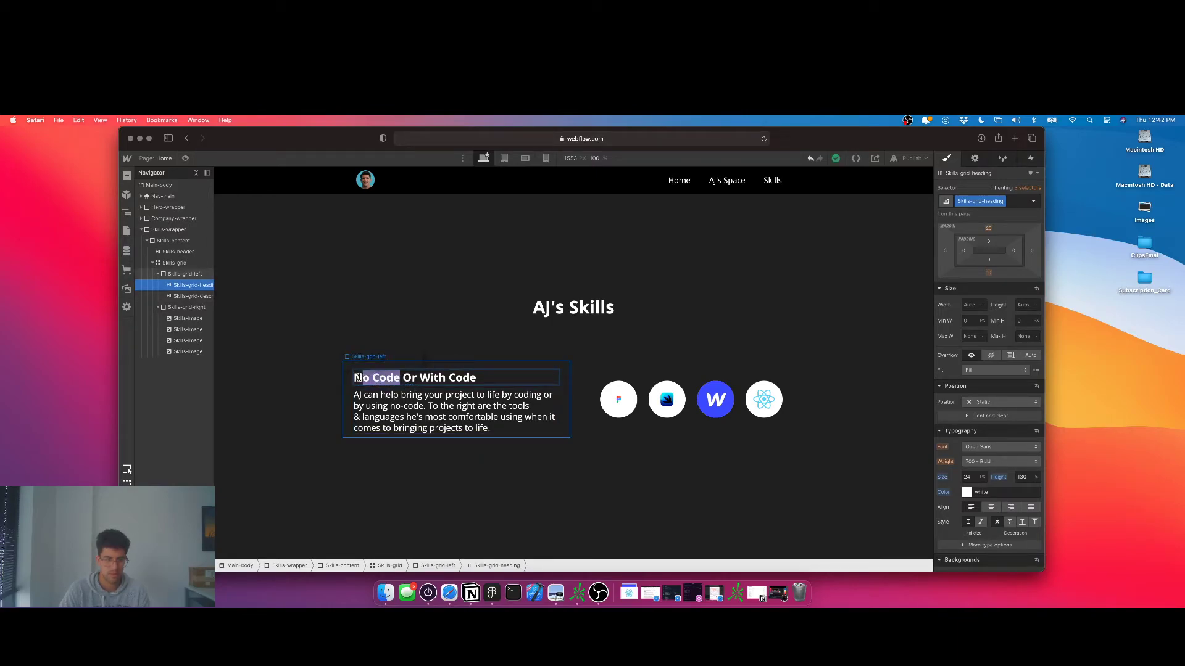
pyautogui.click(397, 361)
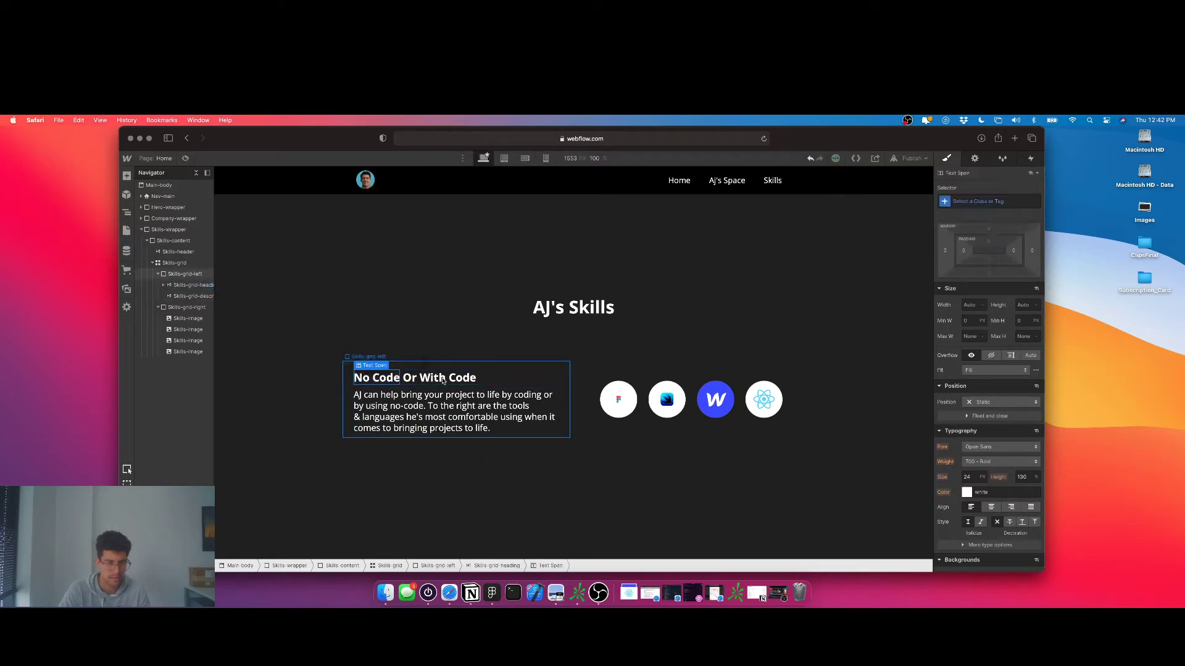
pyautogui.click(476, 378)
pyautogui.doubleClick(474, 377)
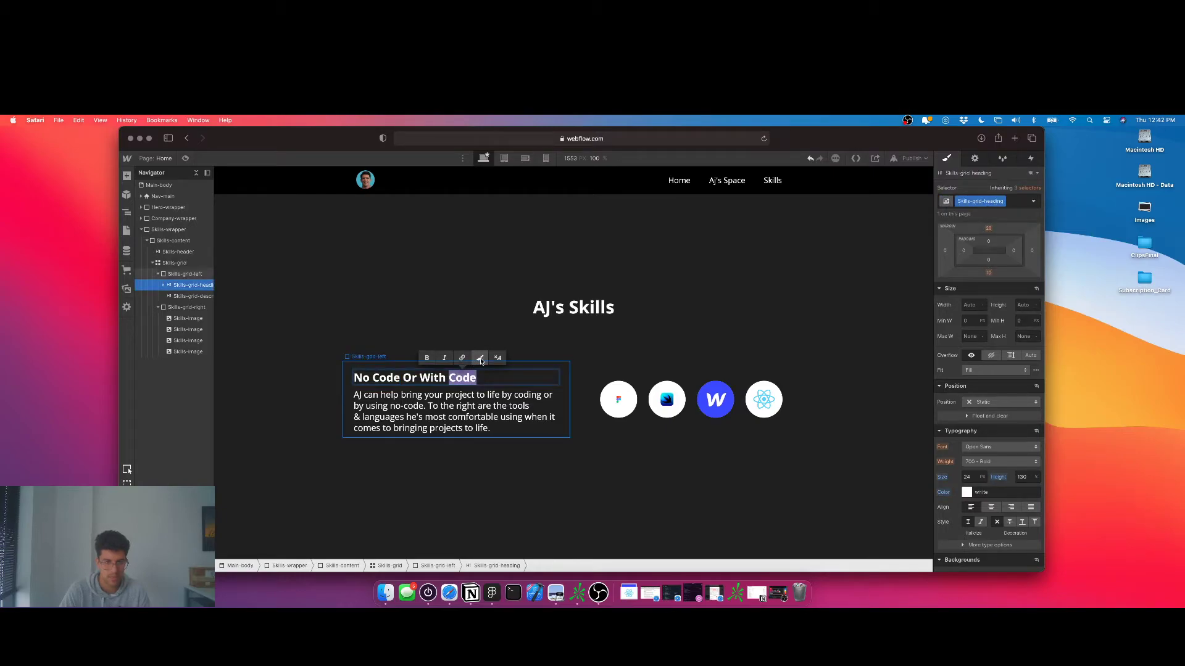
pyautogui.click(481, 361)
# - Give the "No Code" text span the new class Skills-no-code-span
pyautogui.click(388, 383)
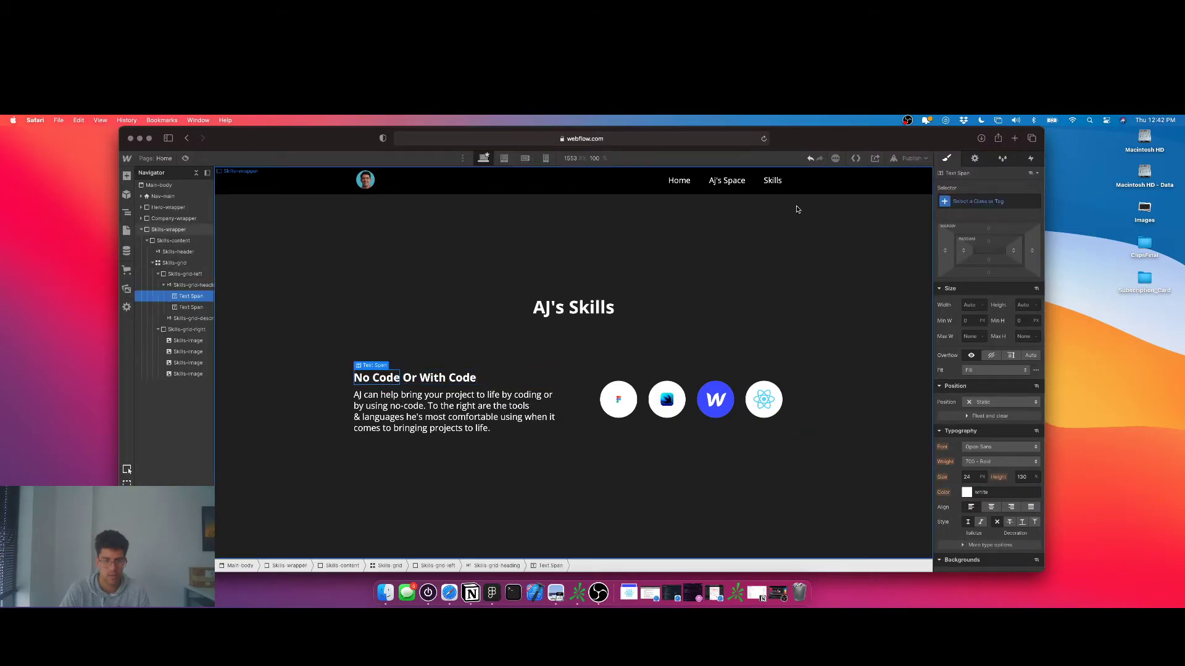
pyautogui.click(943, 202)
pyautogui.write('Skills-no')
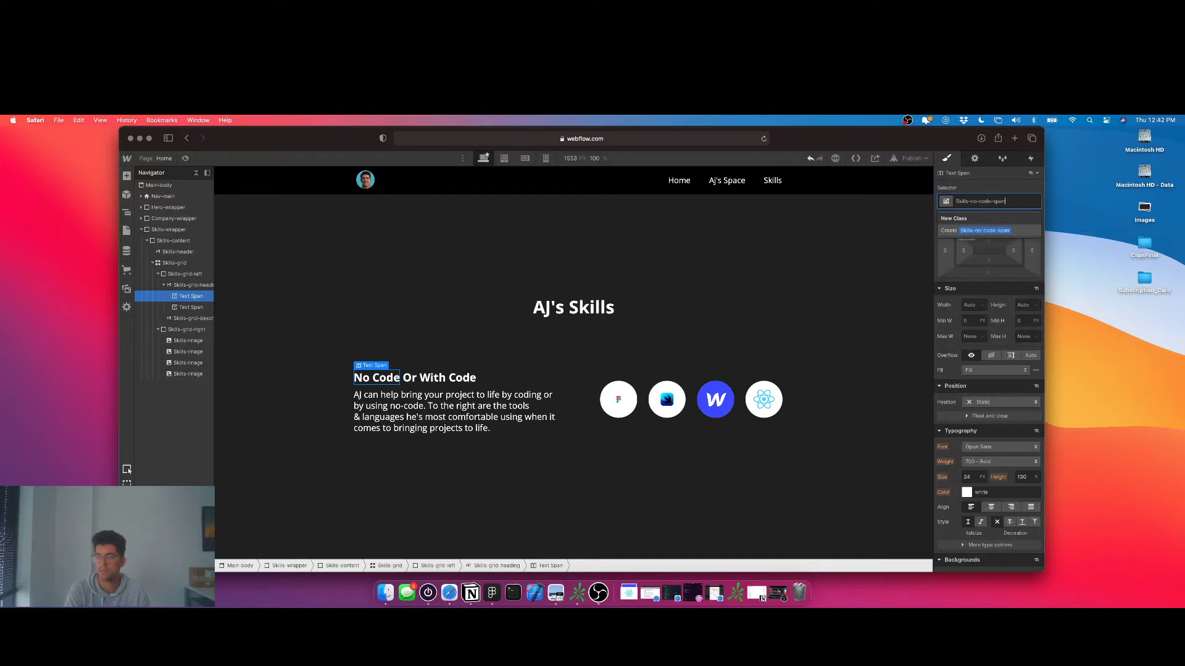
pyautogui.write('-code-span')
pyautogui.press('Return')
# - Give the text span on the final word "Code" the new class Skills-code-span
pyautogui.click(462, 378)
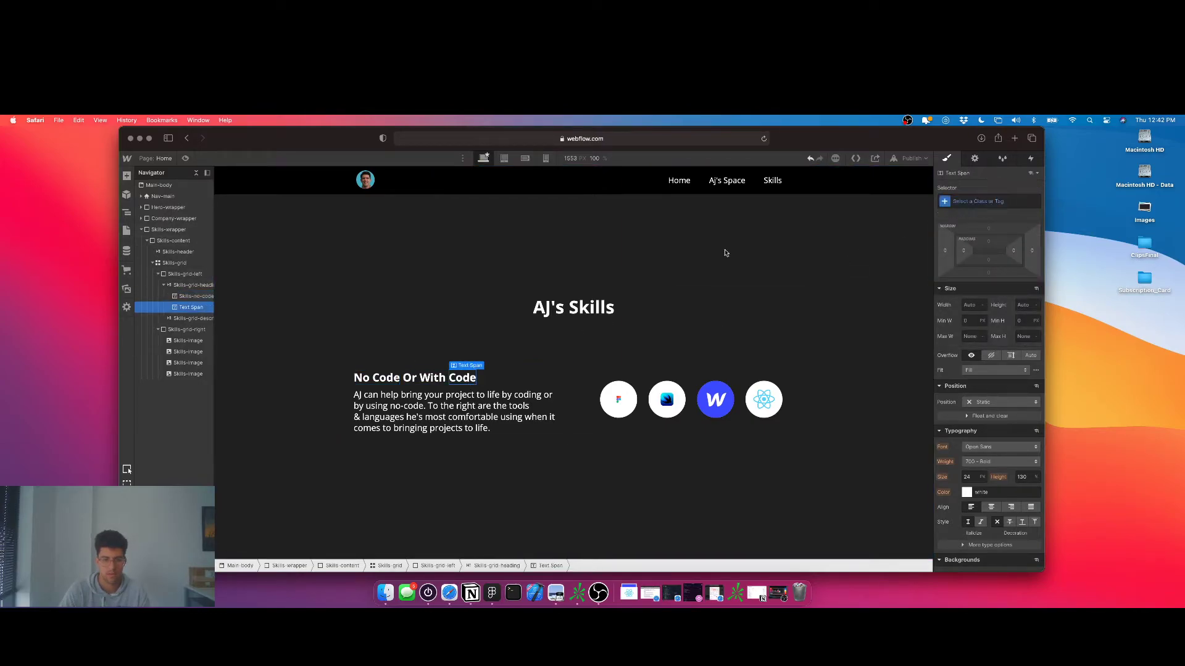
pyautogui.click(943, 202)
pyautogui.write('Skills-co')
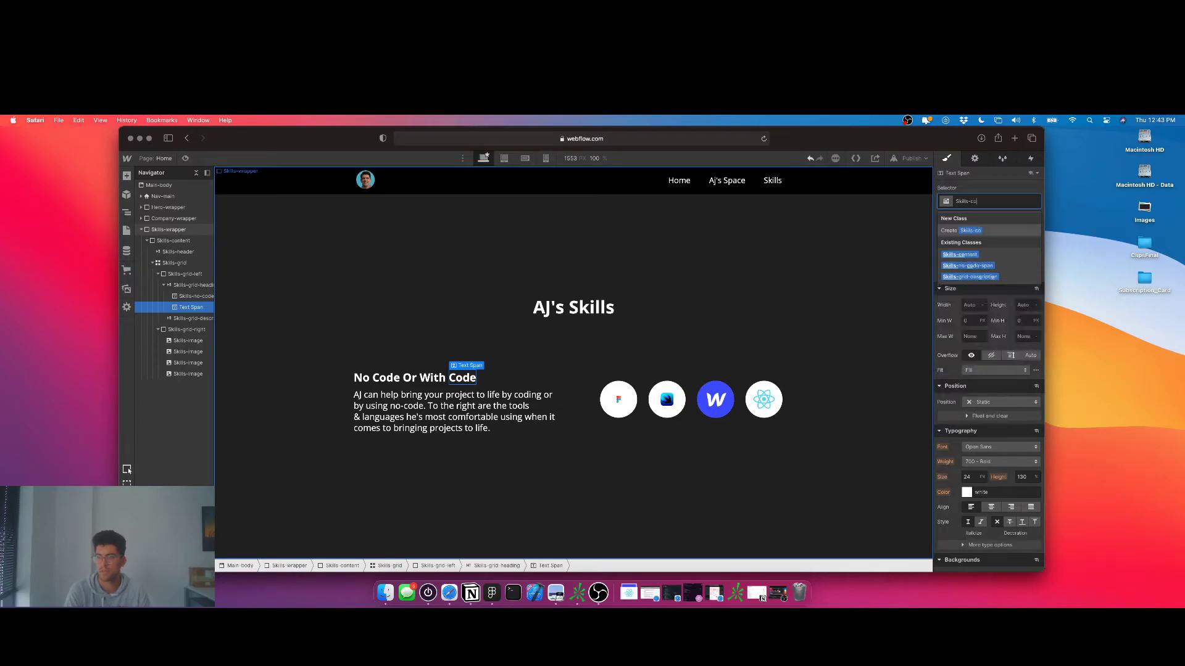
pyautogui.write('de-span')
pyautogui.press('Return')
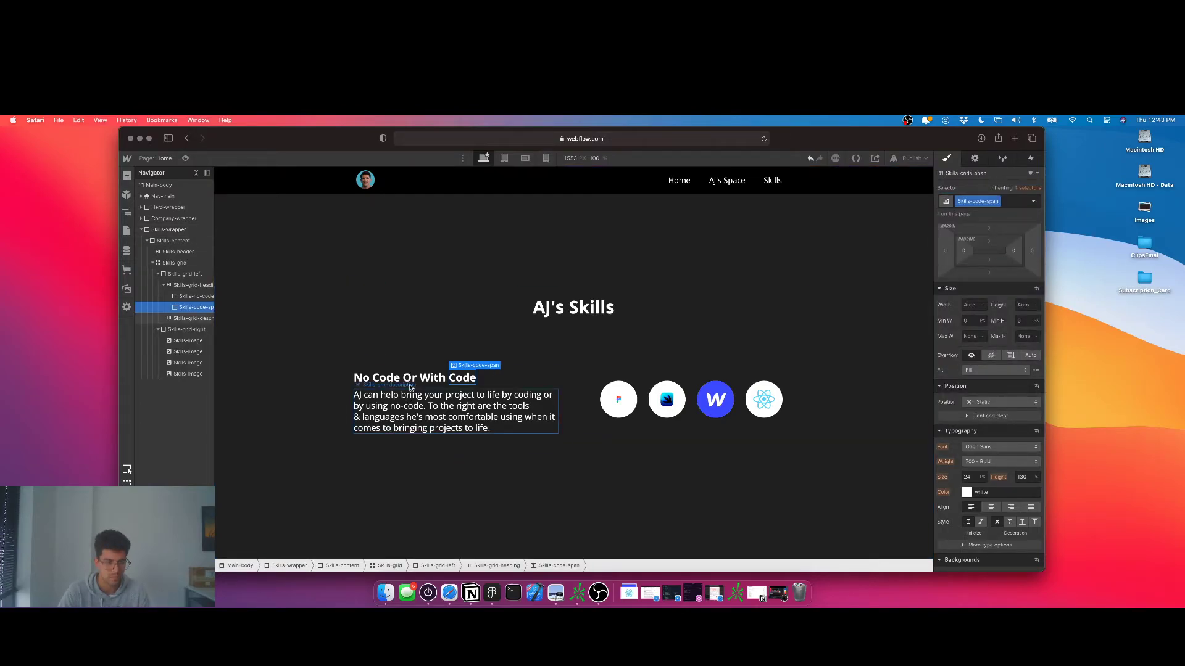
pyautogui.scroll(5, 407, 383)
pyautogui.scroll(8, 407, 384)
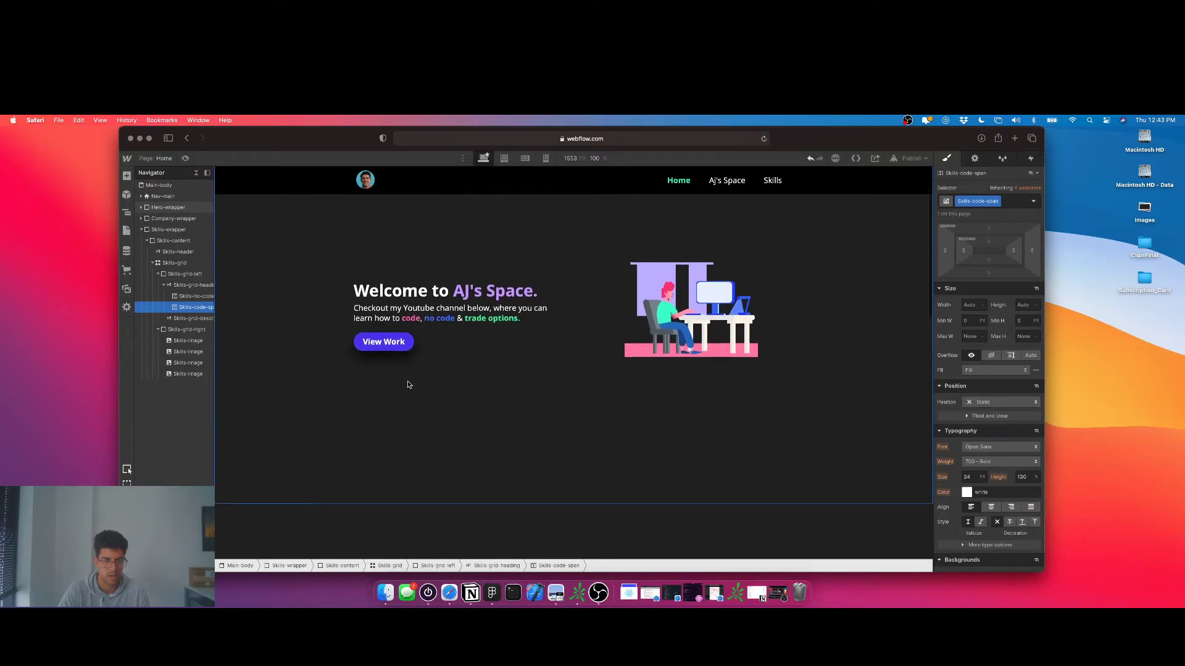
pyautogui.scroll(-12, 407, 386)
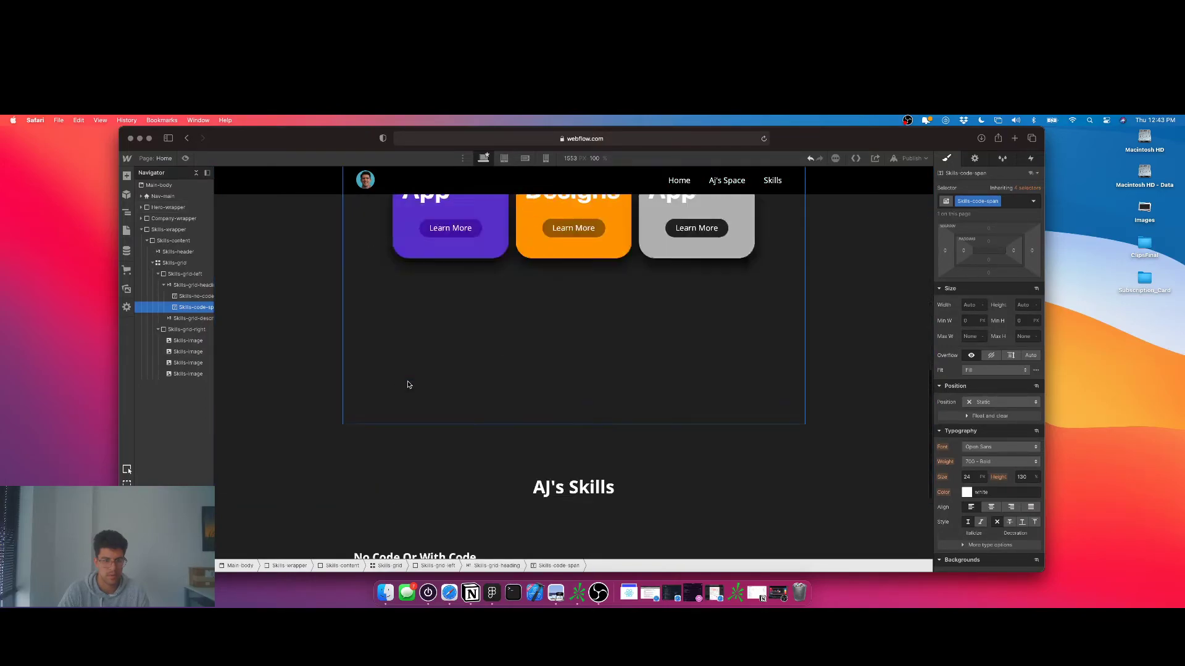
pyautogui.click(379, 379)
pyautogui.scroll(5, 419, 383)
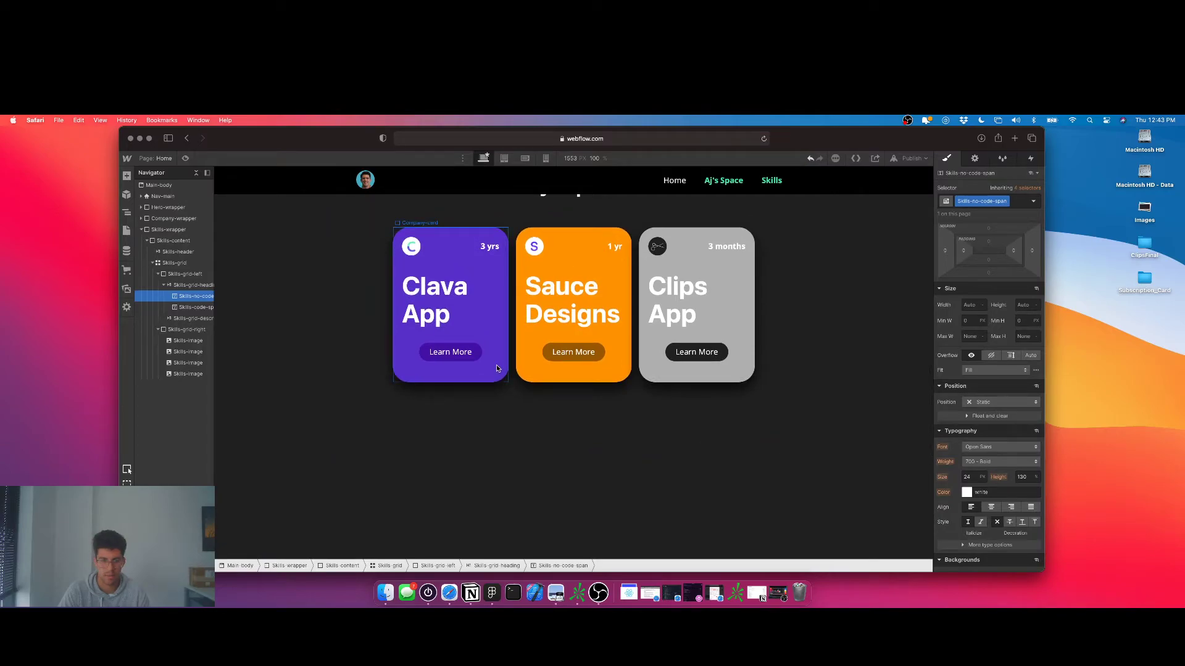
pyautogui.click(443, 373)
pyautogui.scroll(-10, 983, 412)
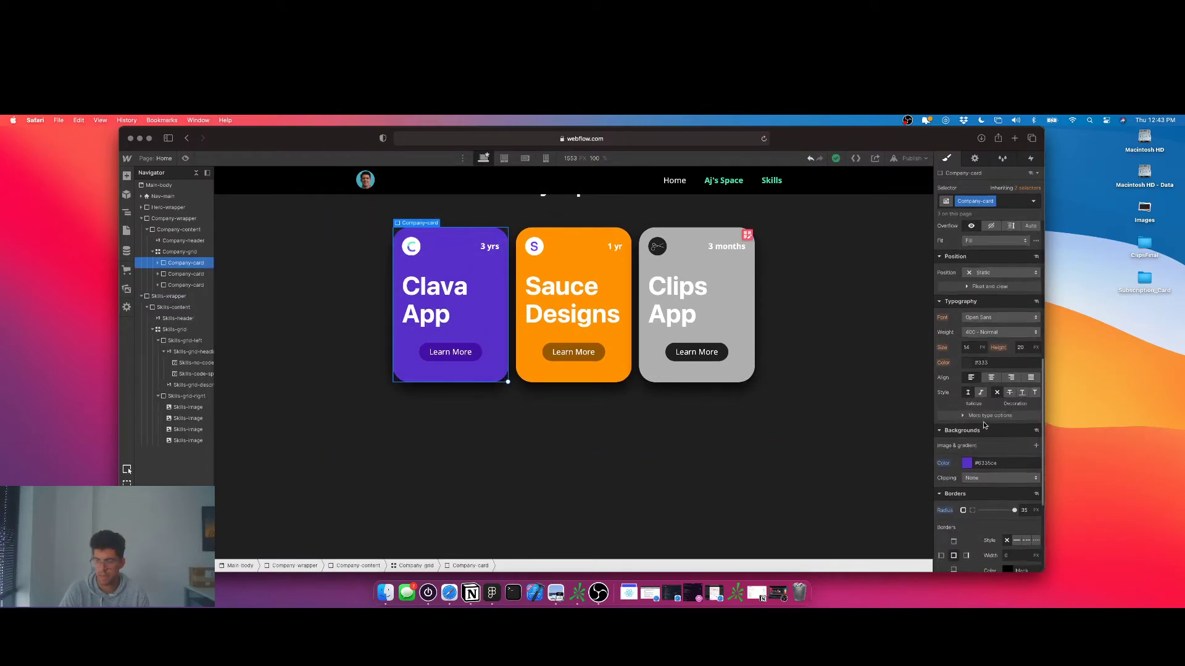
pyautogui.scroll(-2, 485, 403)
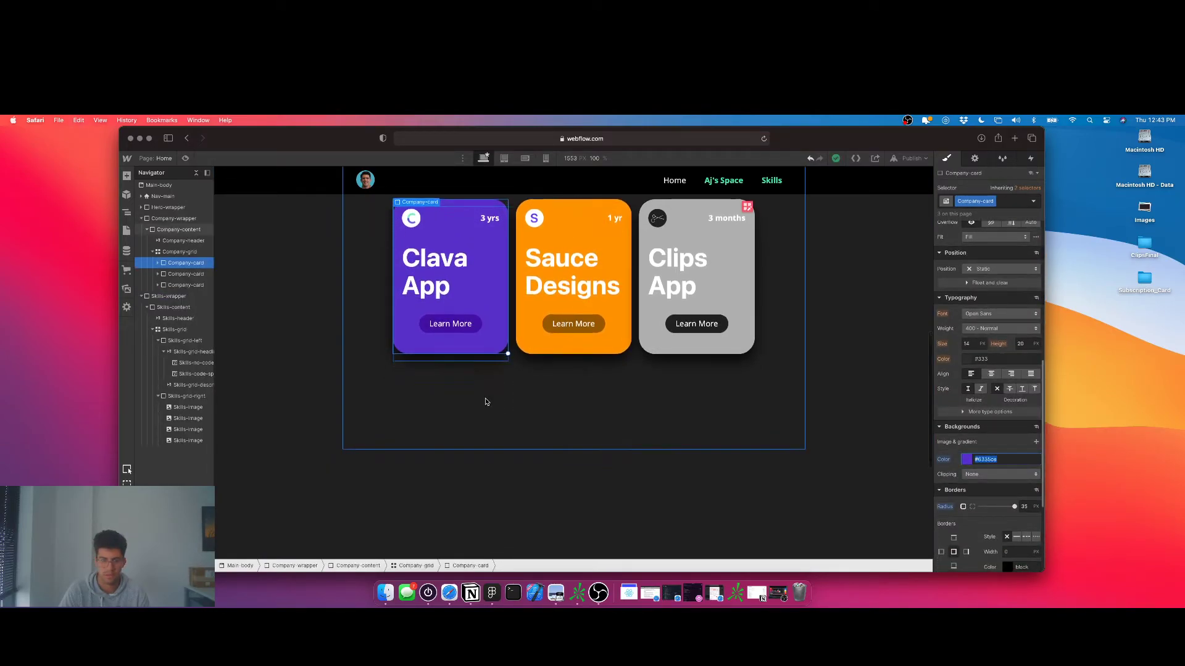
# - Apply the orange Sauce Designs card's background color, #ff9d00, as the text color of the skills heading's "No Code" span
pyautogui.click(531, 316)
pyautogui.scroll(-5, 556, 370)
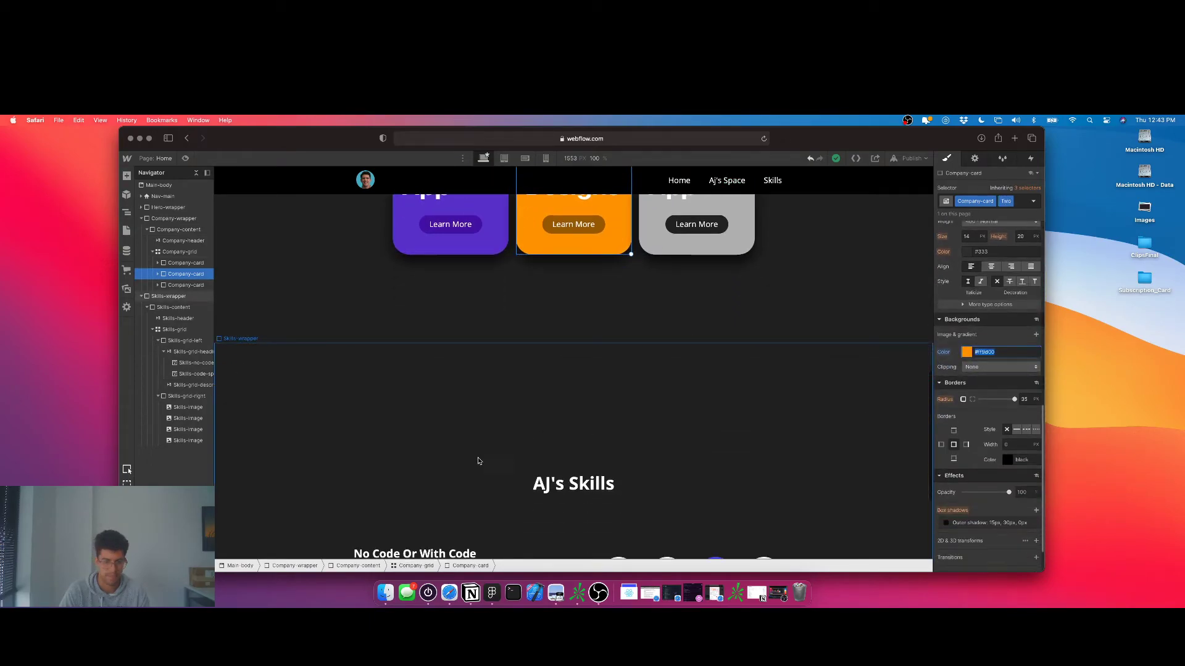
pyautogui.click(376, 488)
pyautogui.scroll(5, 990, 400)
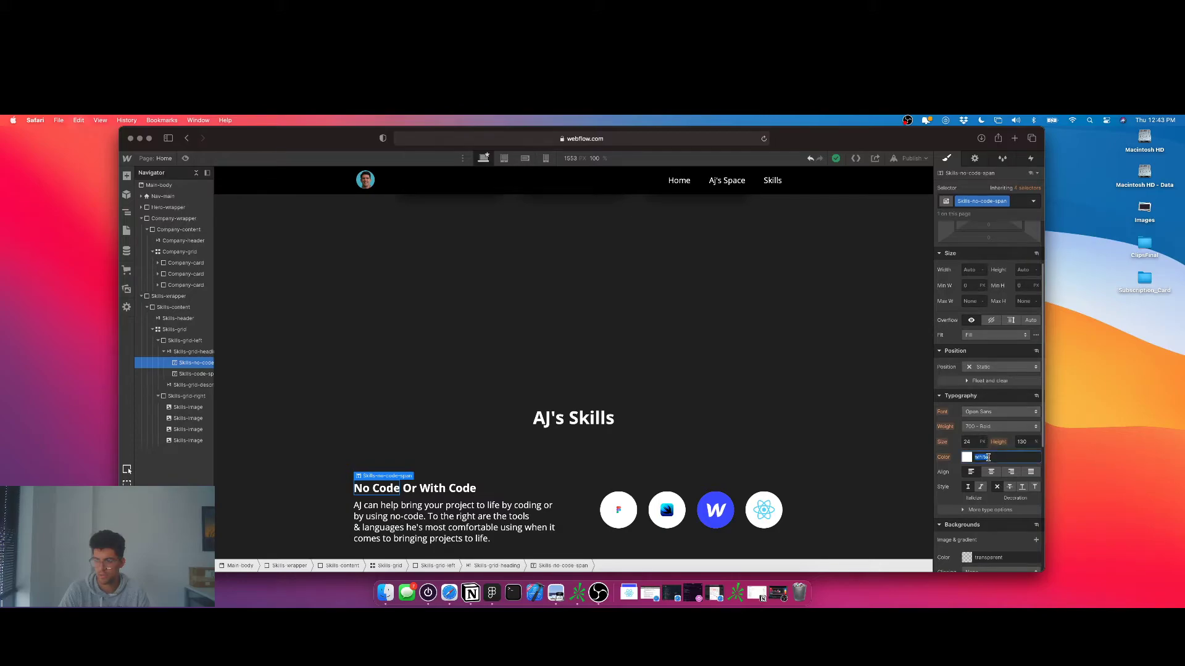
pyautogui.press('Return')
# - Color the heading's "Code" span with the Clava App card's purple #6335cc, and lighten that purple in the color picker
pyautogui.scroll(5, 504, 334)
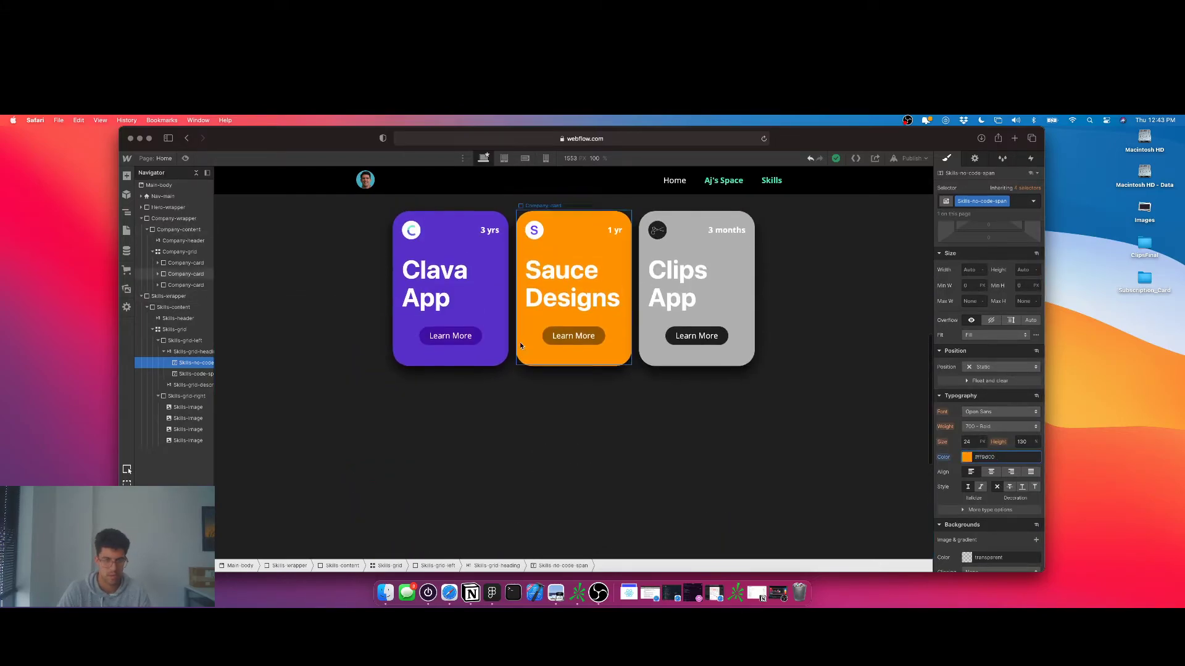
pyautogui.click(505, 334)
pyautogui.scroll(-5, 988, 501)
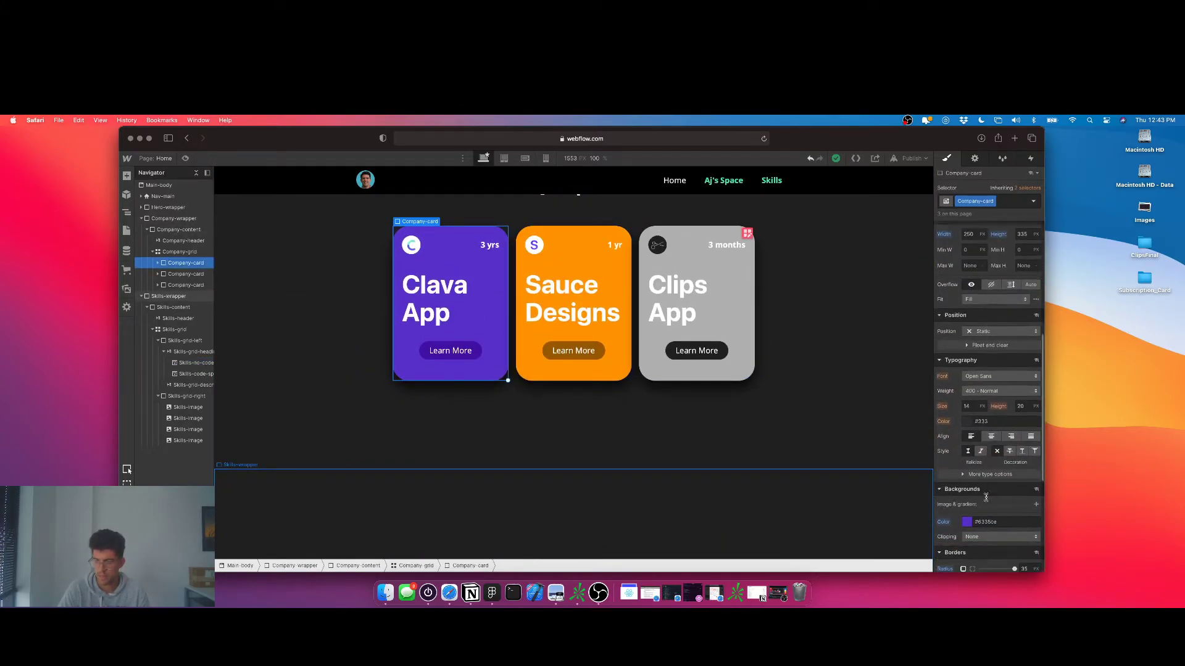
pyautogui.scroll(-5, 673, 425)
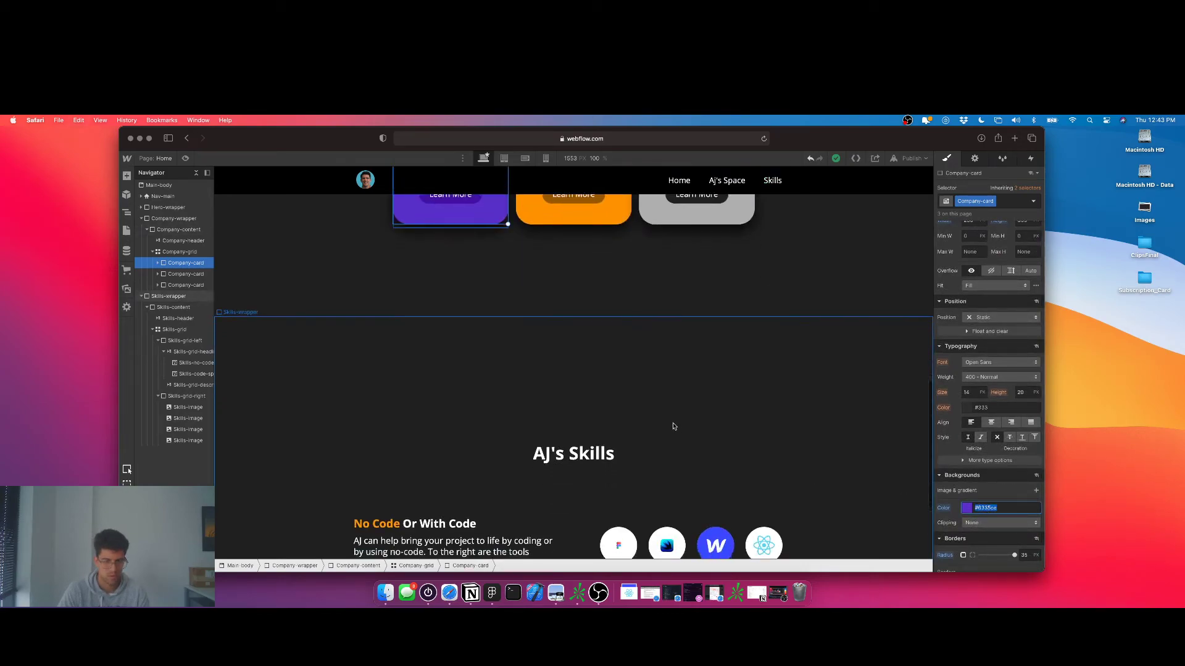
pyautogui.click(471, 470)
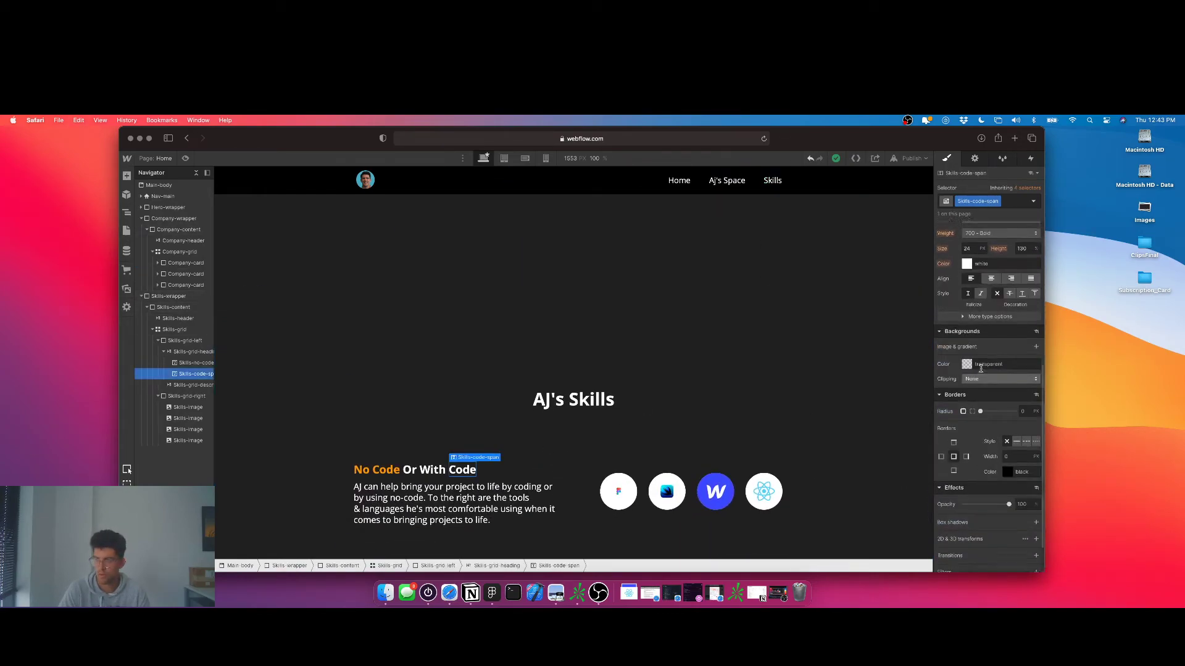
pyautogui.write('#6335cc')
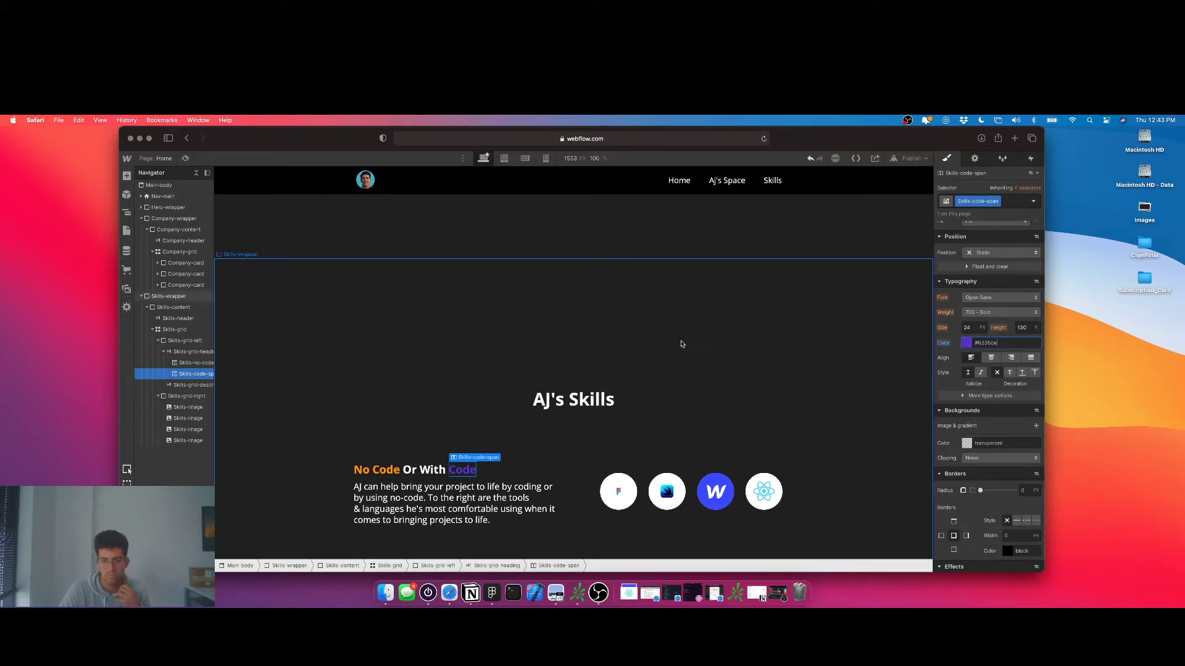
pyautogui.click(967, 343)
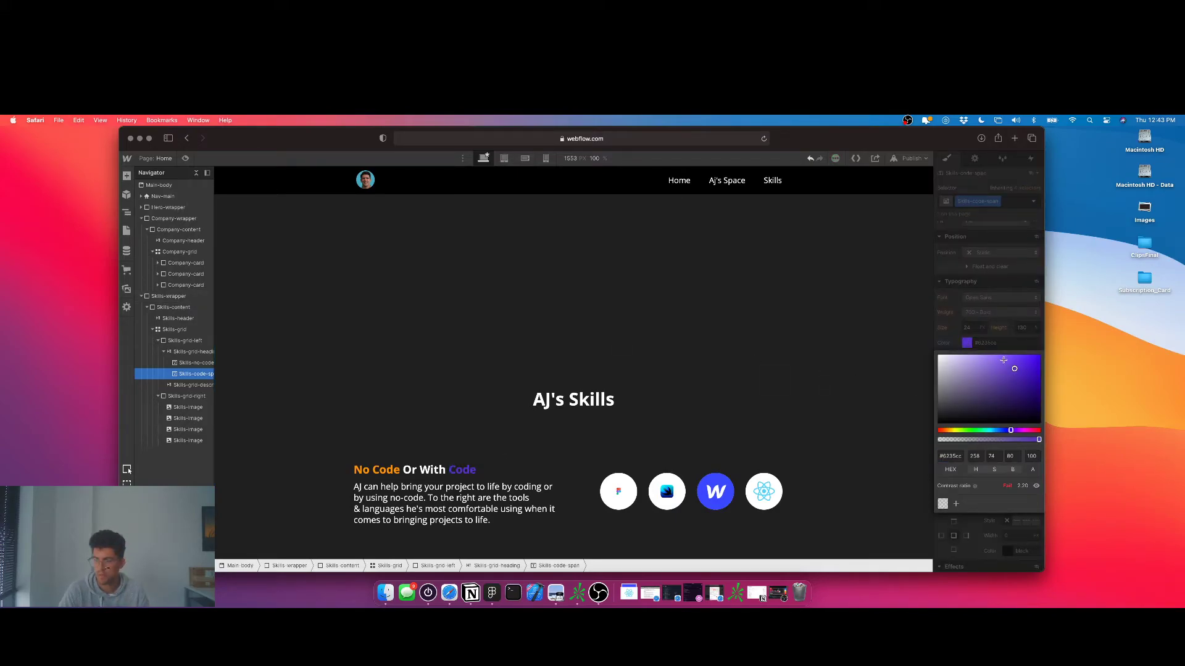
pyautogui.click(527, 339)
# - Replace "Or With" with "or" in the skills heading so it reads "No Code or Code"
pyautogui.click(439, 472)
pyautogui.doubleClick(438, 472)
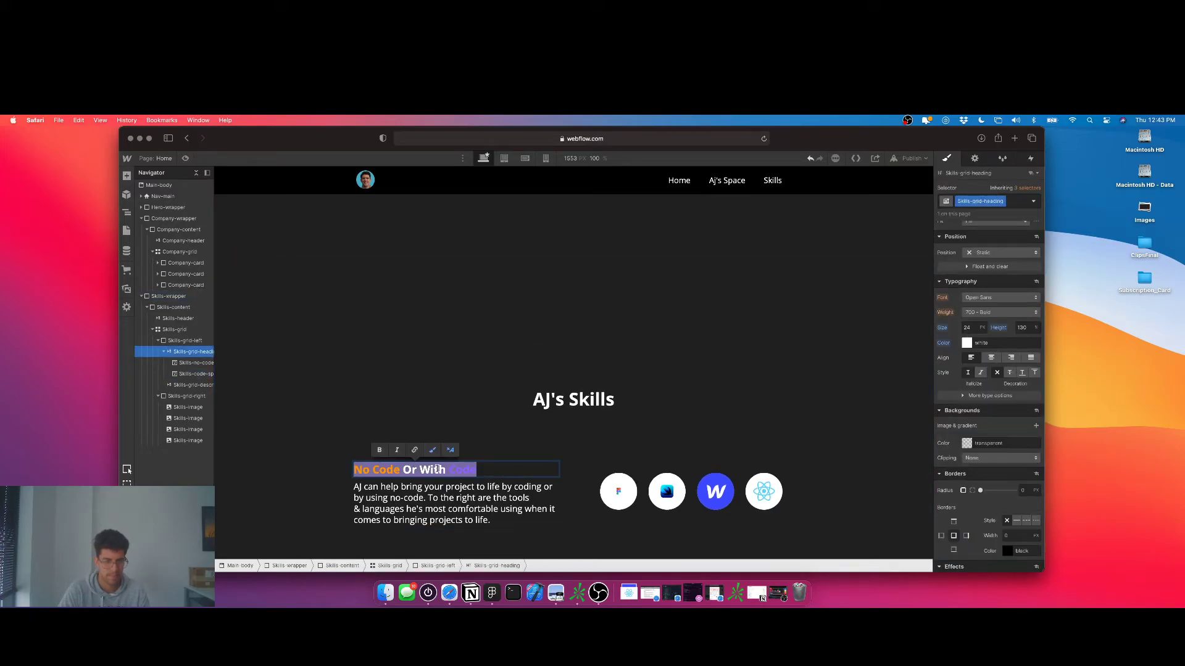
pyautogui.moveTo(446, 471)
pyautogui.mouseDown()
pyautogui.moveTo(390, 467)
pyautogui.moveTo(408, 466)
pyautogui.mouseUp()
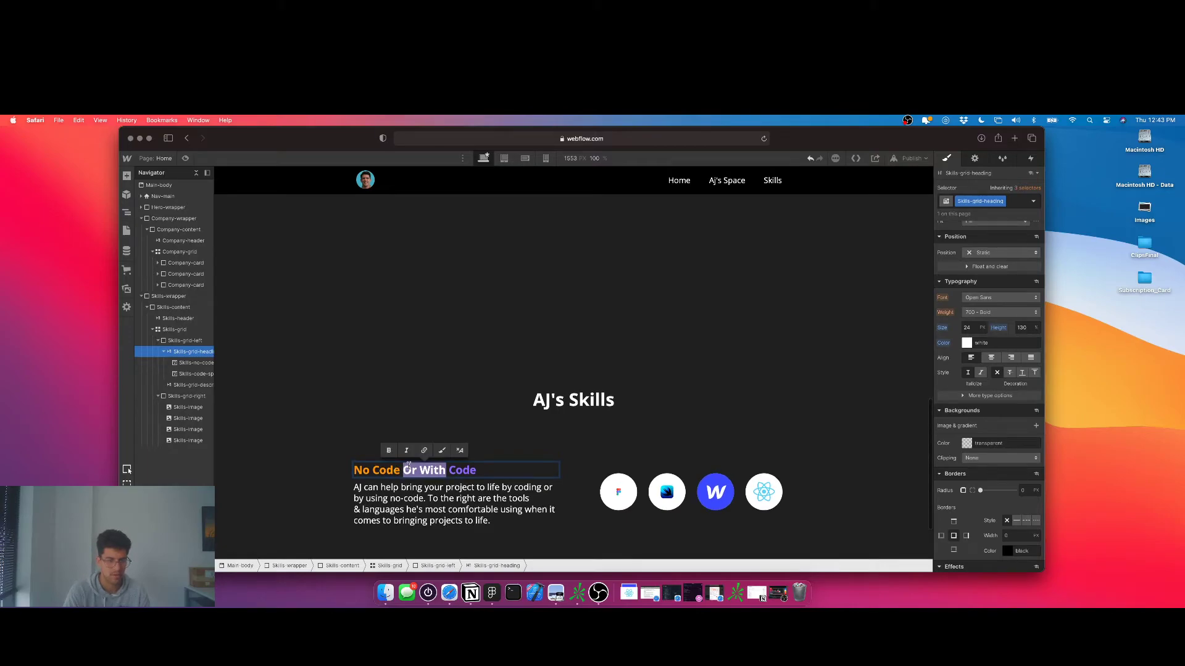
pyautogui.press('BackSpace')
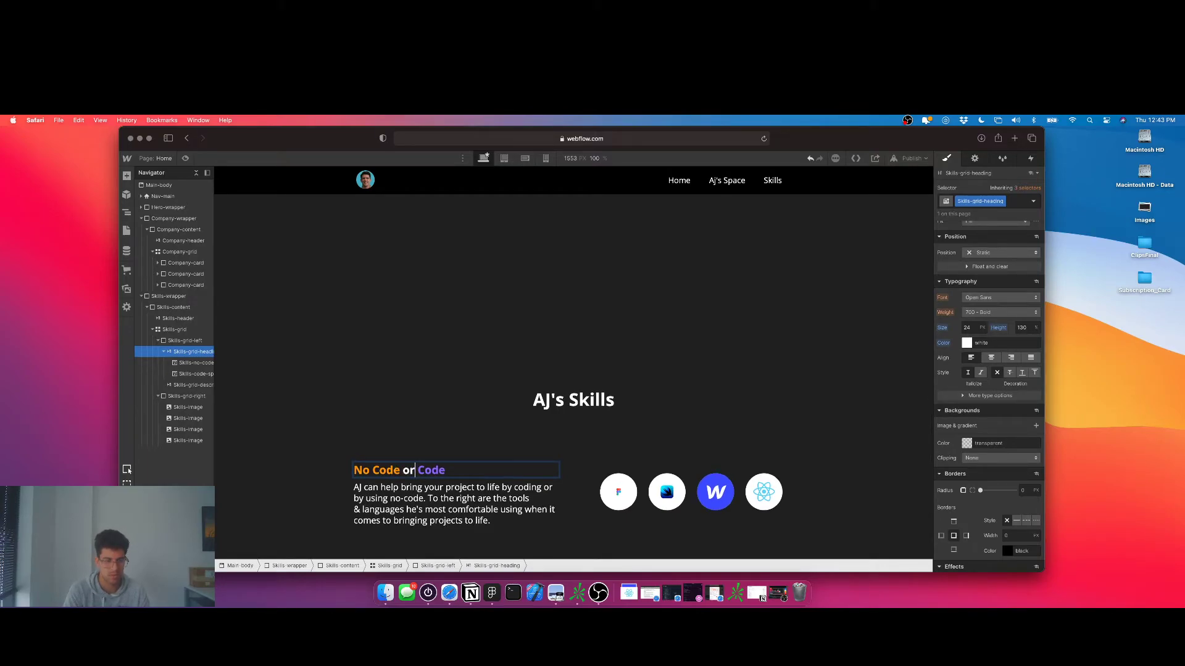
pyautogui.write('or')
pyautogui.click(386, 360)
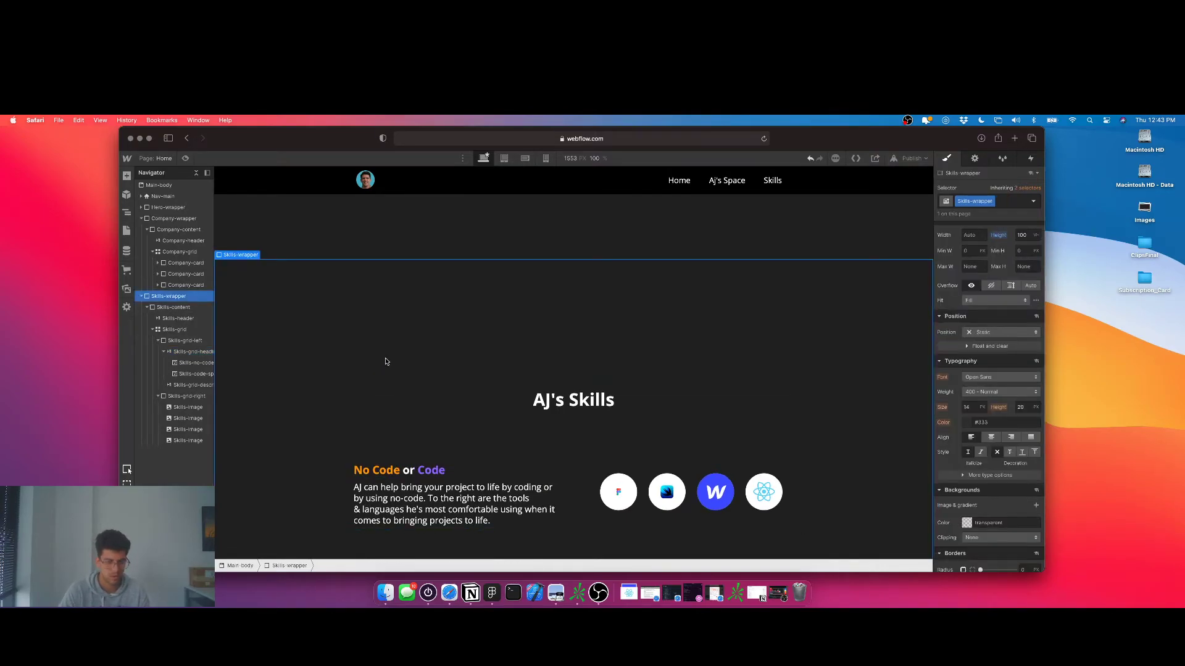
# - Add a Button element inside Skills-grid-left, below the skills description
pyautogui.scroll(-2, 387, 361)
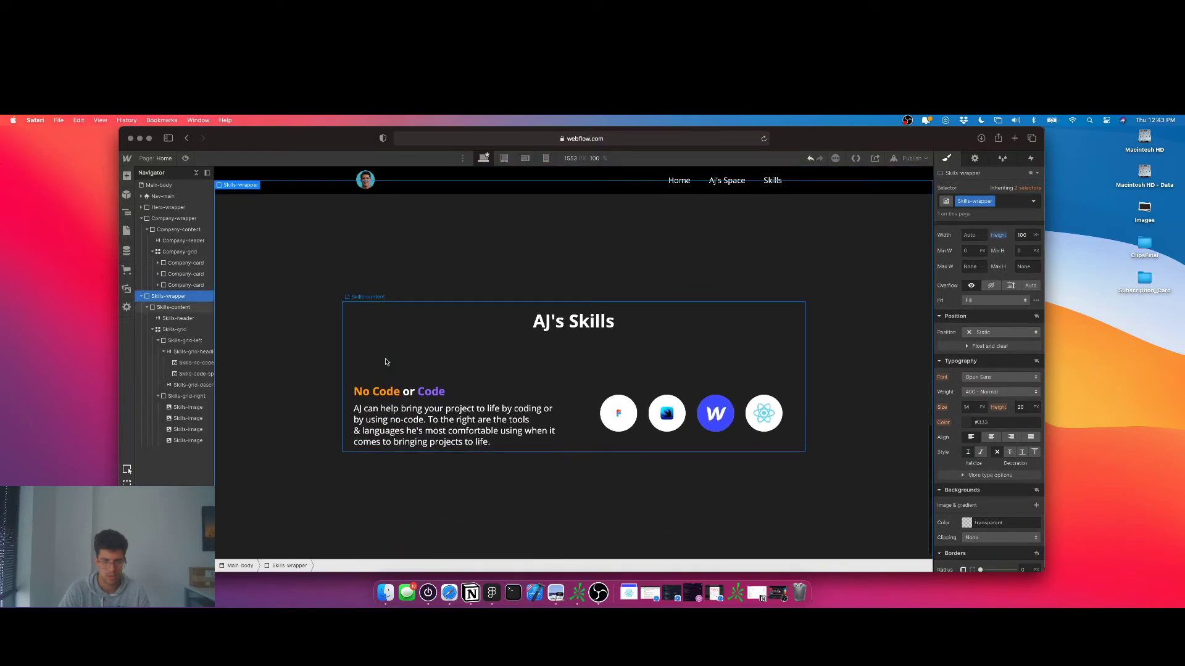
pyautogui.click(515, 444)
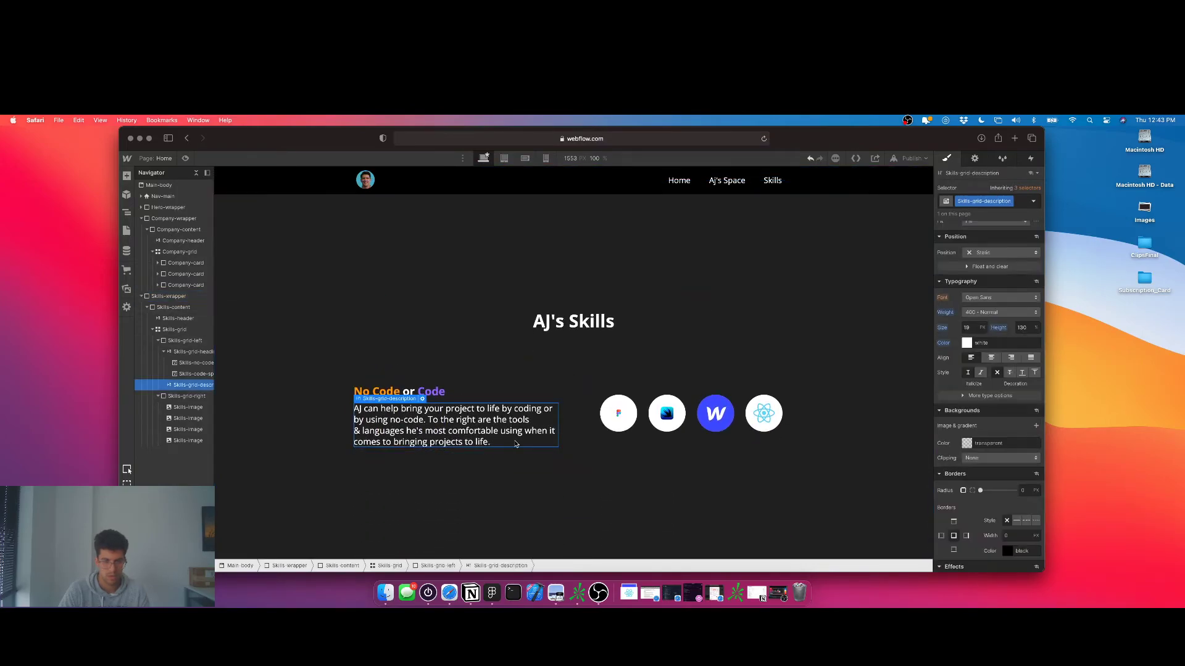
pyautogui.click(495, 401)
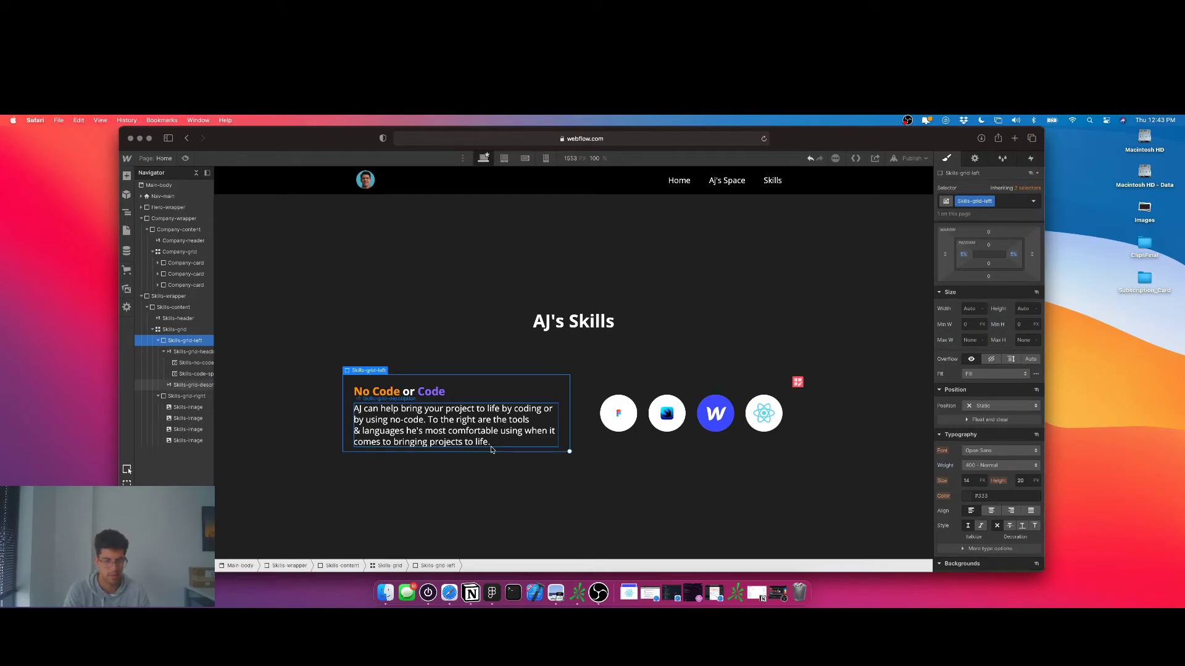
pyautogui.press('super+e')
pyautogui.write('but')
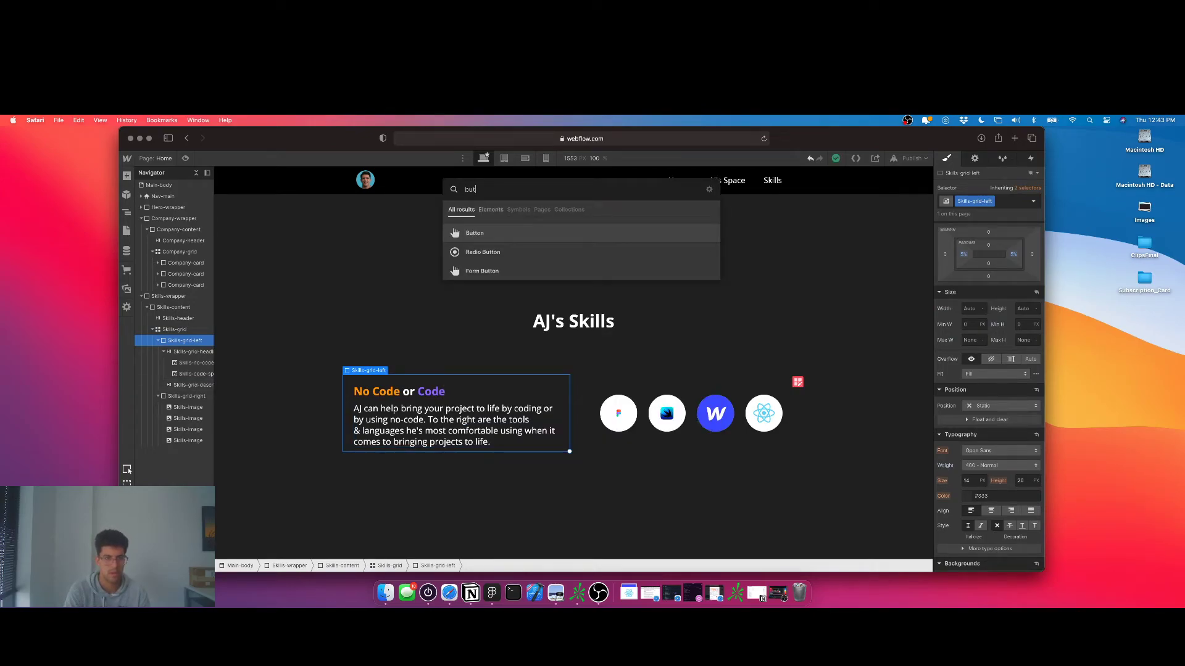
pyautogui.press('Return')
pyautogui.click(459, 472)
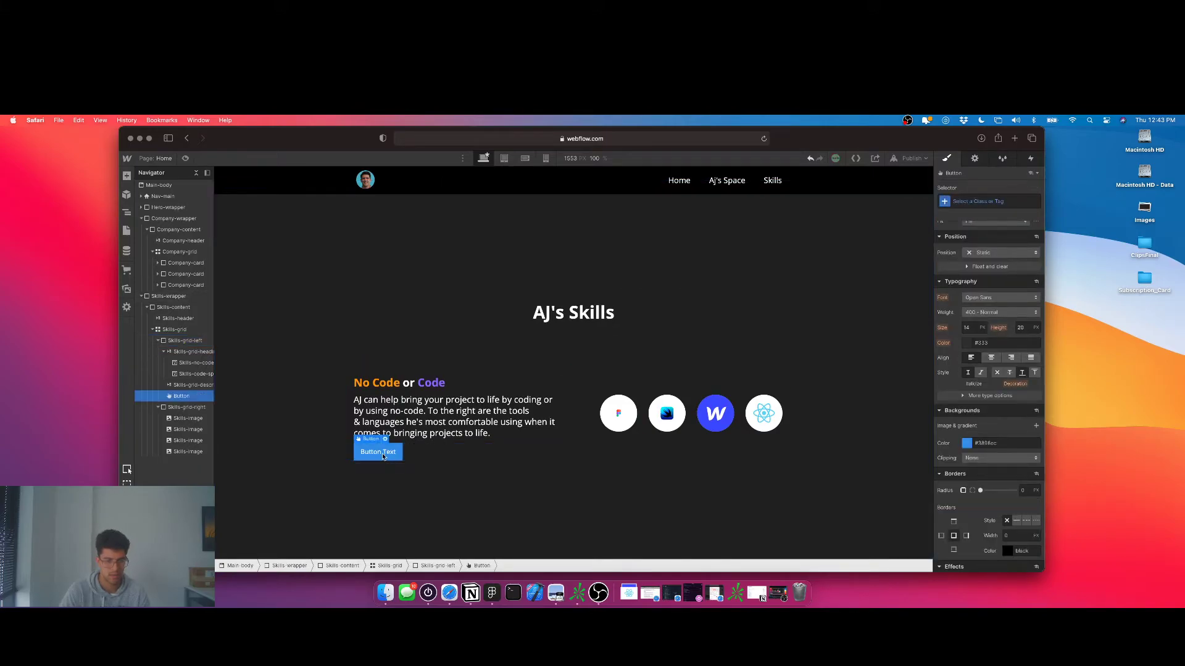
# - Change the new button's text to "Get In Touch"
pyautogui.doubleClick(380, 453)
pyautogui.write('Get In Touch')
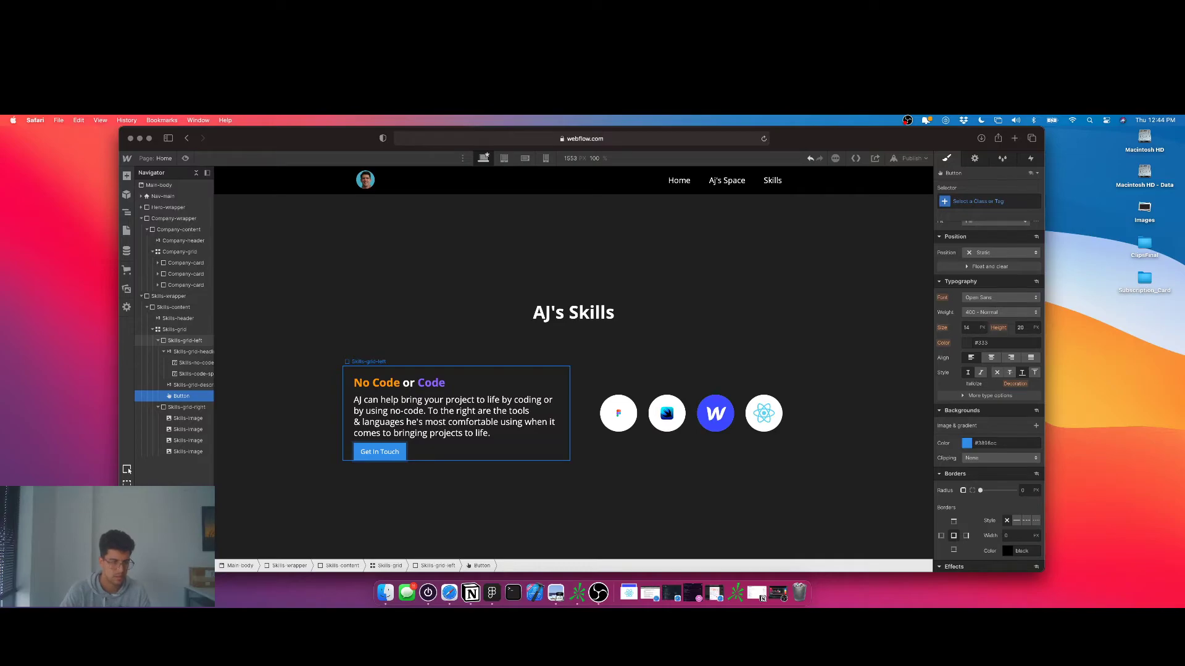
pyautogui.press('Escape')
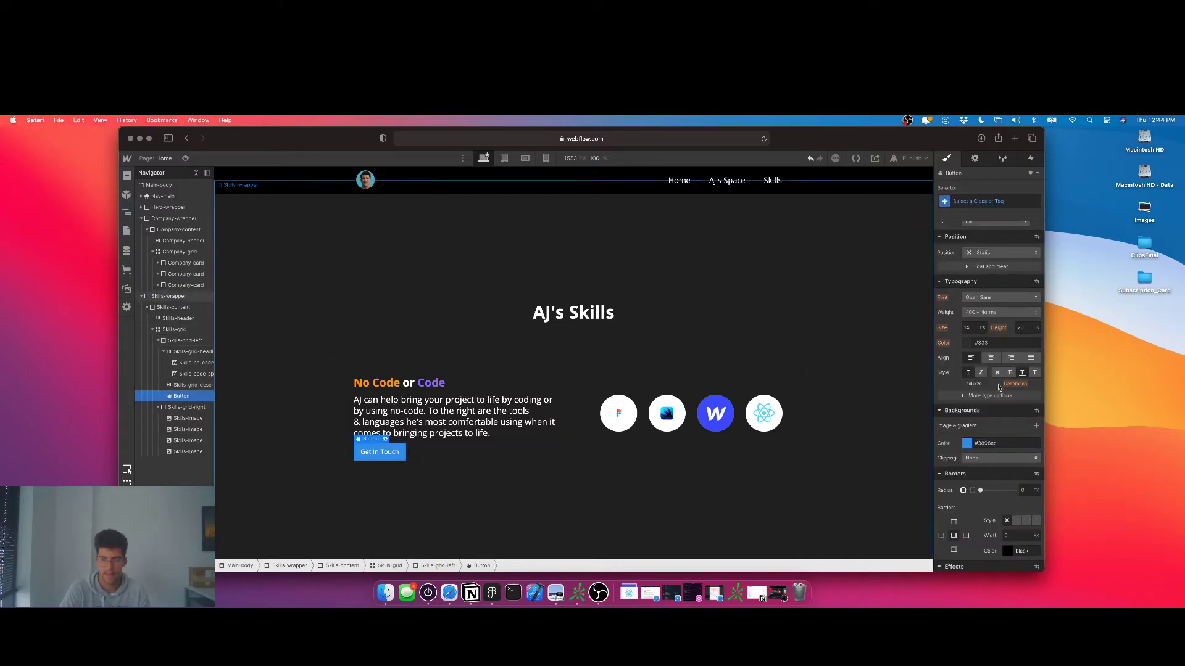
# - Give the Get In Touch button the new class Skills-btn and set its font size to 17 px
pyautogui.press('super+Return')
pyautogui.write('Skills')
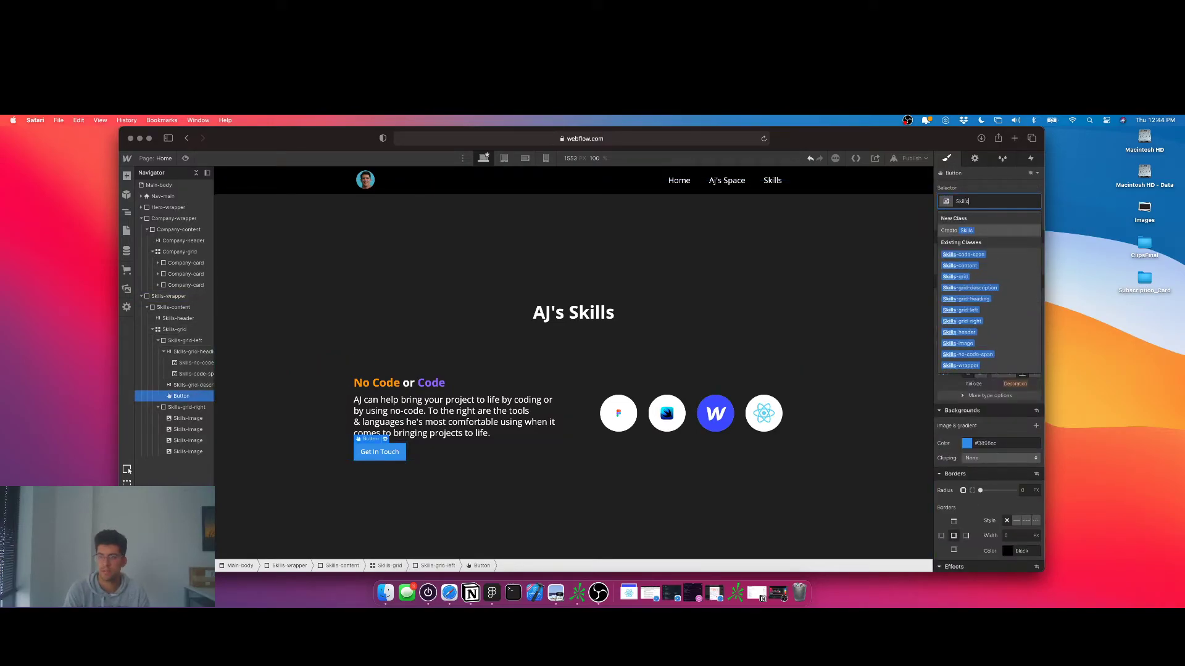
pyautogui.write('-btn')
pyautogui.press('Return')
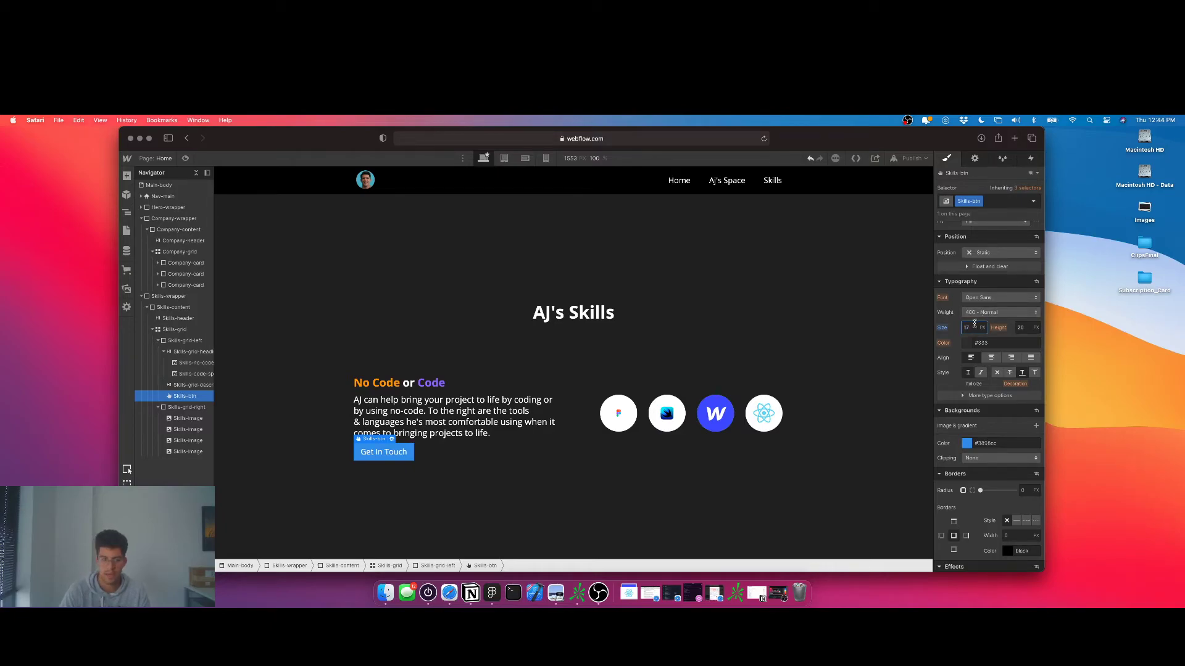
# - Increase the Get In Touch button's horizontal padding slightly and set its corner radius to 20 px
pyautogui.scroll(5, 981, 346)
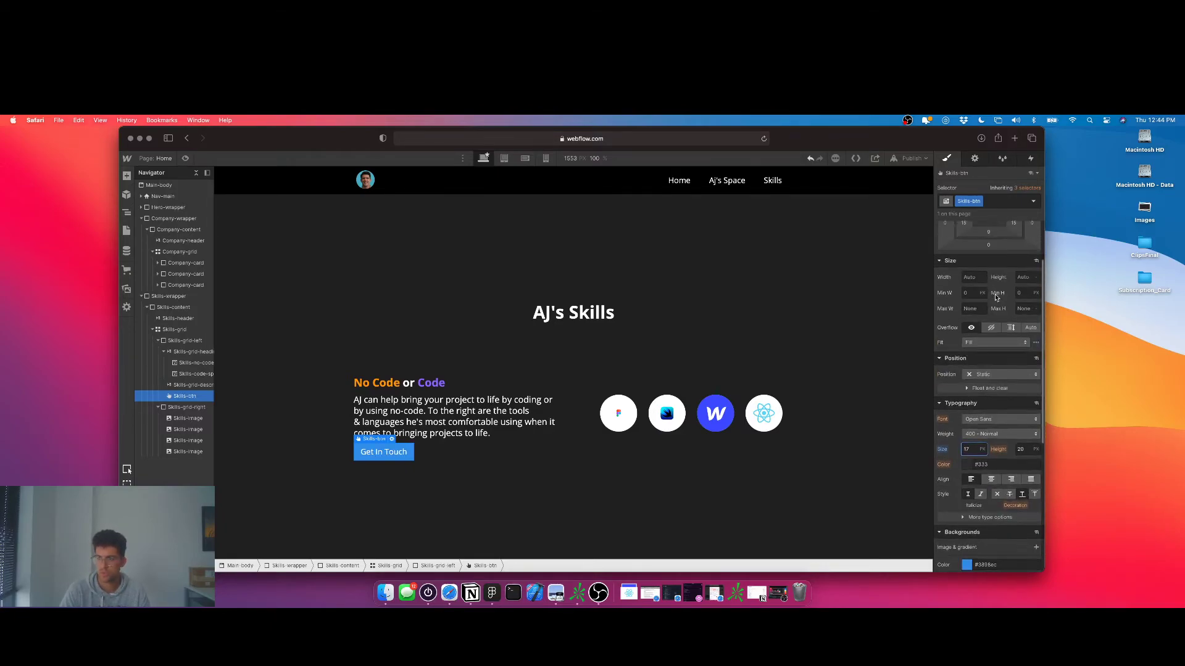
pyautogui.moveTo(966, 290); pyautogui.dragTo(995, 274)
pyautogui.scroll(-5, 986, 383)
pyautogui.scroll(-1, 986, 383)
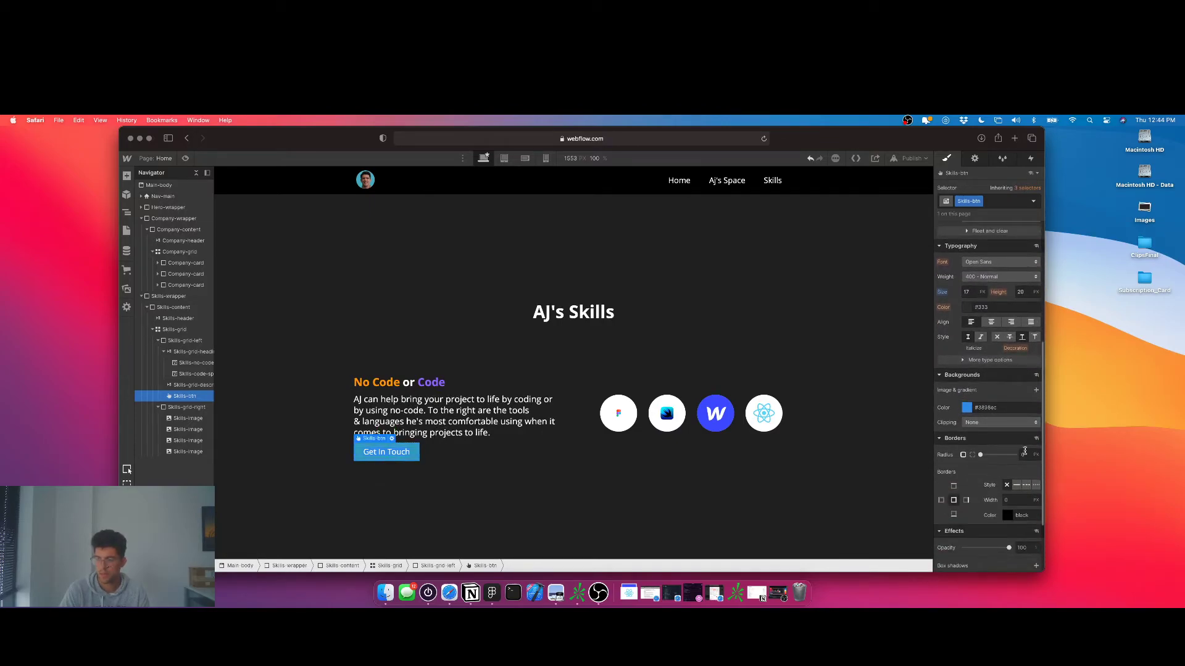
pyautogui.write('0')
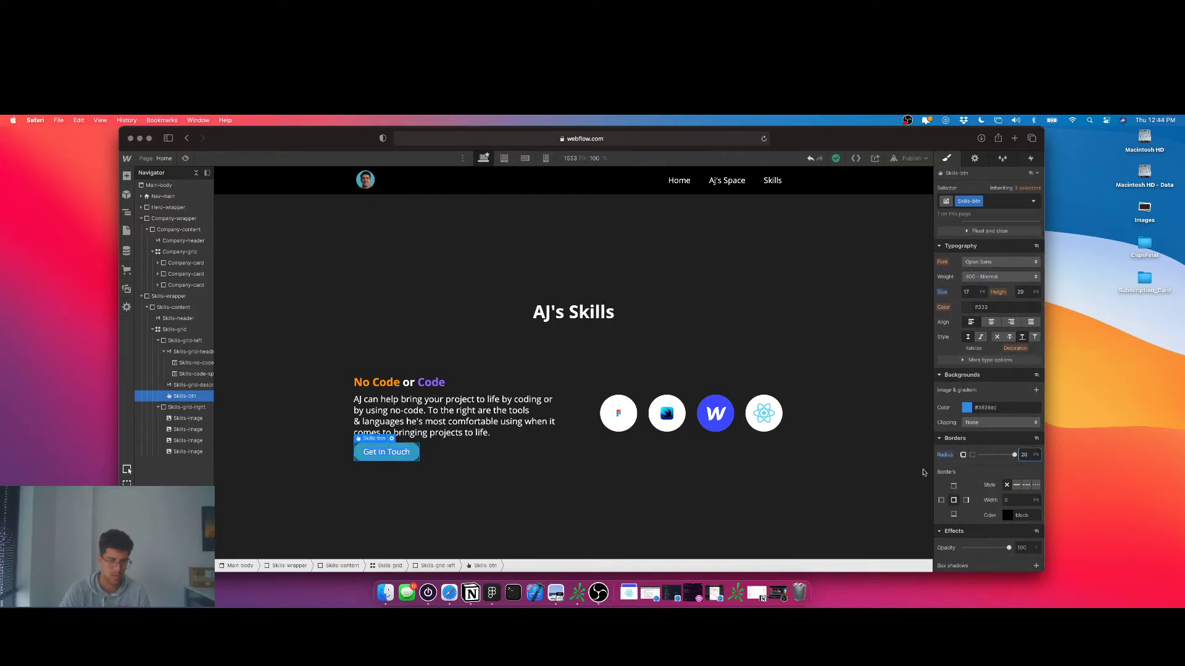
# - Copy the green text color of the hero's "trade options." span and apply it as the Get In Touch button's background color
pyautogui.scroll(5, 463, 399)
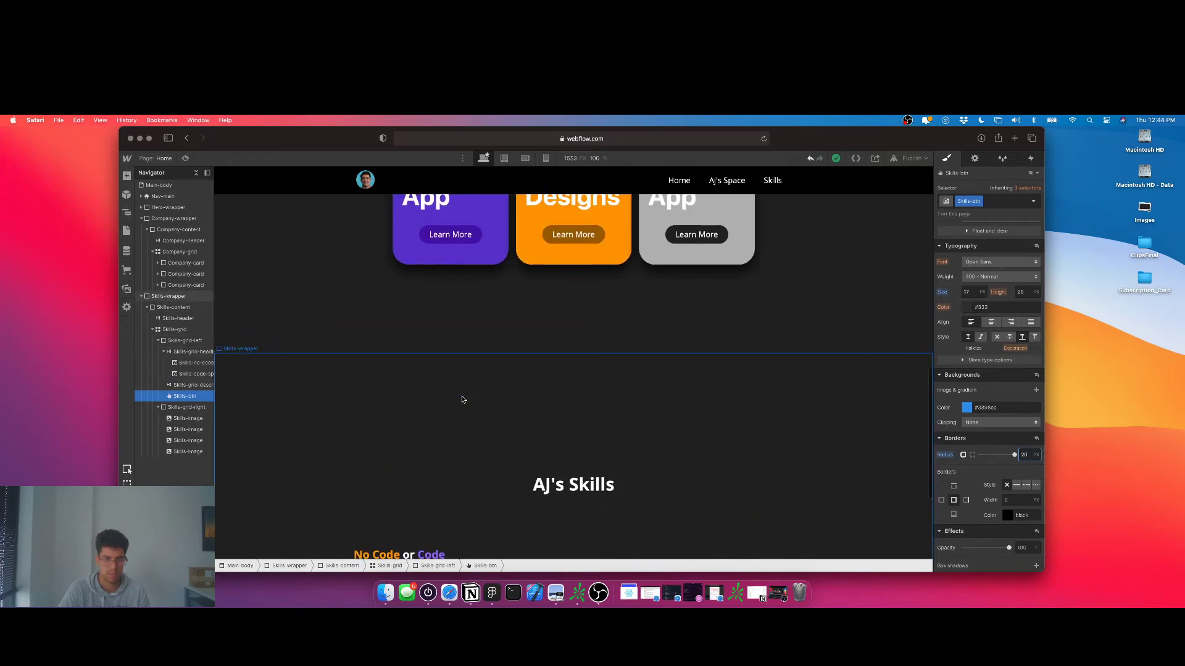
pyautogui.scroll(-5, 462, 400)
pyautogui.scroll(15, 415, 436)
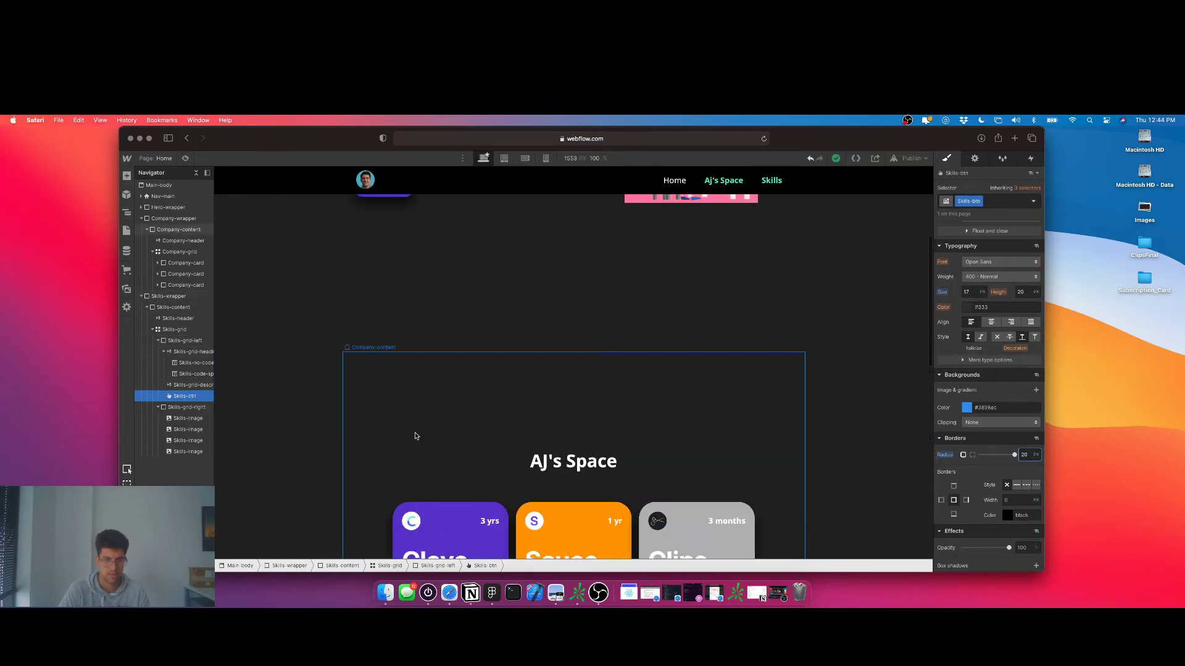
pyautogui.scroll(3, 415, 437)
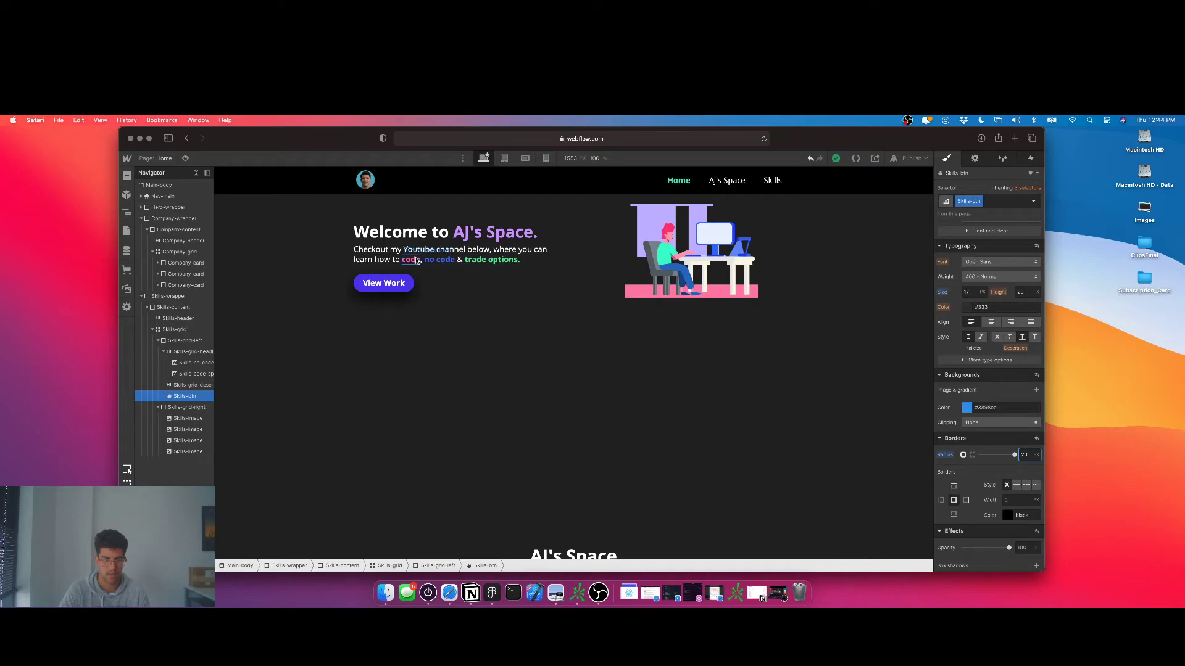
pyautogui.click(476, 264)
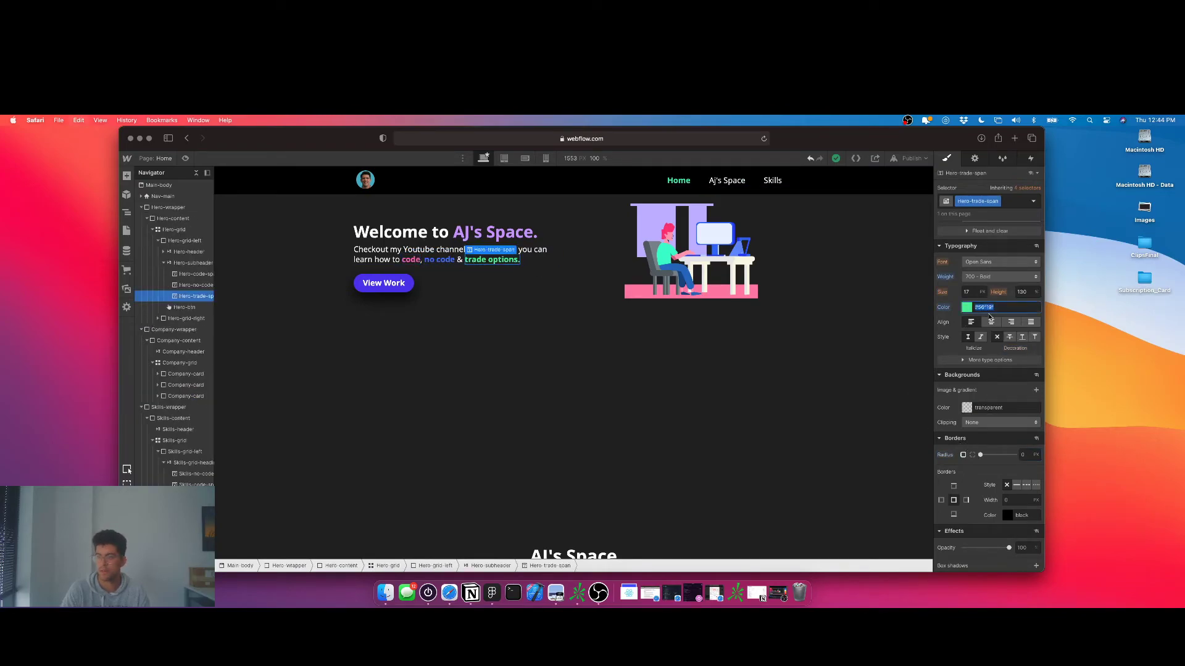
pyautogui.scroll(-12, 835, 352)
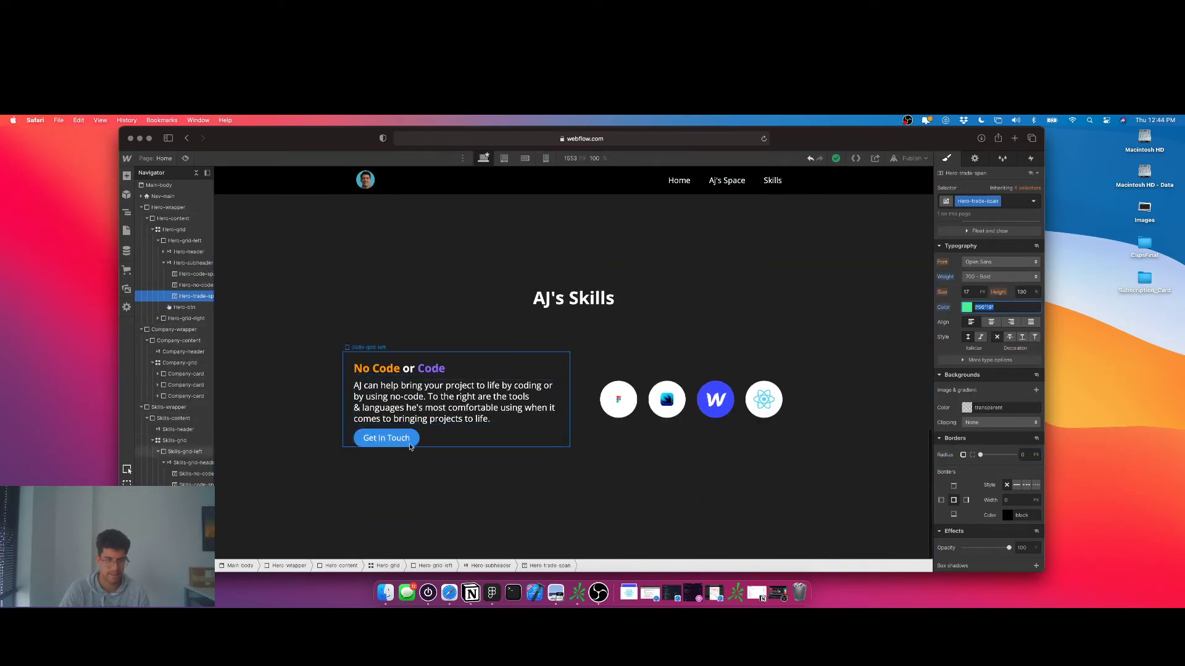
pyautogui.click(408, 443)
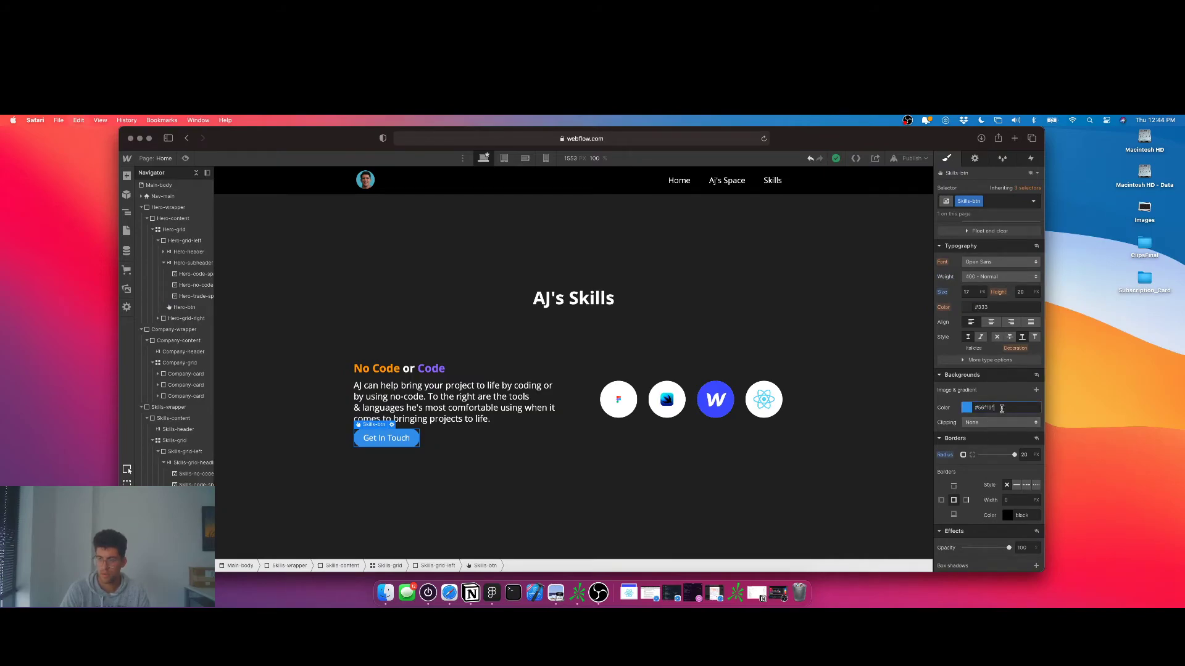
pyautogui.press('Return')
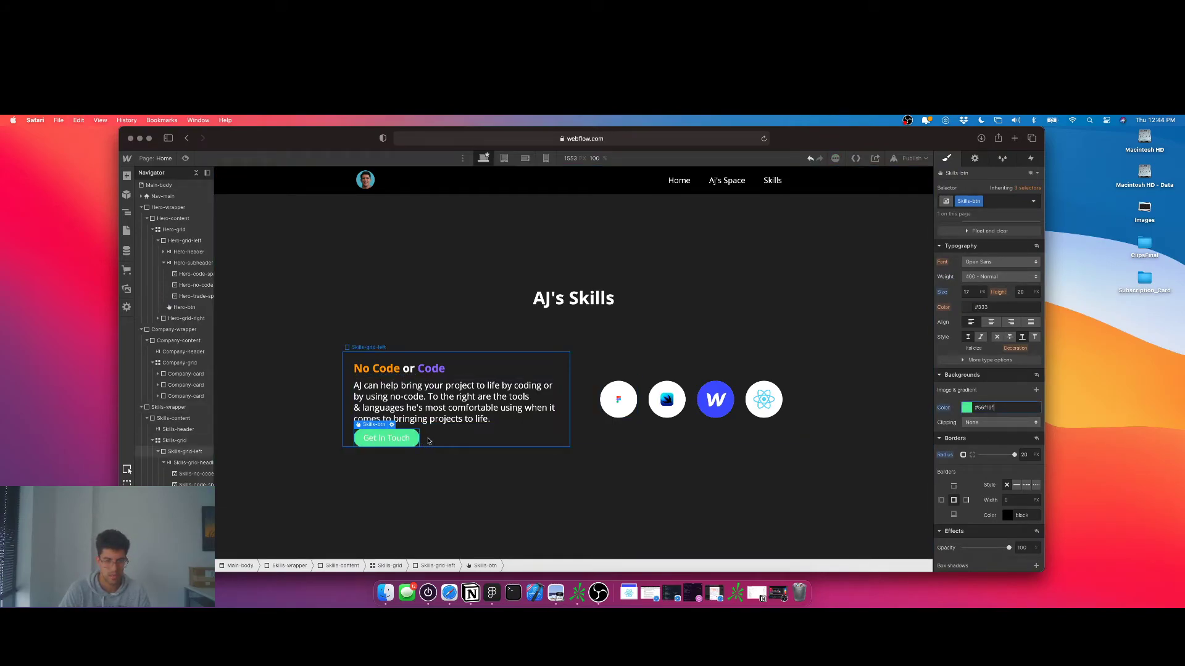
# - Darken the Get In Touch button's background to a deeper shade of green
pyautogui.click(966, 408)
pyautogui.moveTo(1015, 440); pyautogui.dragTo(1018, 449)
pyautogui.click(423, 452)
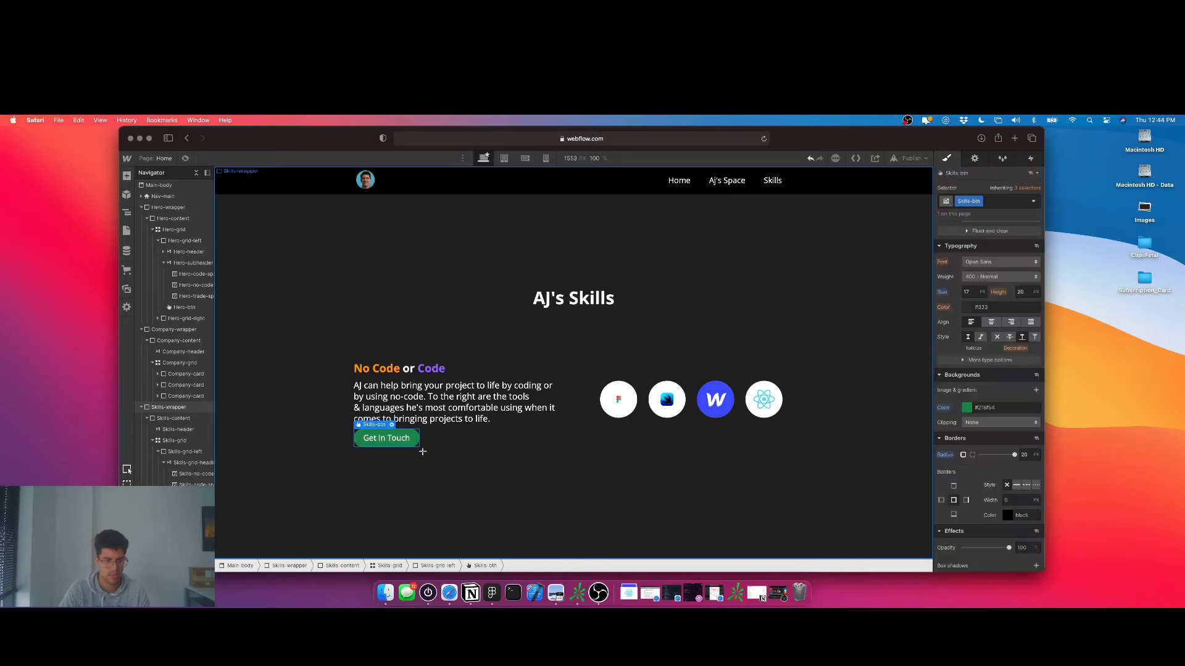
# - Set the Get In Touch button's top margin to 2vh to separate it from the description
pyautogui.scroll(4, 984, 310)
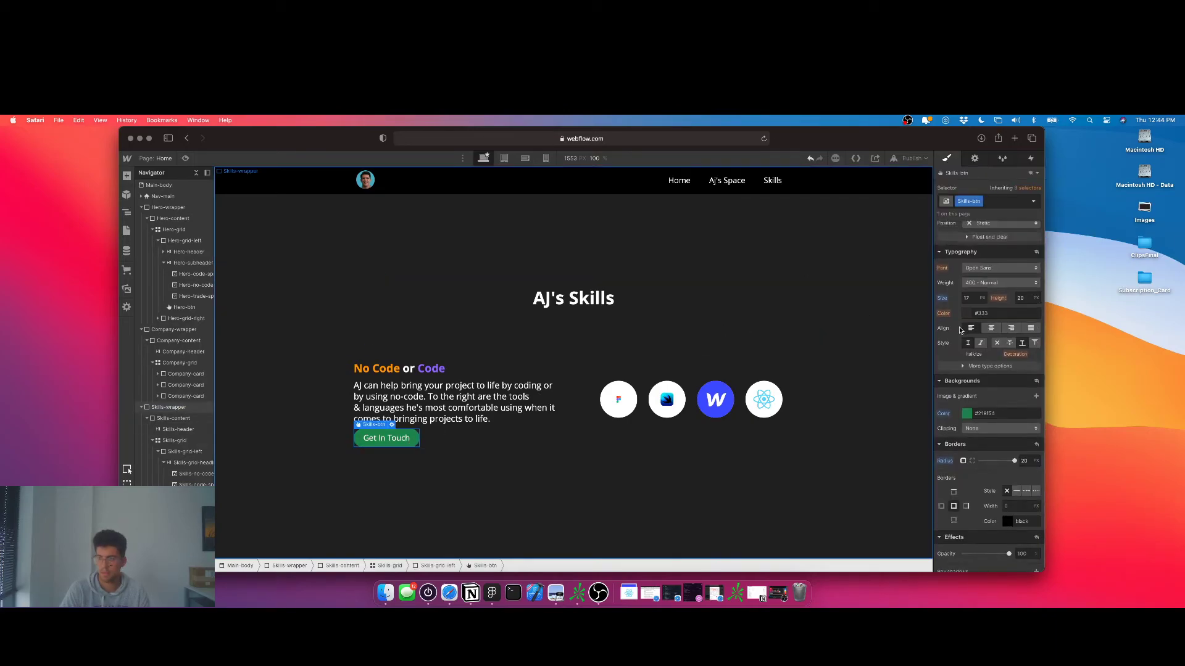
pyautogui.scroll(3, 984, 310)
pyautogui.click(989, 249)
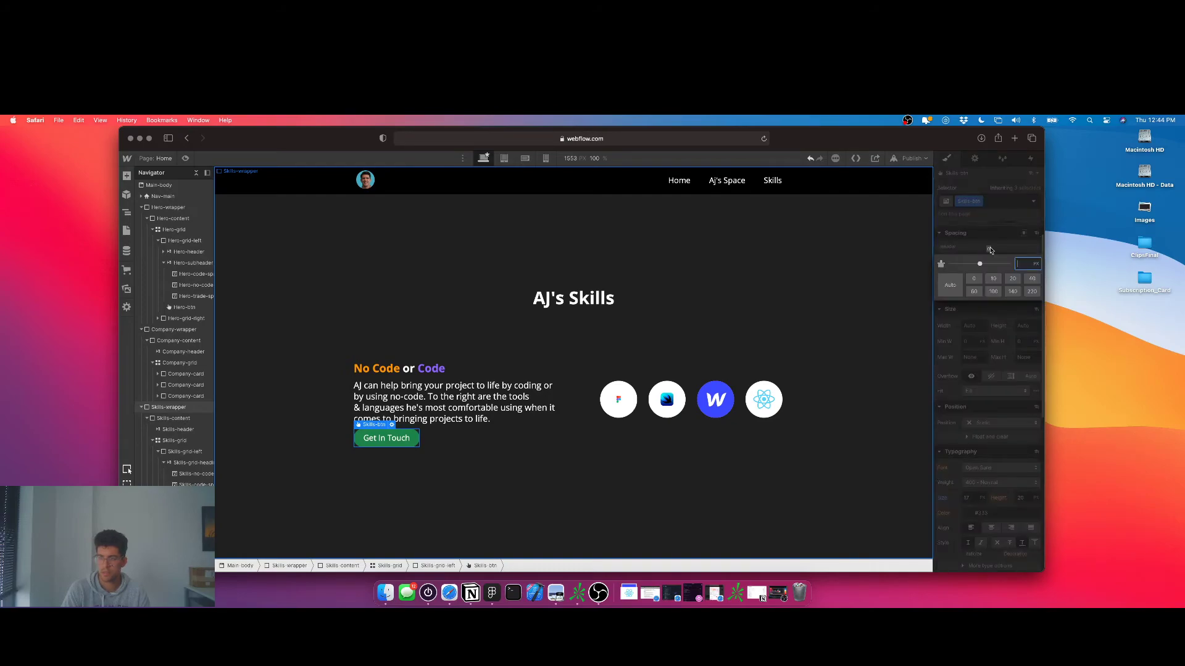
pyautogui.write('2vh')
pyautogui.press('Return')
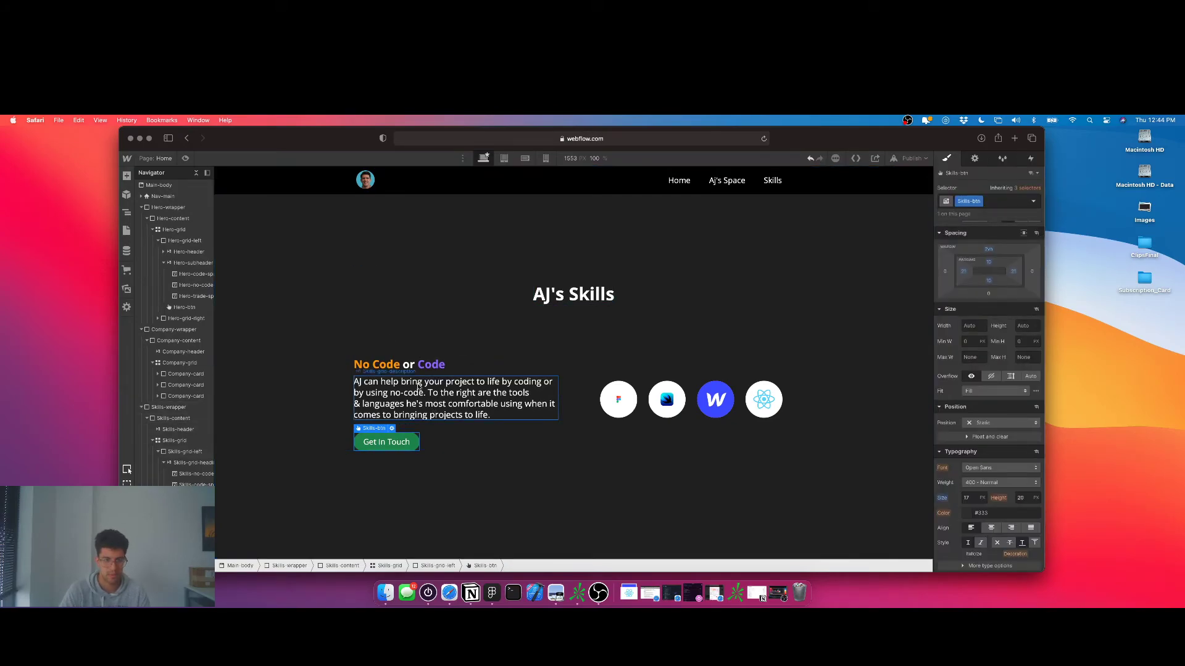
# - Set the font size of the "No Code or Code" heading to 28 px and of the skills description to 17 px
pyautogui.click(387, 365)
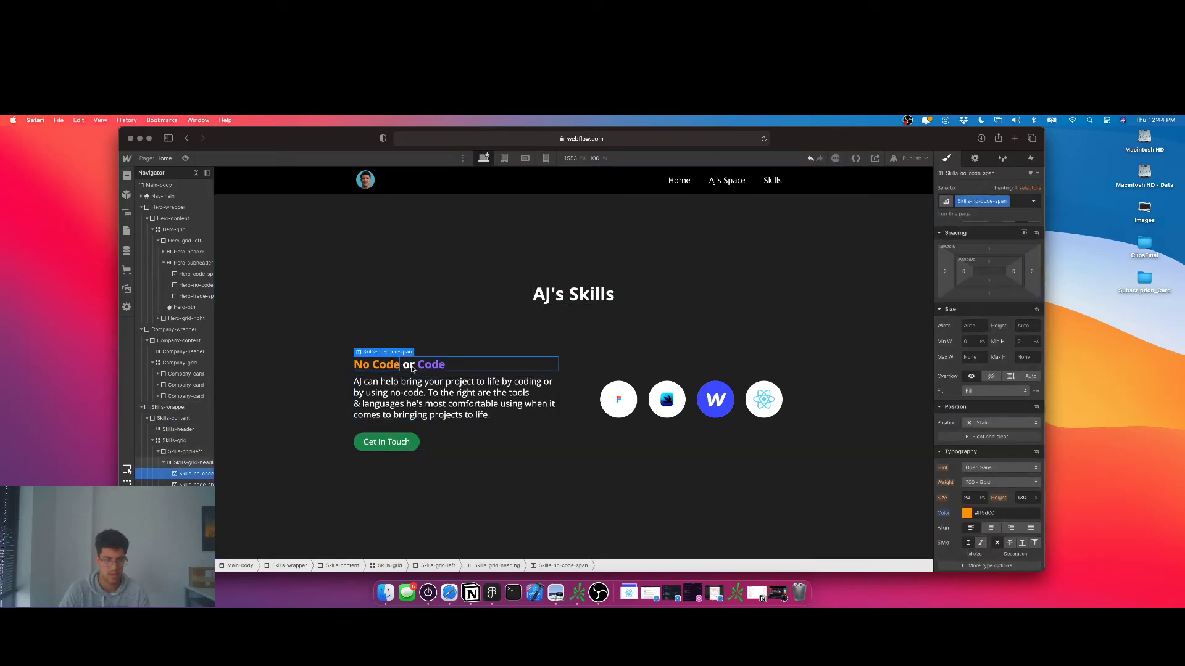
pyautogui.click(415, 366)
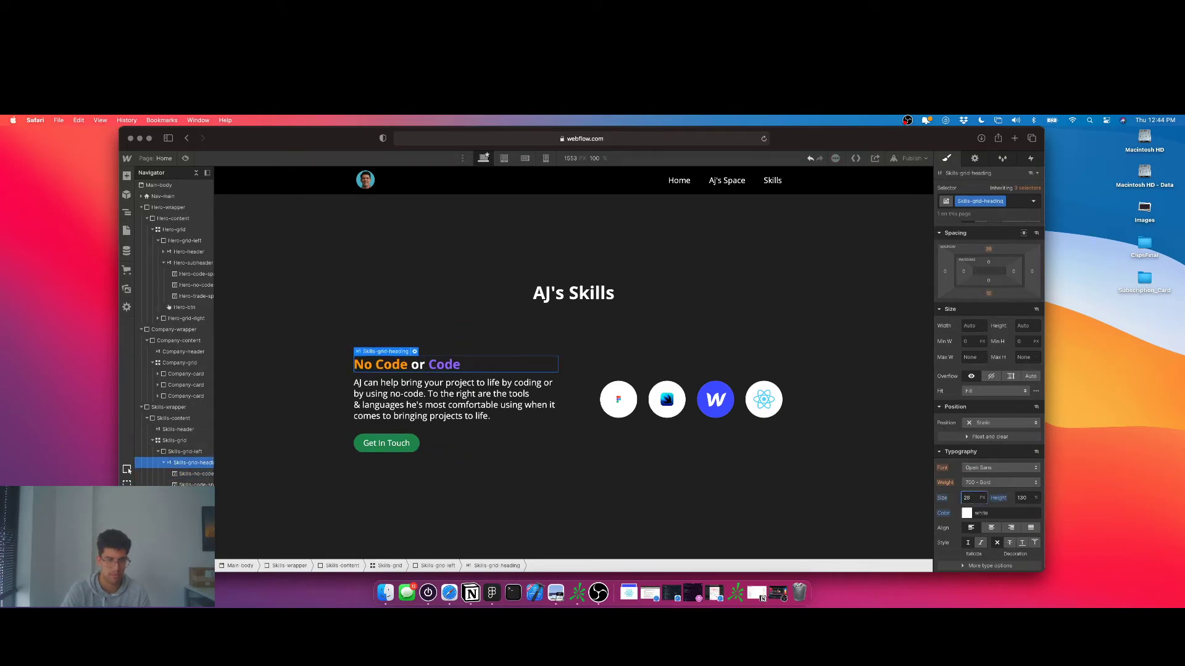
pyautogui.click(448, 402)
pyautogui.write('1')
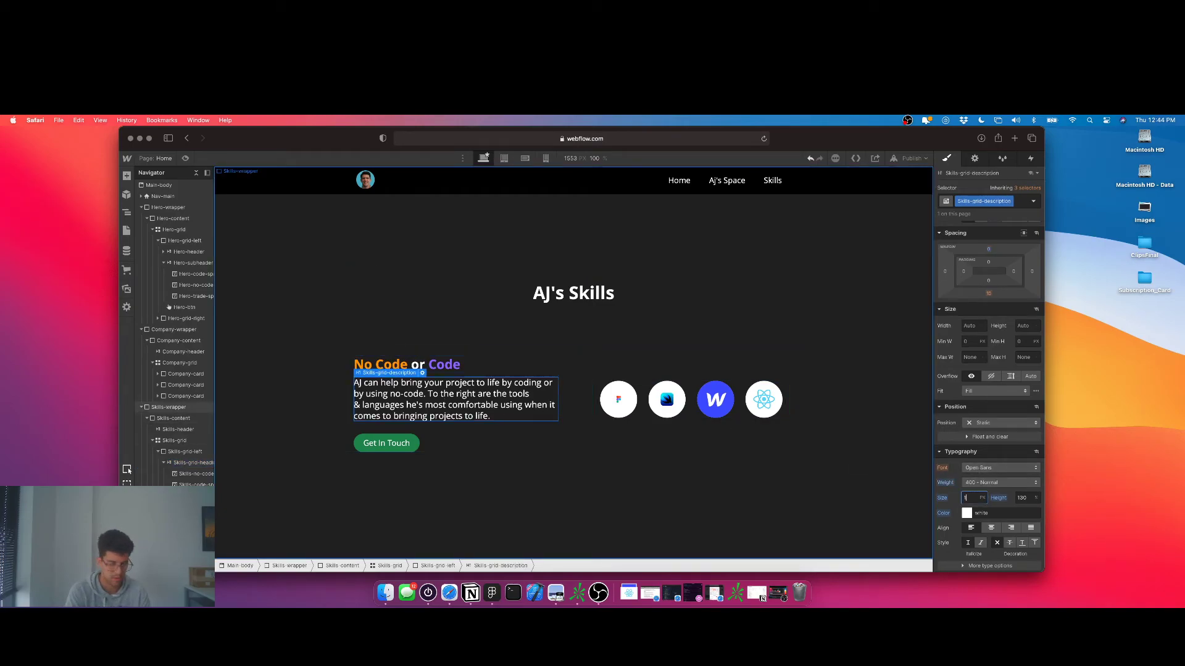
pyautogui.write('7')
pyautogui.click(452, 321)
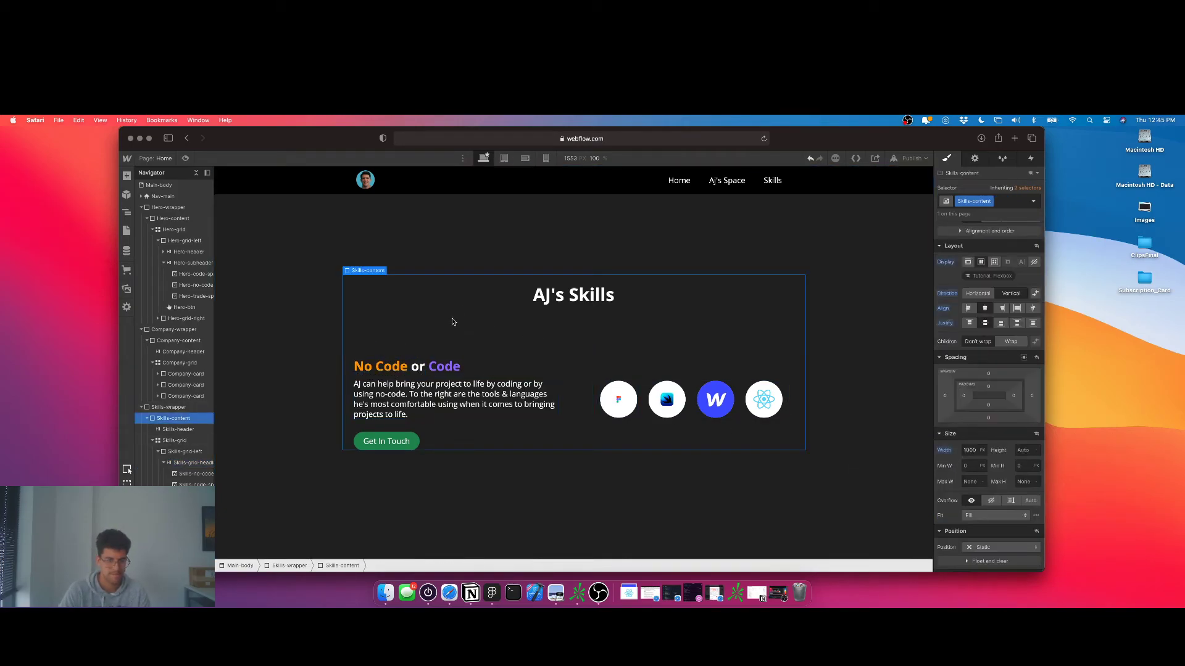
# - Reduce the Get In Touch button's font size to 15 px
pyautogui.click(391, 444)
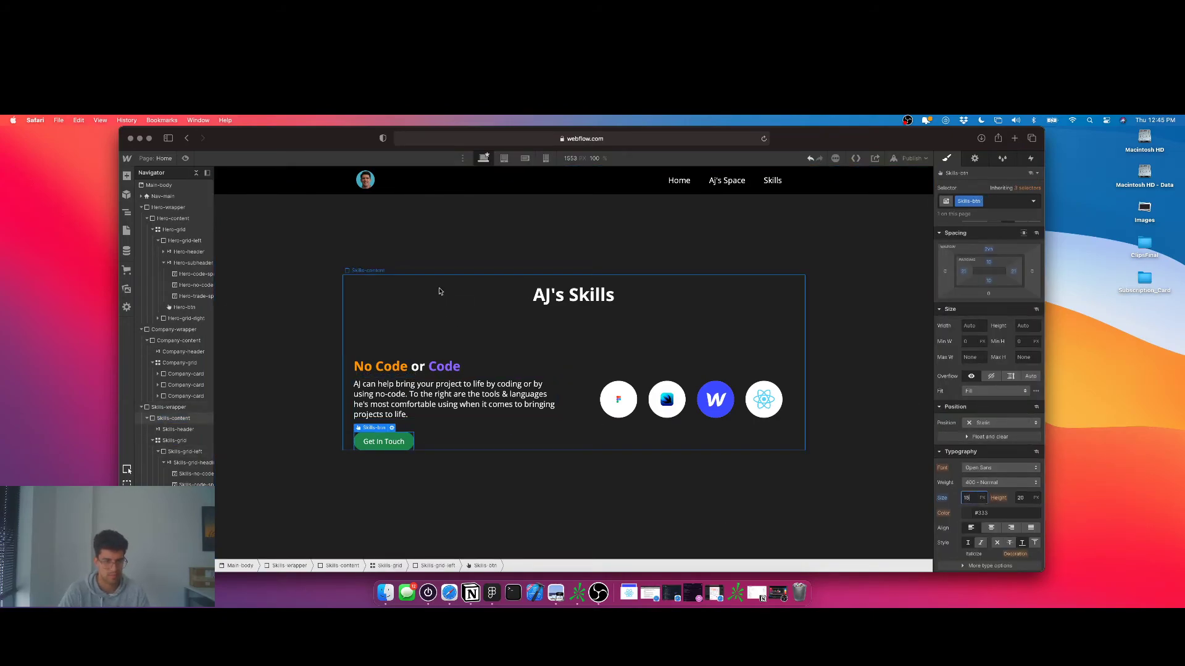
pyautogui.click(448, 300)
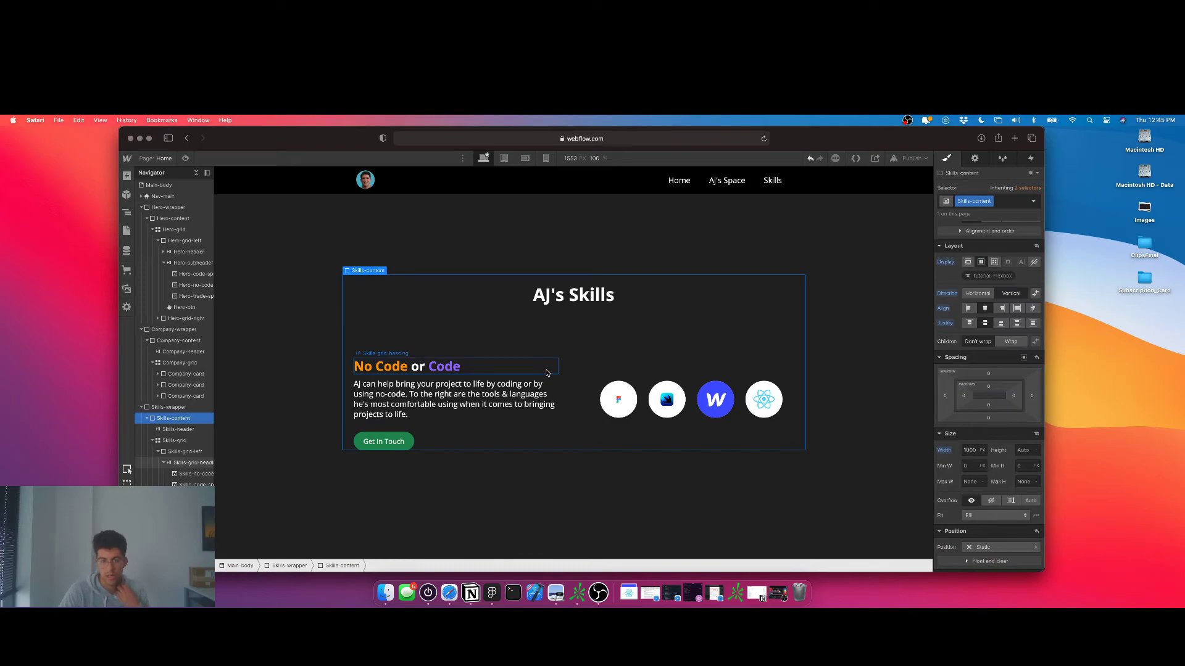
# - Underline the "AJ's Space" heading above the company cards
pyautogui.scroll(8, 547, 372)
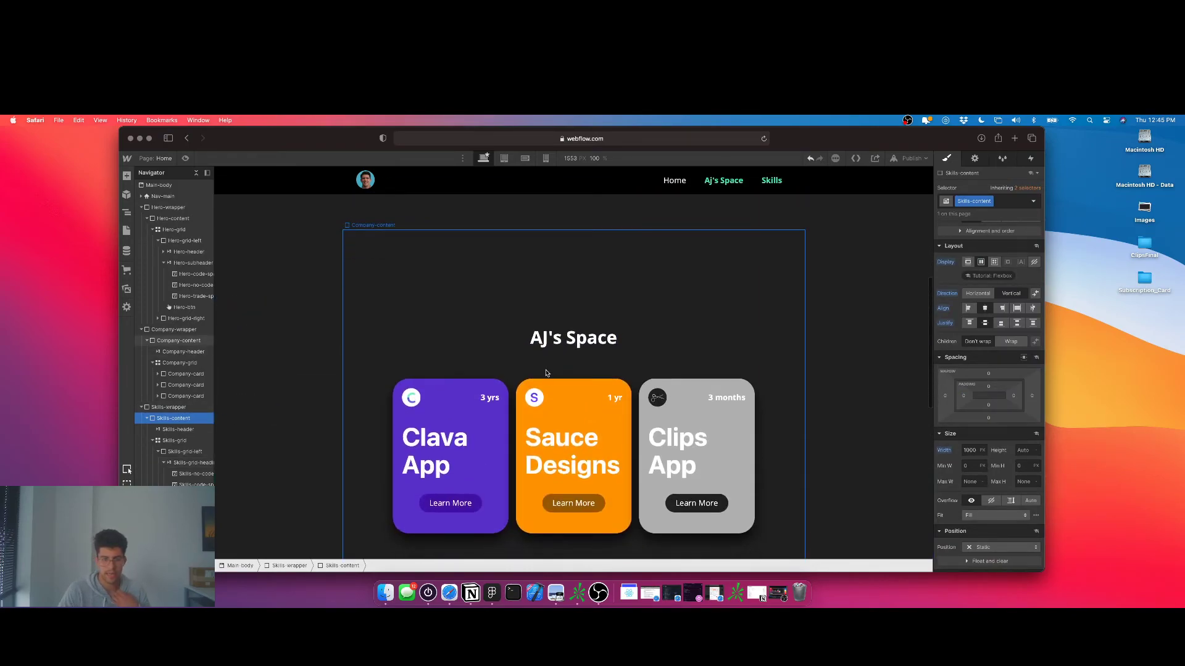
pyautogui.scroll(-1, 546, 372)
pyautogui.click(559, 319)
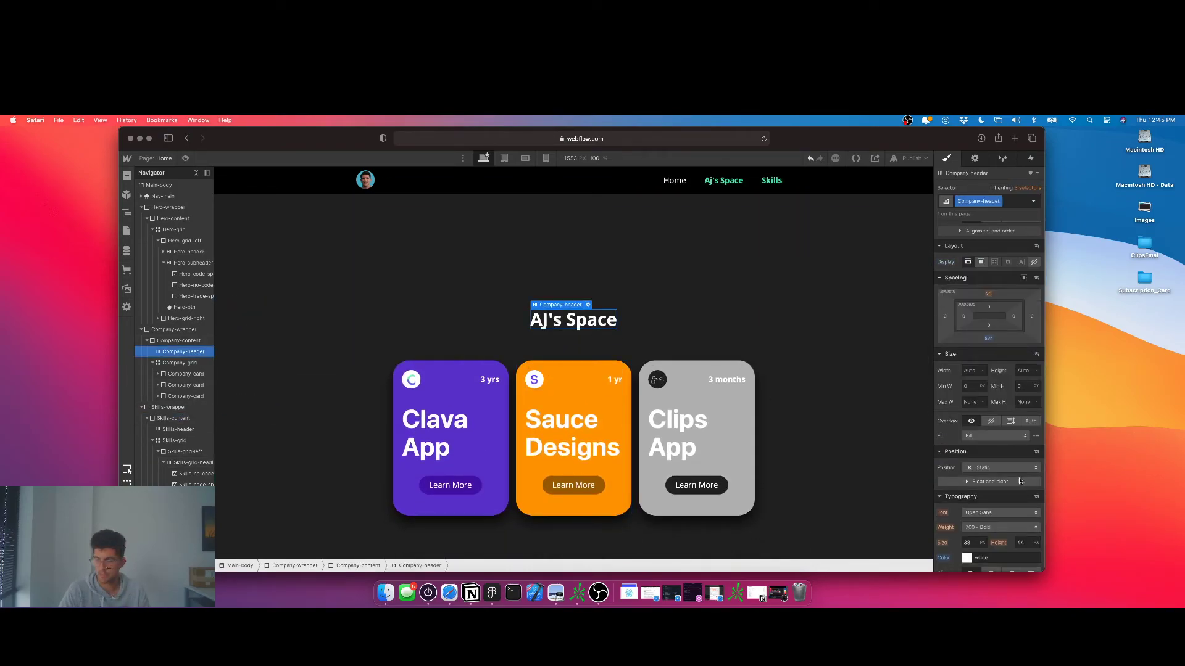
pyautogui.scroll(-4, 1019, 481)
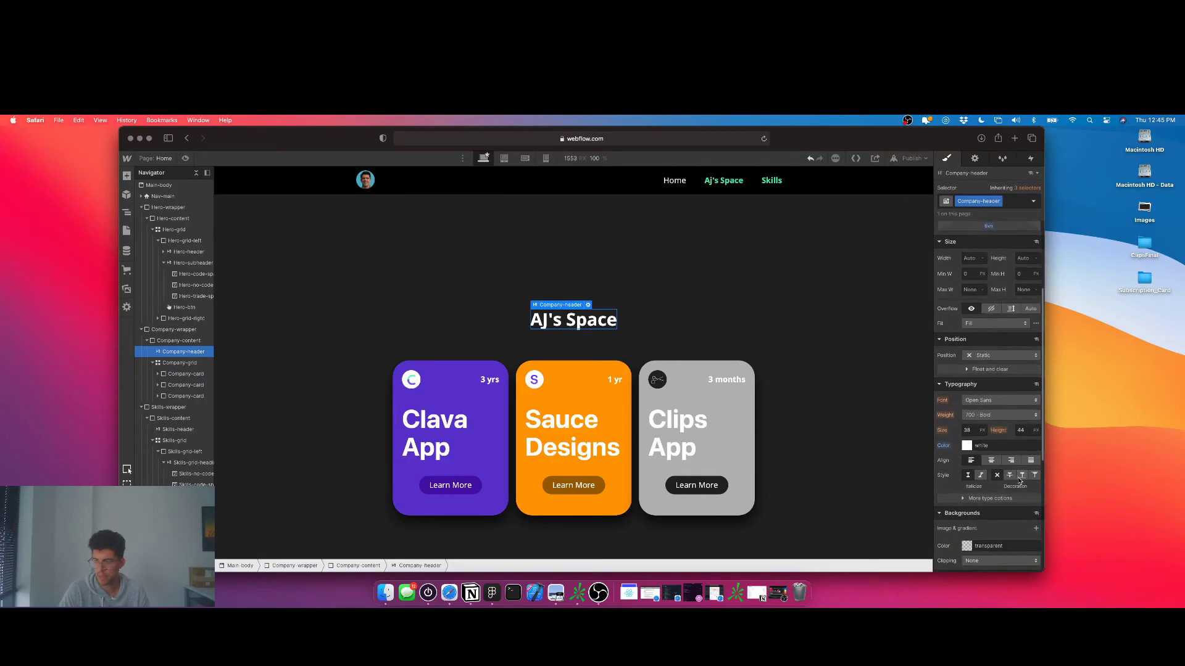
pyautogui.click(821, 450)
# - Underline the "AJ's Skills" heading at the start of the Skills section
pyautogui.scroll(-3, 810, 468)
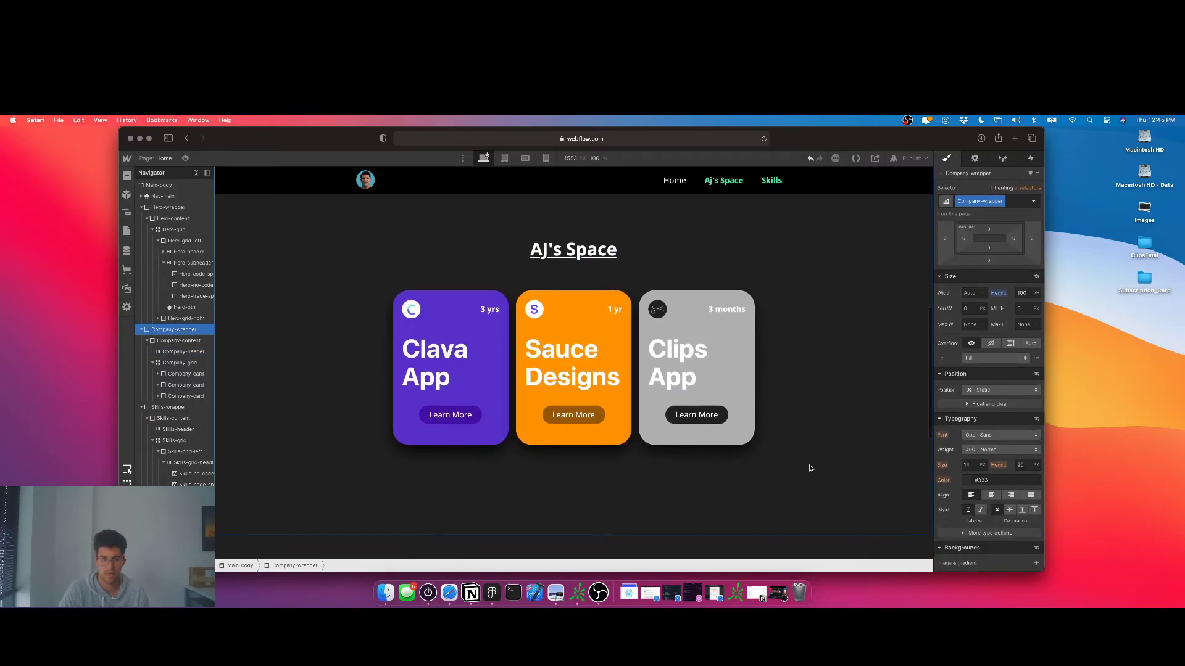
pyautogui.scroll(-6, 810, 468)
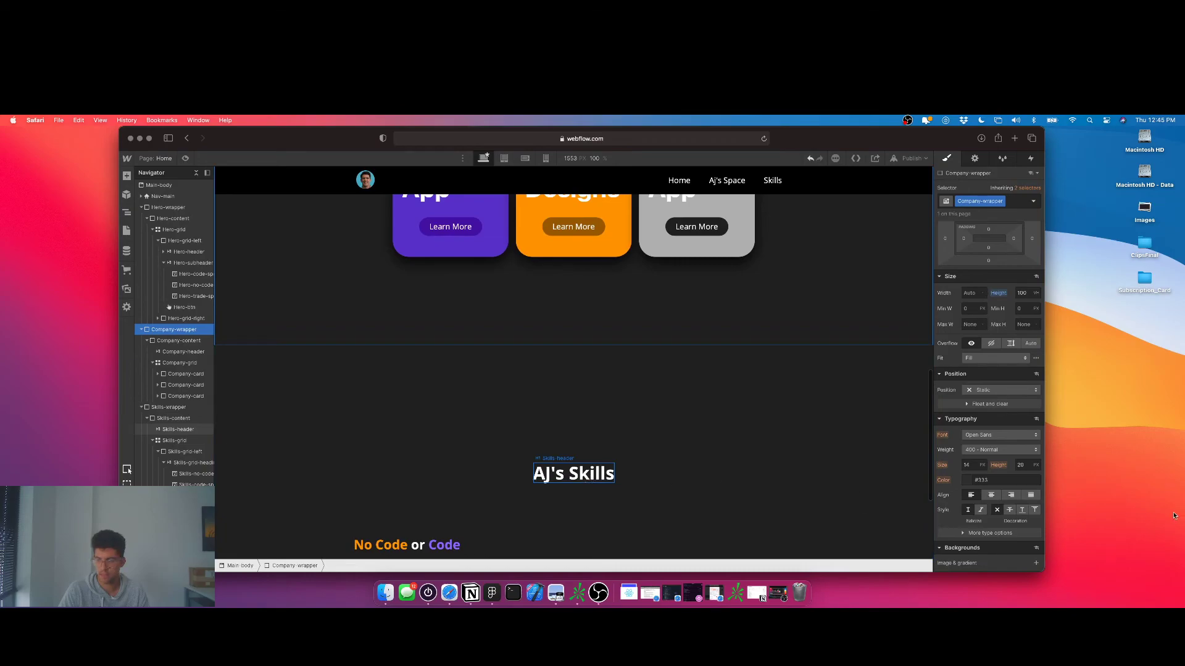
pyautogui.click(573, 473)
pyautogui.click(1022, 475)
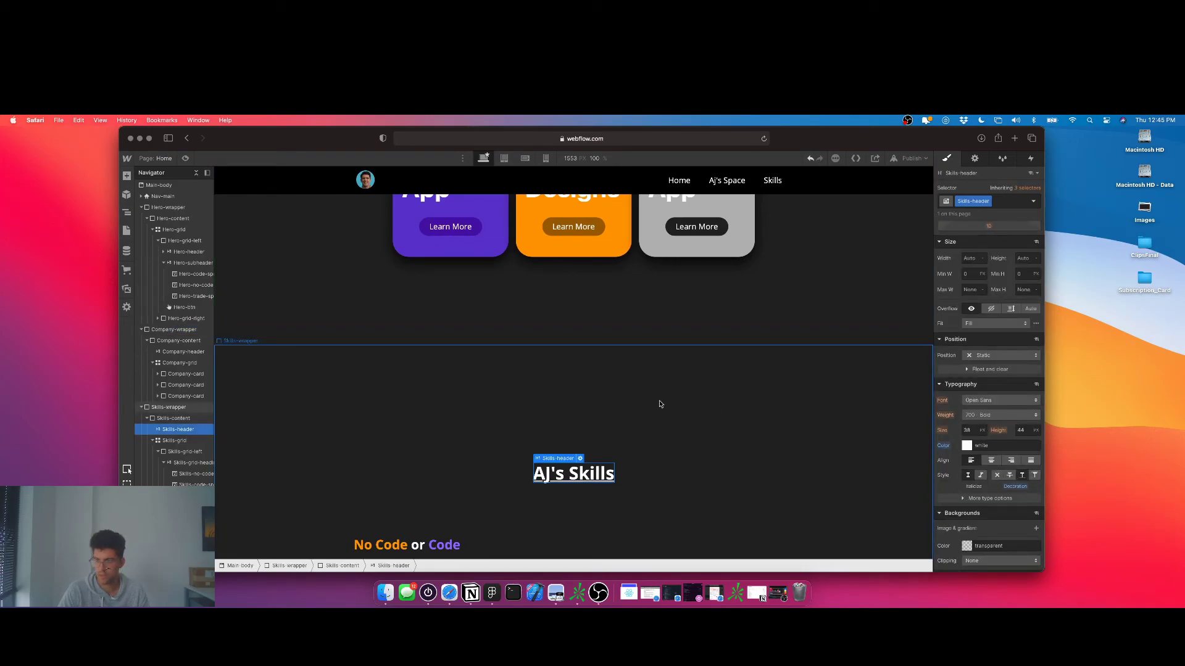
# - Review the spacing and headings of the hero, AJ's Space and Skills sections across the page
pyautogui.scroll(-6, 660, 405)
pyautogui.scroll(12, 661, 404)
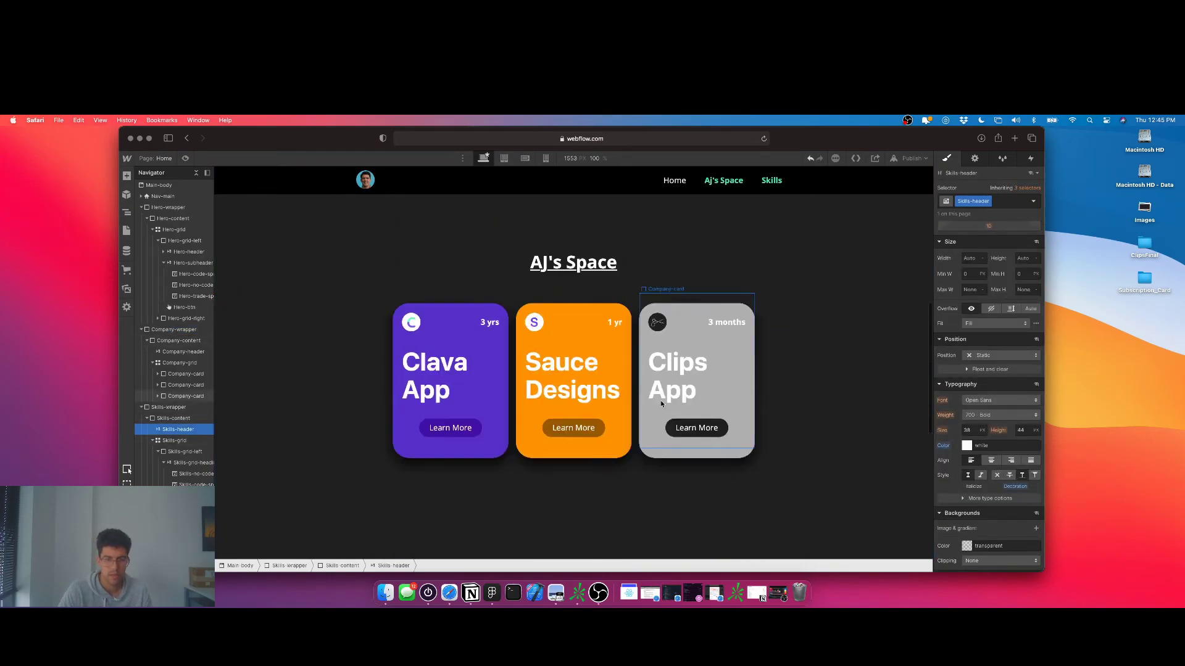
pyautogui.scroll(6, 661, 405)
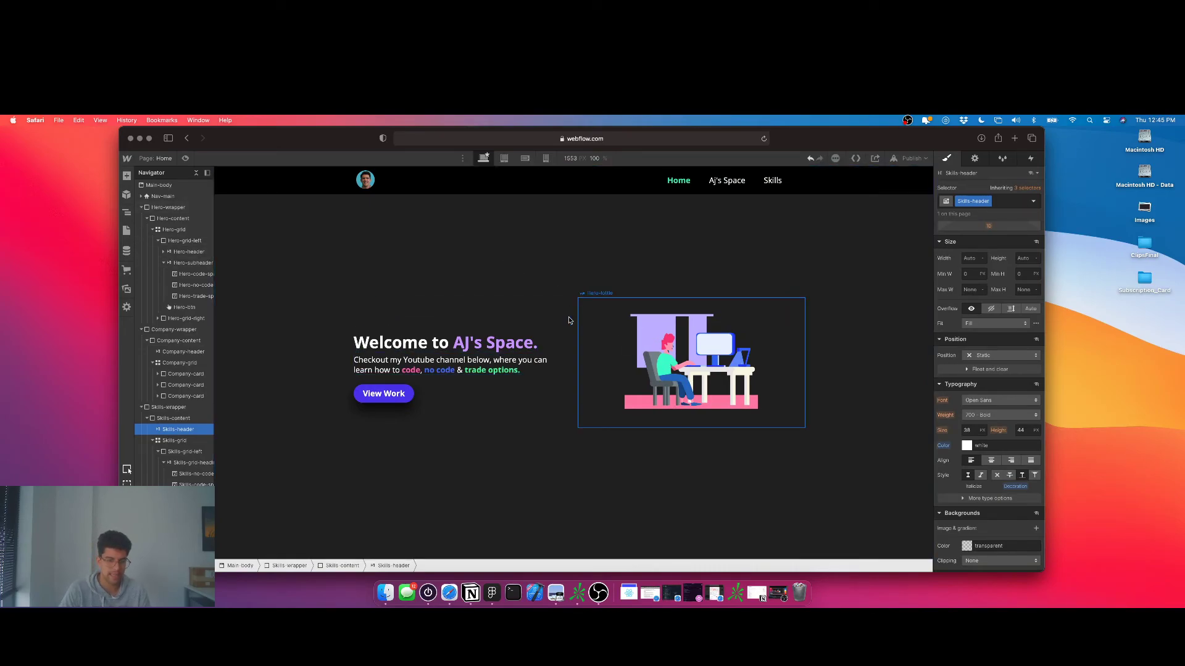
pyautogui.scroll(-3, 522, 364)
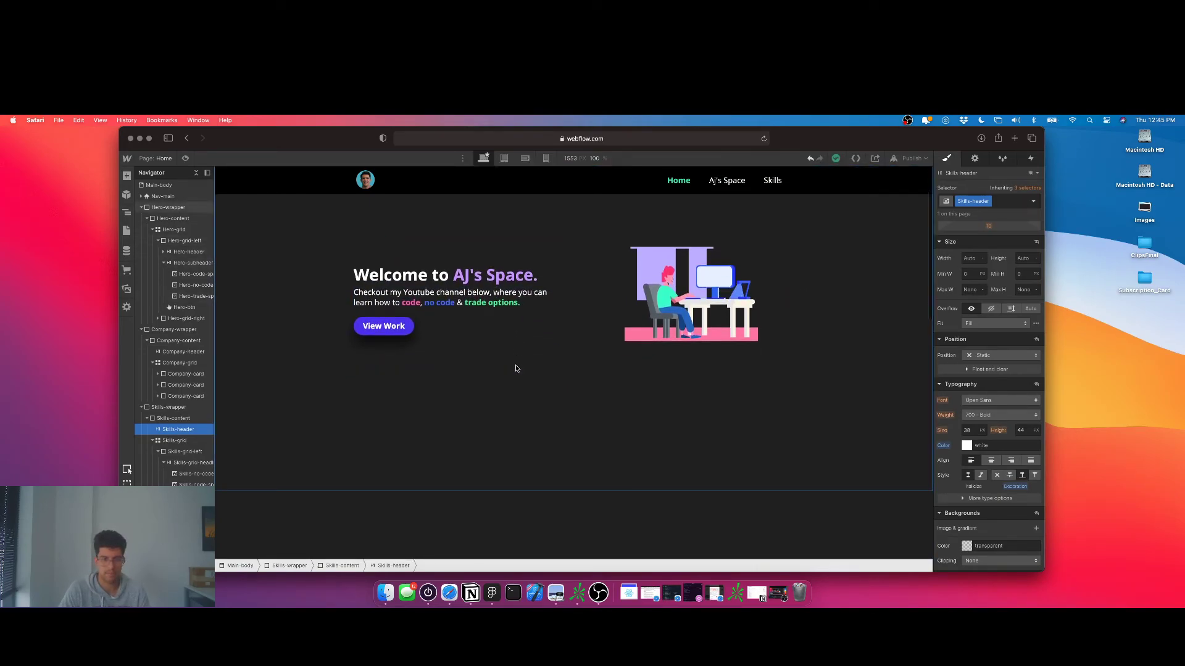
pyautogui.scroll(-5, 517, 367)
pyautogui.scroll(7, 519, 365)
pyautogui.scroll(-3, 624, 358)
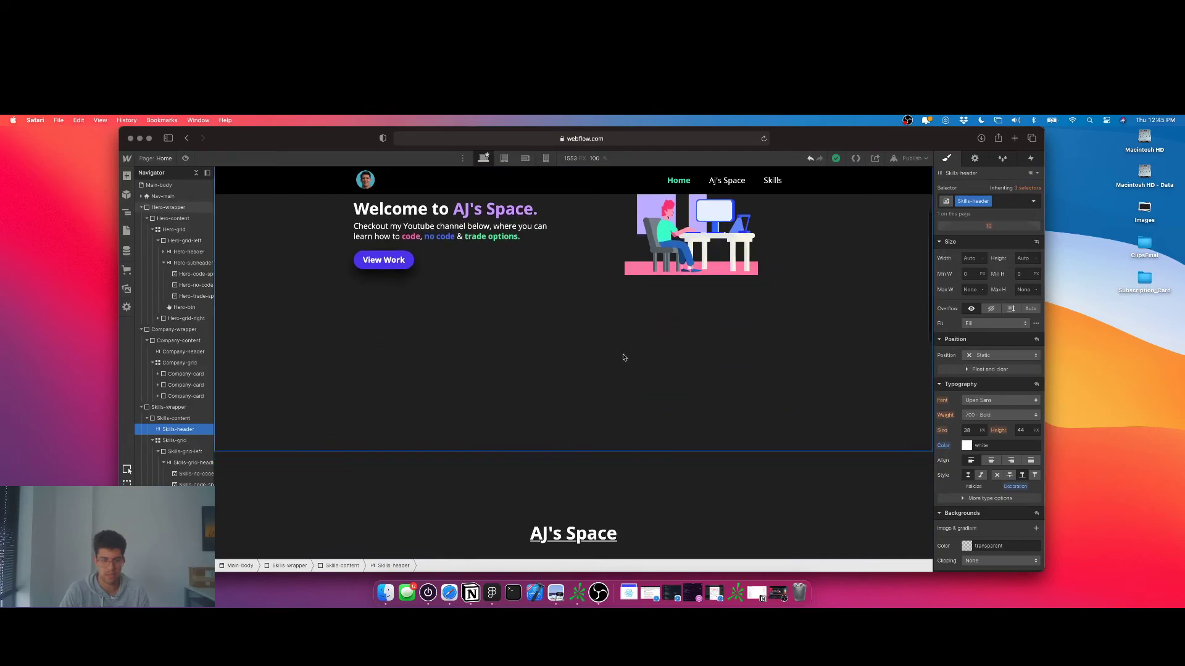
pyautogui.scroll(-3, 623, 357)
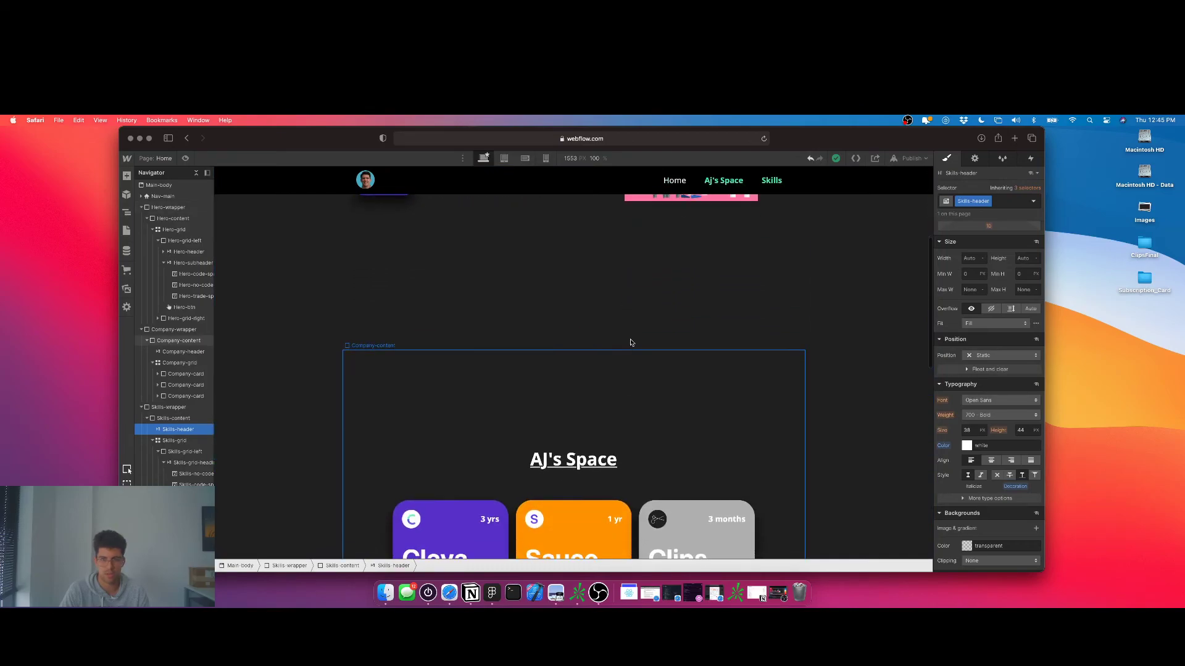
# - Give the Skills-wrapper div block the element ID "Skills"
pyautogui.click(769, 179)
pyautogui.scroll(-8, 696, 281)
pyautogui.click(758, 333)
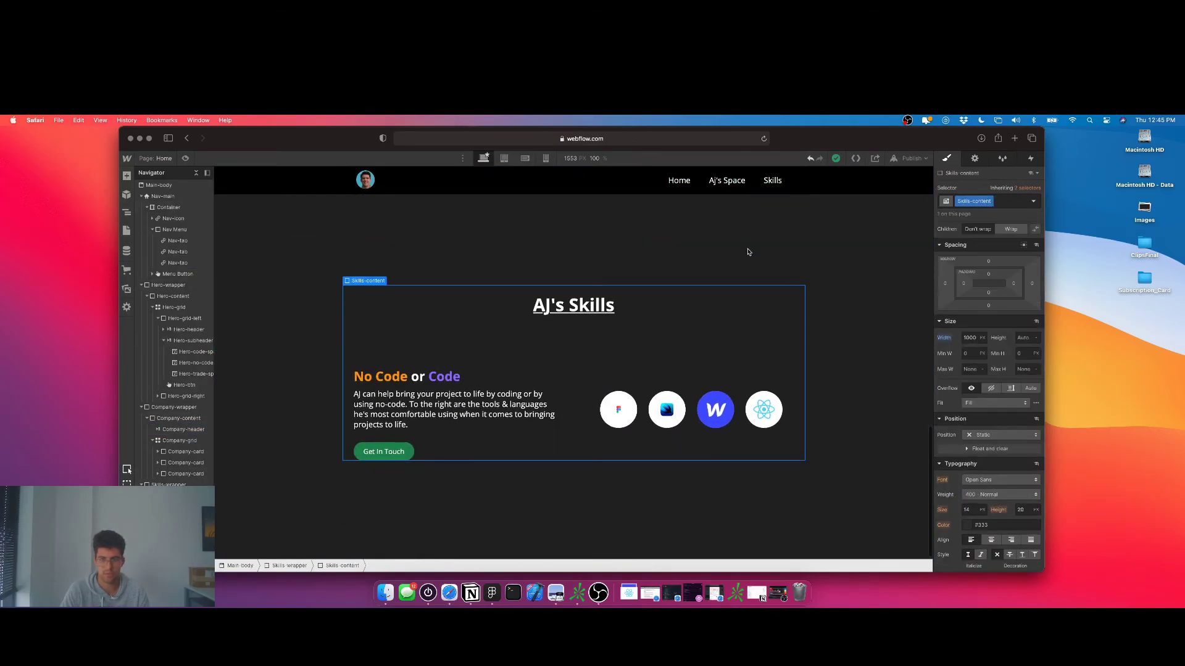
pyautogui.click(749, 252)
pyautogui.click(975, 159)
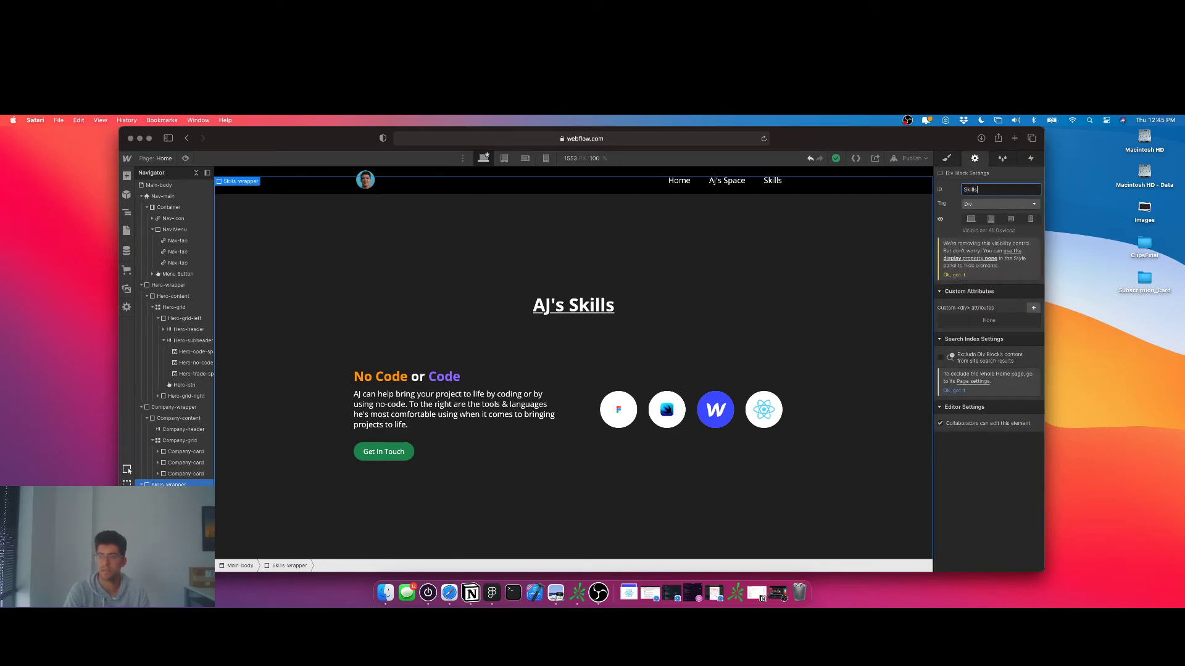
# - Link the navbar's Skills link to the Skills page section
pyautogui.click(772, 180)
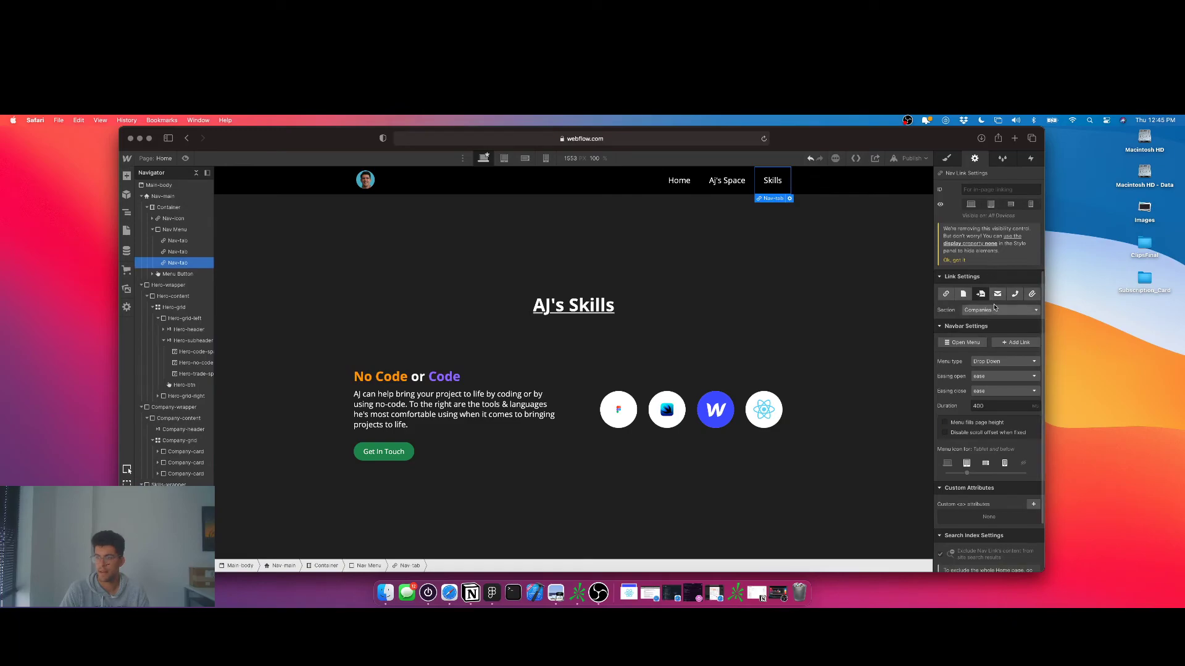
pyautogui.click(992, 310)
pyautogui.click(981, 349)
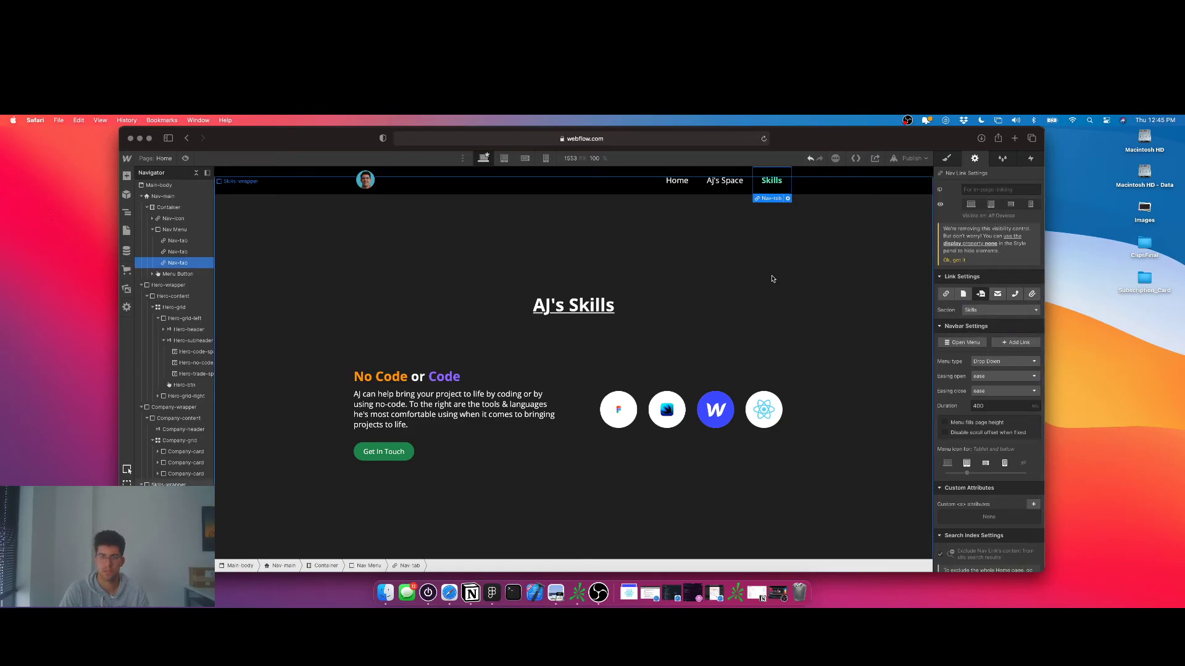
# - Set the Nav-main navbar's top and bottom padding to 1vh each
pyautogui.scroll(15, 772, 278)
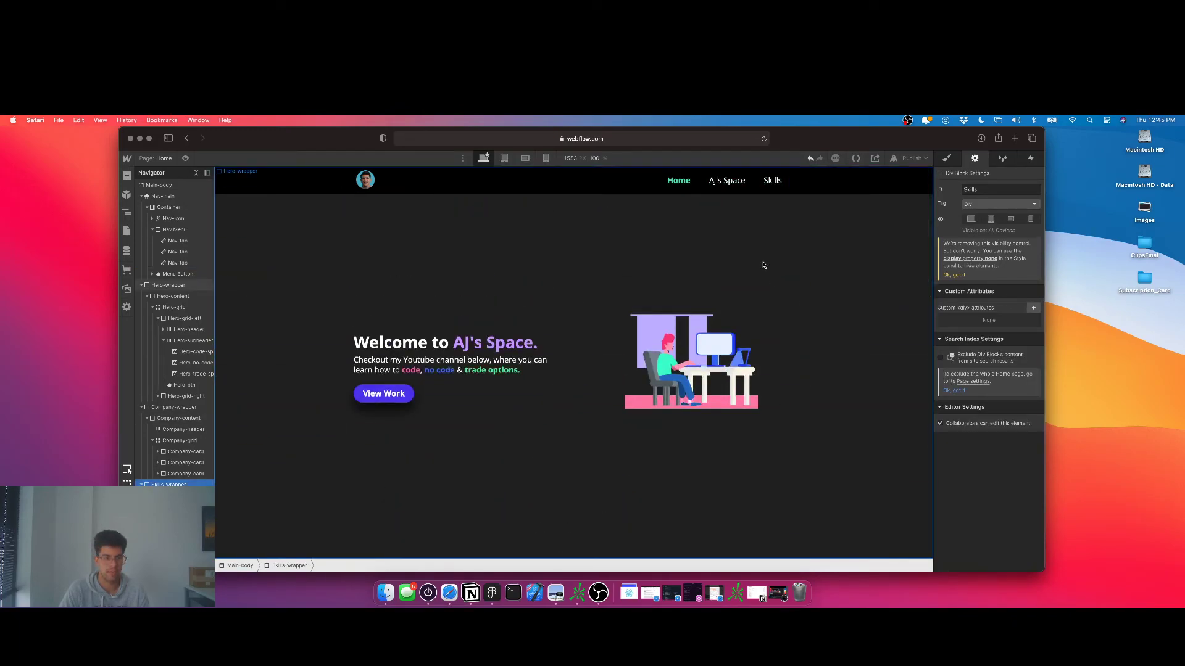
pyautogui.click(377, 181)
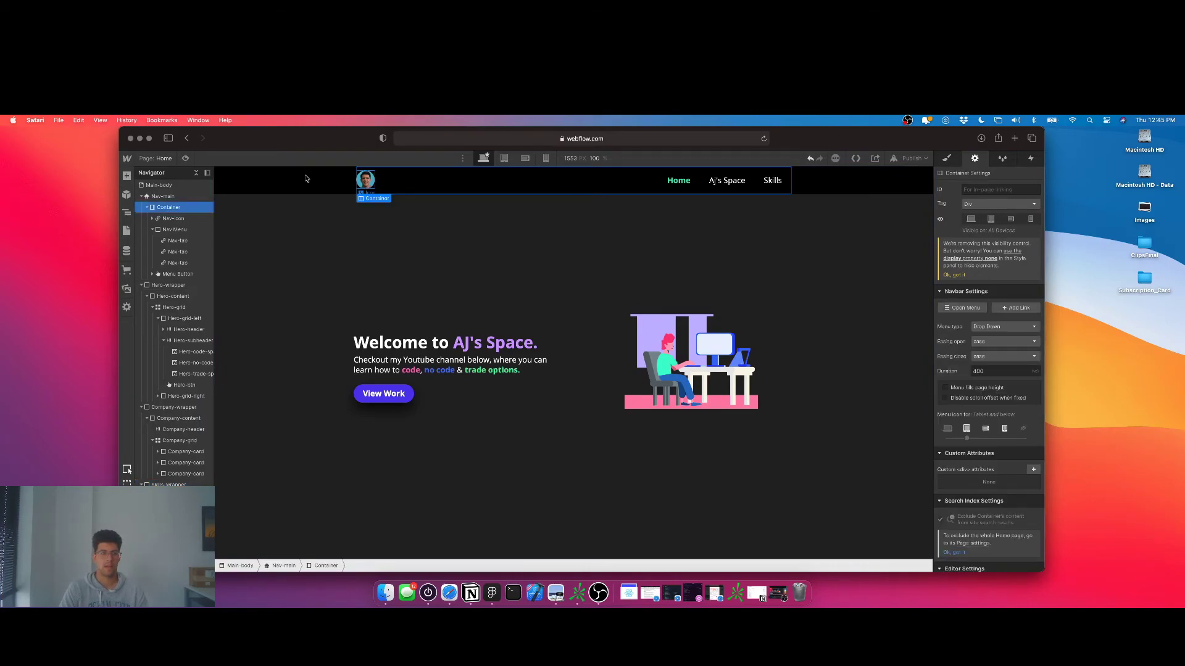
pyautogui.click(947, 158)
pyautogui.click(988, 288)
pyautogui.write('1')
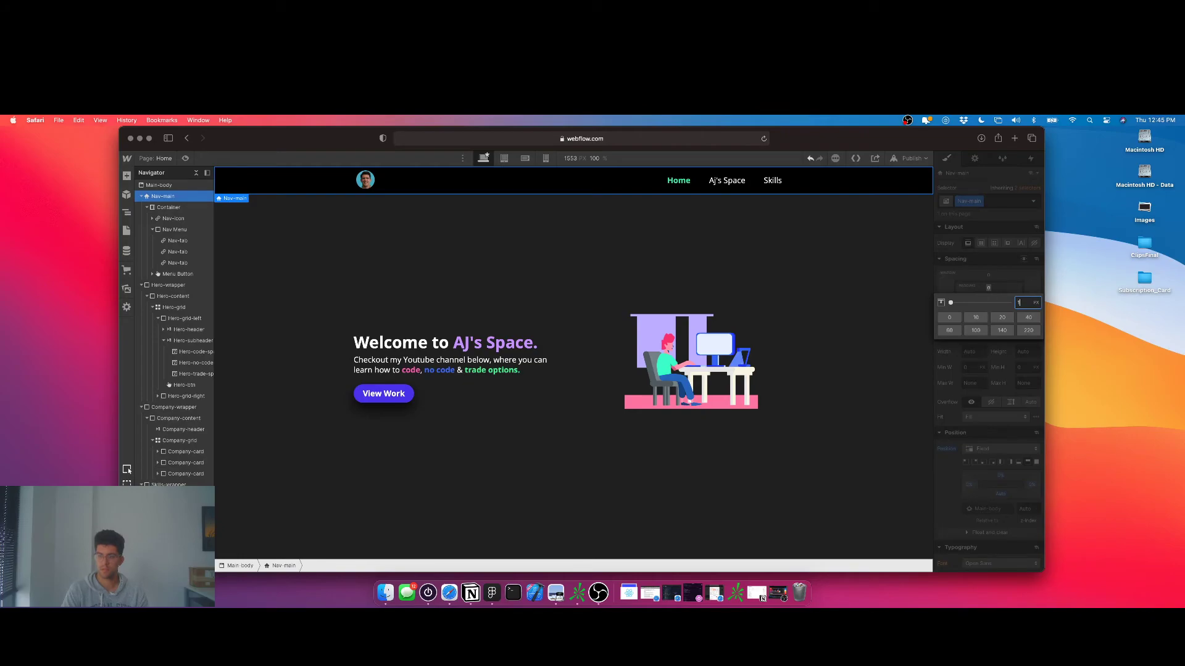
pyautogui.write('vh')
pyautogui.press('Return')
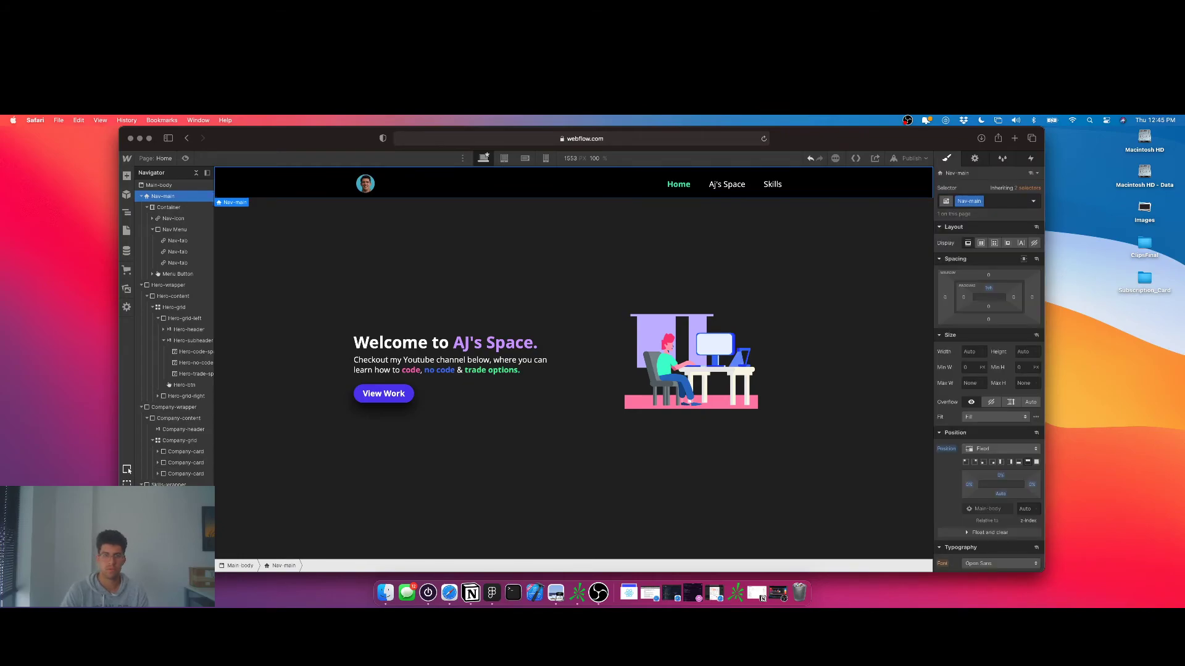
pyautogui.click(988, 307)
pyautogui.write('1vh')
pyautogui.press('Return')
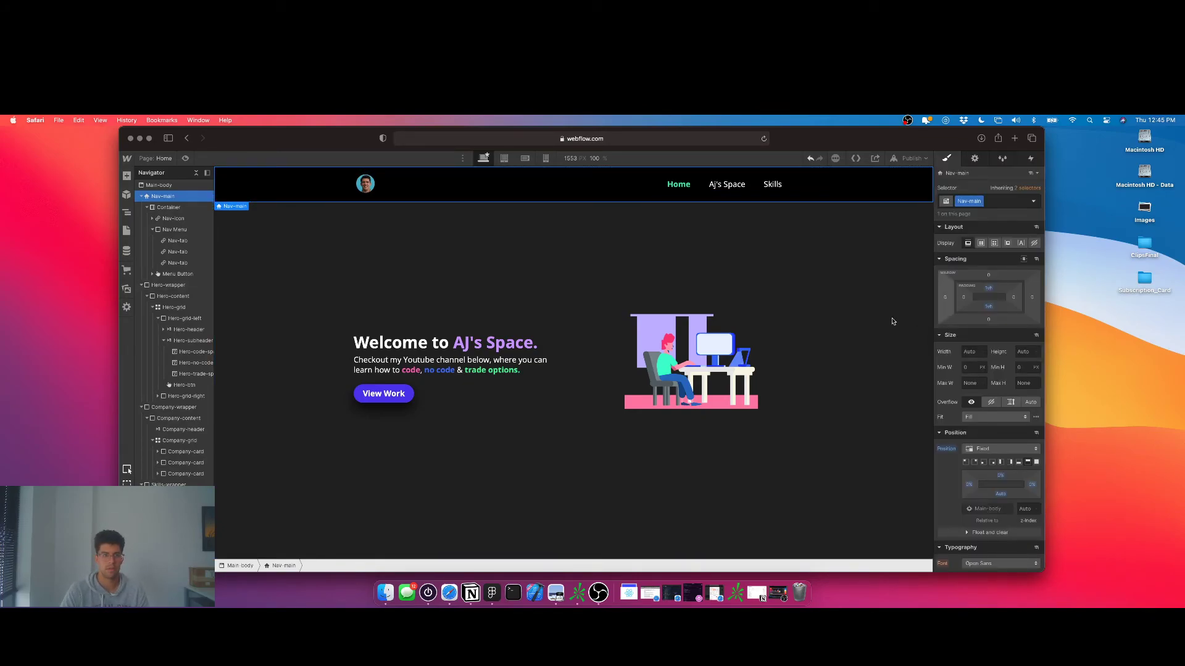
pyautogui.click(713, 233)
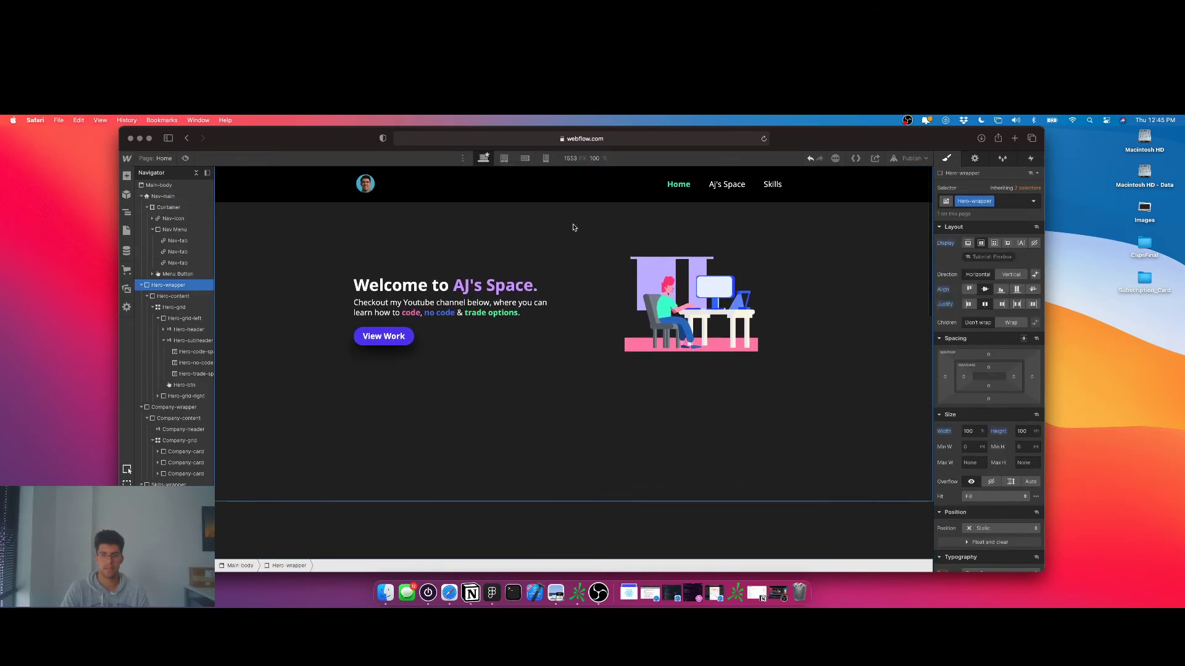
pyautogui.scroll(-2, 574, 227)
pyautogui.scroll(2, 432, 210)
# - Try changing the Nav-main navbar's background colour from black to a dark purple, about #7d00c5
pyautogui.click(282, 202)
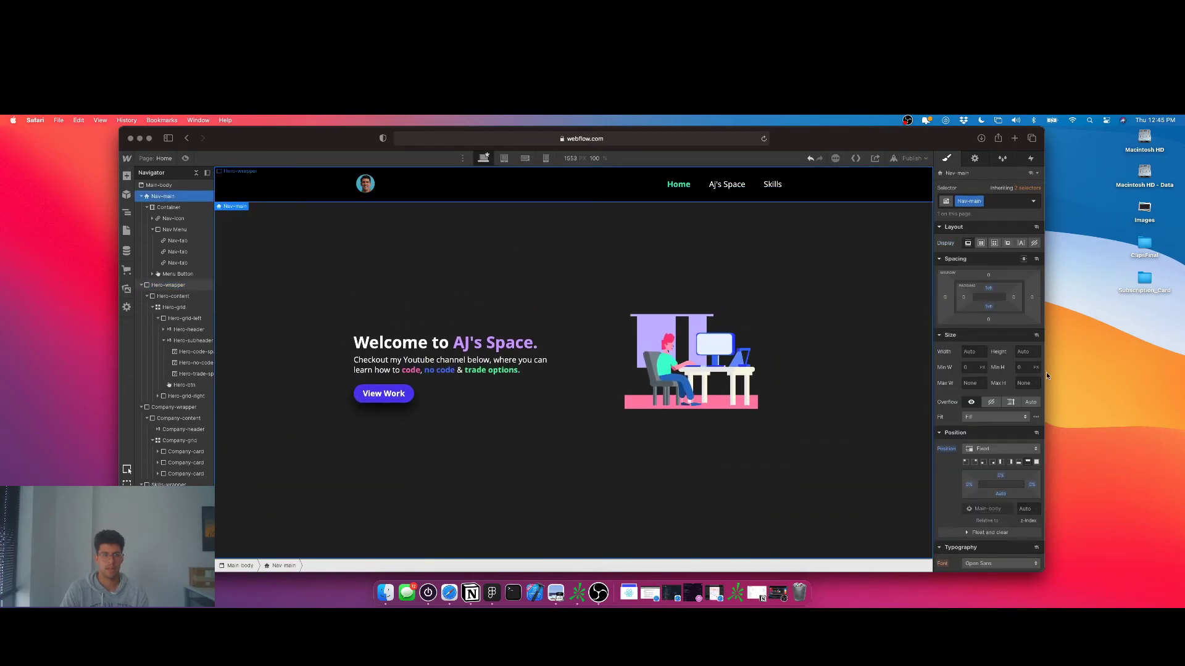
pyautogui.scroll(-5, 997, 387)
pyautogui.scroll(-7, 997, 389)
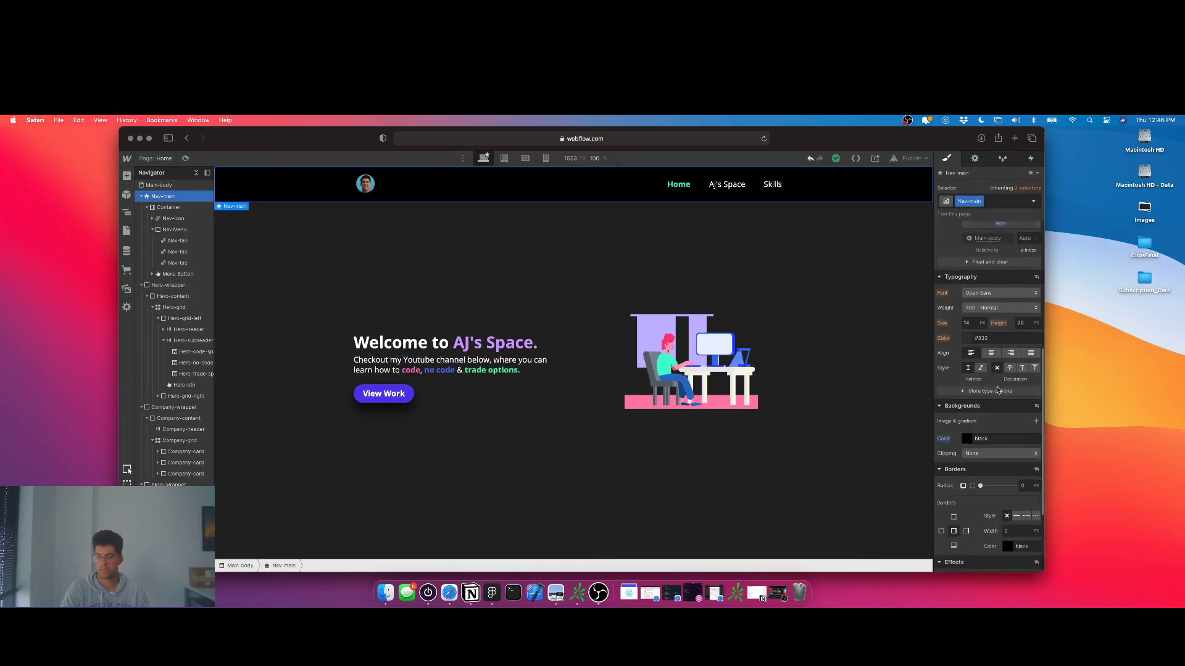
pyautogui.click(967, 417)
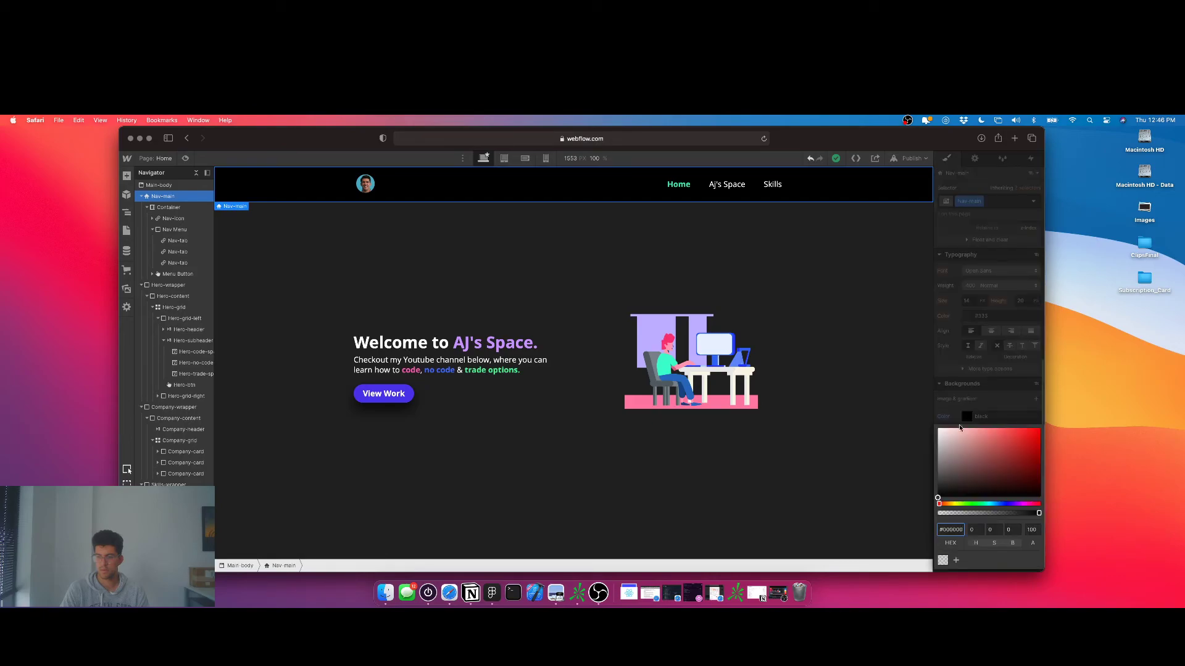
pyautogui.moveTo(960, 446); pyautogui.dragTo(976, 433)
pyautogui.moveTo(963, 428); pyautogui.dragTo(1030, 427)
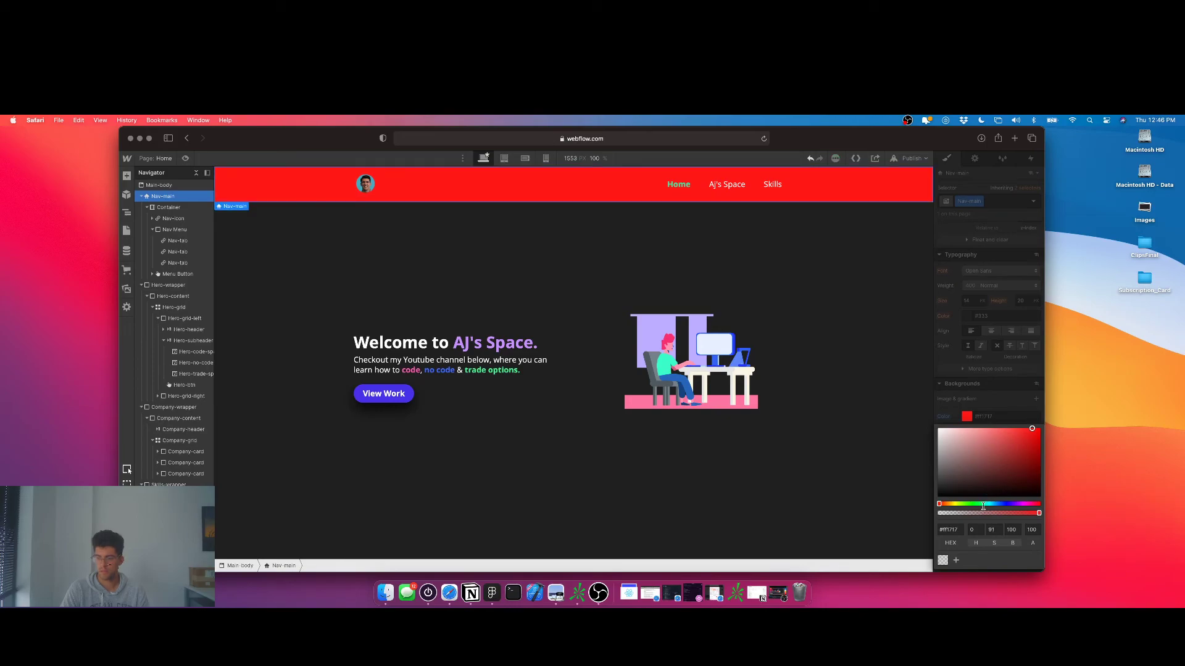
pyautogui.moveTo(1000, 503); pyautogui.dragTo(1018, 503)
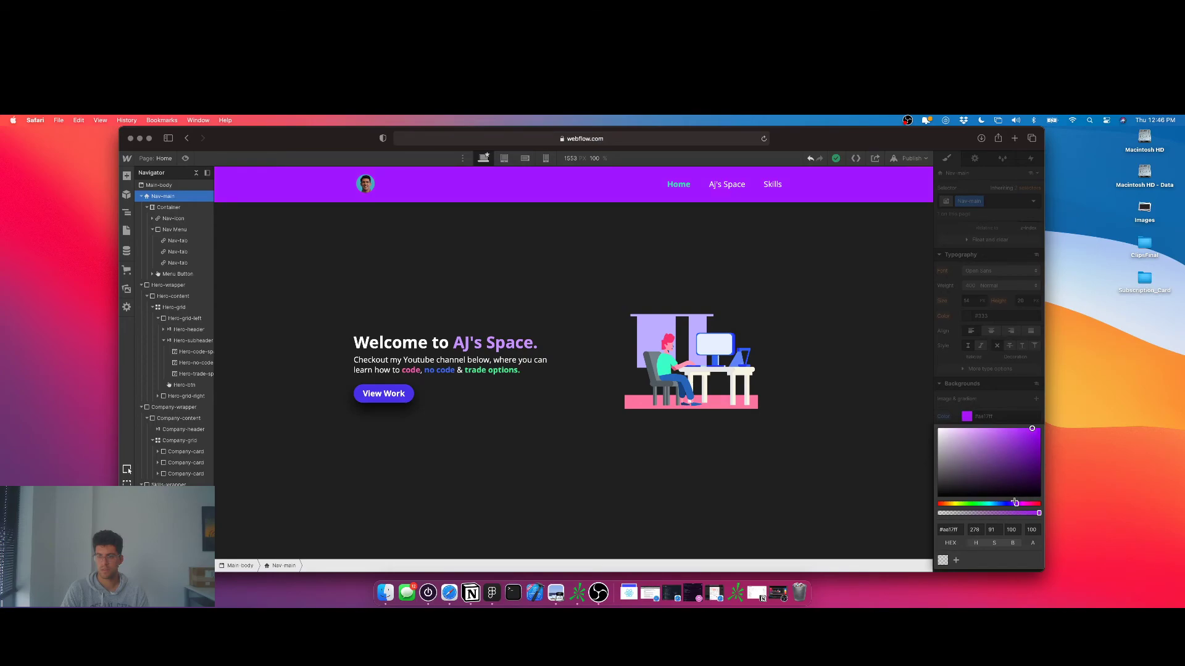
pyautogui.click(1020, 456)
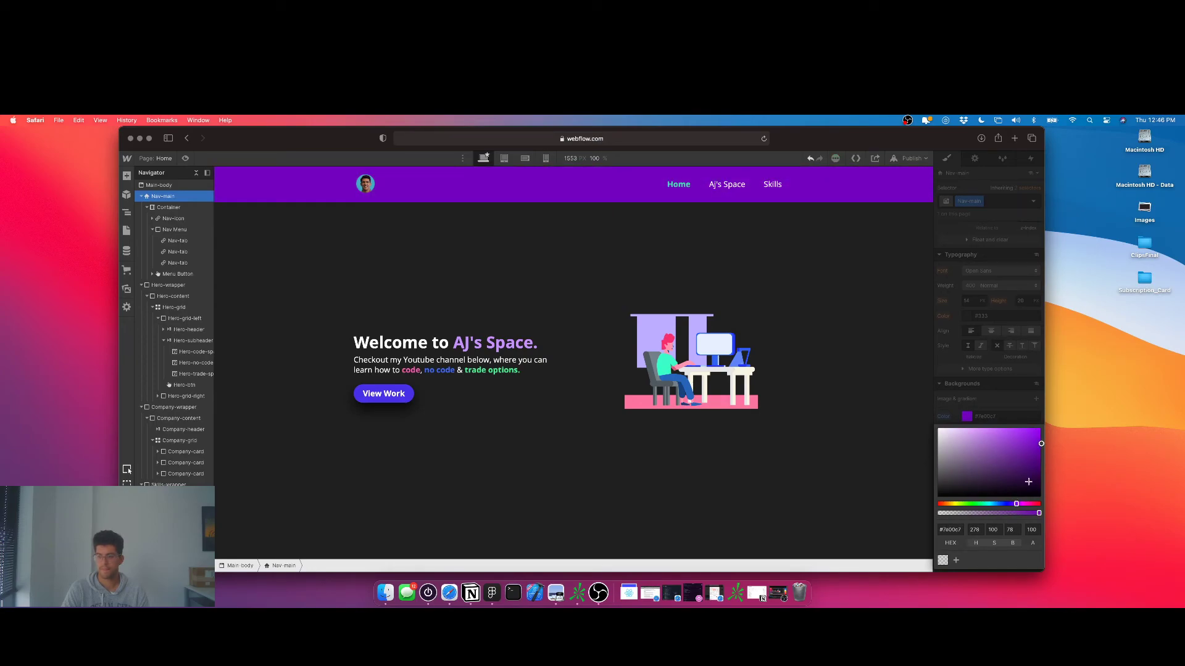
# - Try a 50% alpha on the navbar's purple background and check it against the page content
pyautogui.click(1031, 530)
pyautogui.write('50')
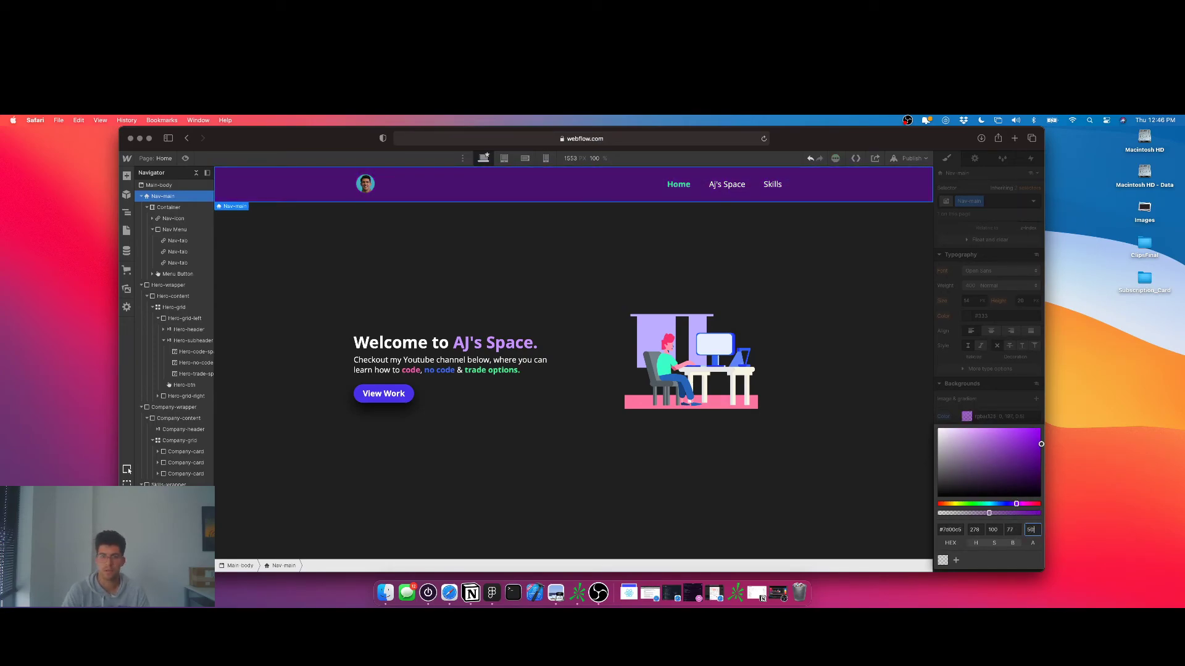
pyautogui.scroll(-5, 654, 354)
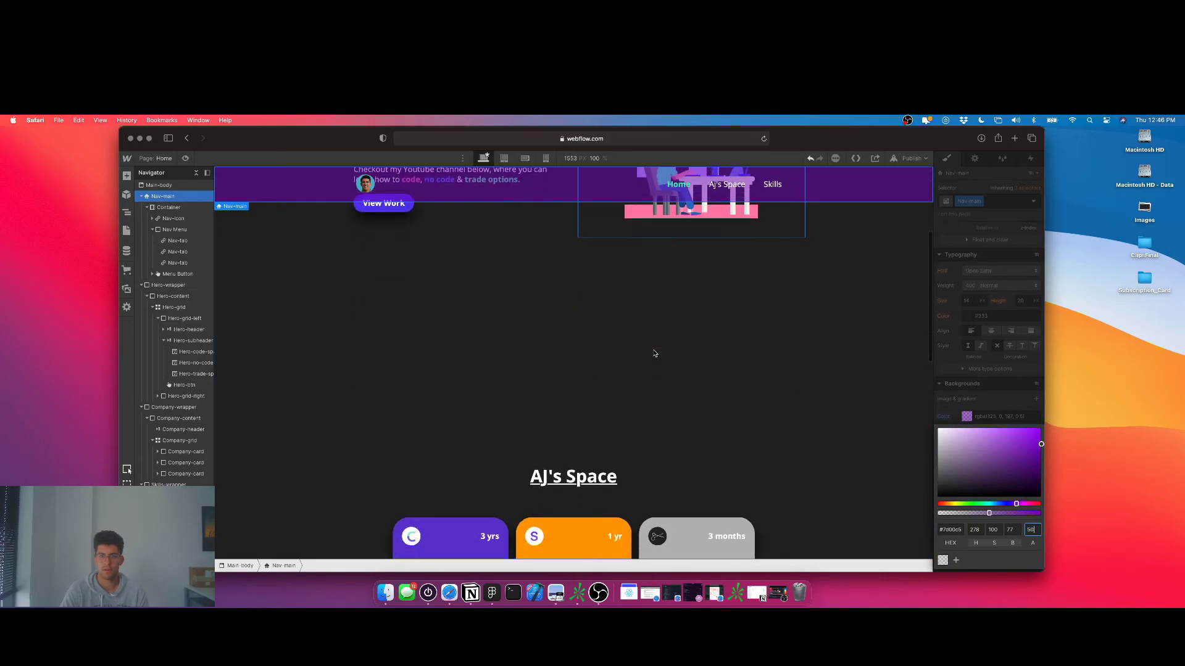
pyautogui.scroll(5, 654, 353)
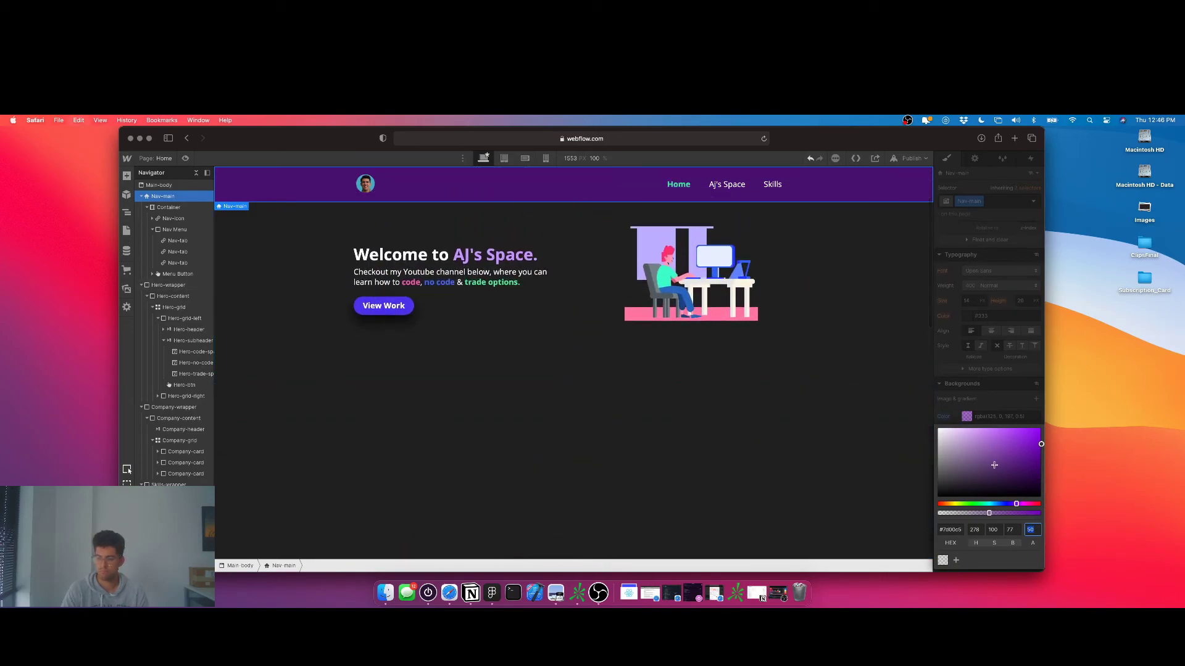
# - Raise the alpha of the navbar's purple background to 80% and check it over the hero and company sections
pyautogui.write('80')
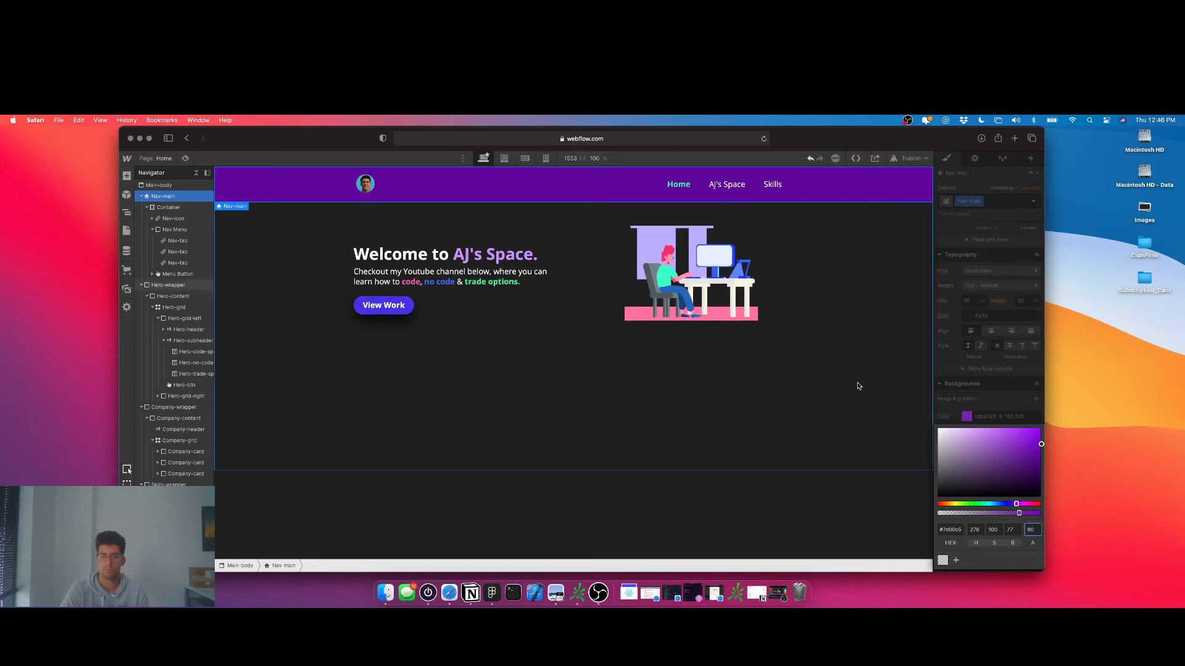
pyautogui.scroll(-3, 857, 386)
pyautogui.scroll(3, 857, 386)
pyautogui.scroll(-3, 858, 387)
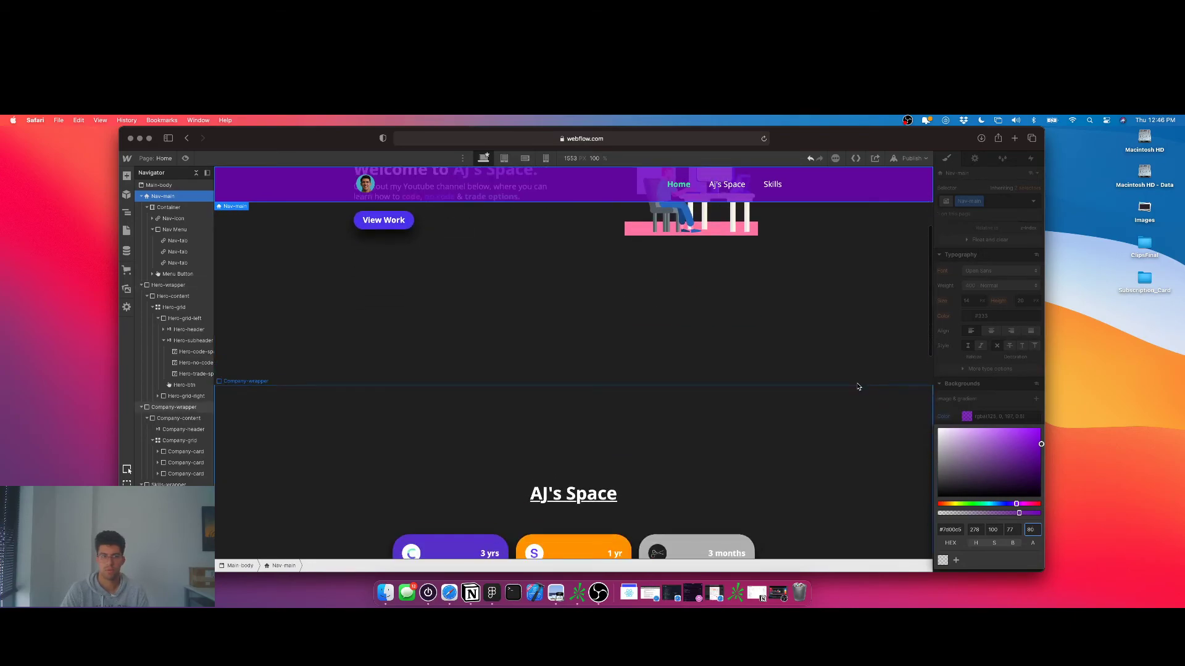
pyautogui.scroll(3, 857, 388)
pyautogui.scroll(-3, 857, 389)
pyautogui.scroll(3, 876, 388)
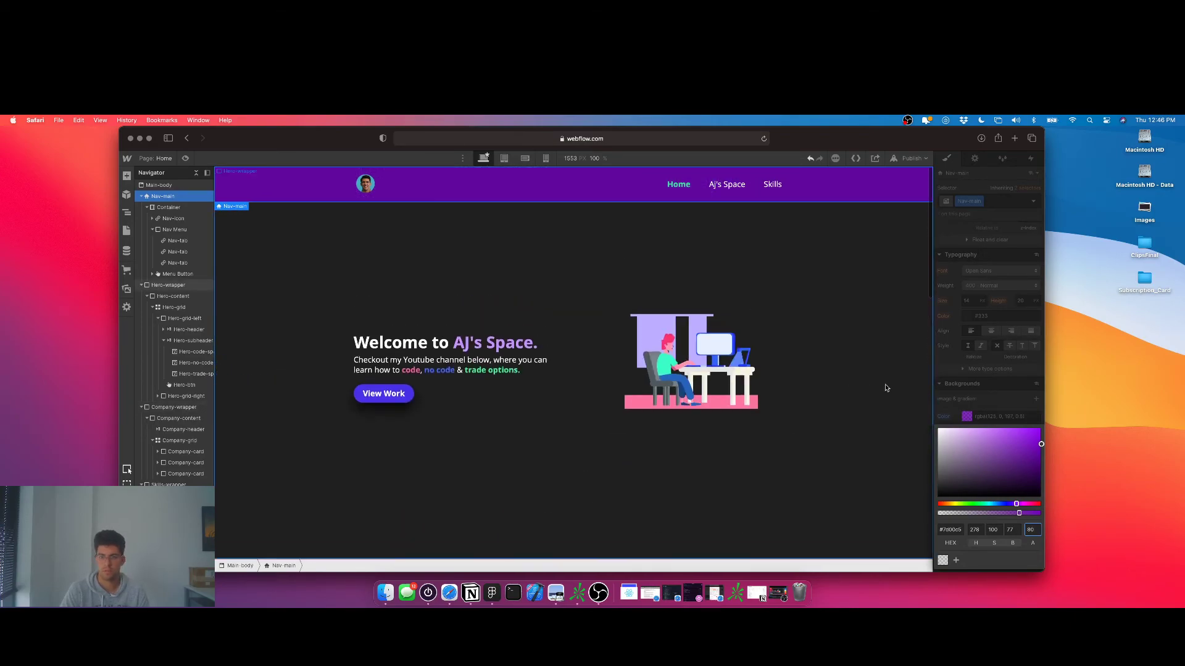
# - Undo the navbar's background colour changes back to black
pyautogui.click(969, 396)
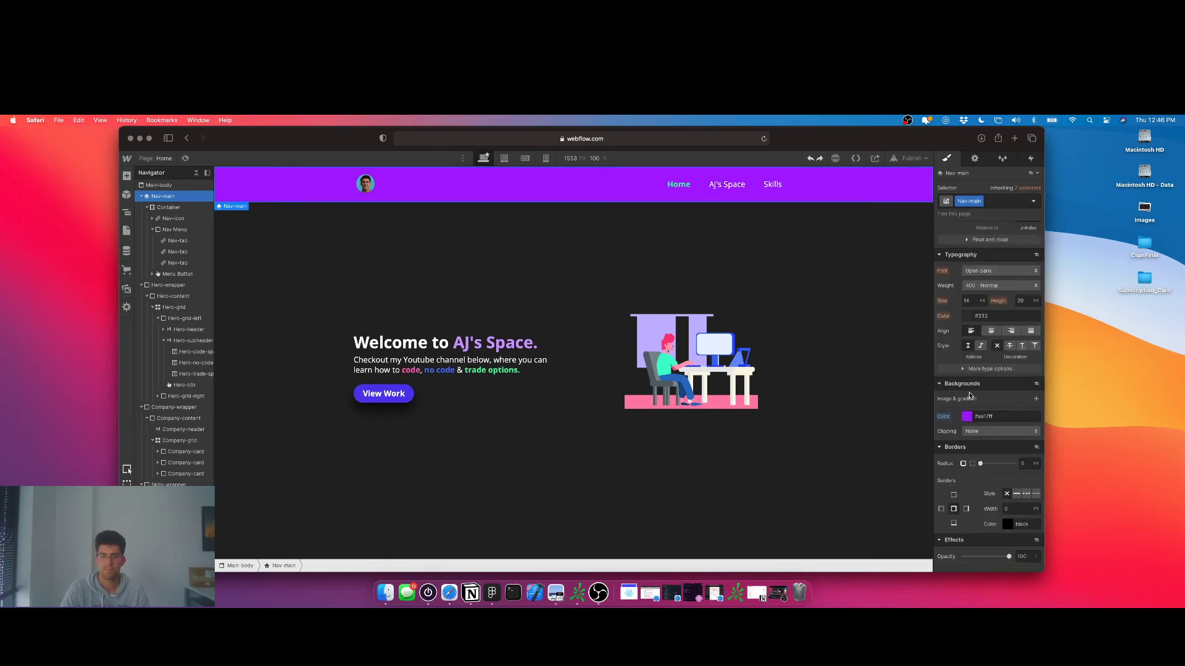
pyautogui.press('super+z')
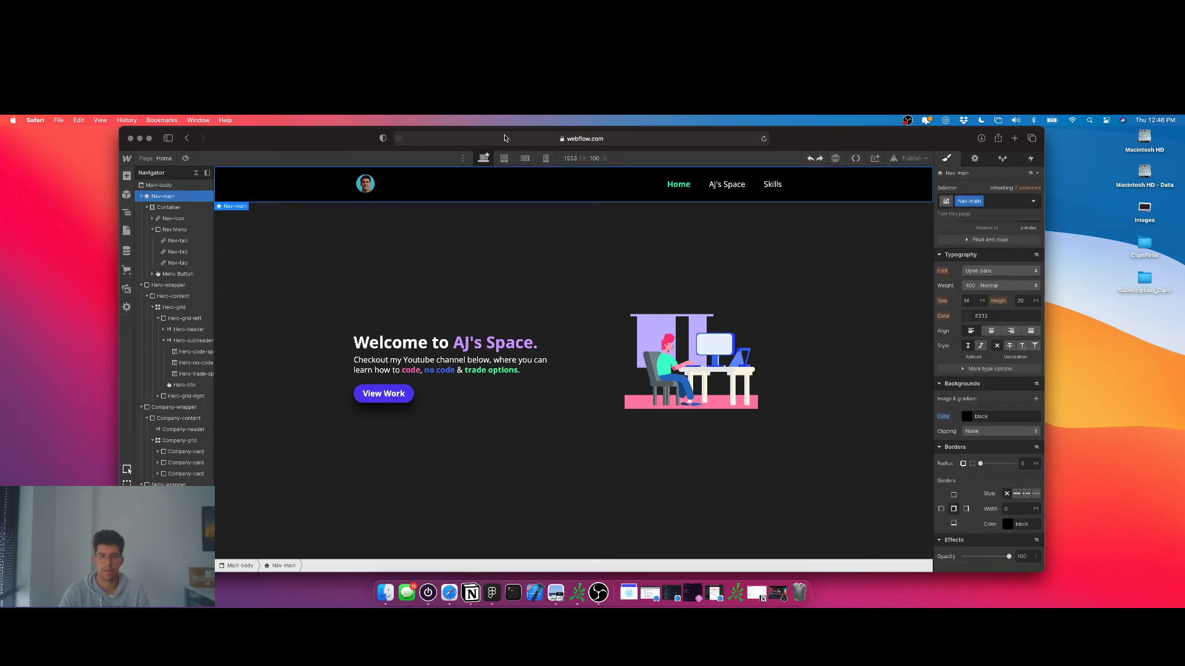
pyautogui.scroll(-2, 678, 261)
pyautogui.scroll(2, 677, 259)
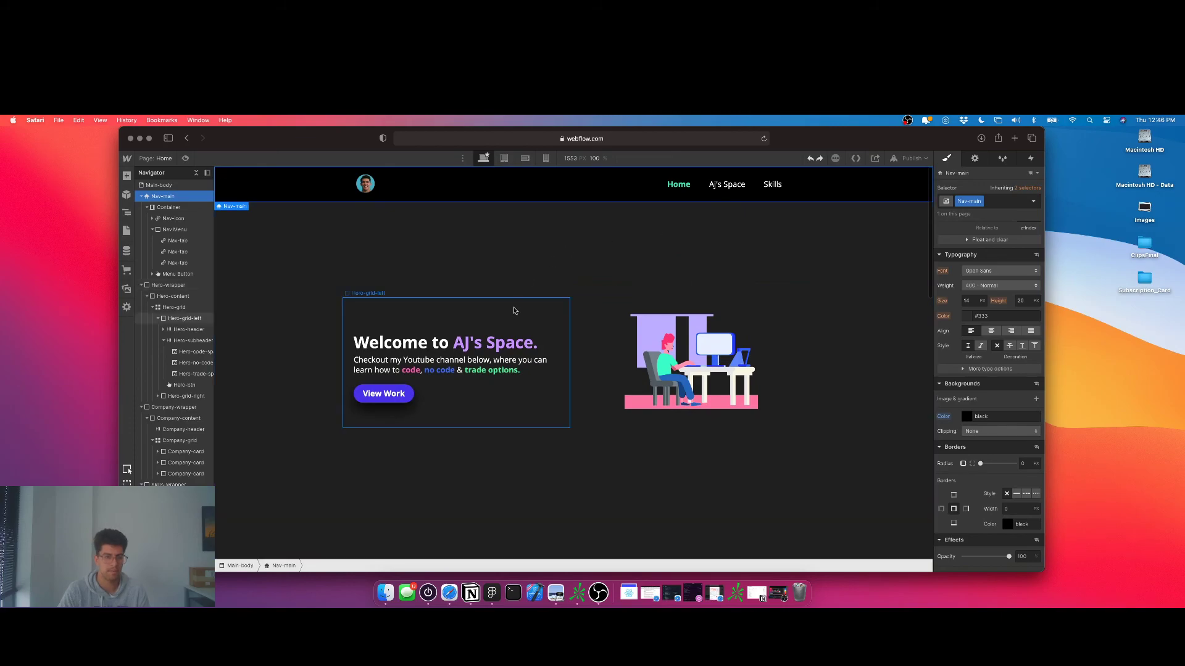
# - Try adding "Aj" in front of the navbar's Skills link text, and remove it again
pyautogui.scroll(-3, 516, 312)
pyautogui.click(726, 184)
pyautogui.scroll(3, 726, 184)
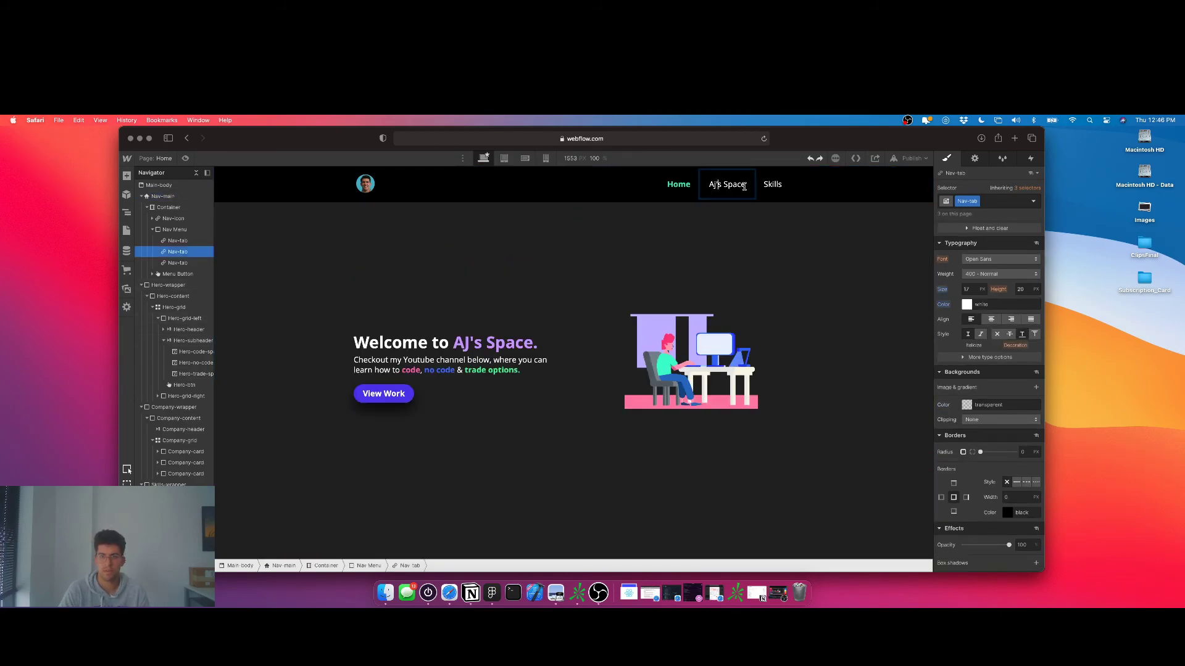
pyautogui.click(765, 186)
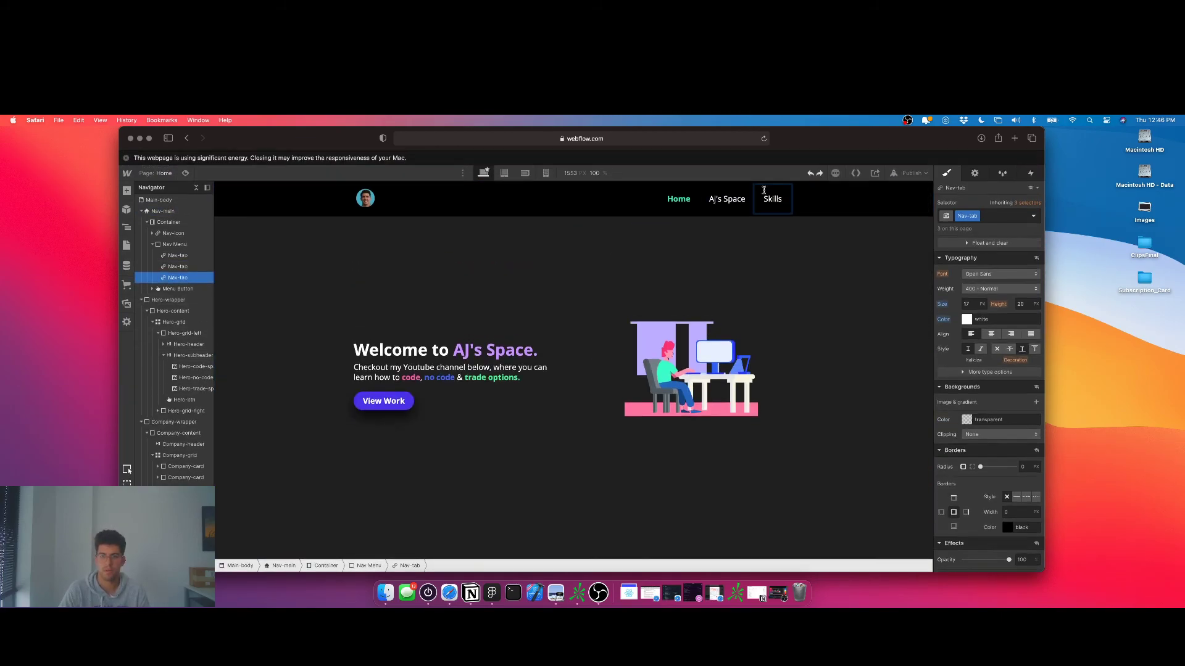
pyautogui.doubleClick(766, 204)
pyautogui.write('Aj')
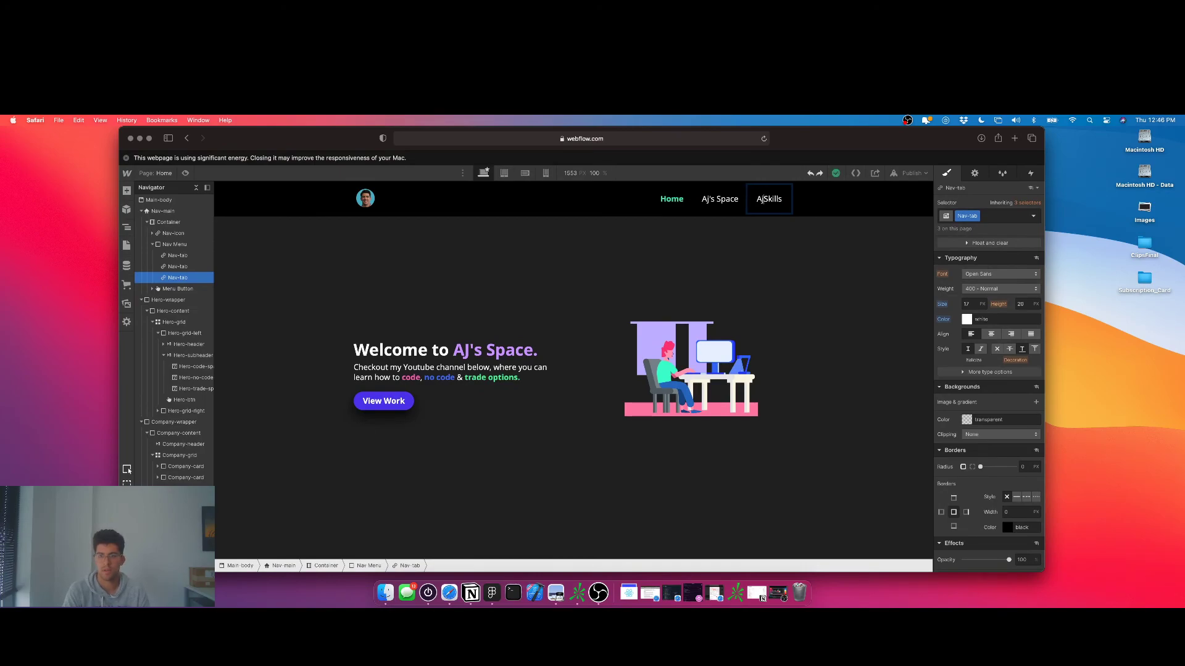
pyautogui.press('BackSpace')
# - Change the text of the navbar's "Aj's Space" link to "Work"
pyautogui.click(725, 203)
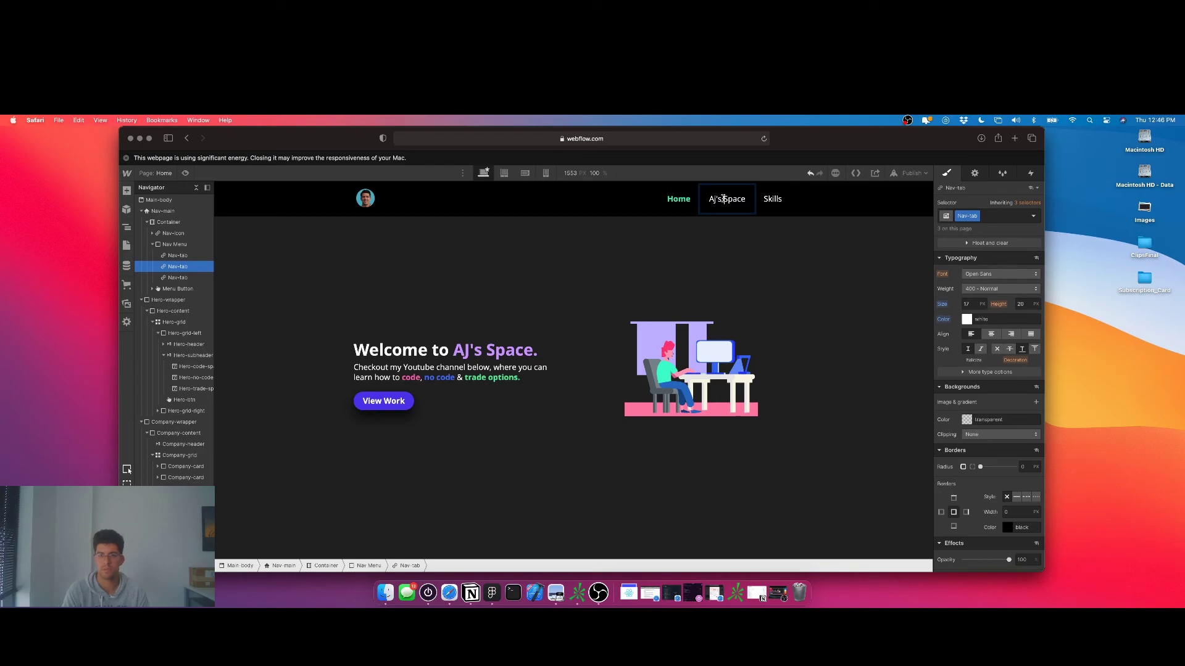
pyautogui.press('BackSpace')
pyautogui.press('BackSpace')
pyautogui.press('BackSpace')
pyautogui.press('BackSpace')
pyautogui.press('BackSpace')
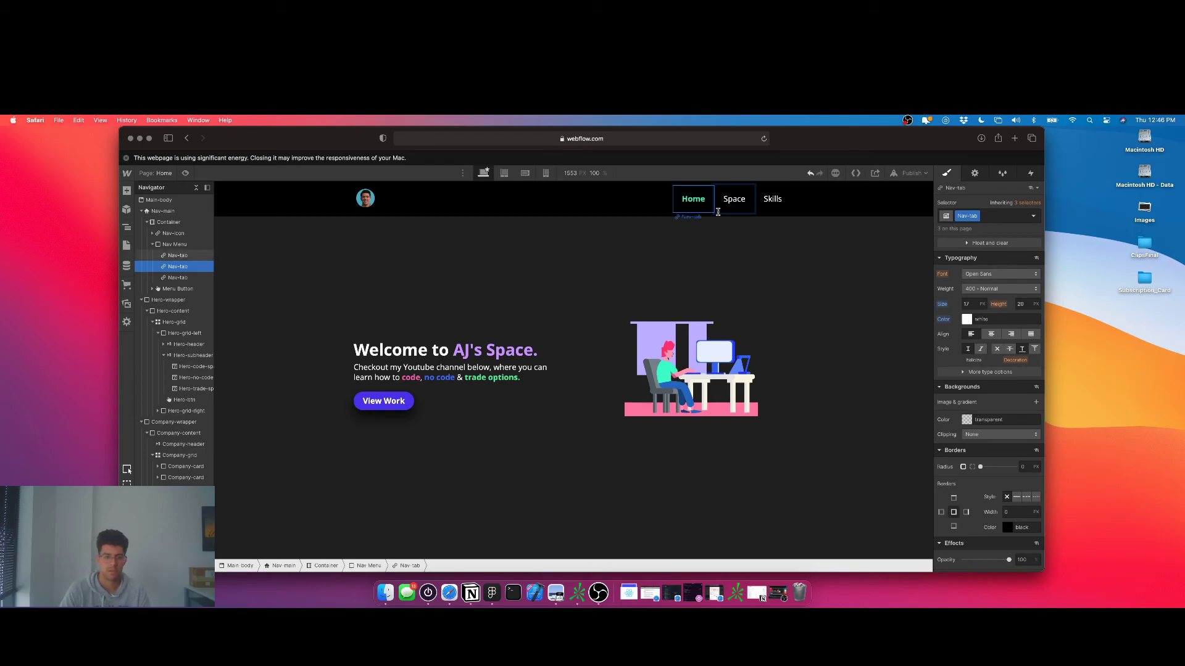
pyautogui.doubleClick(734, 200)
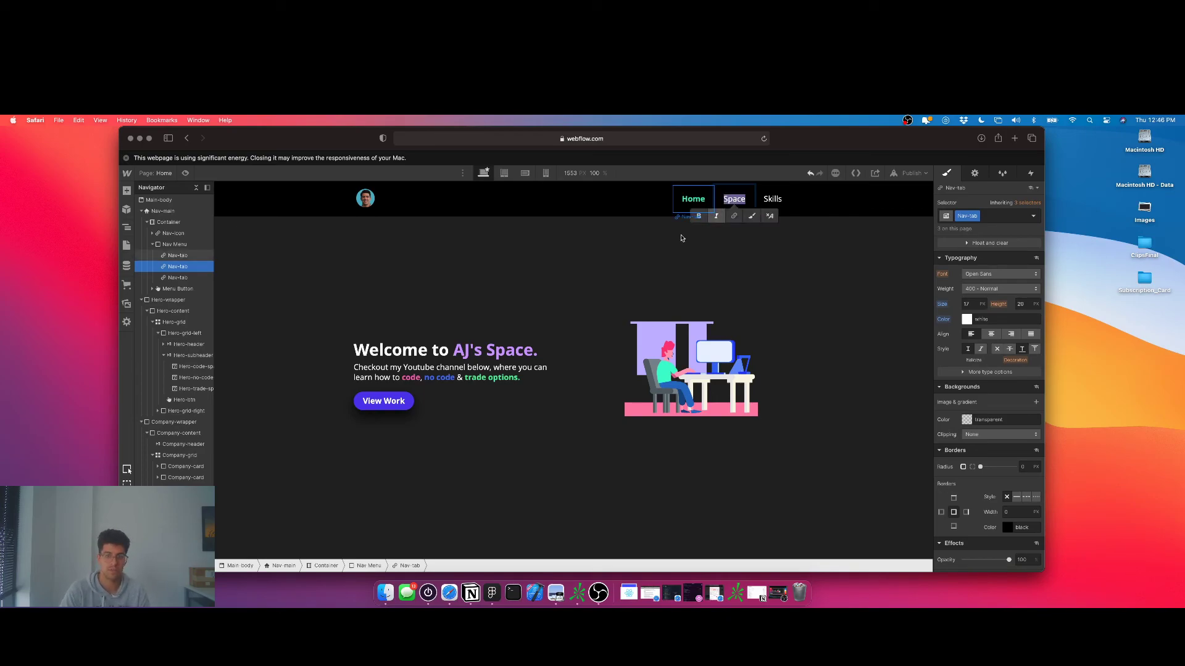
pyautogui.click(611, 276)
pyautogui.click(740, 198)
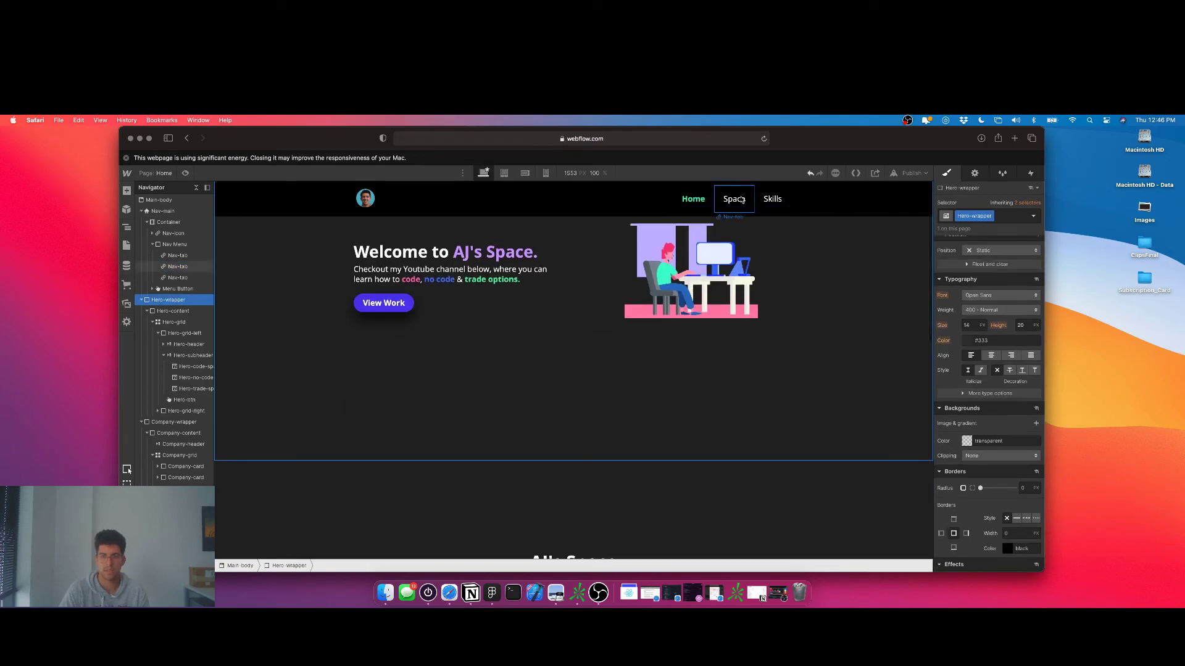
pyautogui.doubleClick(739, 197)
pyautogui.write('Work')
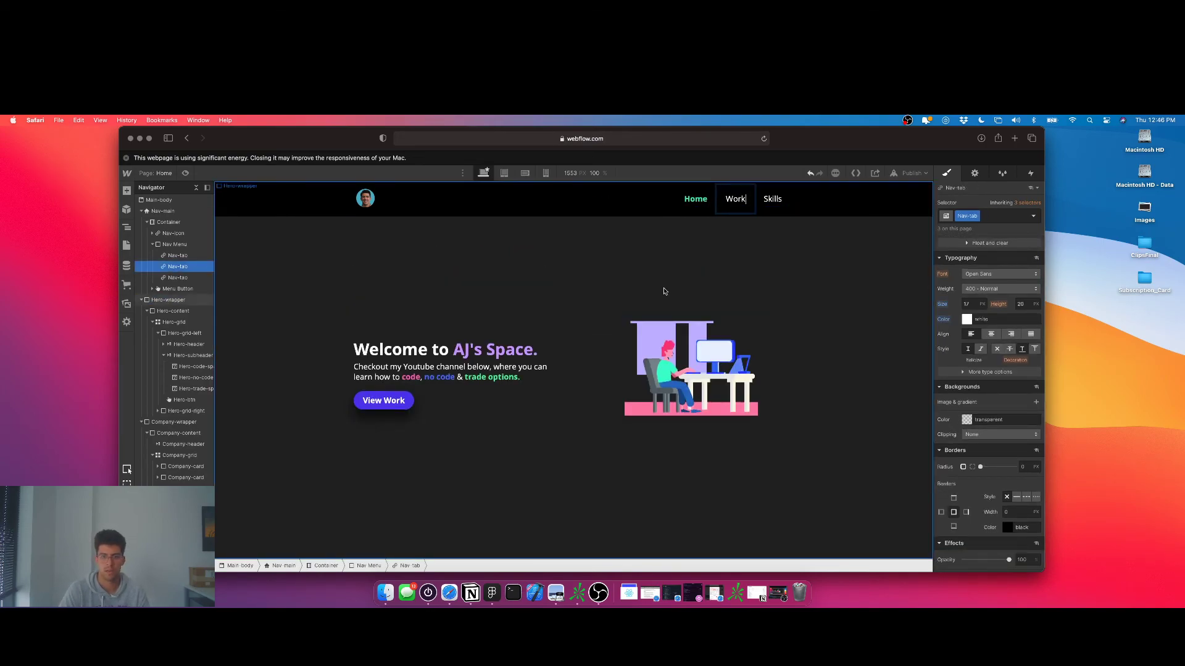
# - Change the "AJ's Space" heading above the company cards to "Work"
pyautogui.scroll(-5, 629, 271)
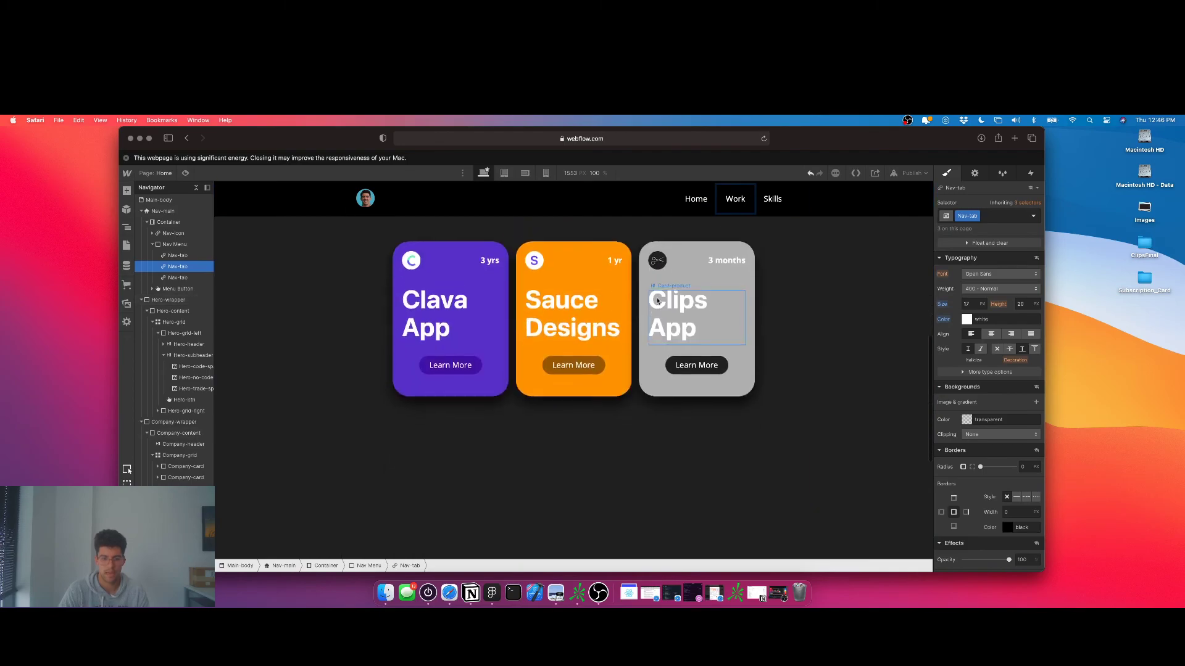
pyautogui.scroll(1, 605, 252)
pyautogui.doubleClick(592, 275)
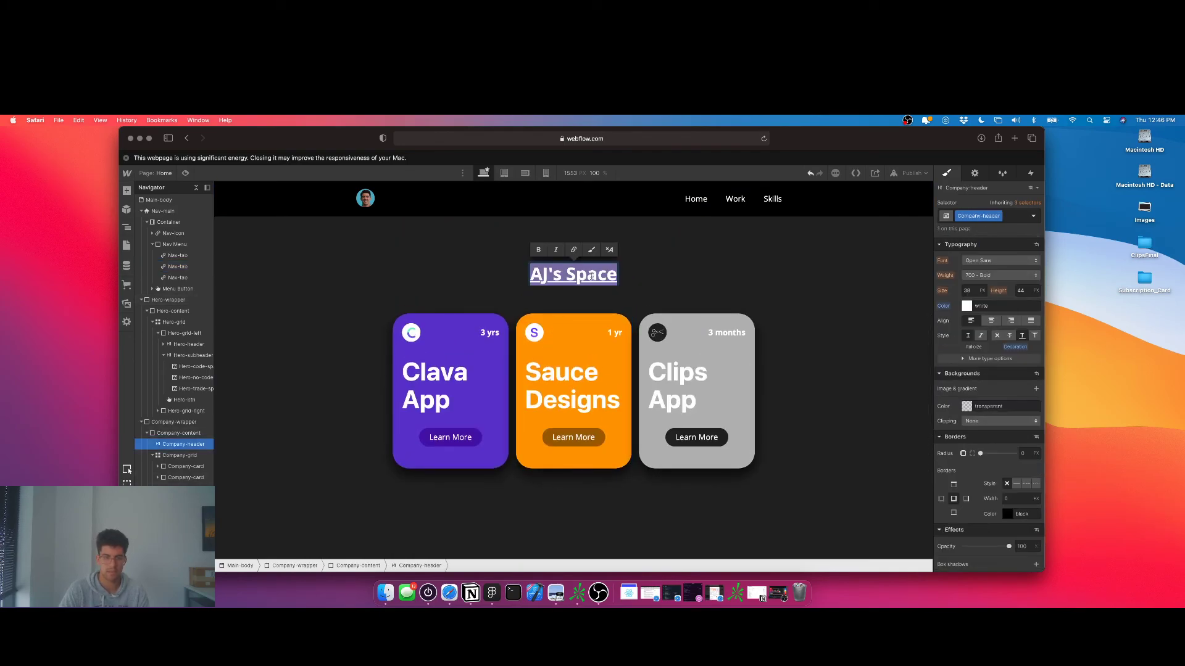
pyautogui.write('Work')
# - Change the "AJ's Skills" heading in the Skills section to "Skills"
pyautogui.scroll(-5, 617, 309)
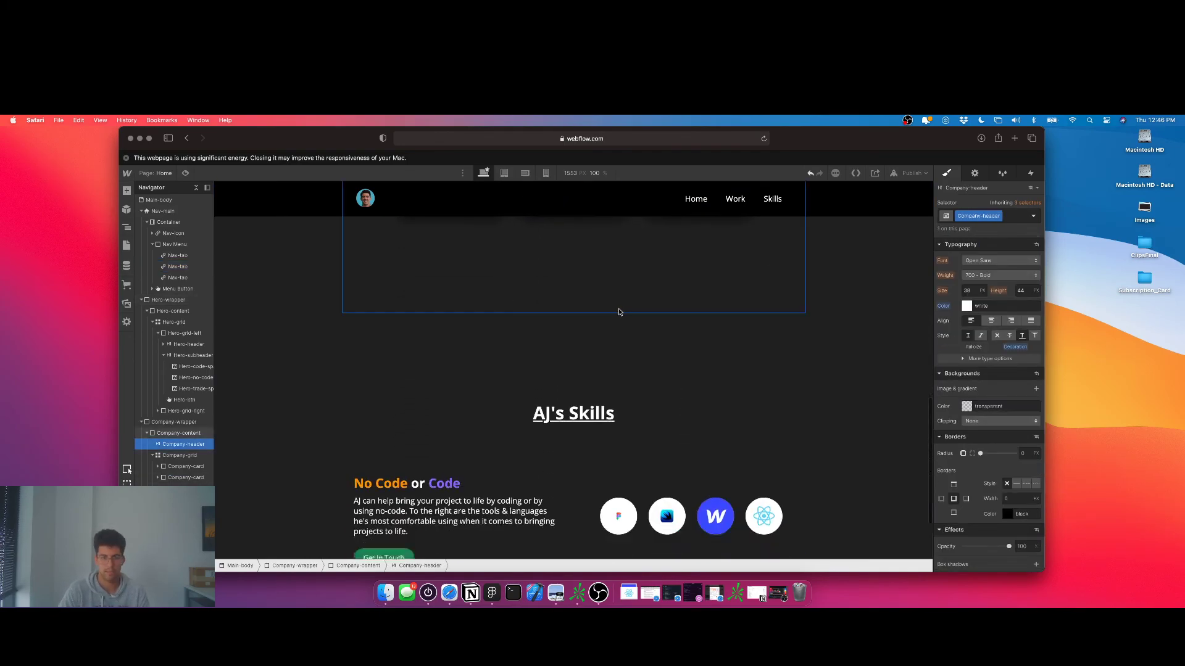
pyautogui.click(617, 308)
pyautogui.doubleClick(614, 306)
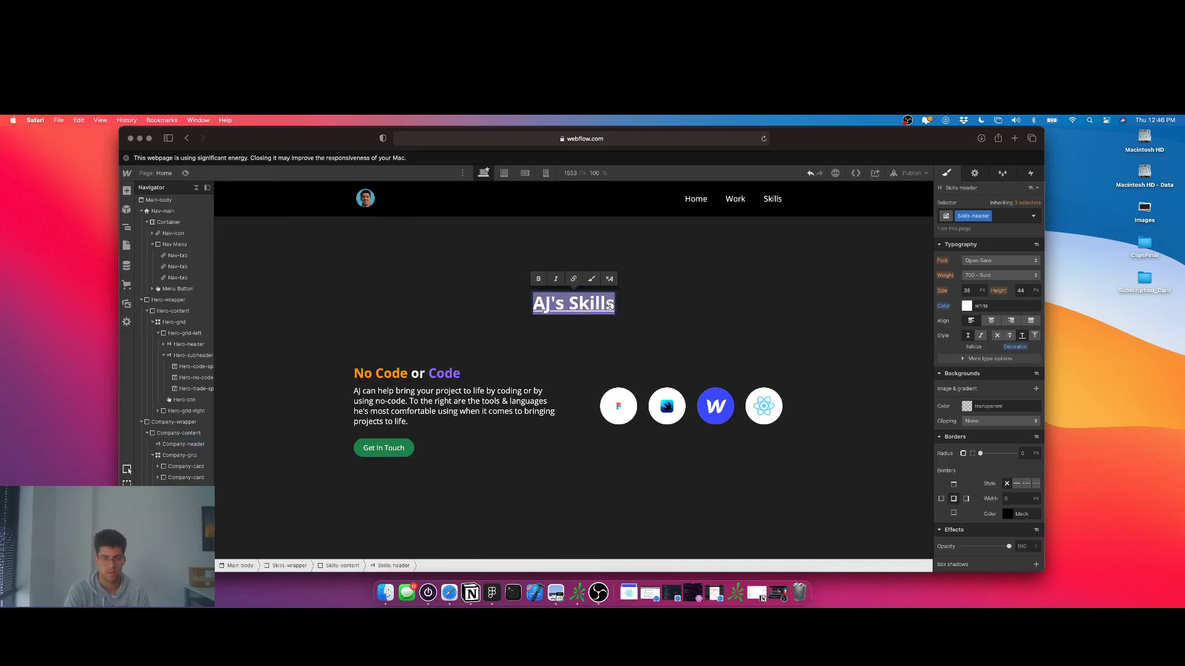
pyautogui.write('Skills')
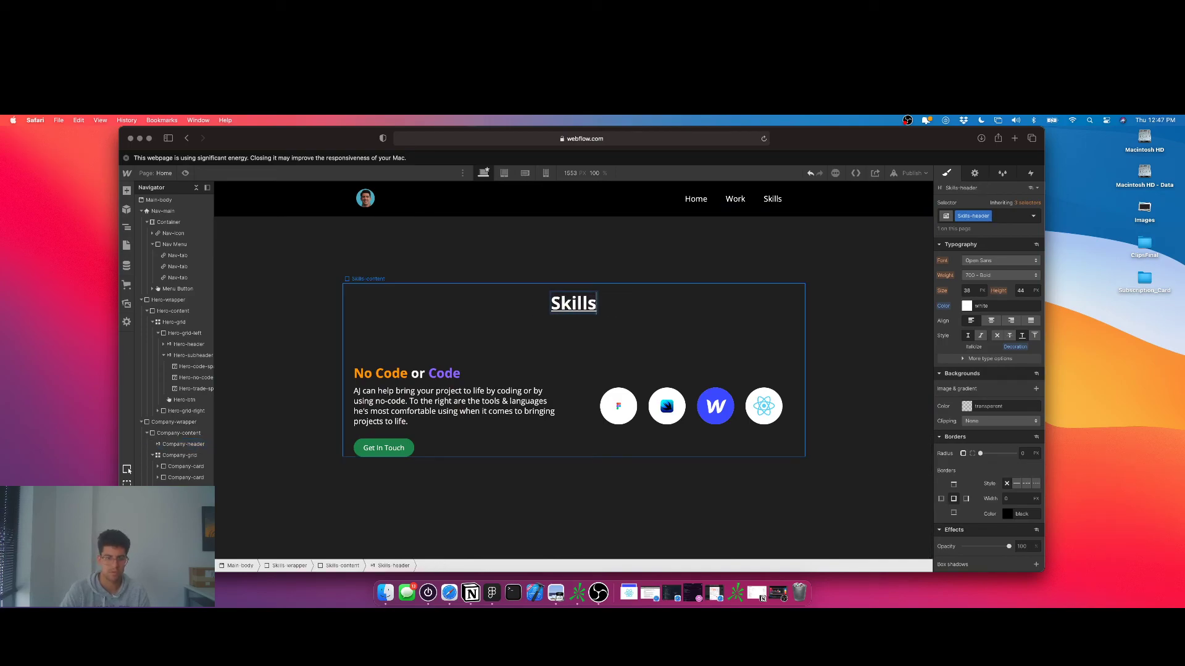
pyautogui.click(573, 258)
pyautogui.scroll(6, 574, 260)
pyautogui.scroll(5, 573, 260)
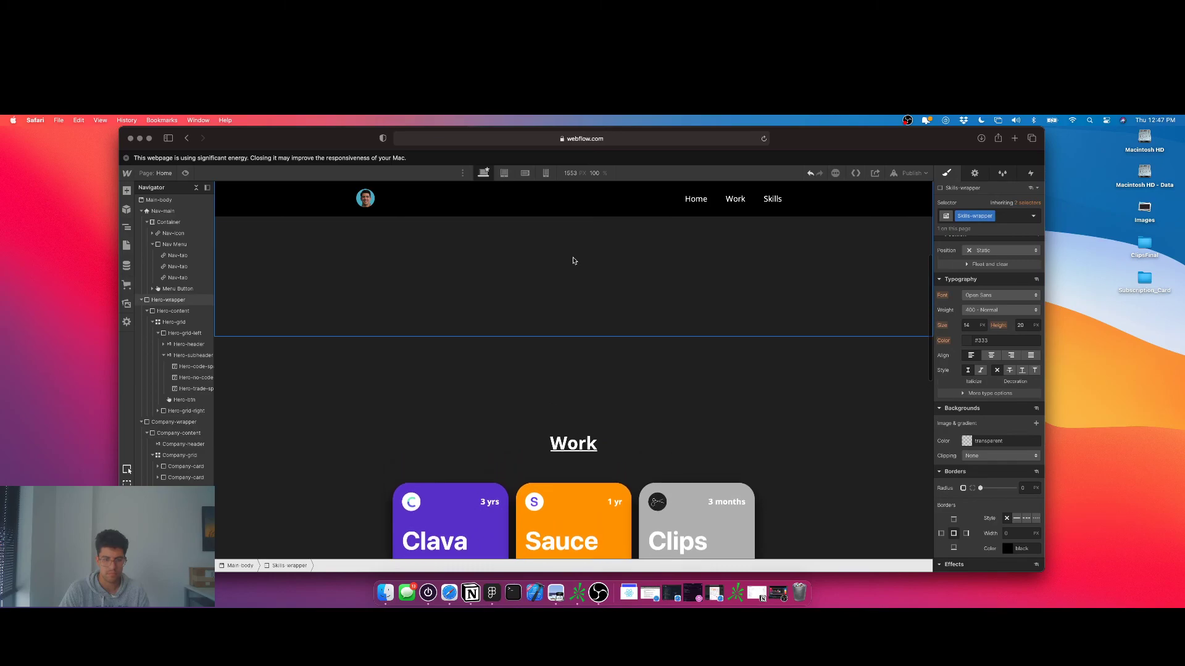
# - Review the whole page from the hero through the Work cards to the Skills section, checking the Get In Touch button and the navbar icon
pyautogui.scroll(-3, 571, 256)
pyautogui.scroll(2, 508, 319)
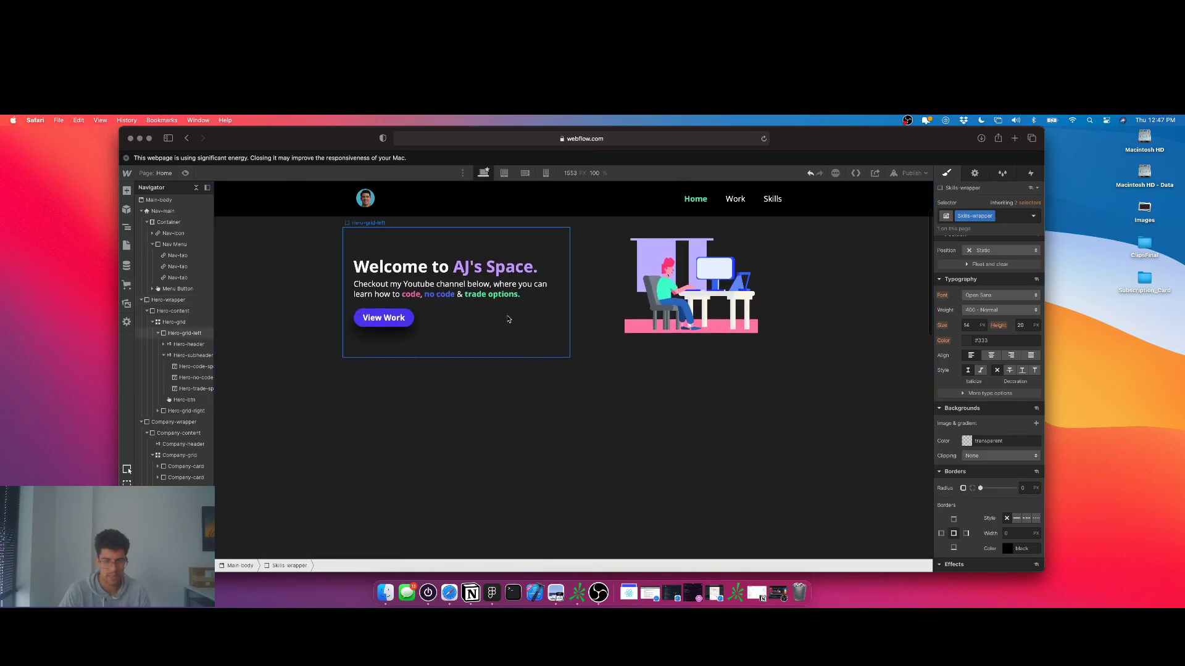
pyautogui.scroll(-5, 506, 318)
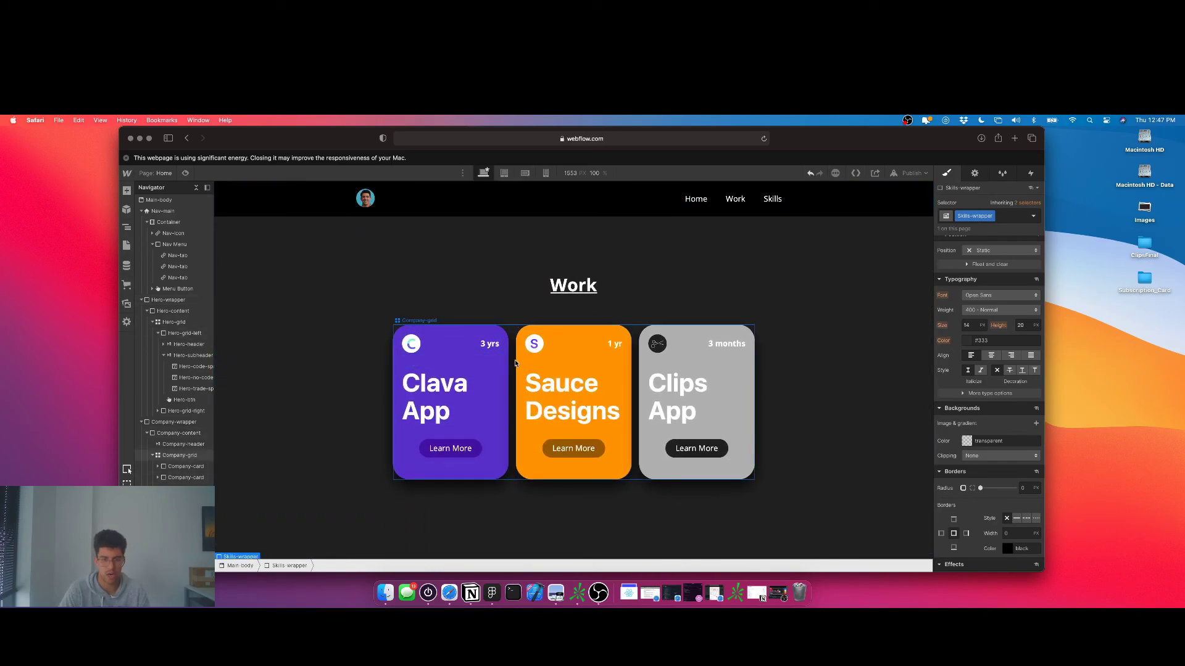
pyautogui.scroll(-2, 502, 371)
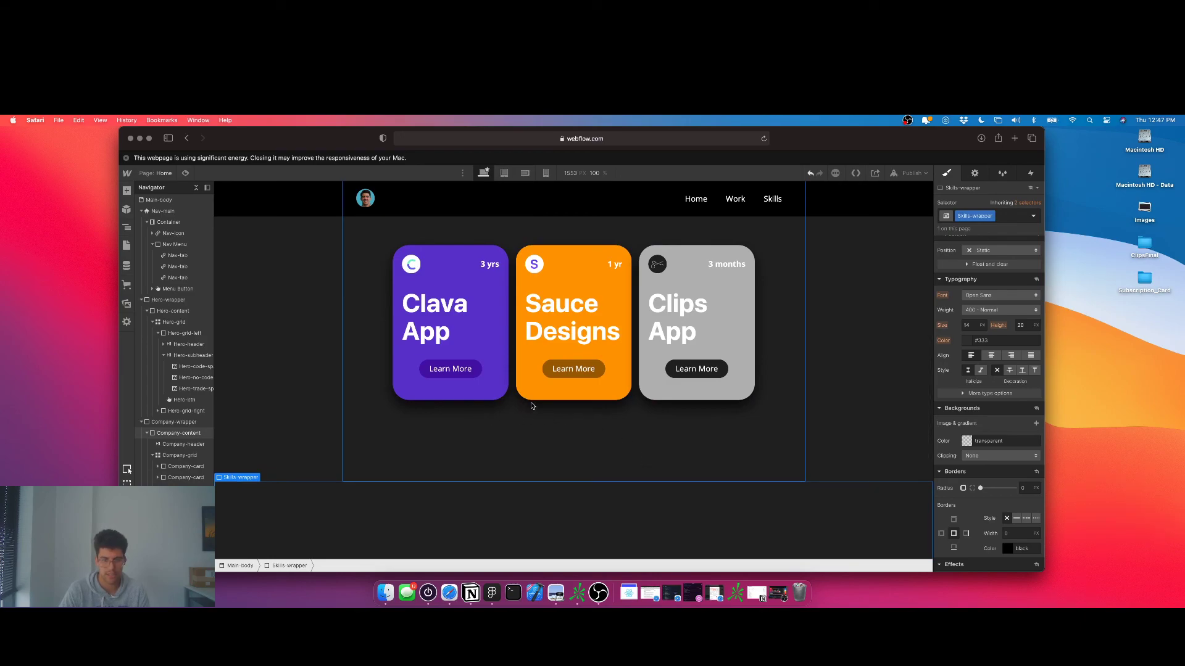
pyautogui.scroll(-8, 533, 405)
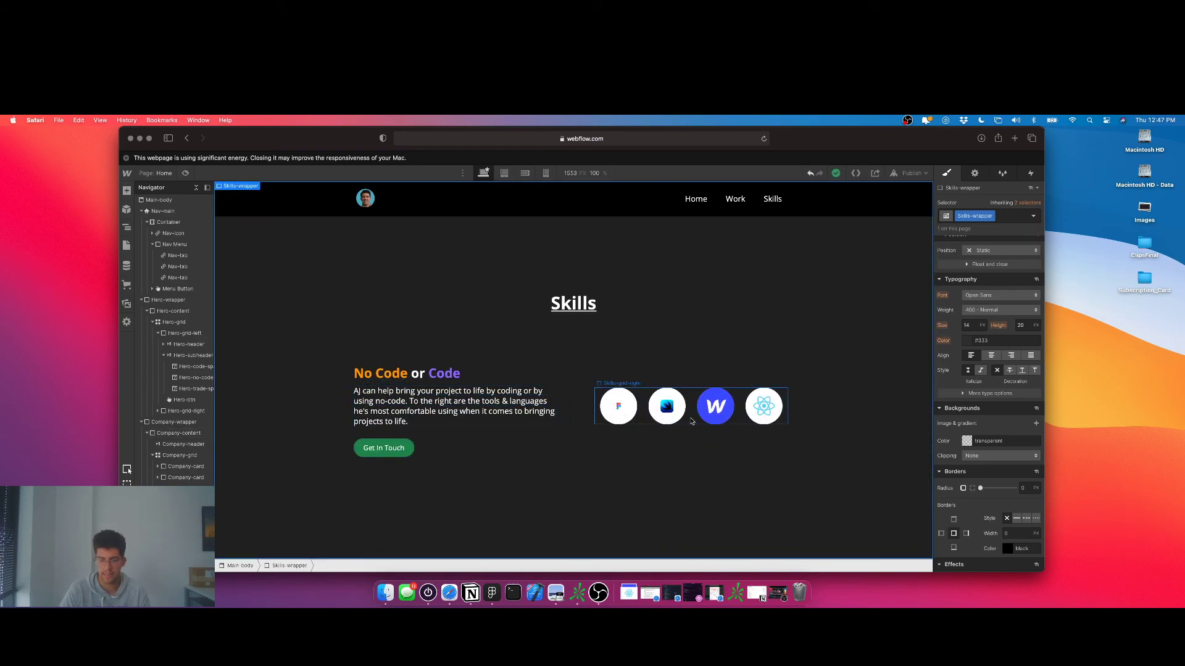
pyautogui.click(408, 449)
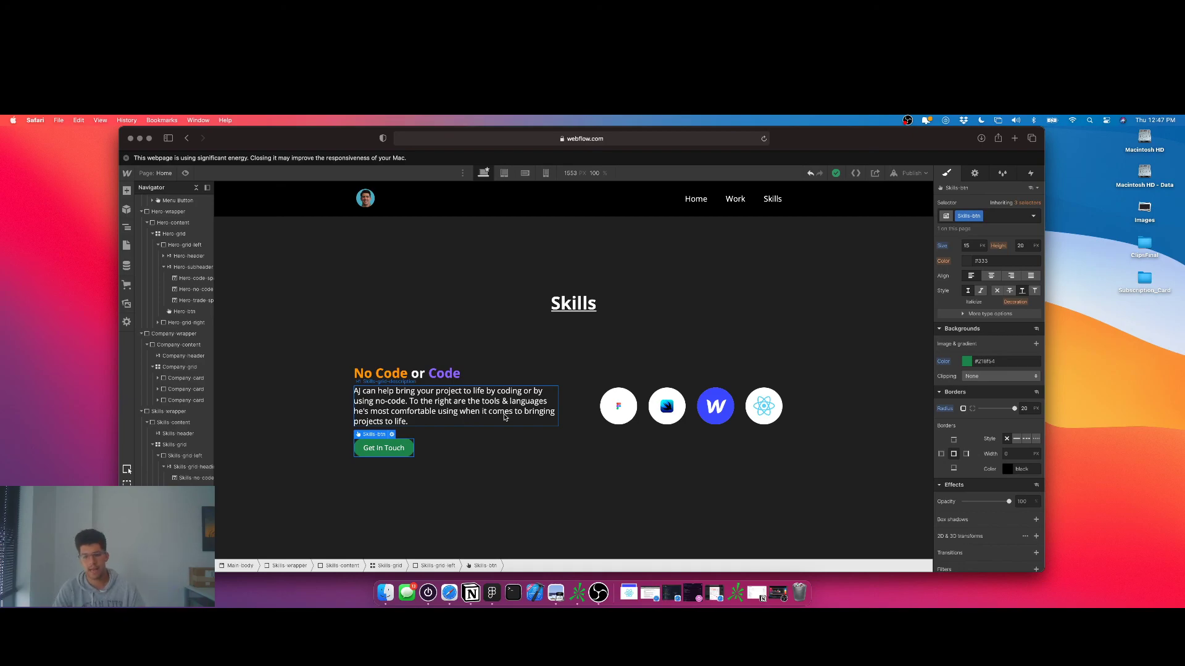
pyautogui.scroll(15, 500, 428)
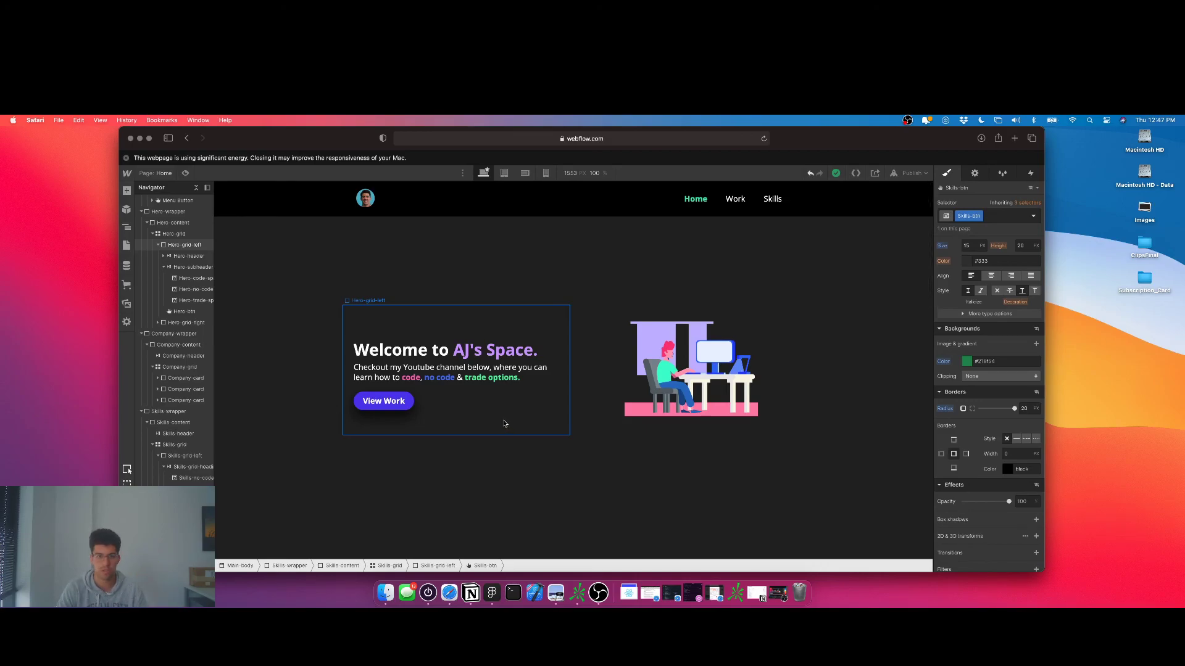
pyautogui.click(365, 198)
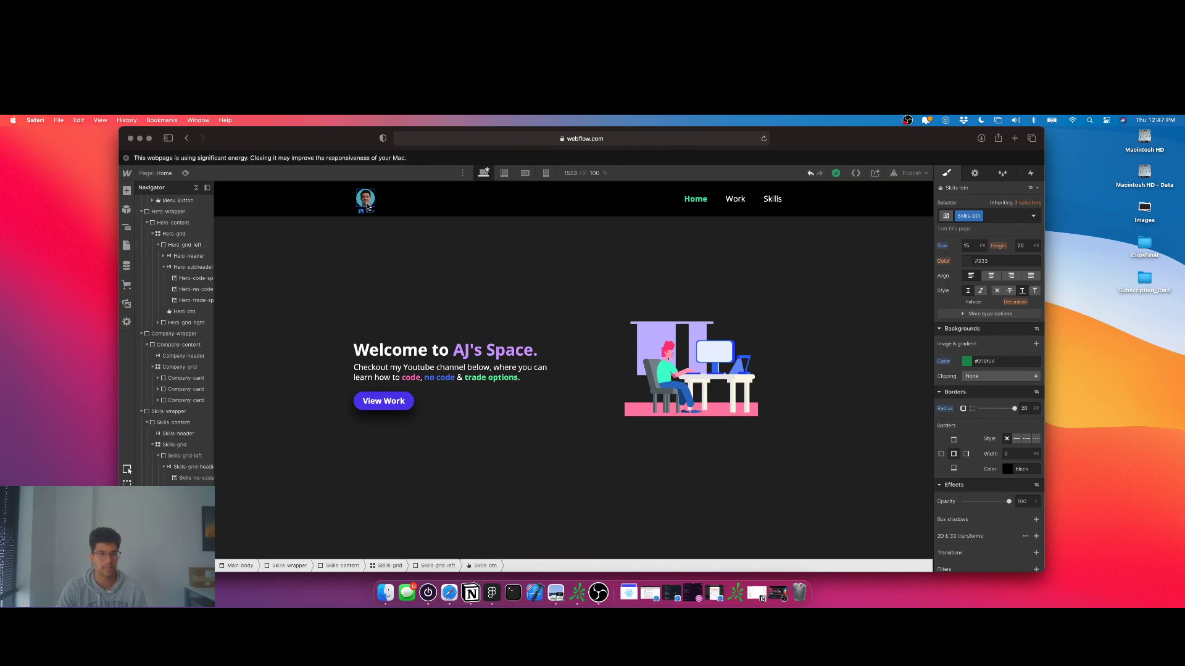
pyautogui.scroll(-10, 564, 293)
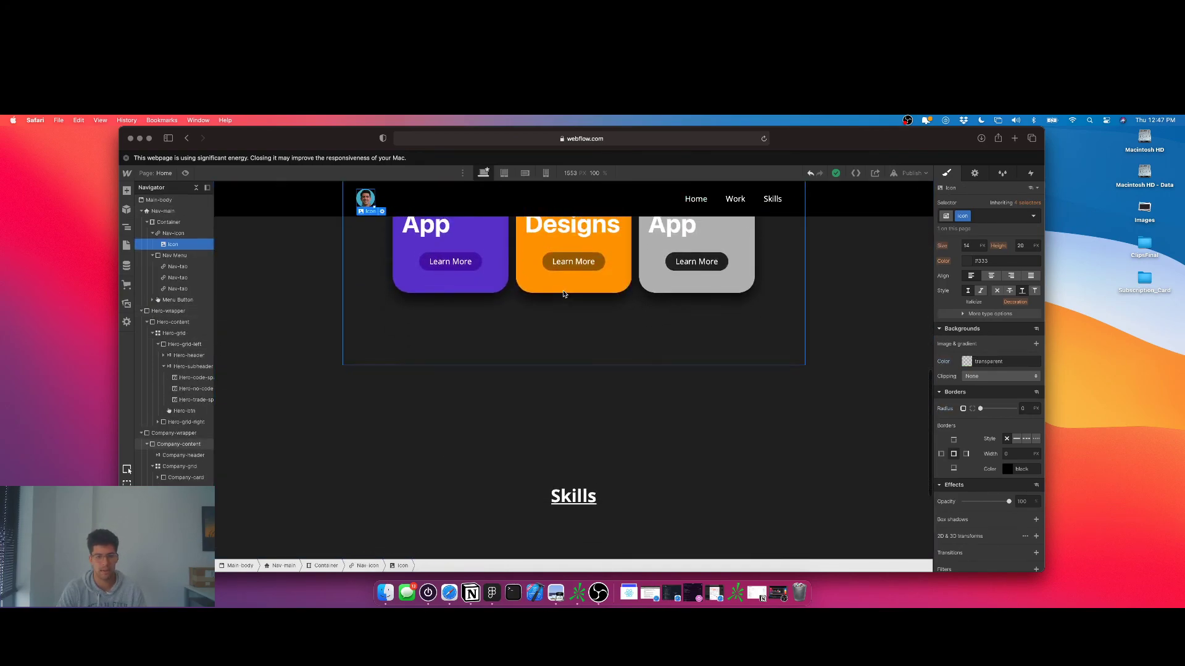
pyautogui.scroll(8, 564, 295)
pyautogui.scroll(-10, 563, 295)
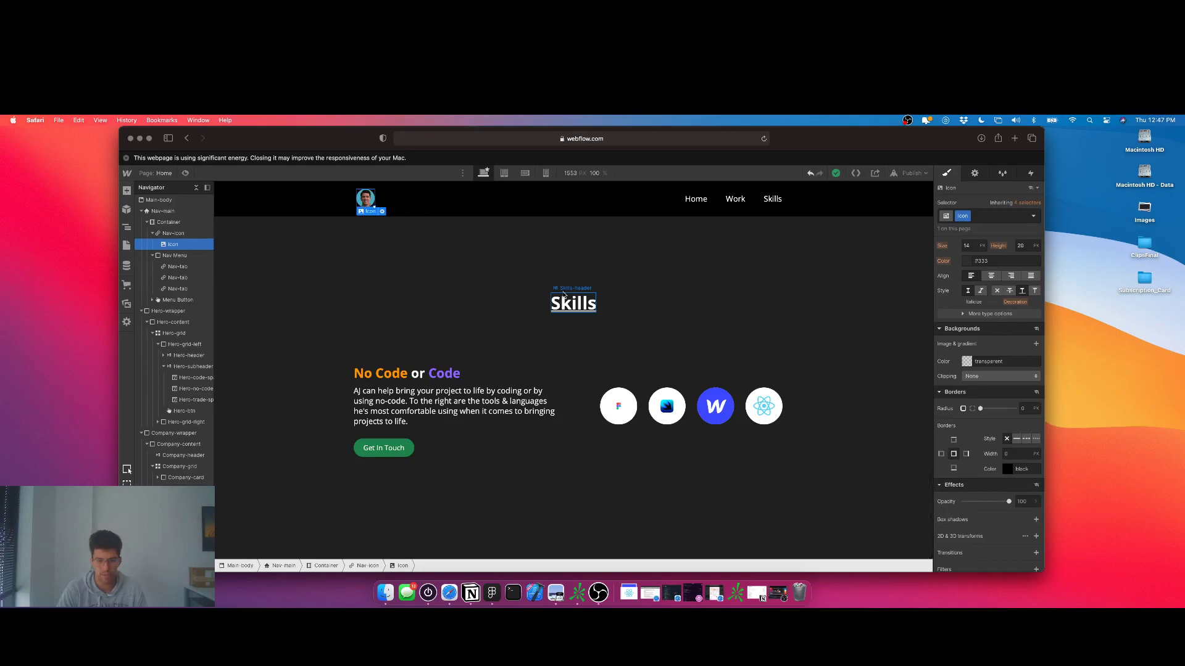
pyautogui.scroll(10, 564, 295)
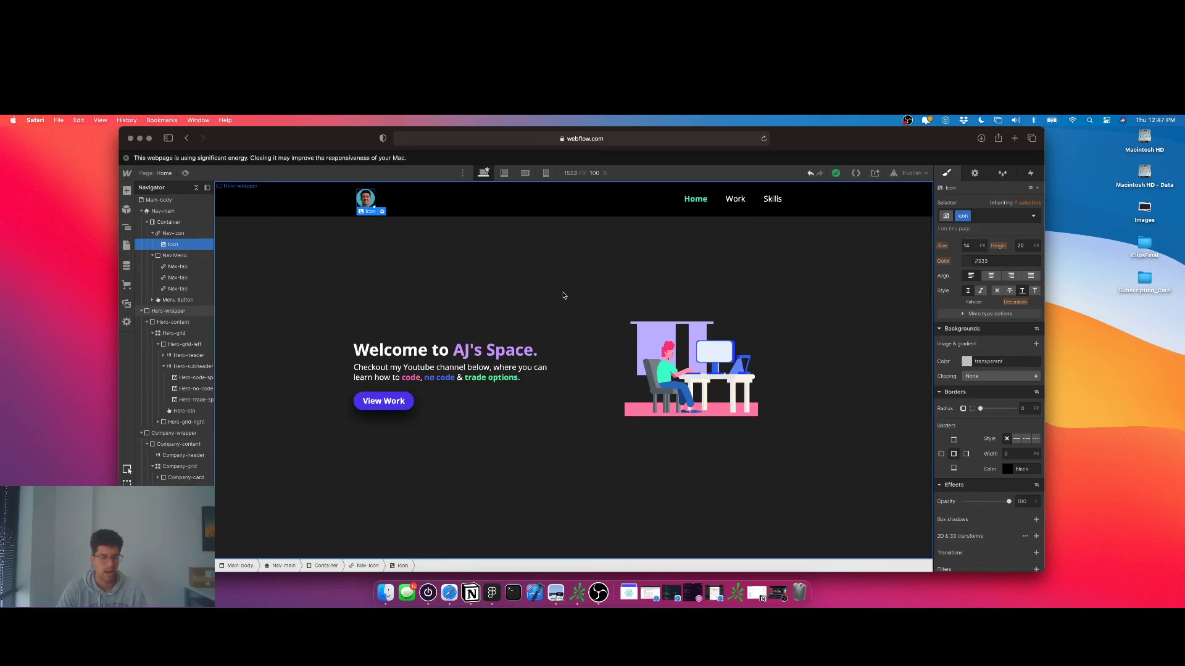